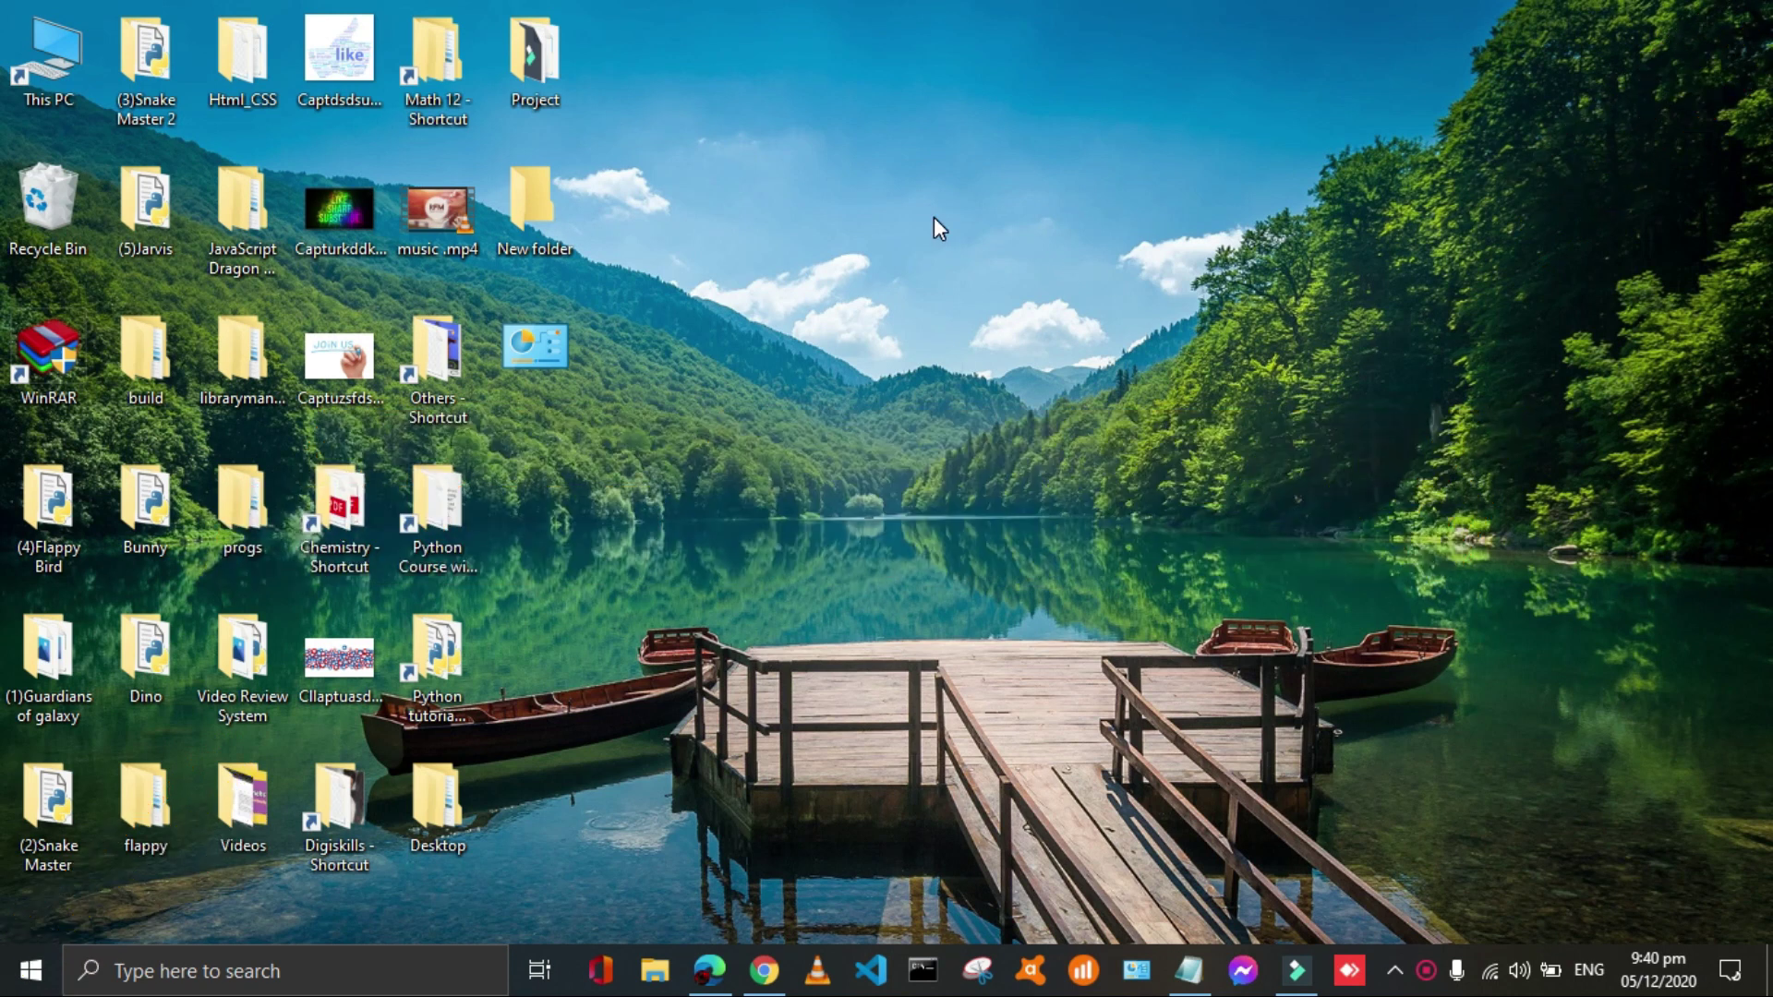
# - Switch visual effects to 'Adjust for best performance' in advanced system settings and apply
pyautogui.click(32, 969)
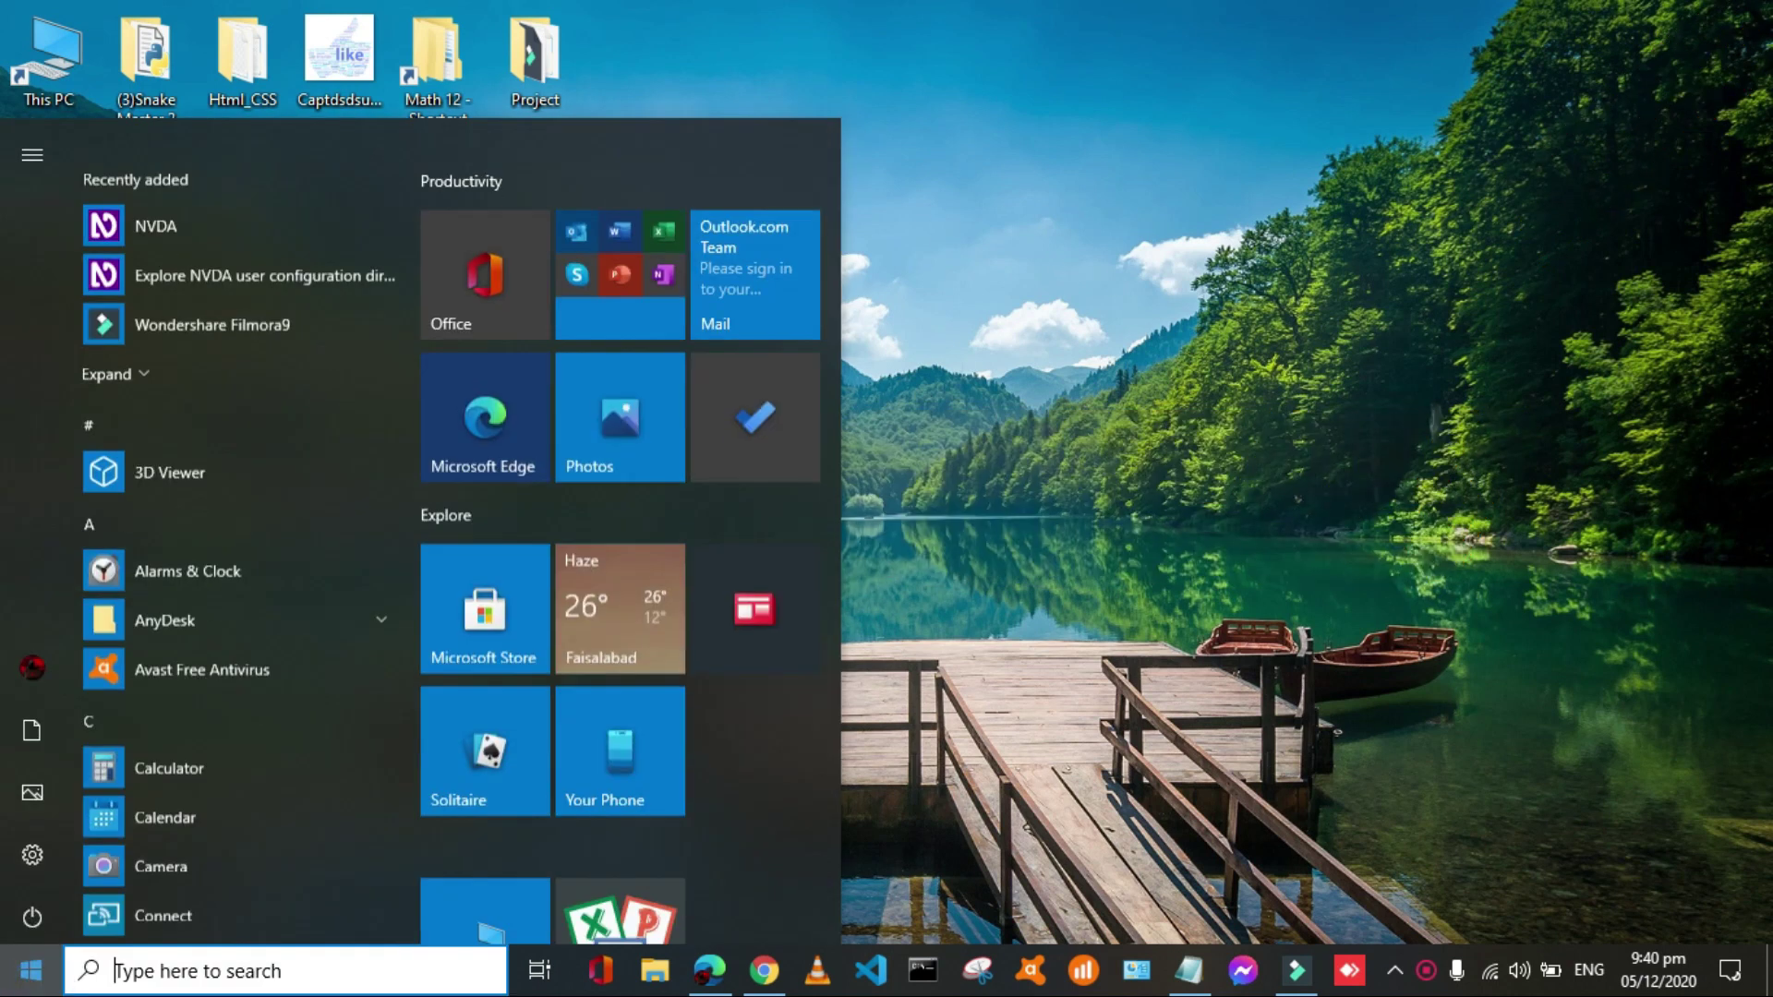
pyautogui.write('advanced s')
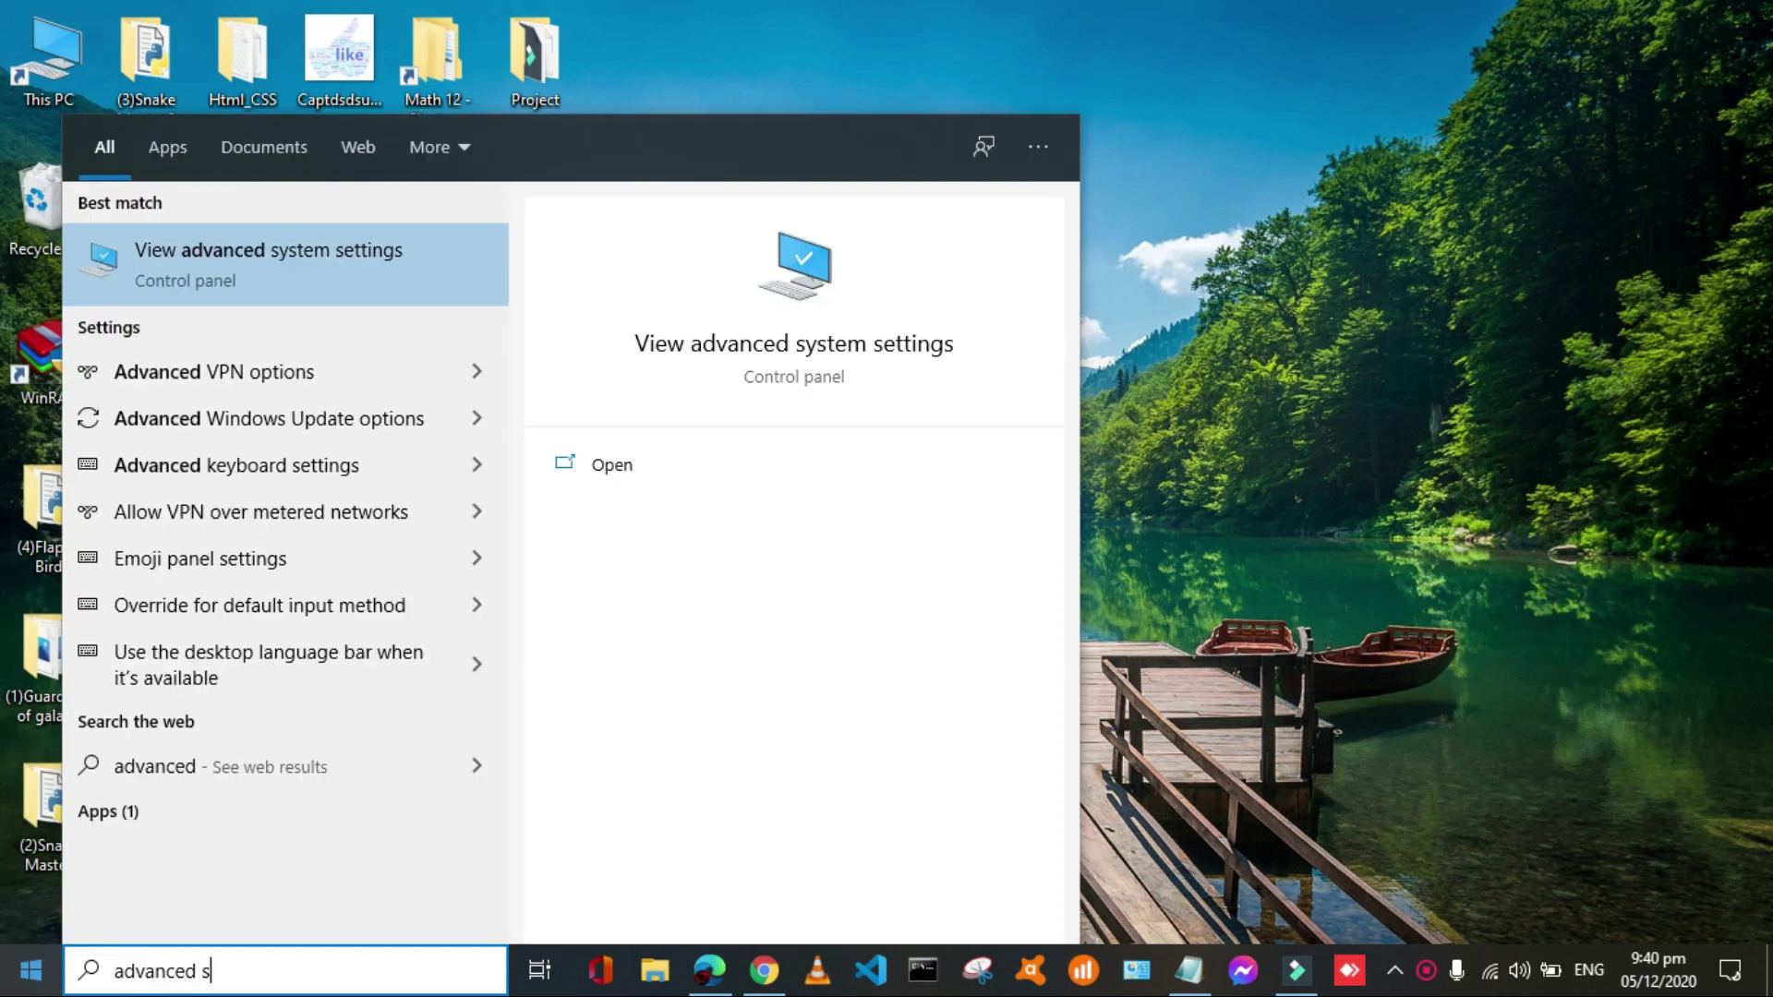
pyautogui.write('ys')
pyautogui.press('Return')
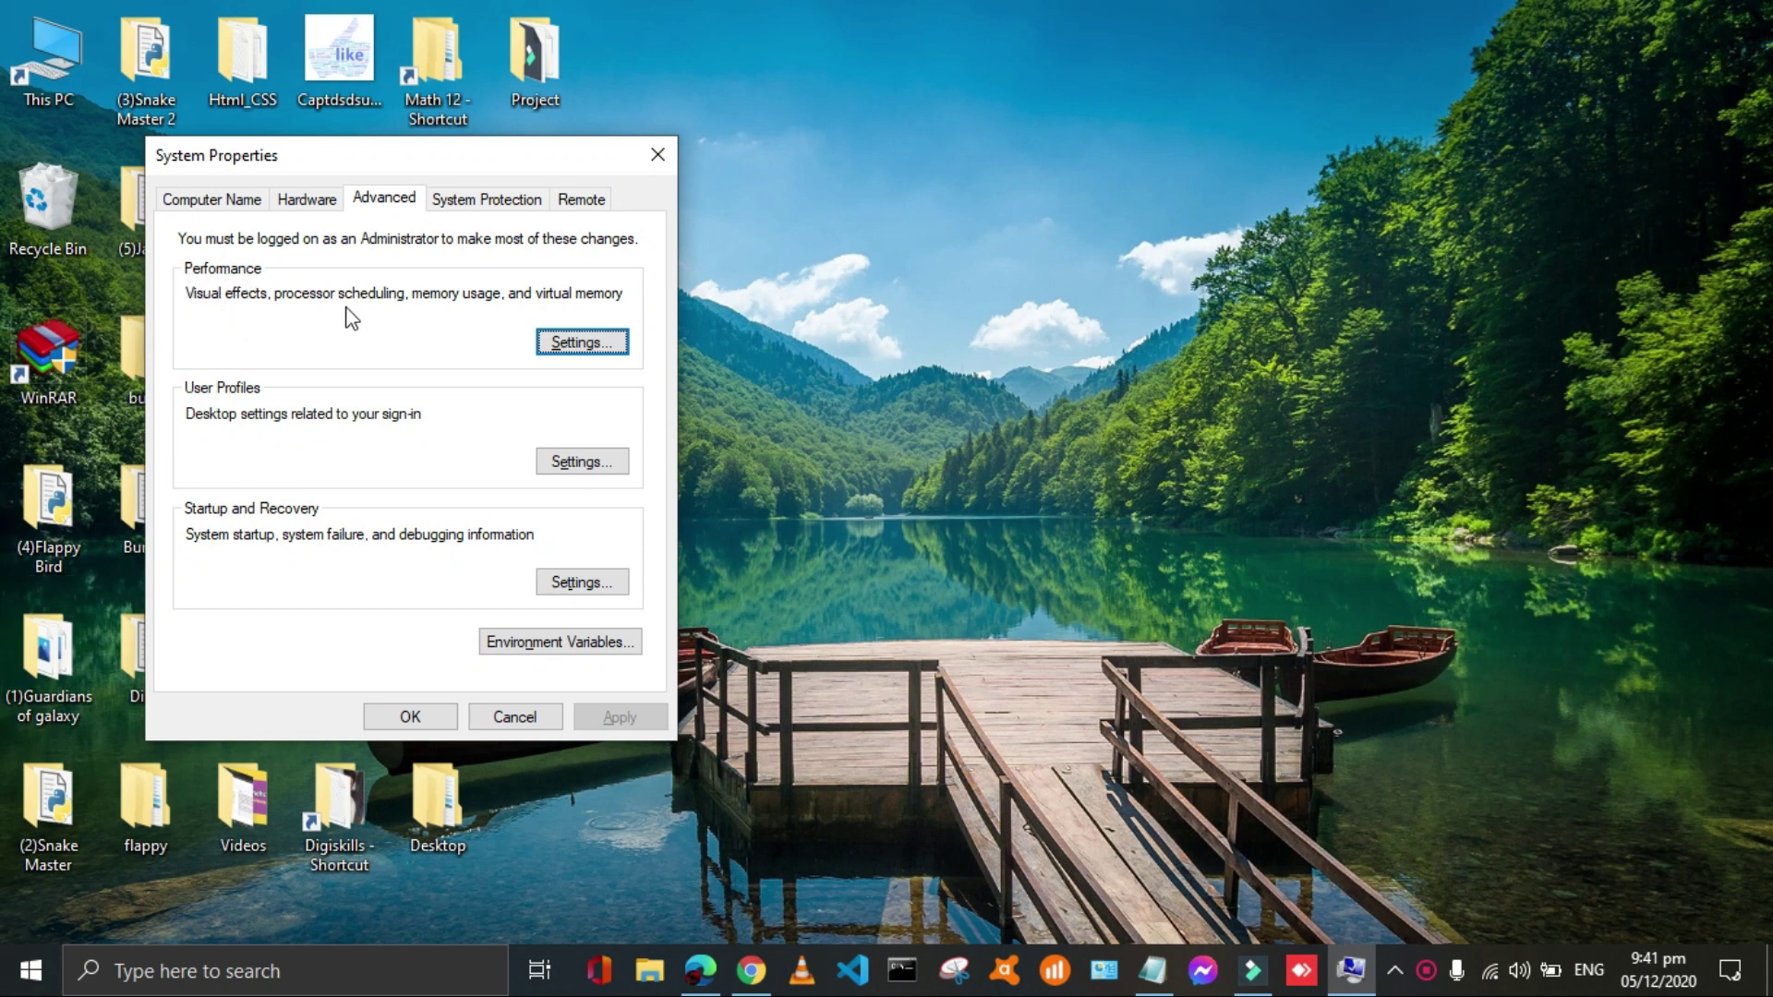
pyautogui.click(577, 350)
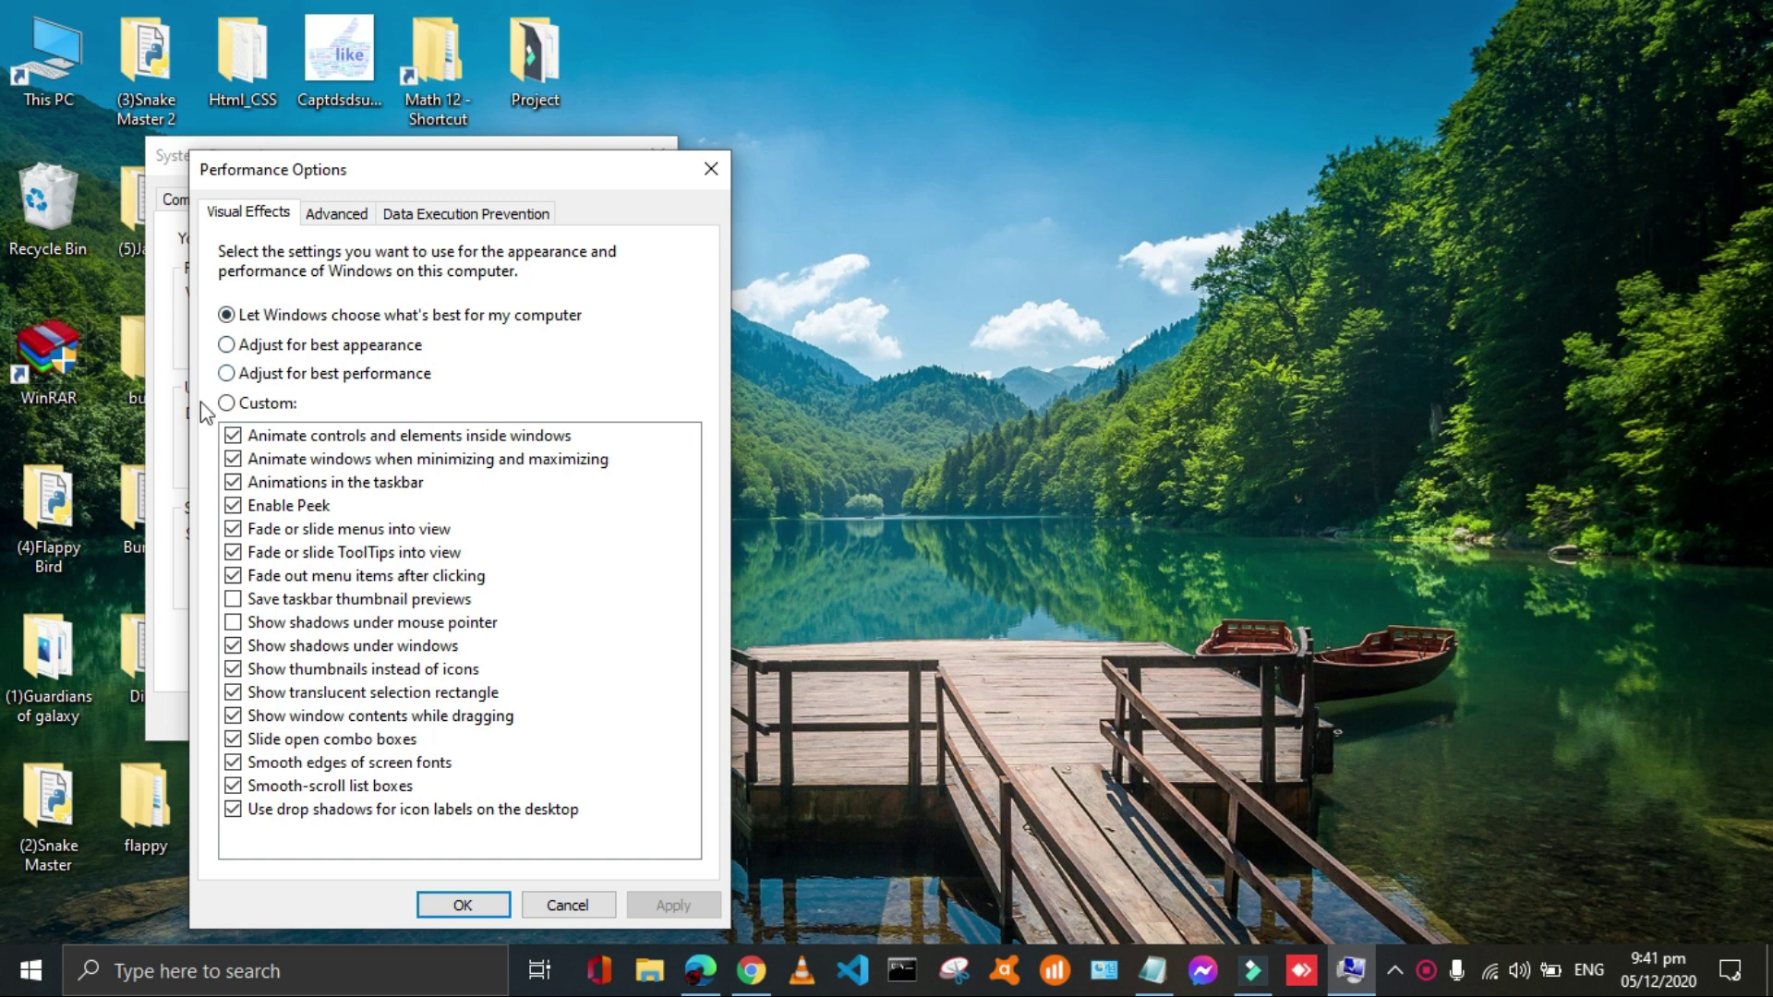
pyautogui.click(228, 376)
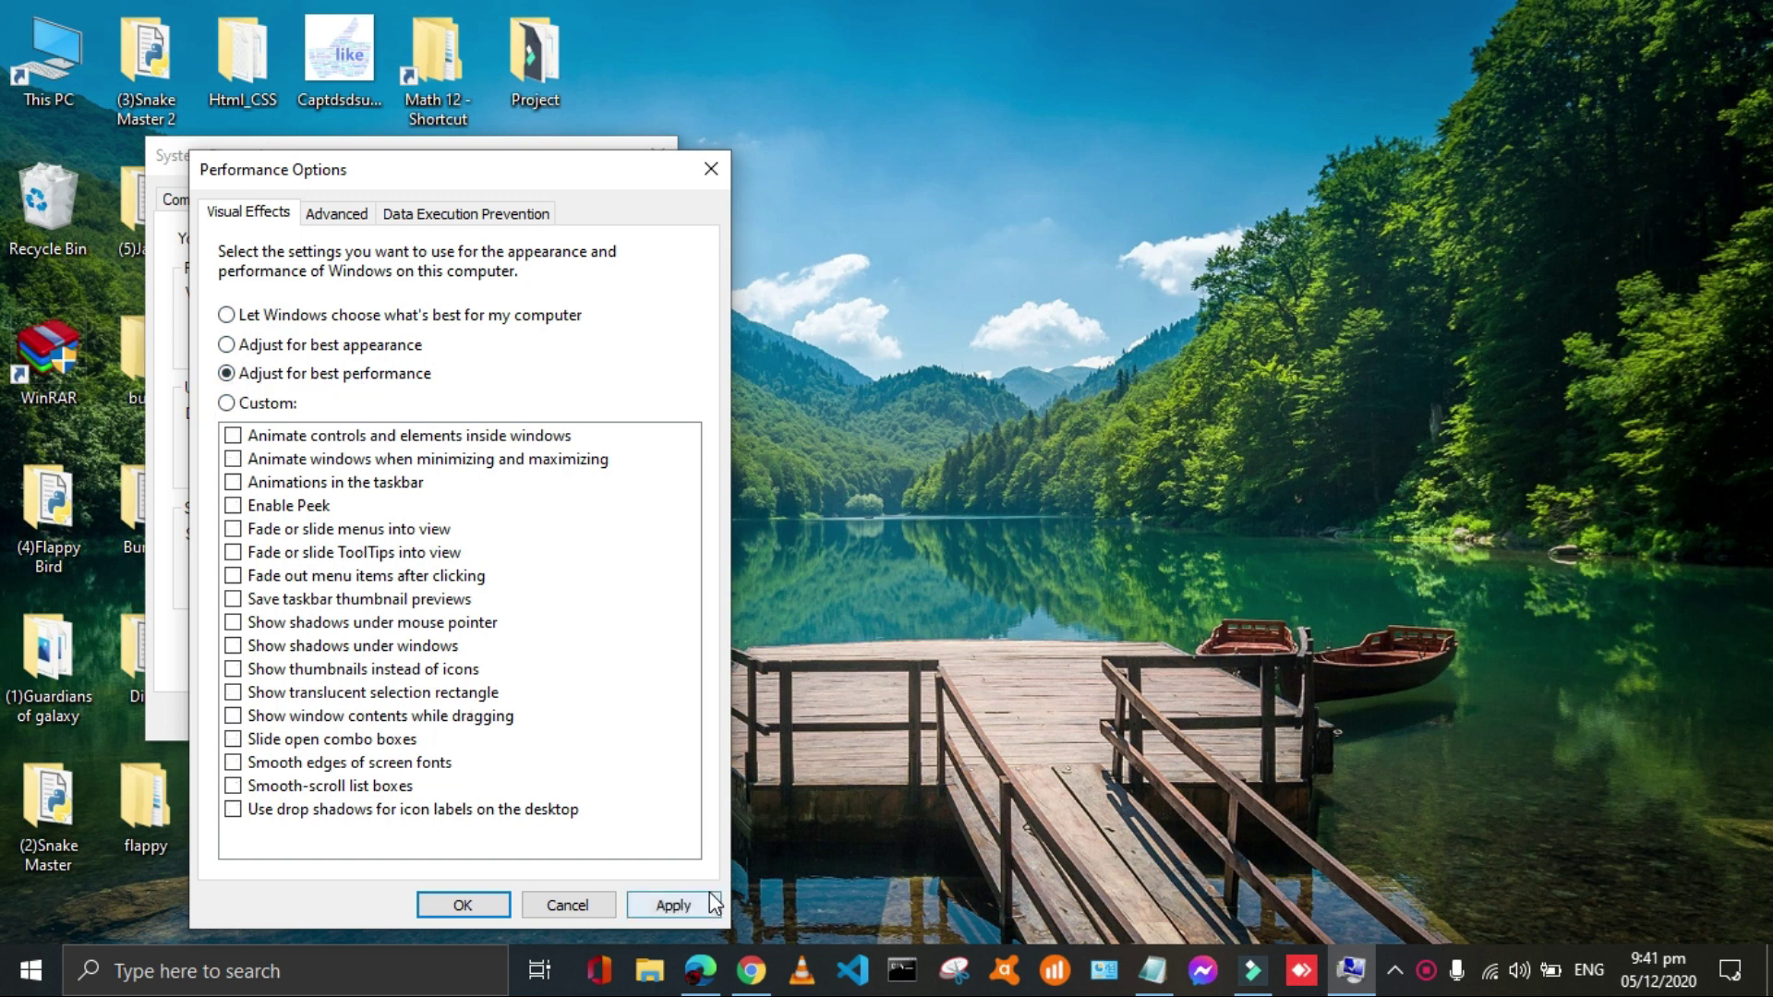
pyautogui.click(674, 906)
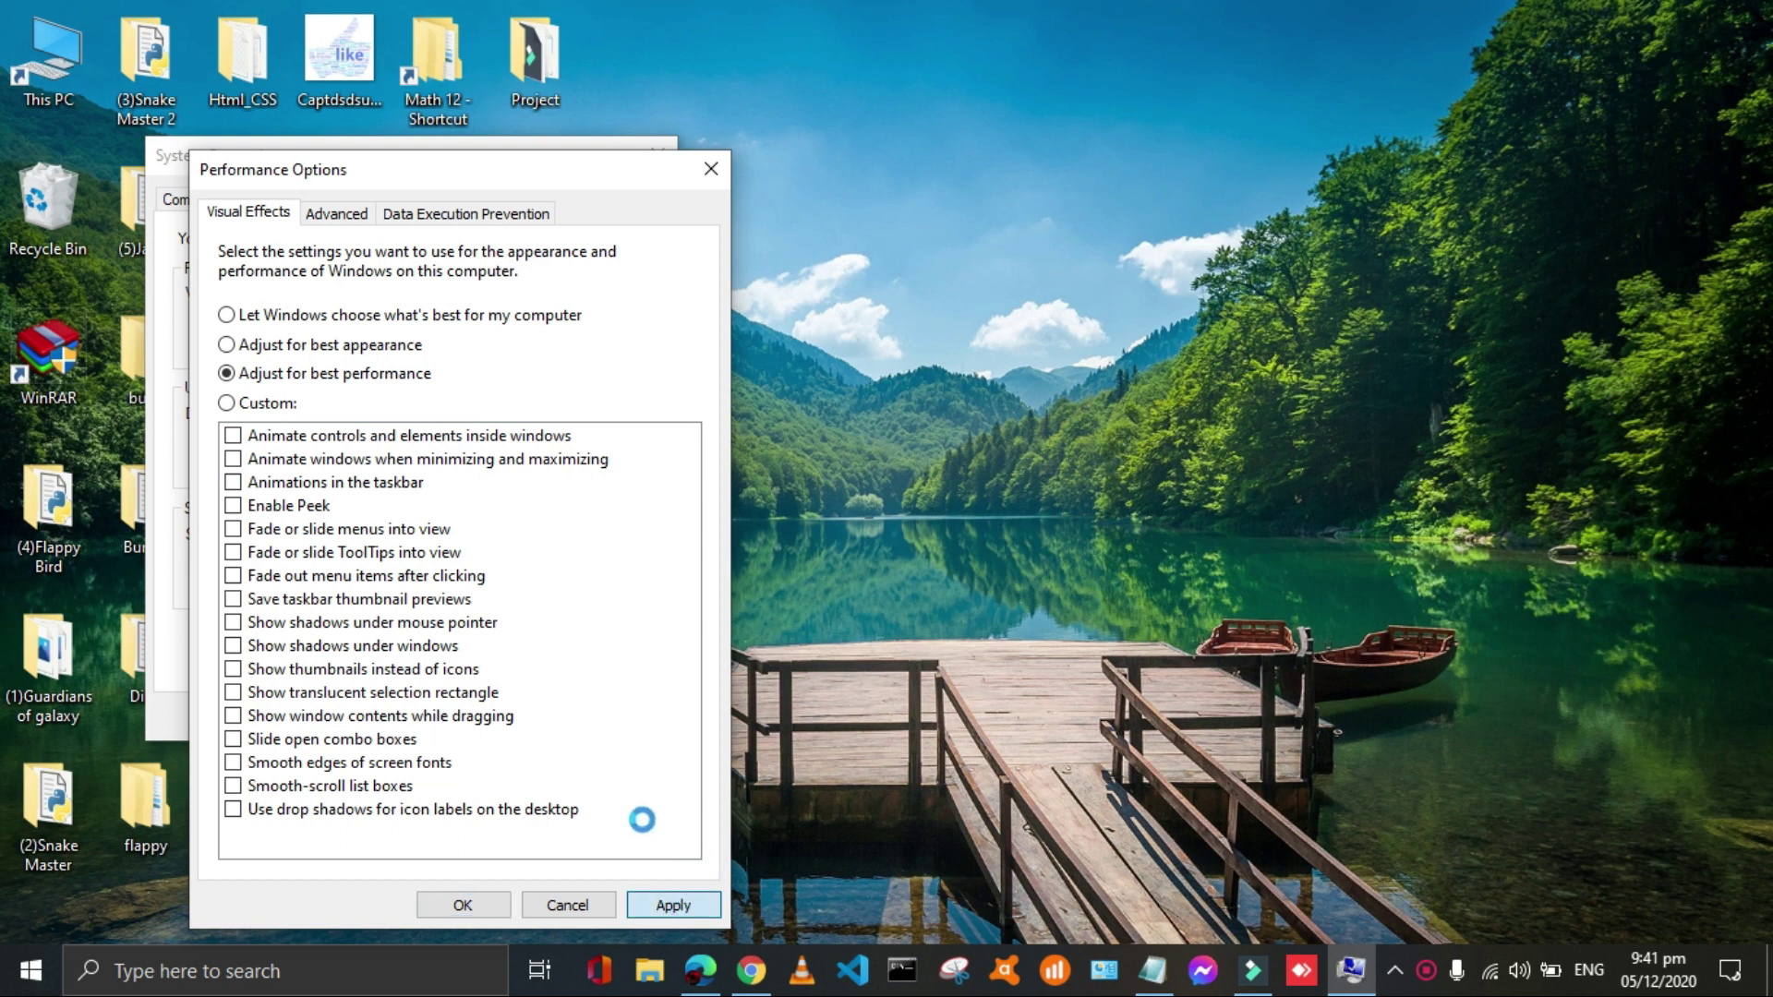
pyautogui.click(478, 904)
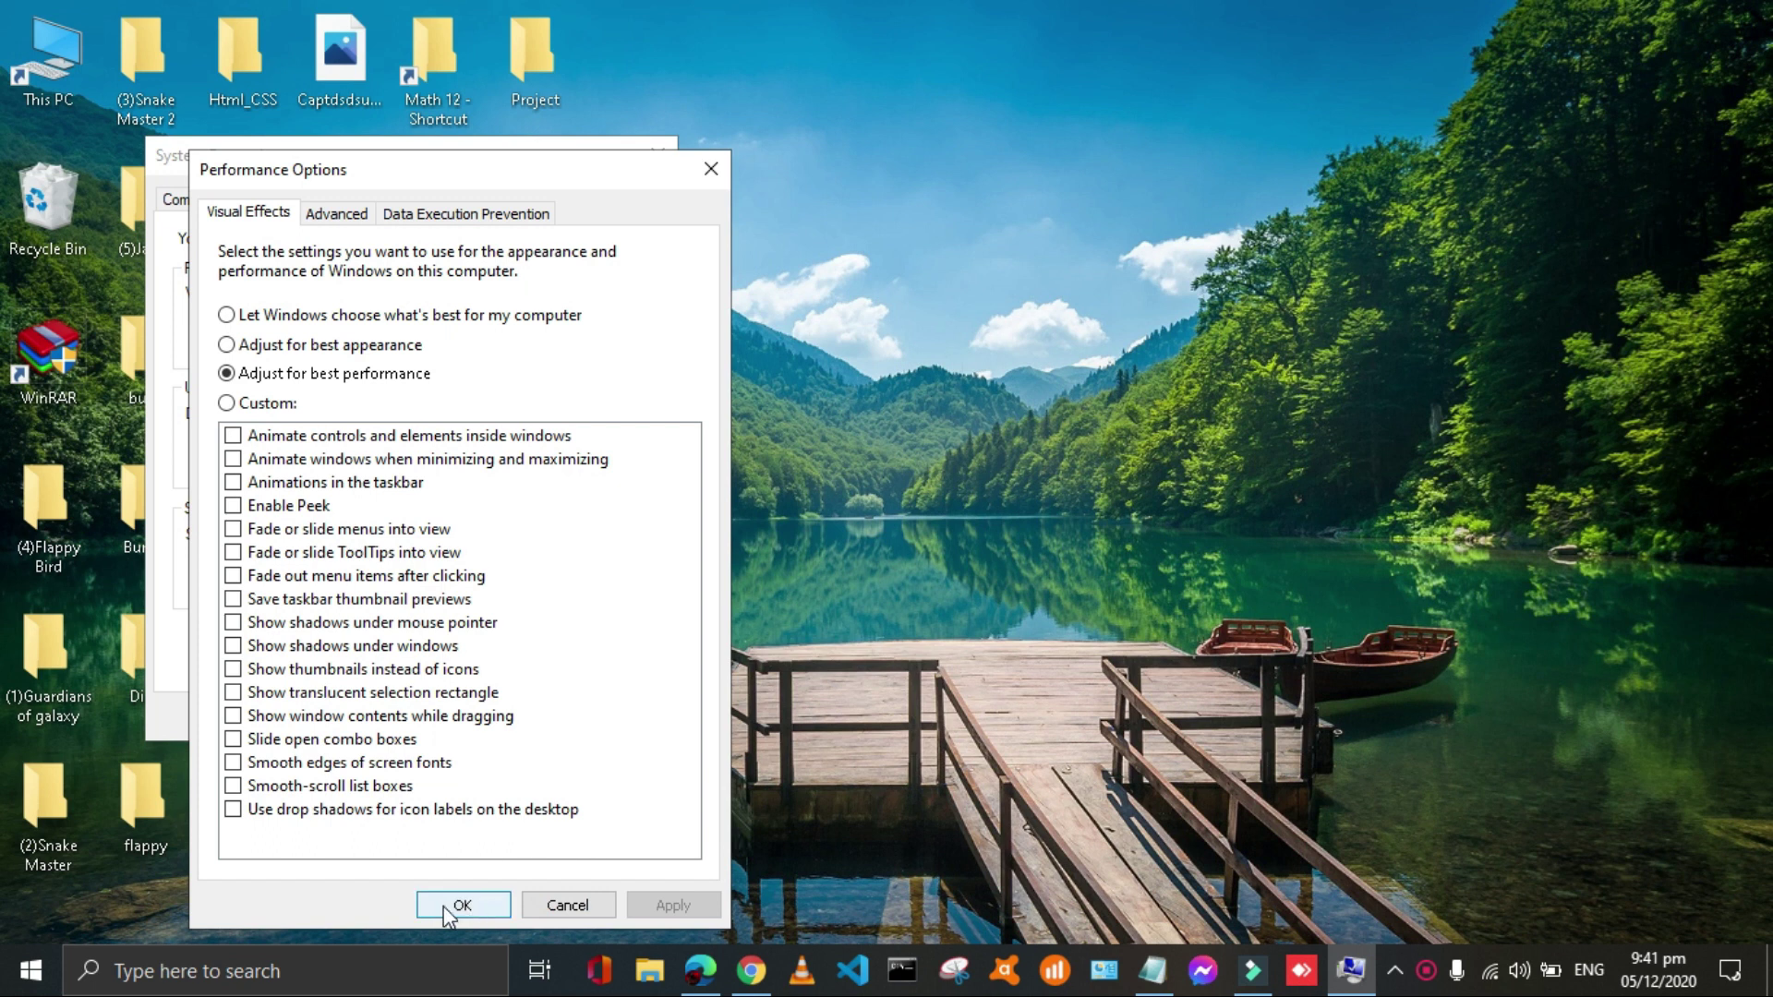
pyautogui.click(474, 906)
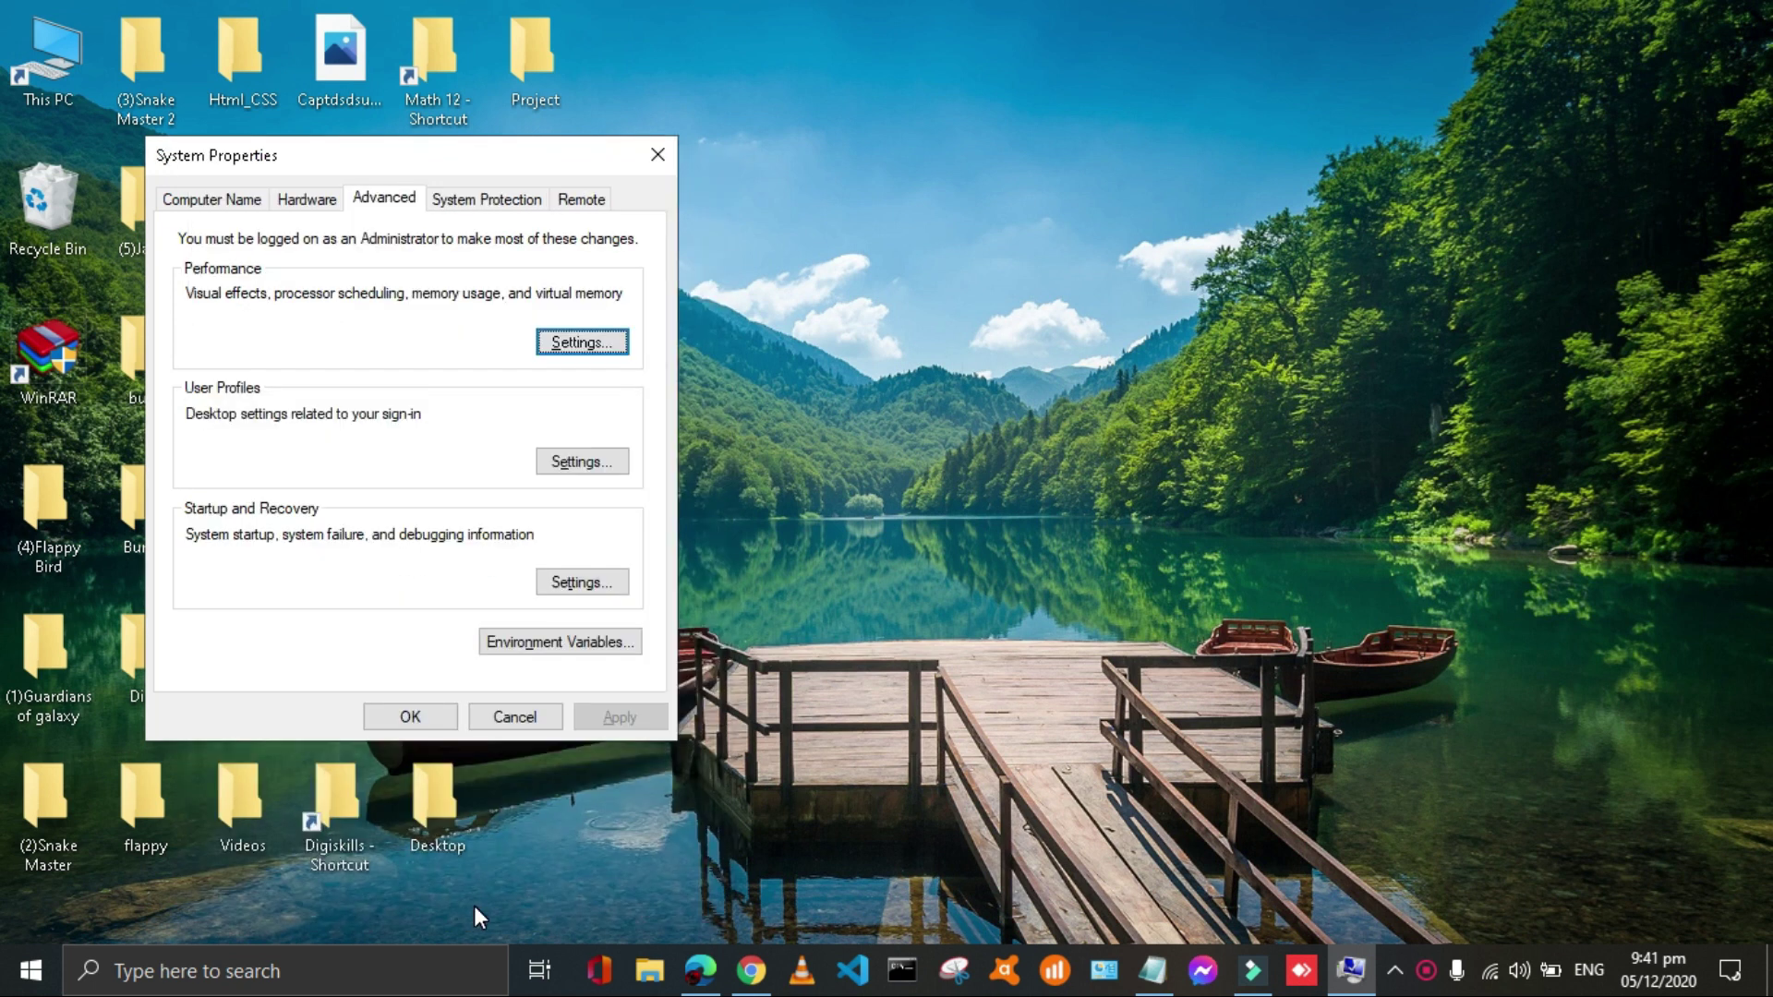
# - Close System Properties and refresh the desktop three times
pyautogui.click(408, 724)
pyautogui.rightClick(827, 224)
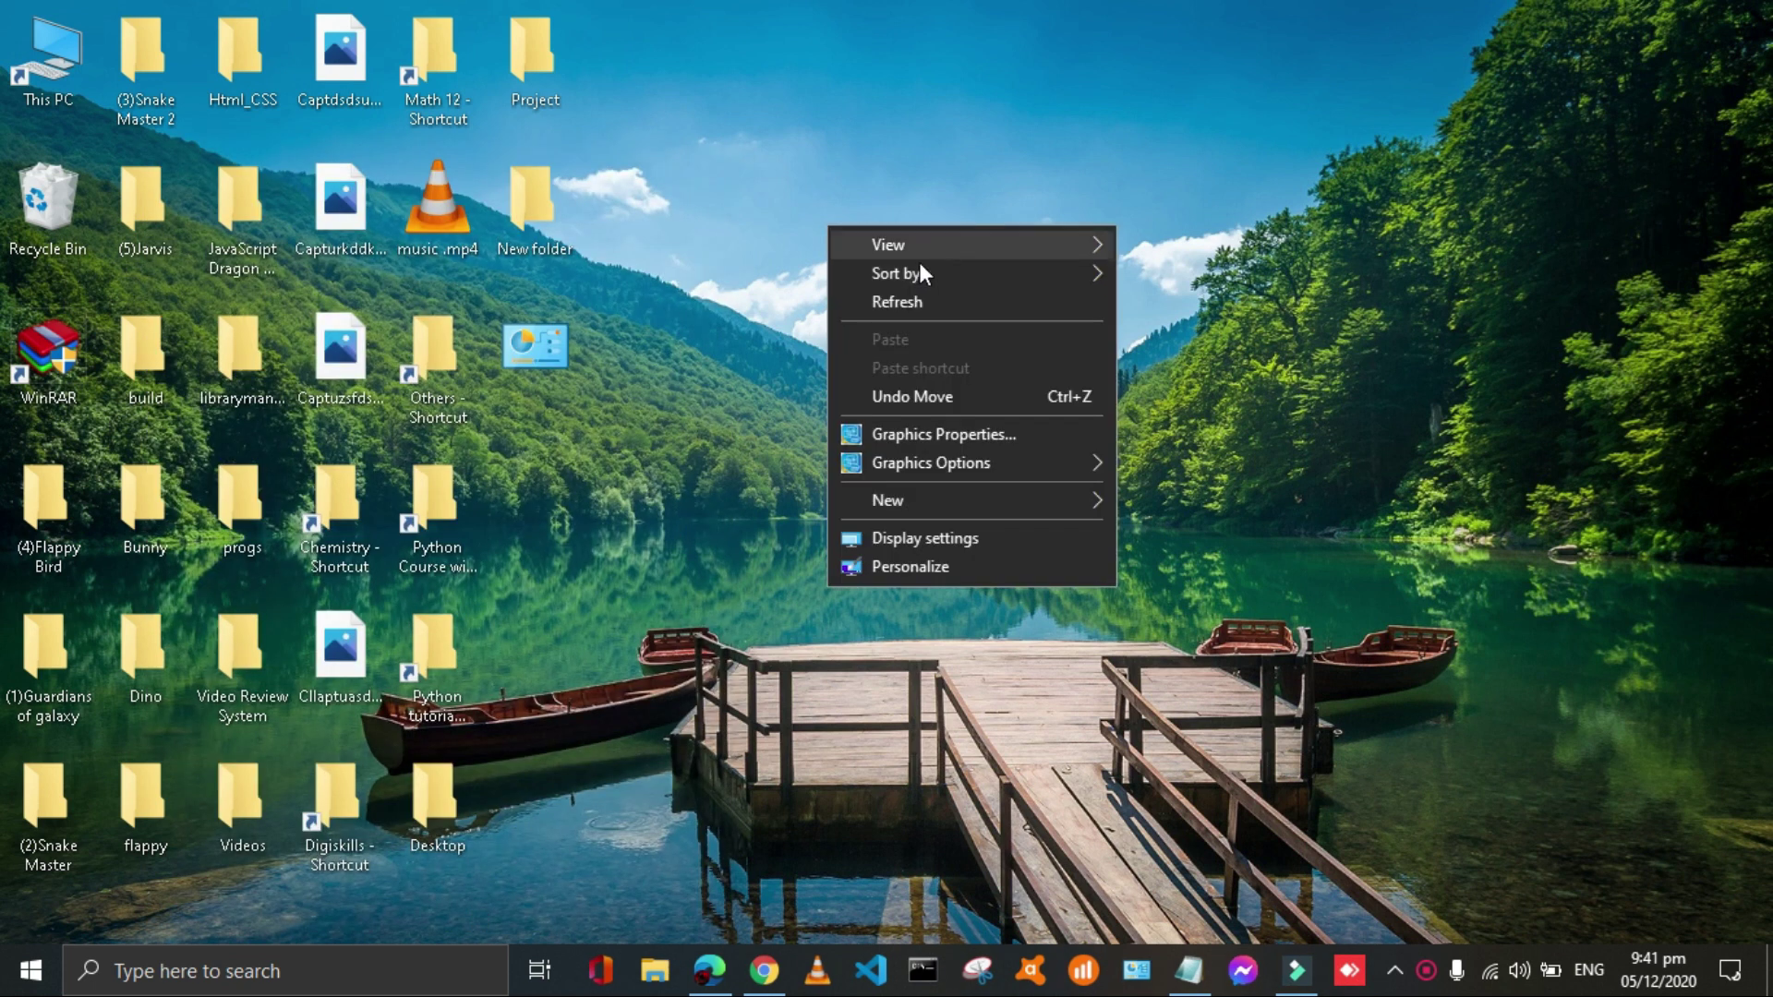
pyautogui.click(912, 289)
pyautogui.rightClick(809, 217)
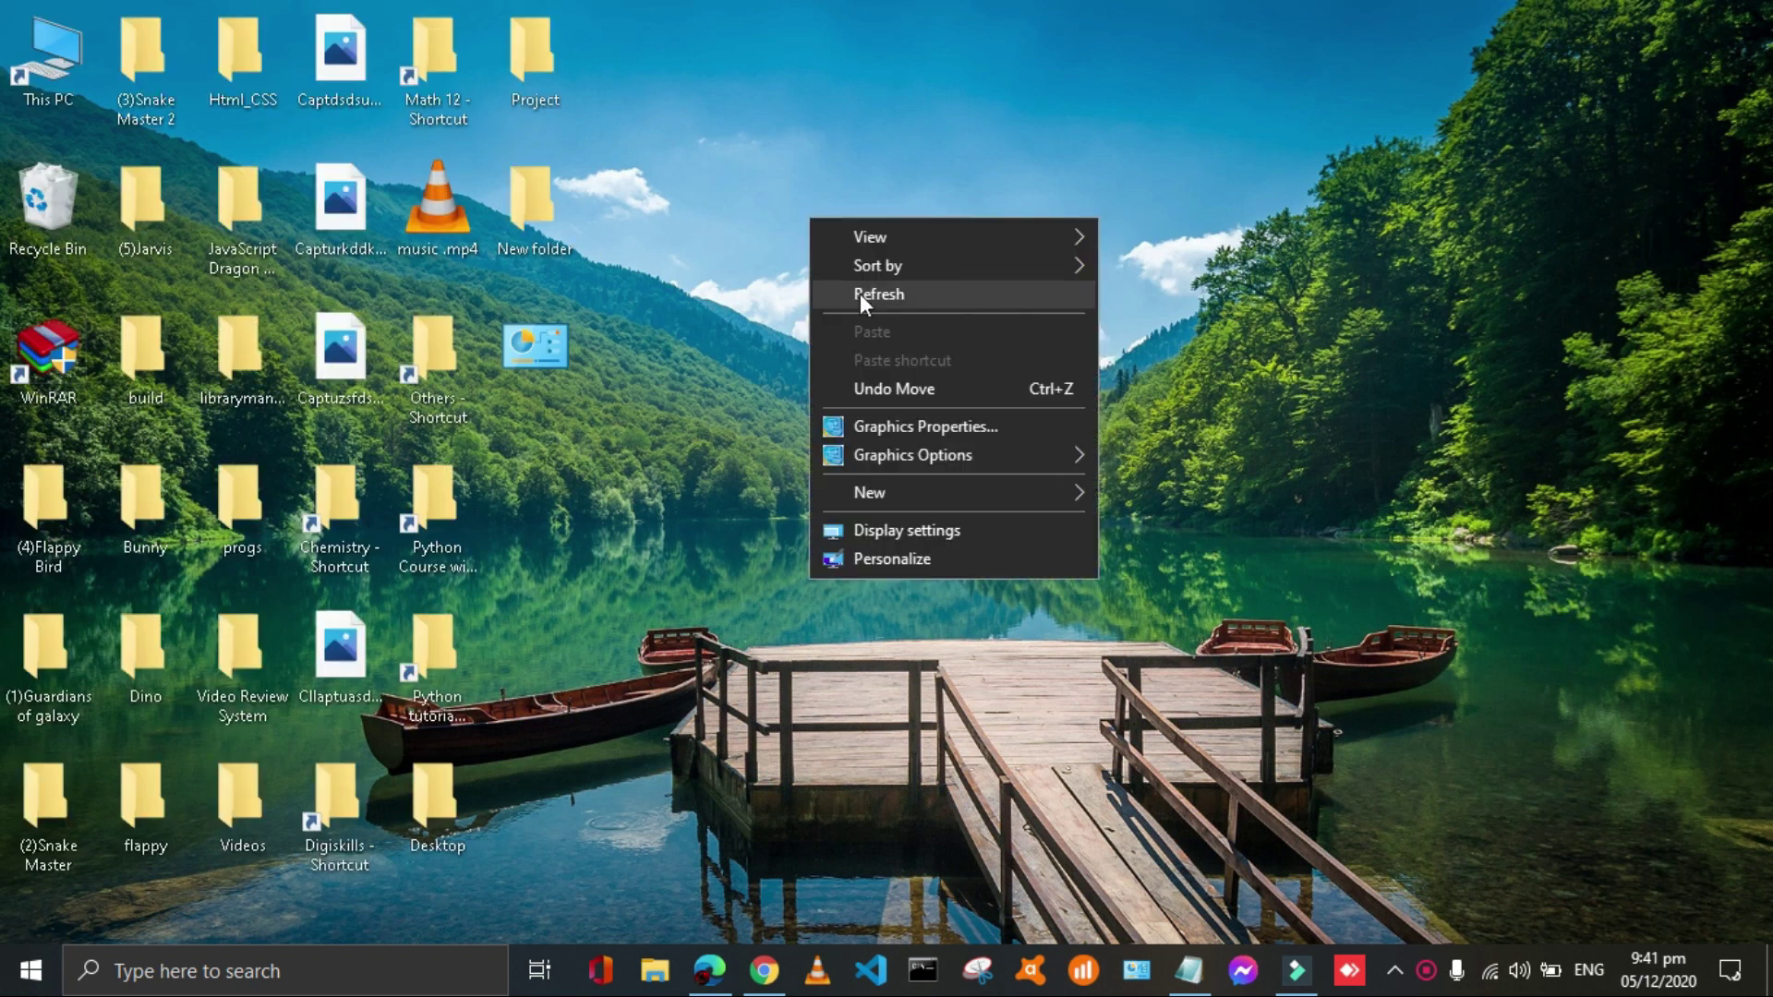
pyautogui.click(885, 294)
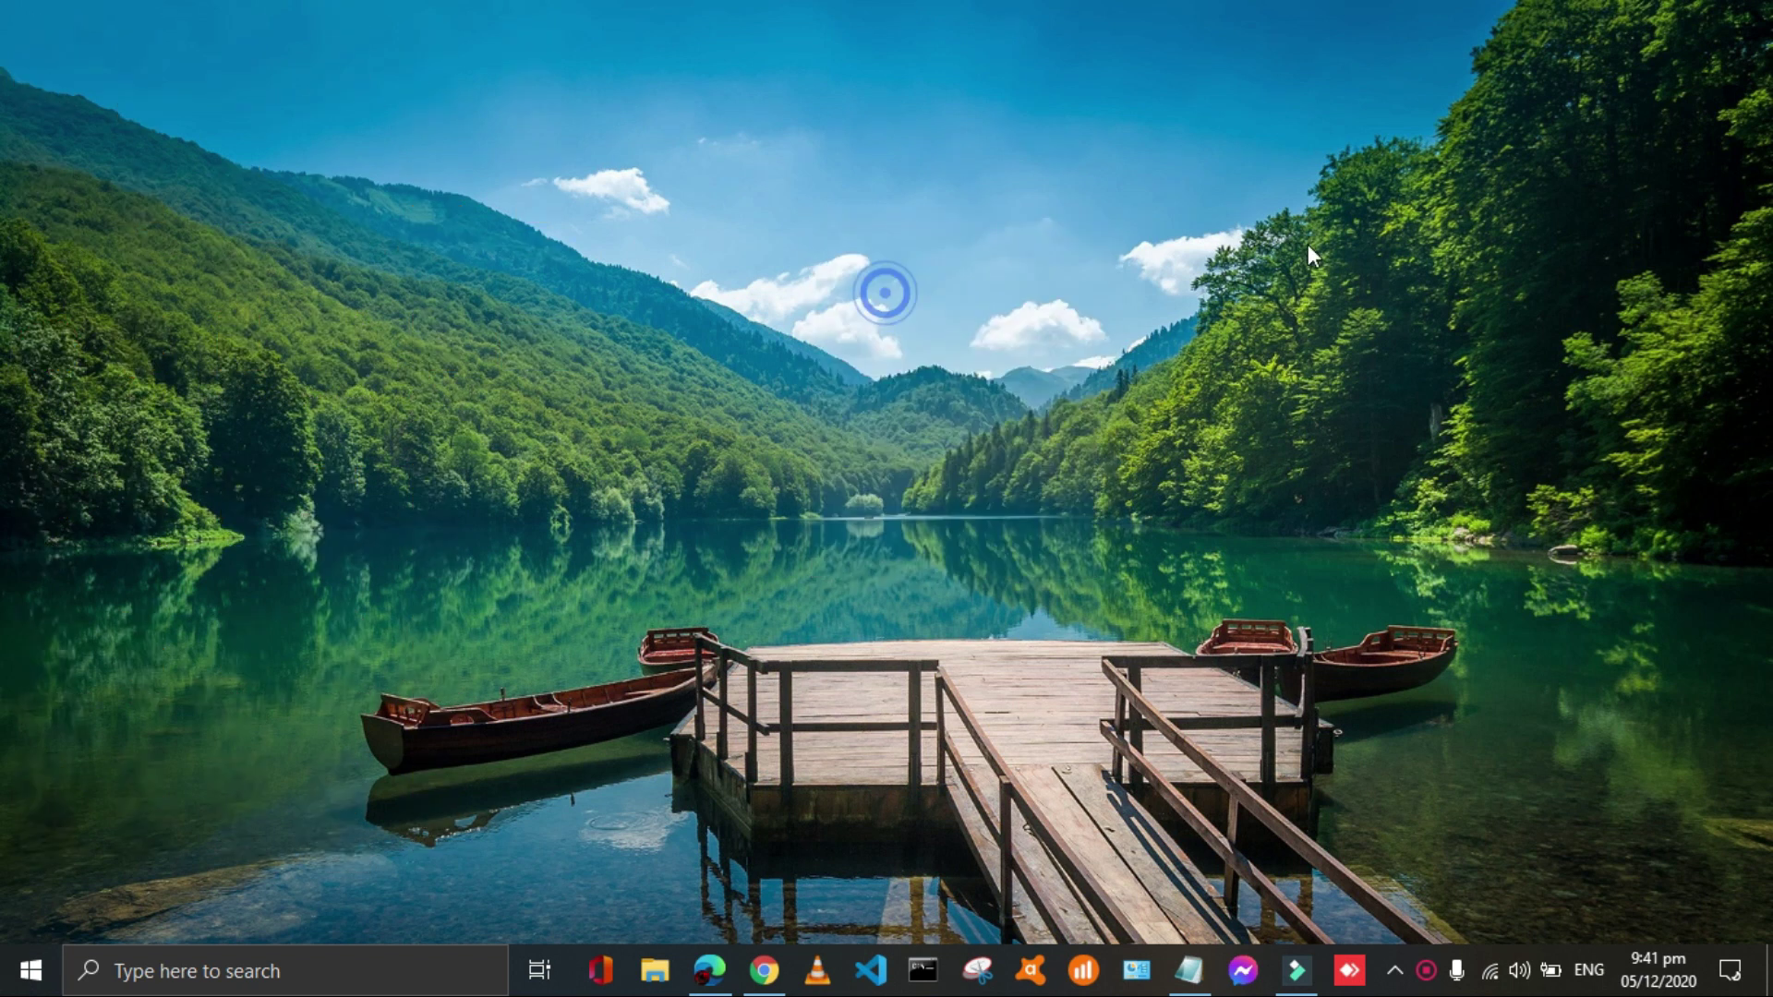
pyautogui.rightClick(927, 241)
pyautogui.click(953, 323)
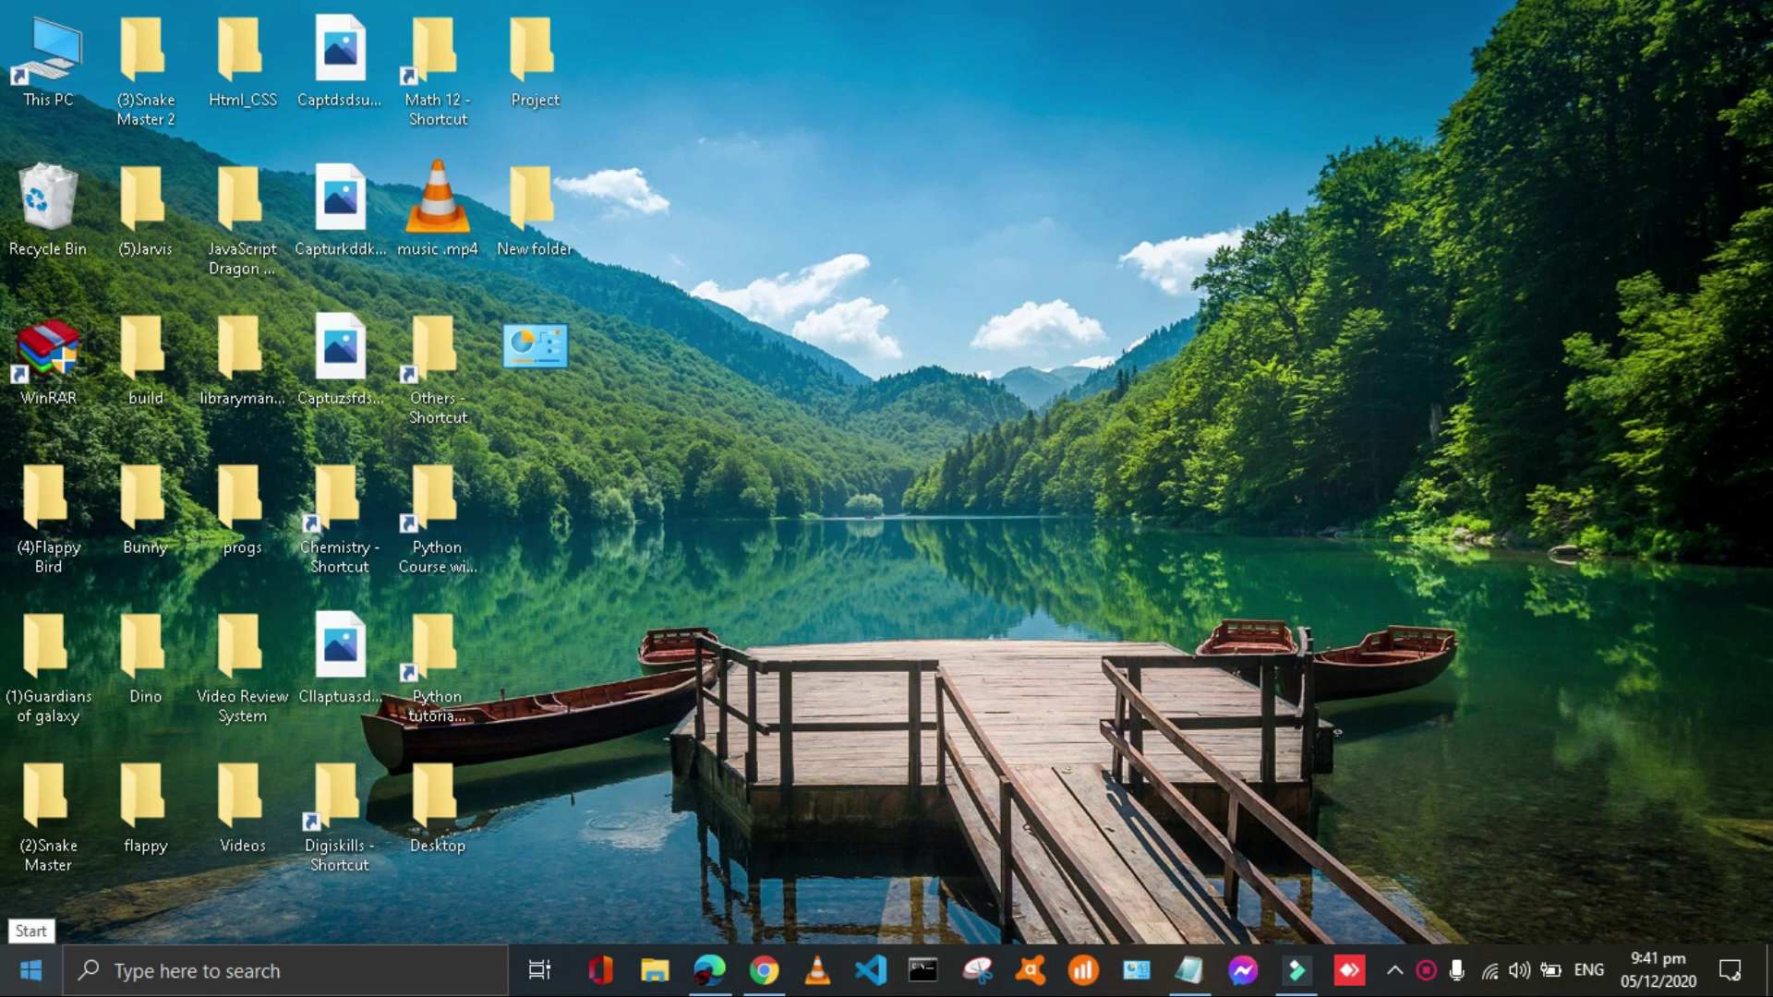
# - Apply 'Let Windows choose what's best', close System Properties and refresh the desktop
pyautogui.click(31, 969)
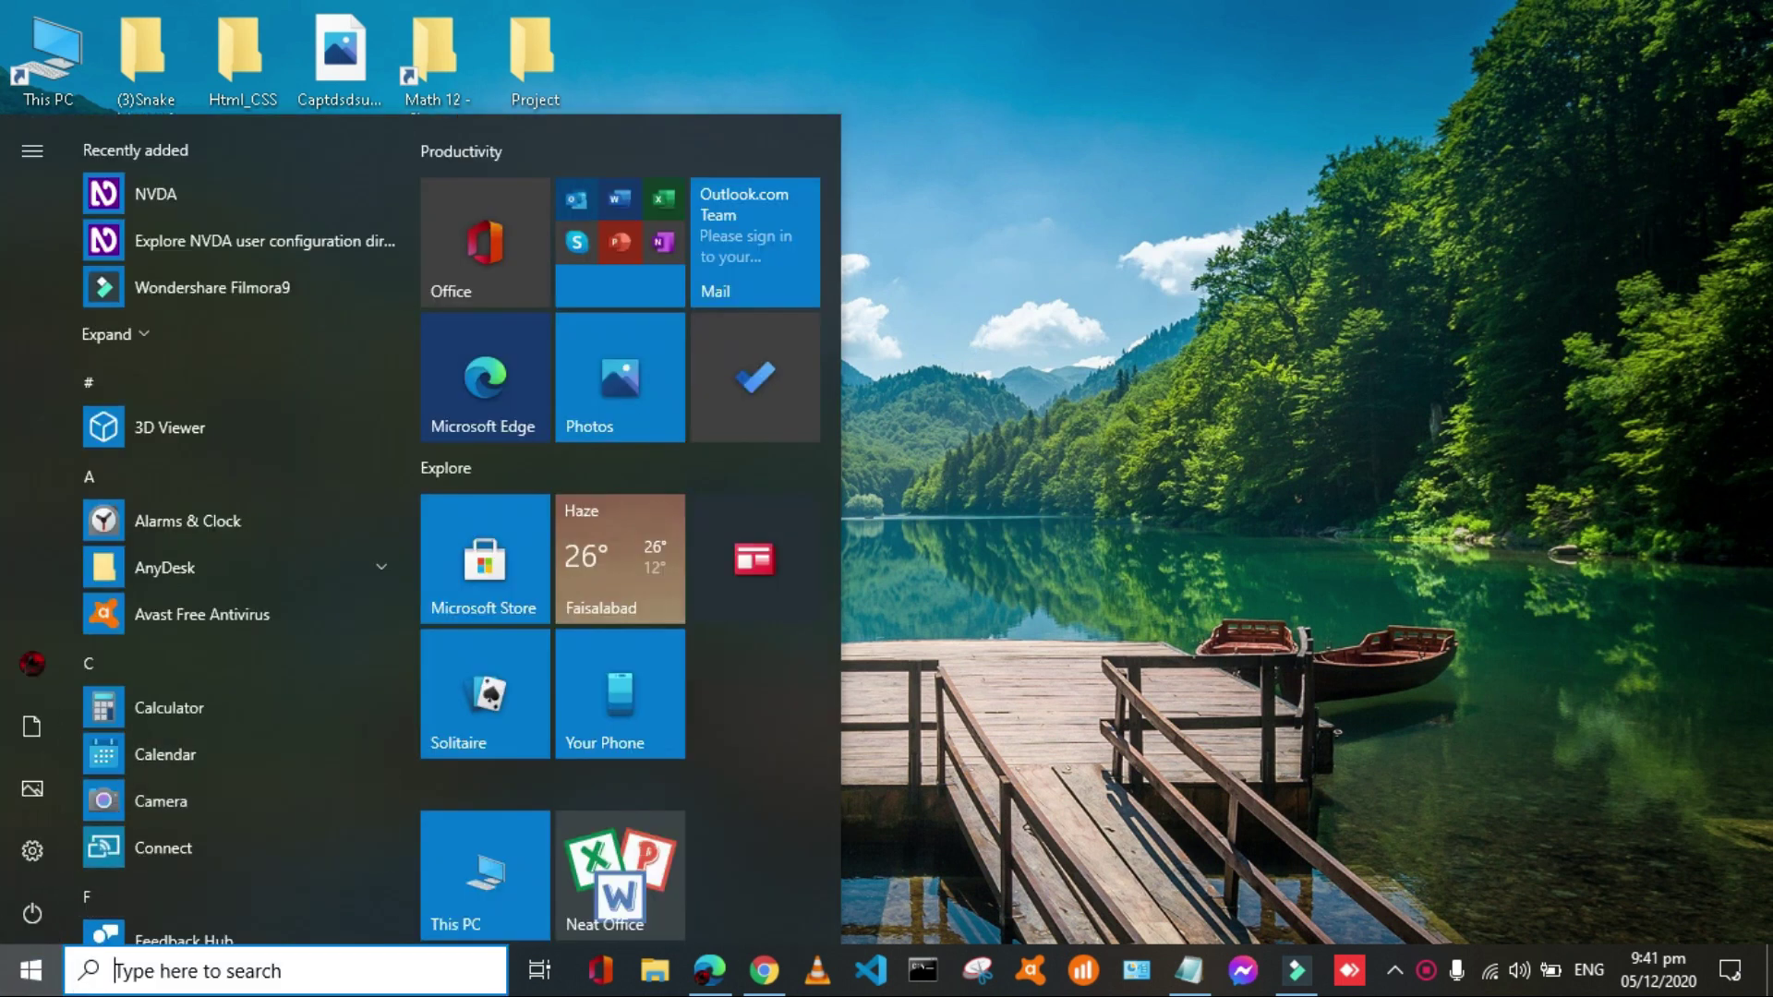
pyautogui.write('advanced')
pyautogui.press('Return')
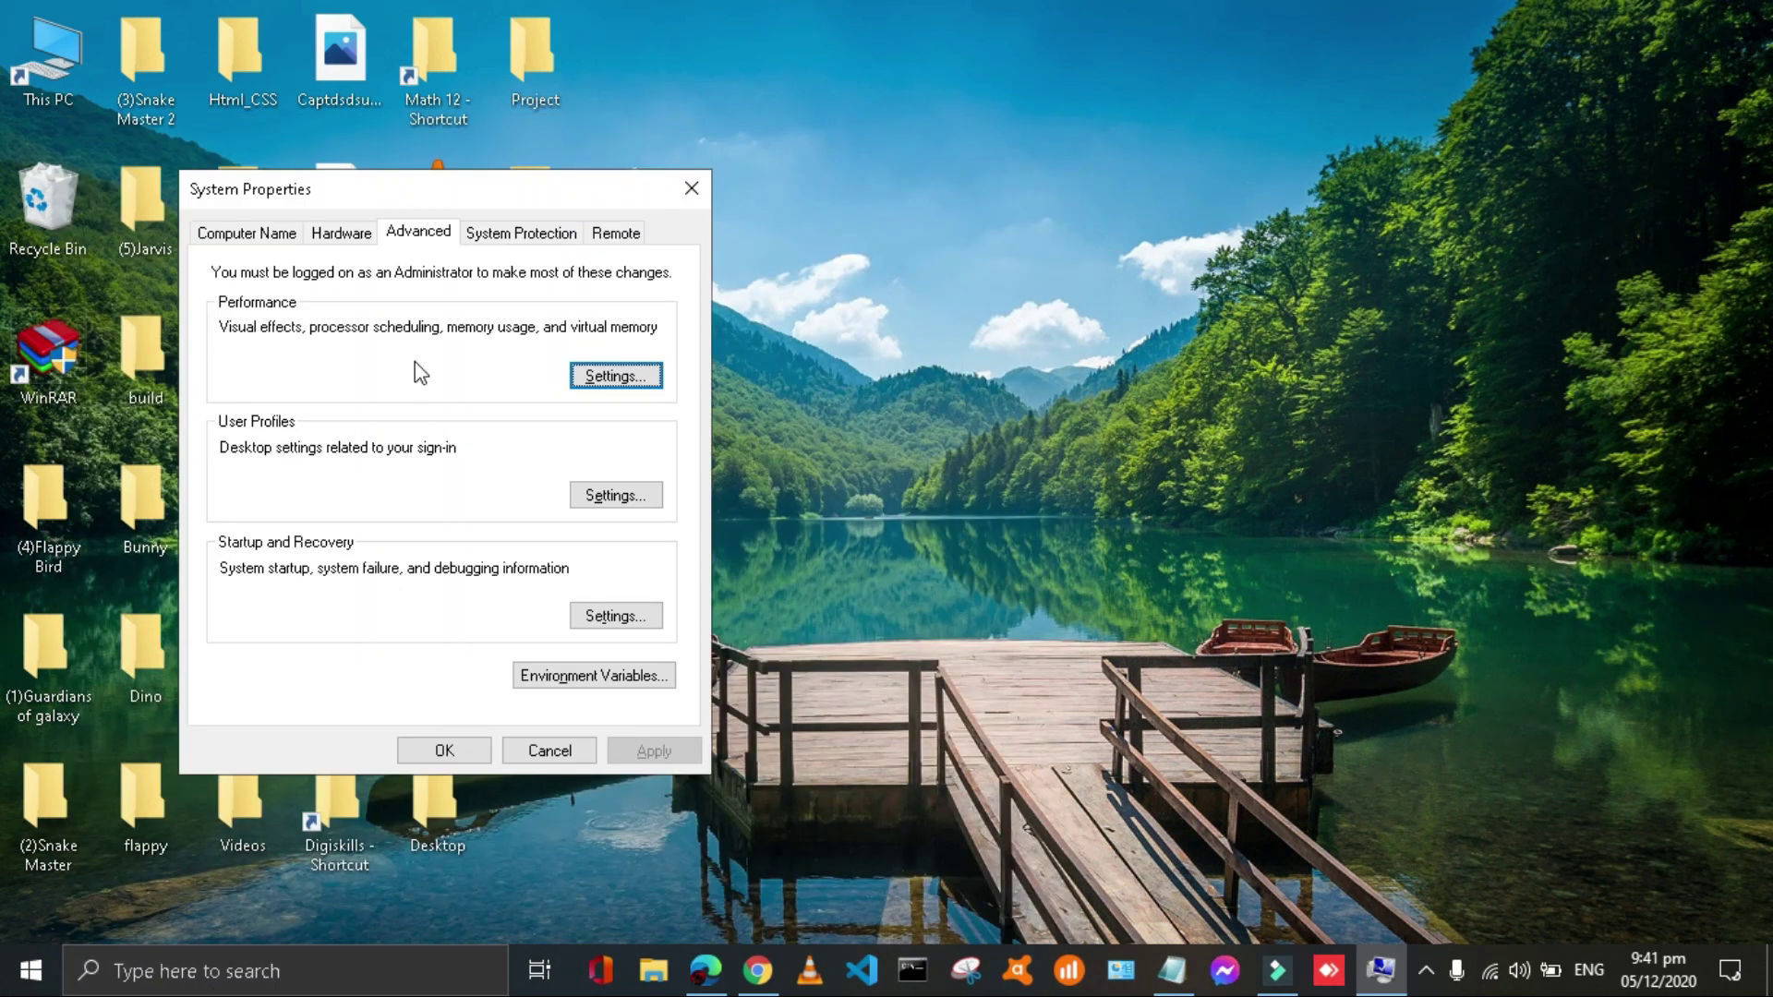
pyautogui.click(602, 381)
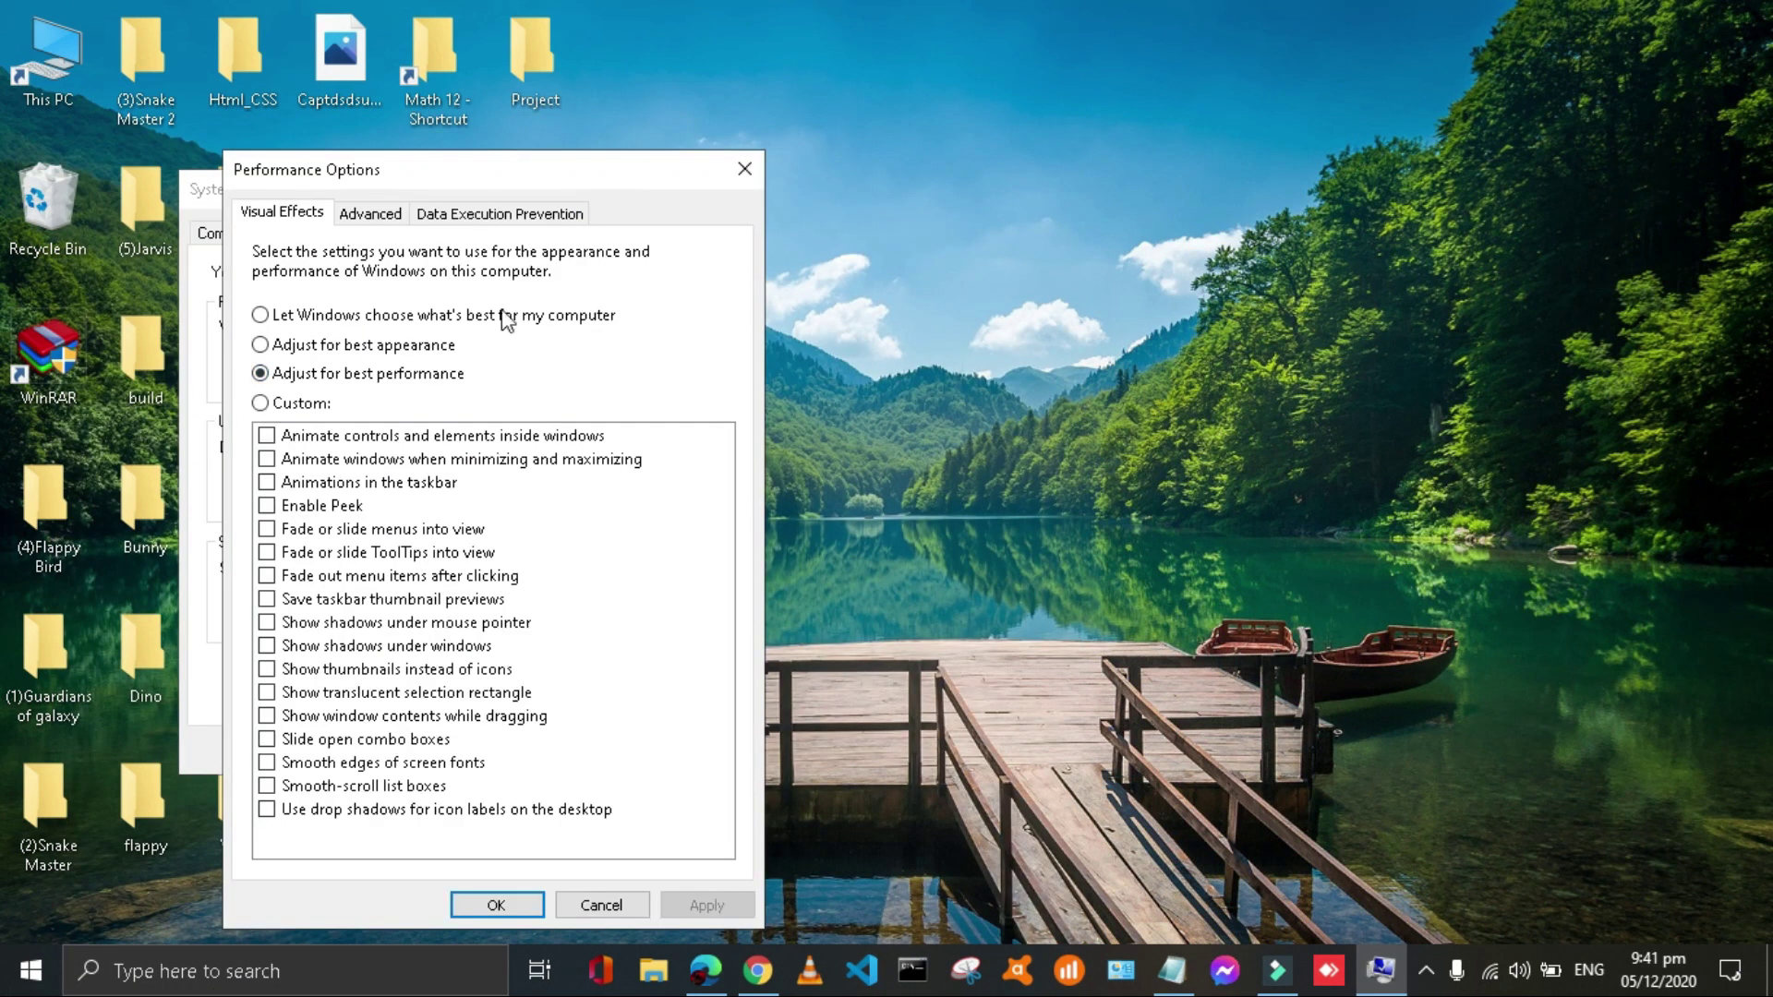
pyautogui.click(261, 314)
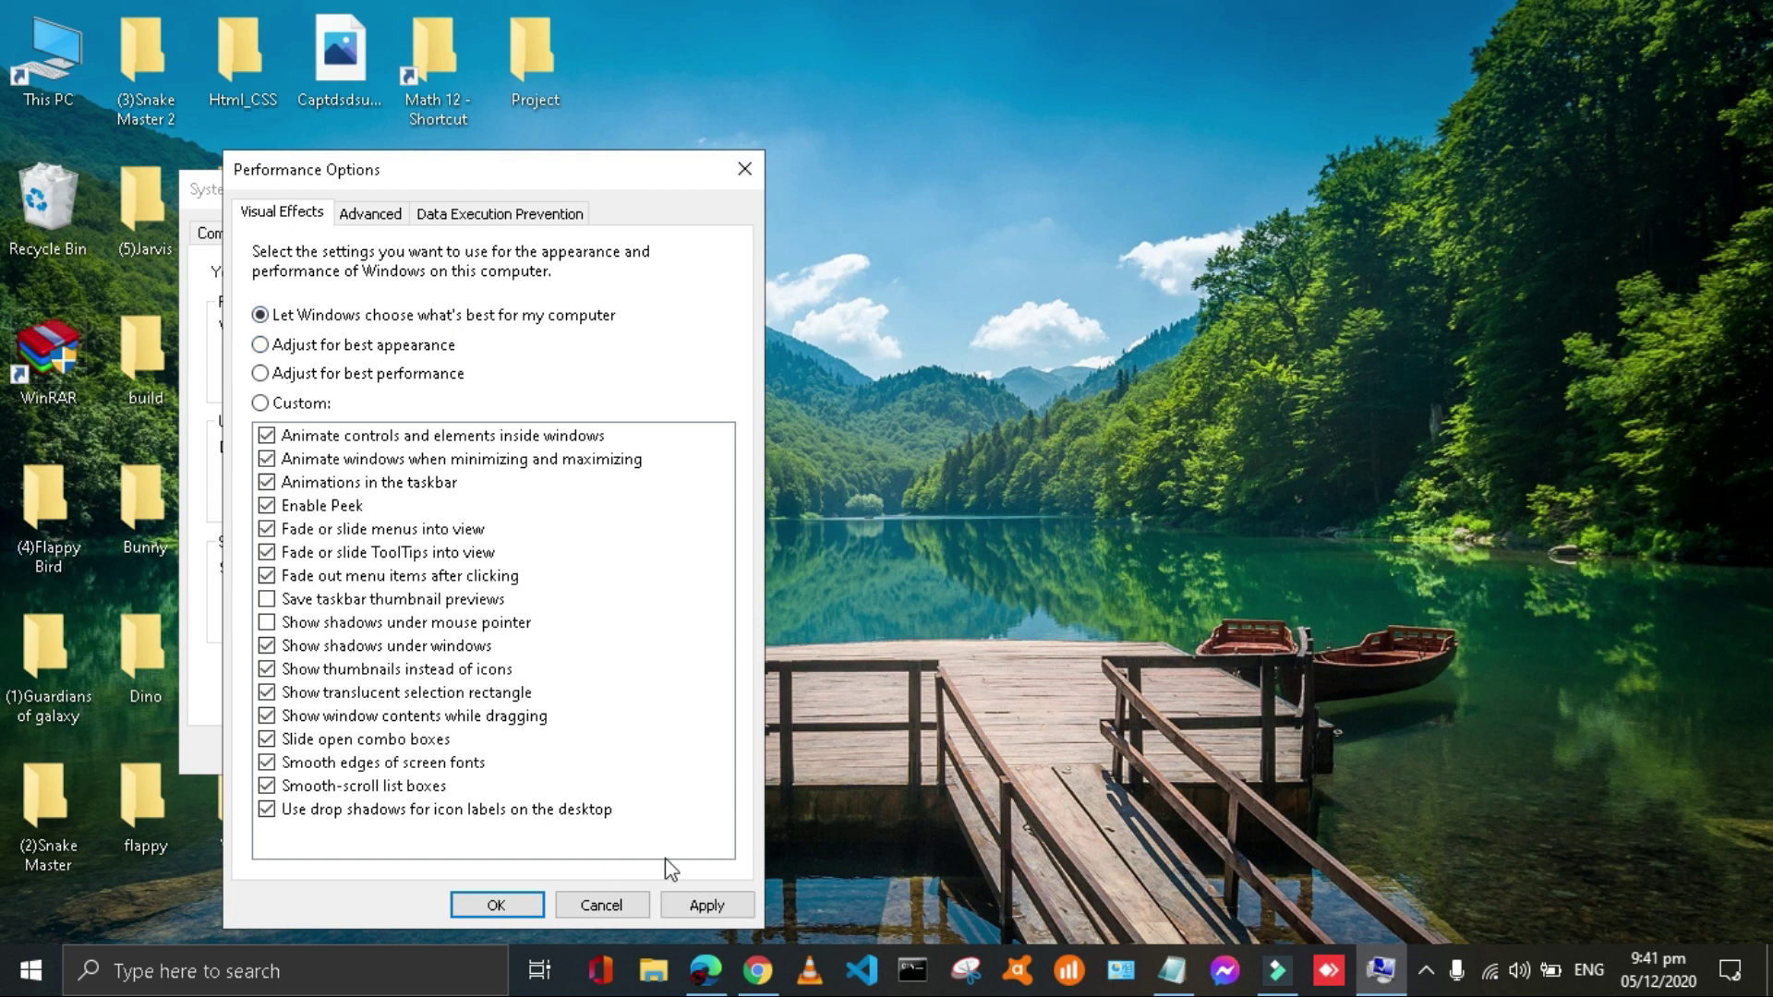
pyautogui.click(697, 905)
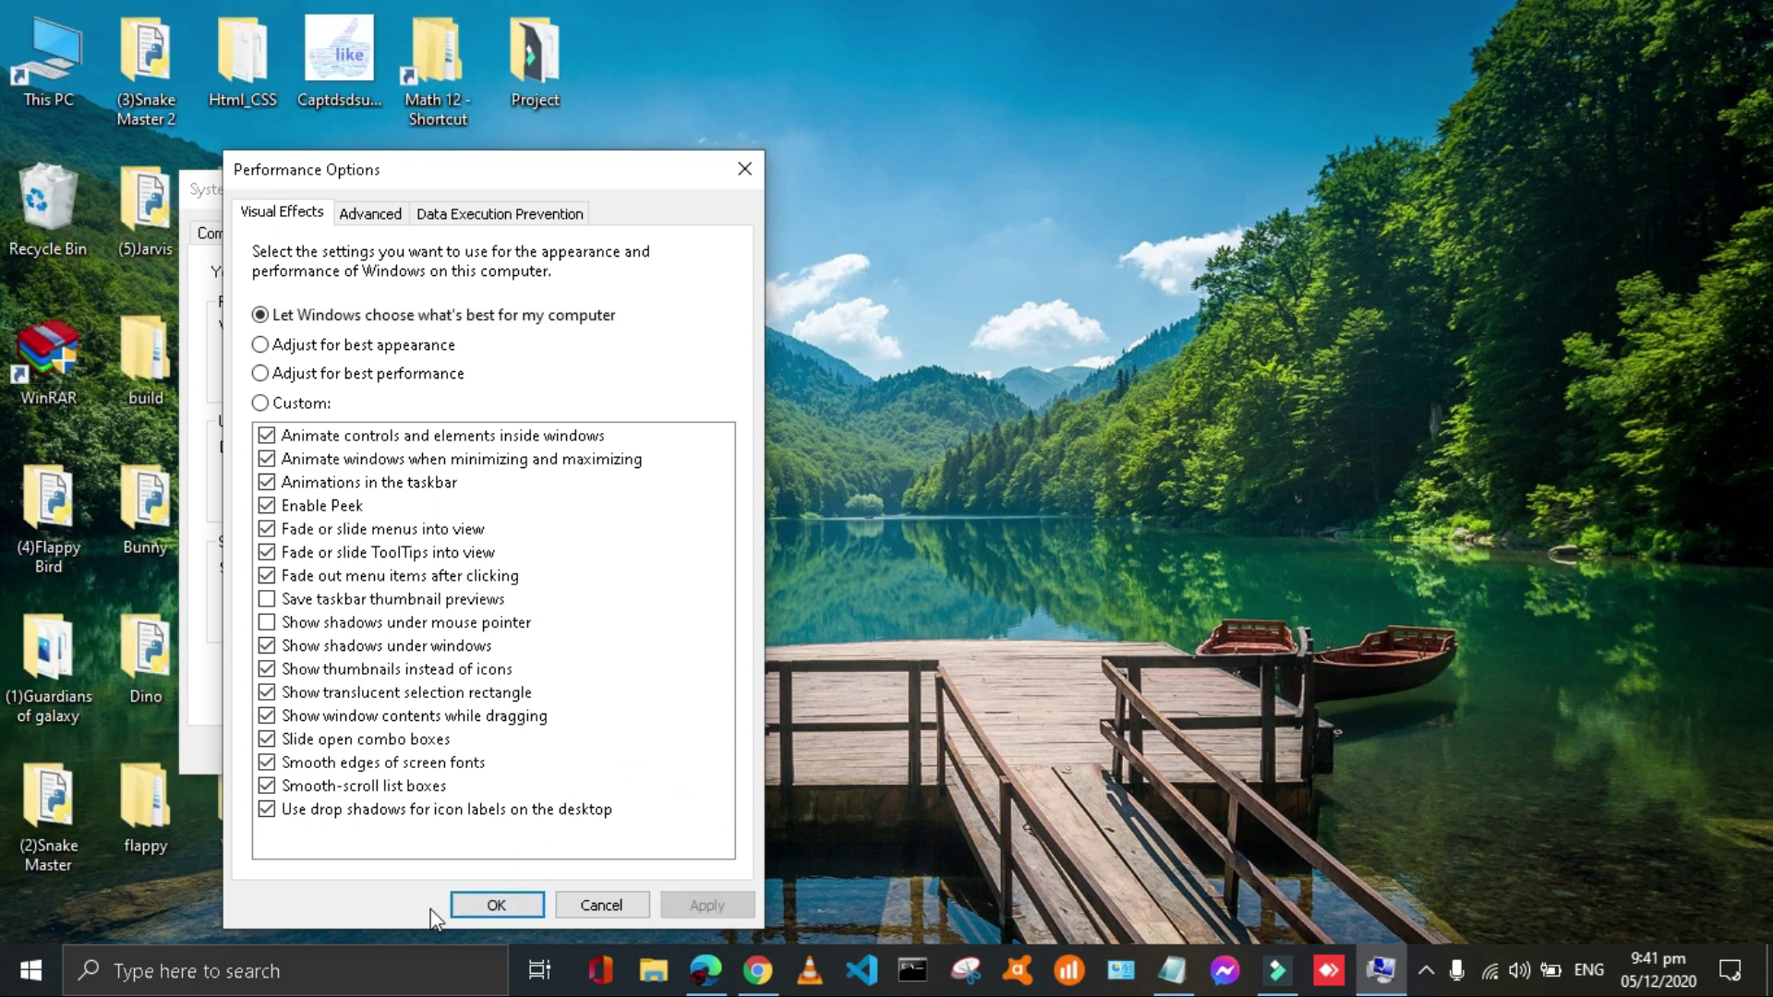
pyautogui.click(486, 906)
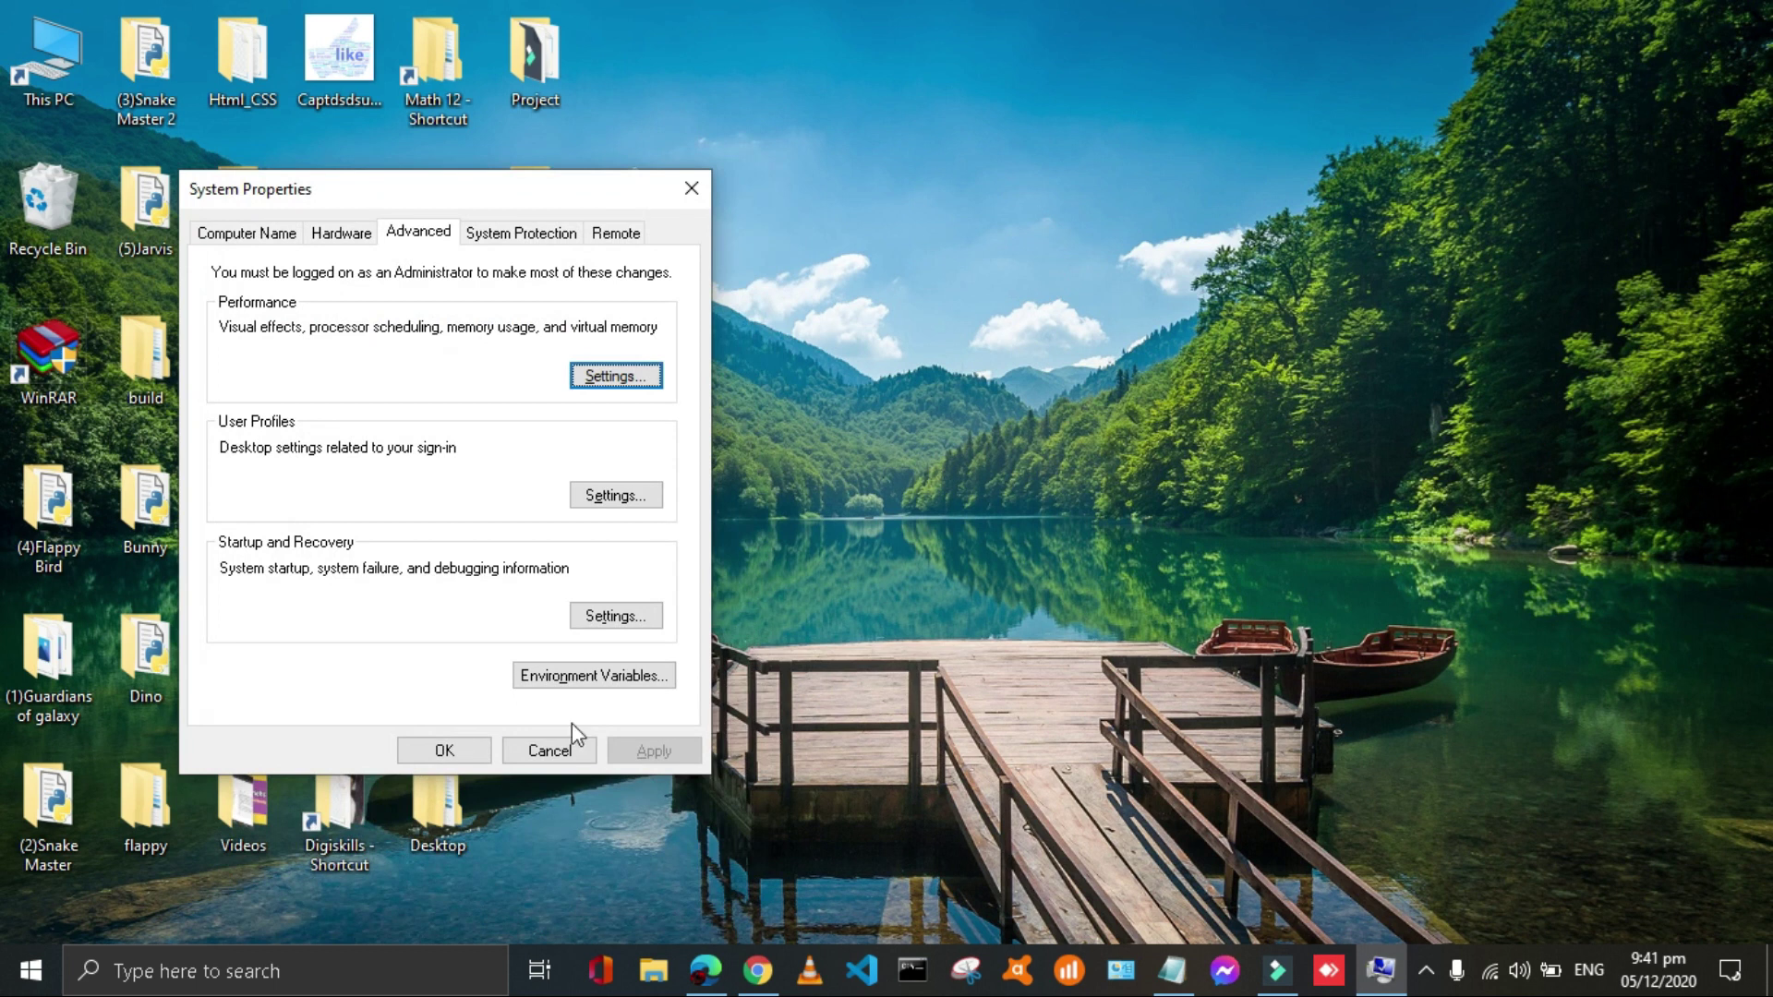
pyautogui.click(441, 762)
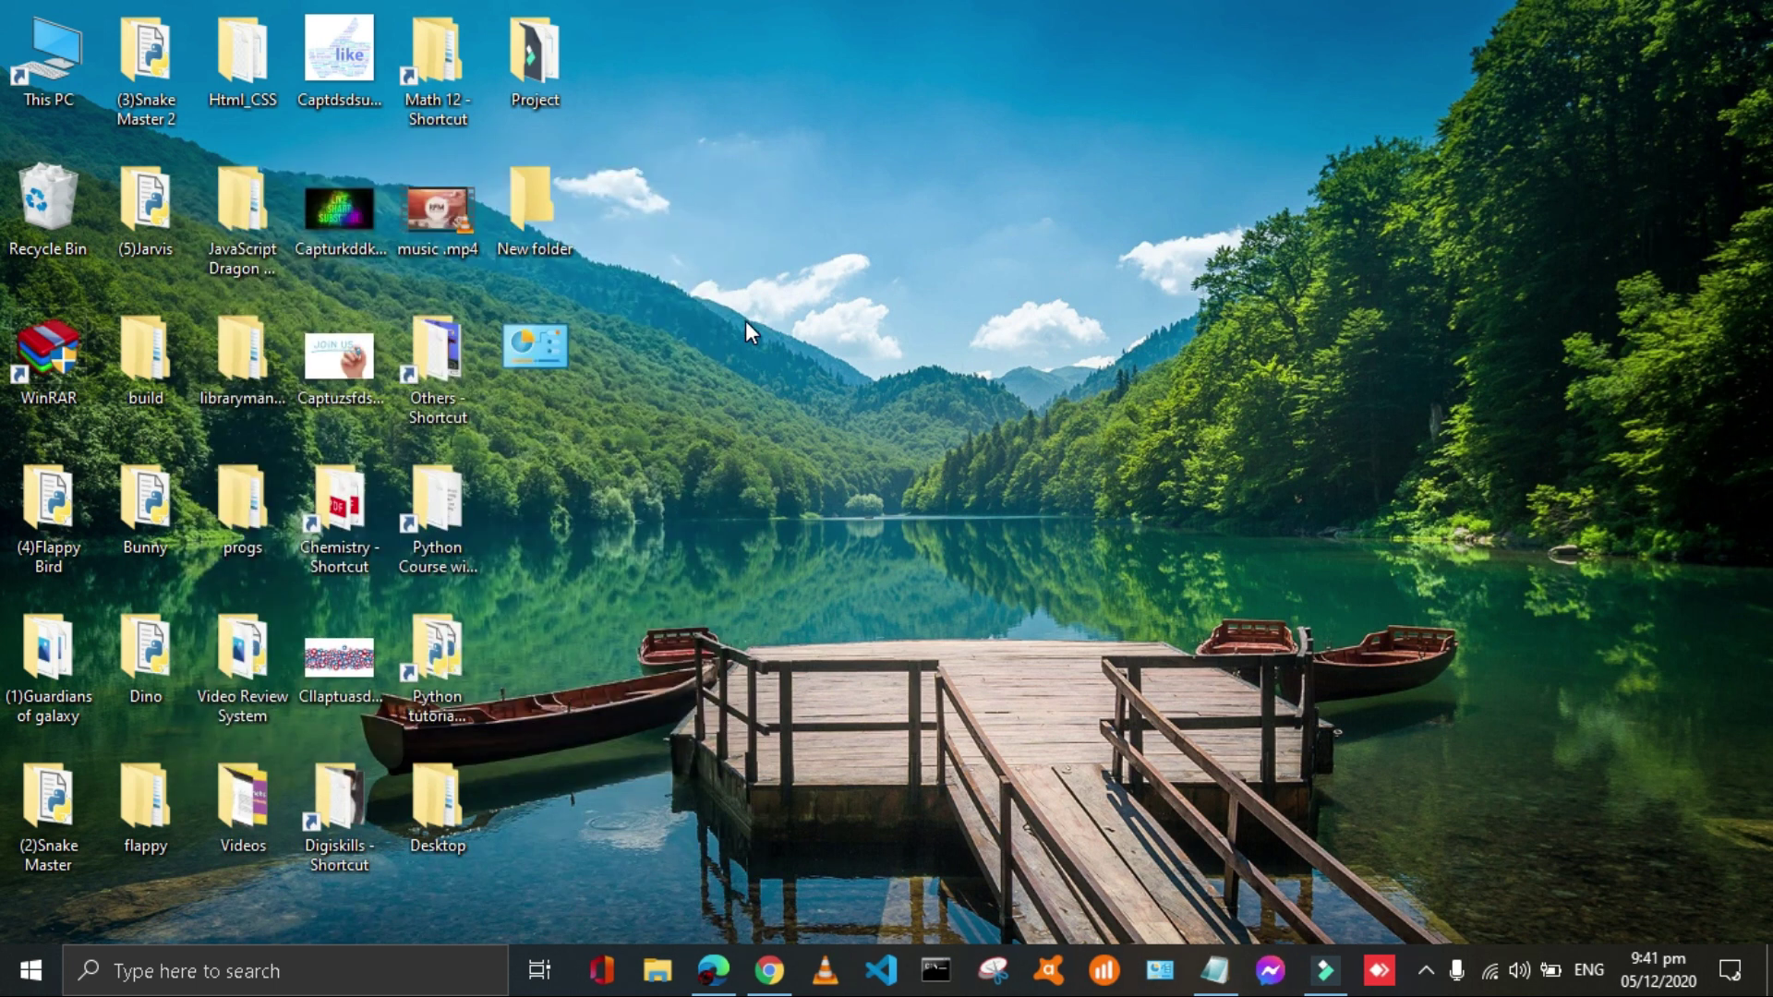
pyautogui.rightClick(746, 322)
pyautogui.click(837, 406)
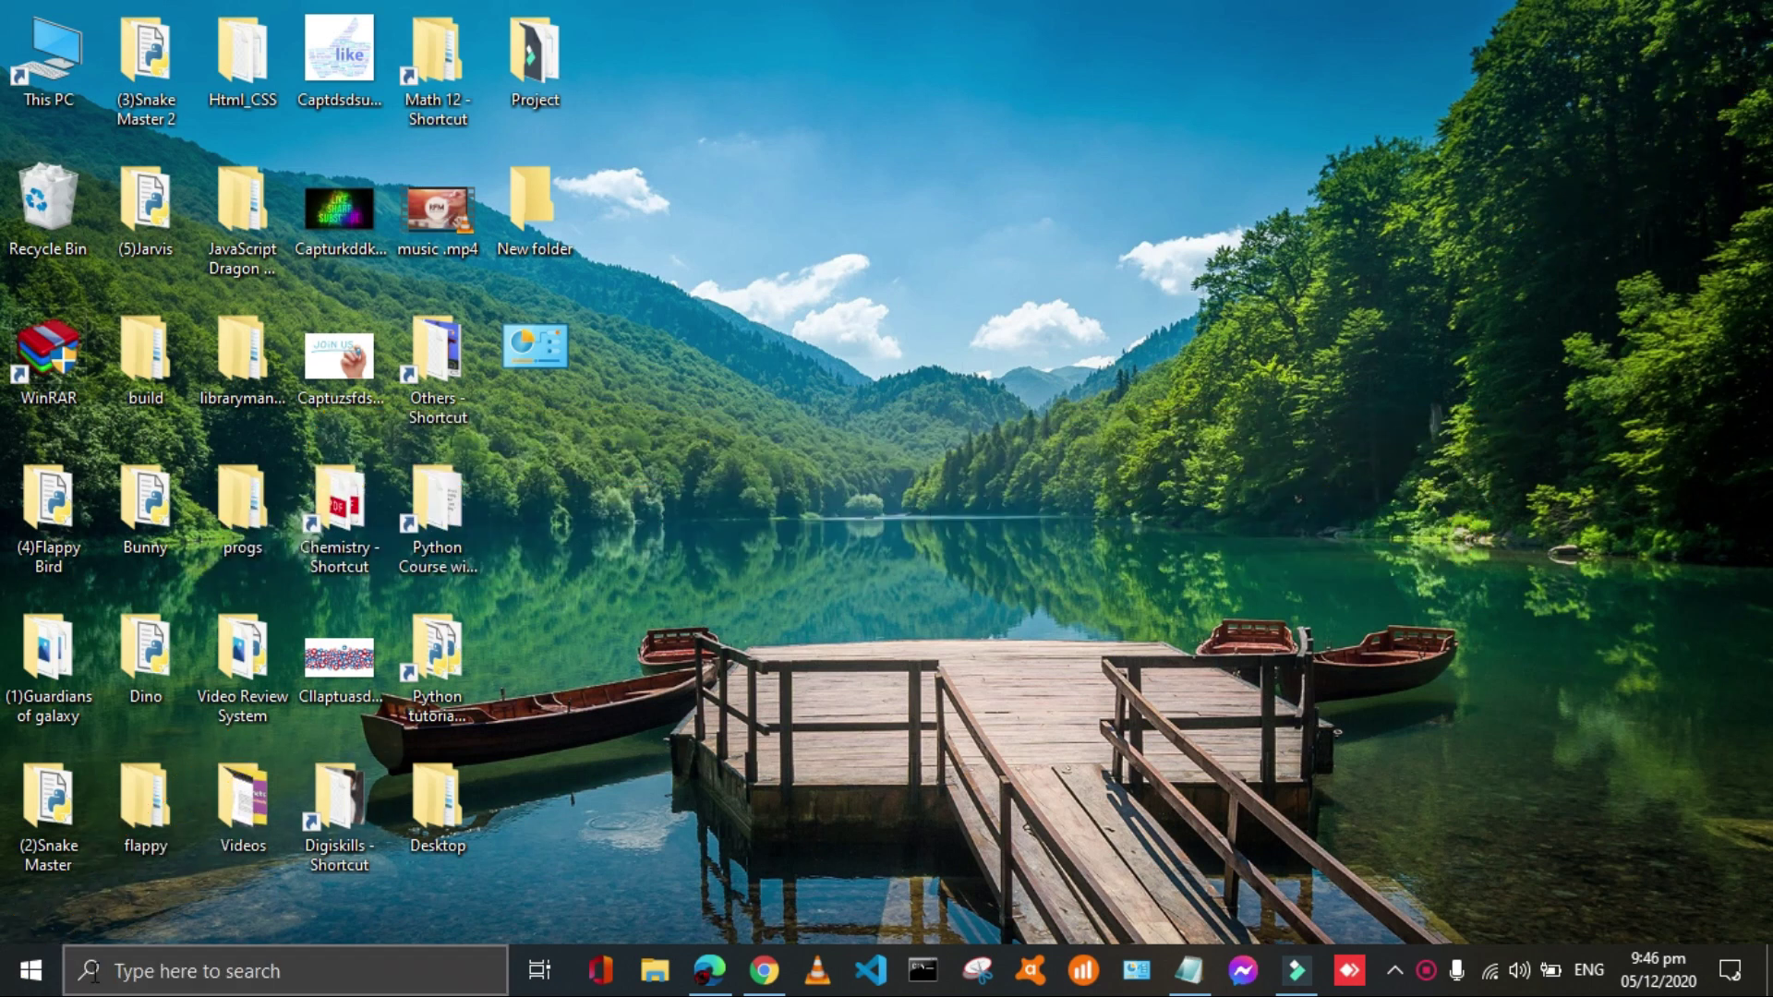
# - Search Start for 'system update', fixing a typo, and open the Windows Update settings
pyautogui.click(30, 969)
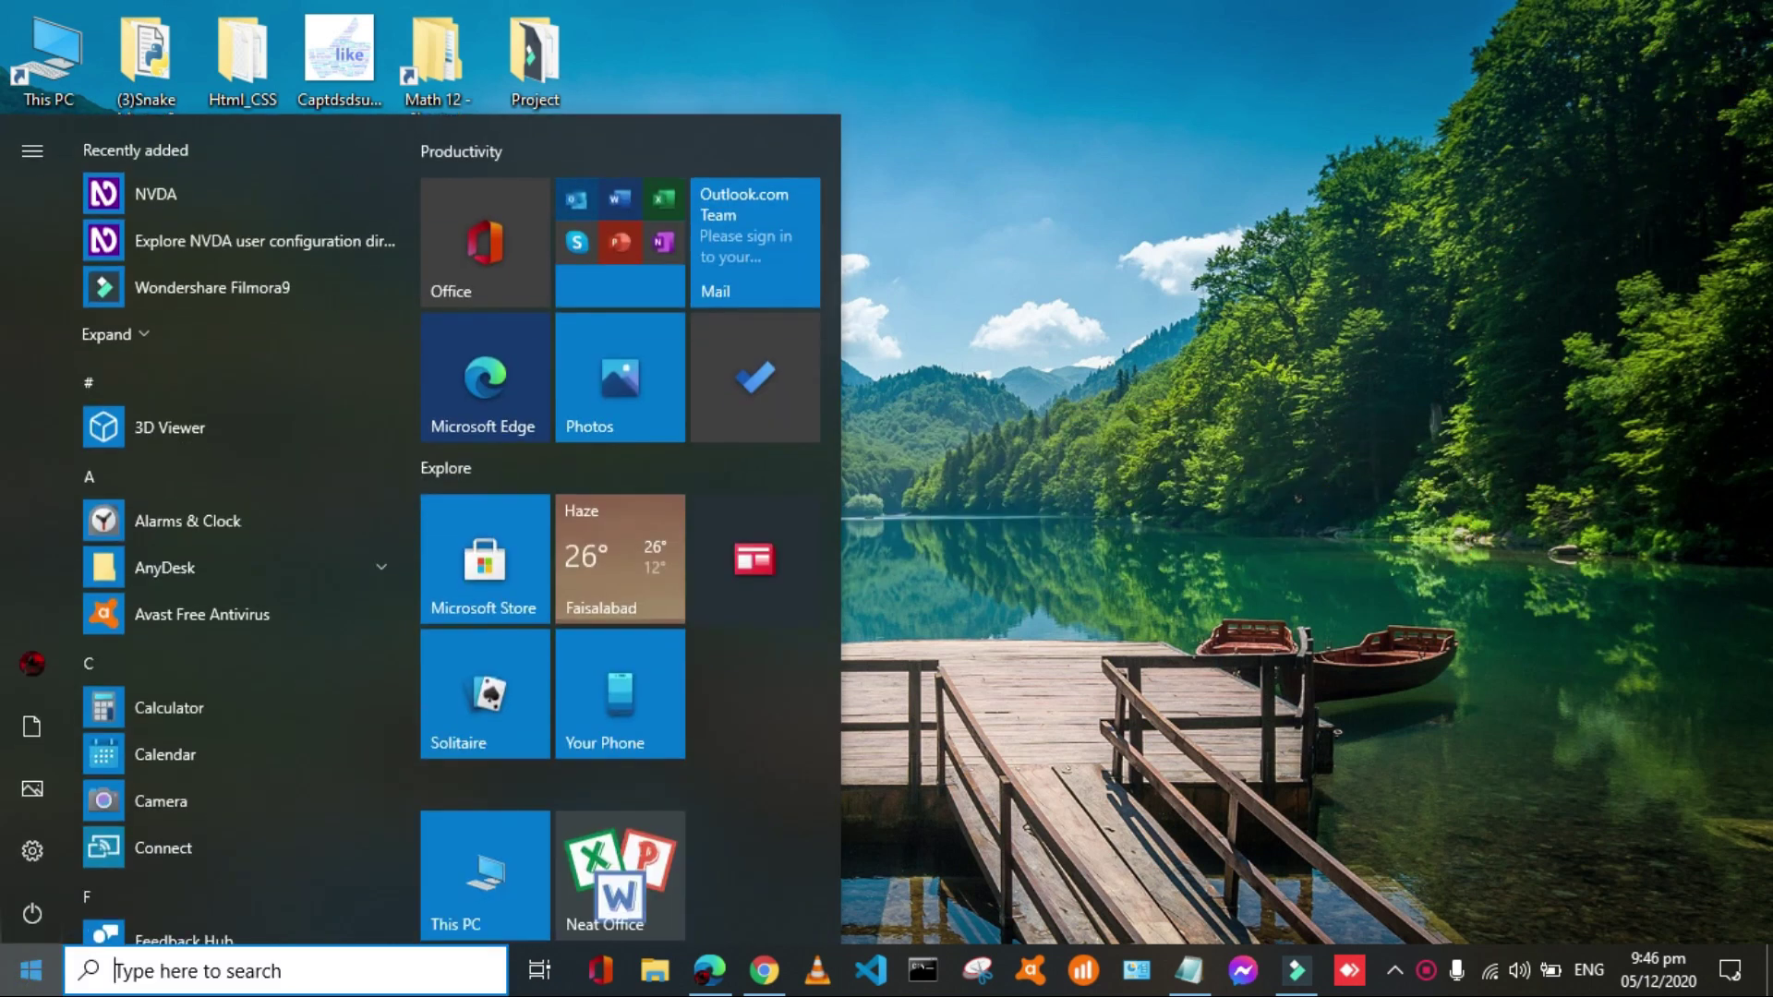
pyautogui.write('systen')
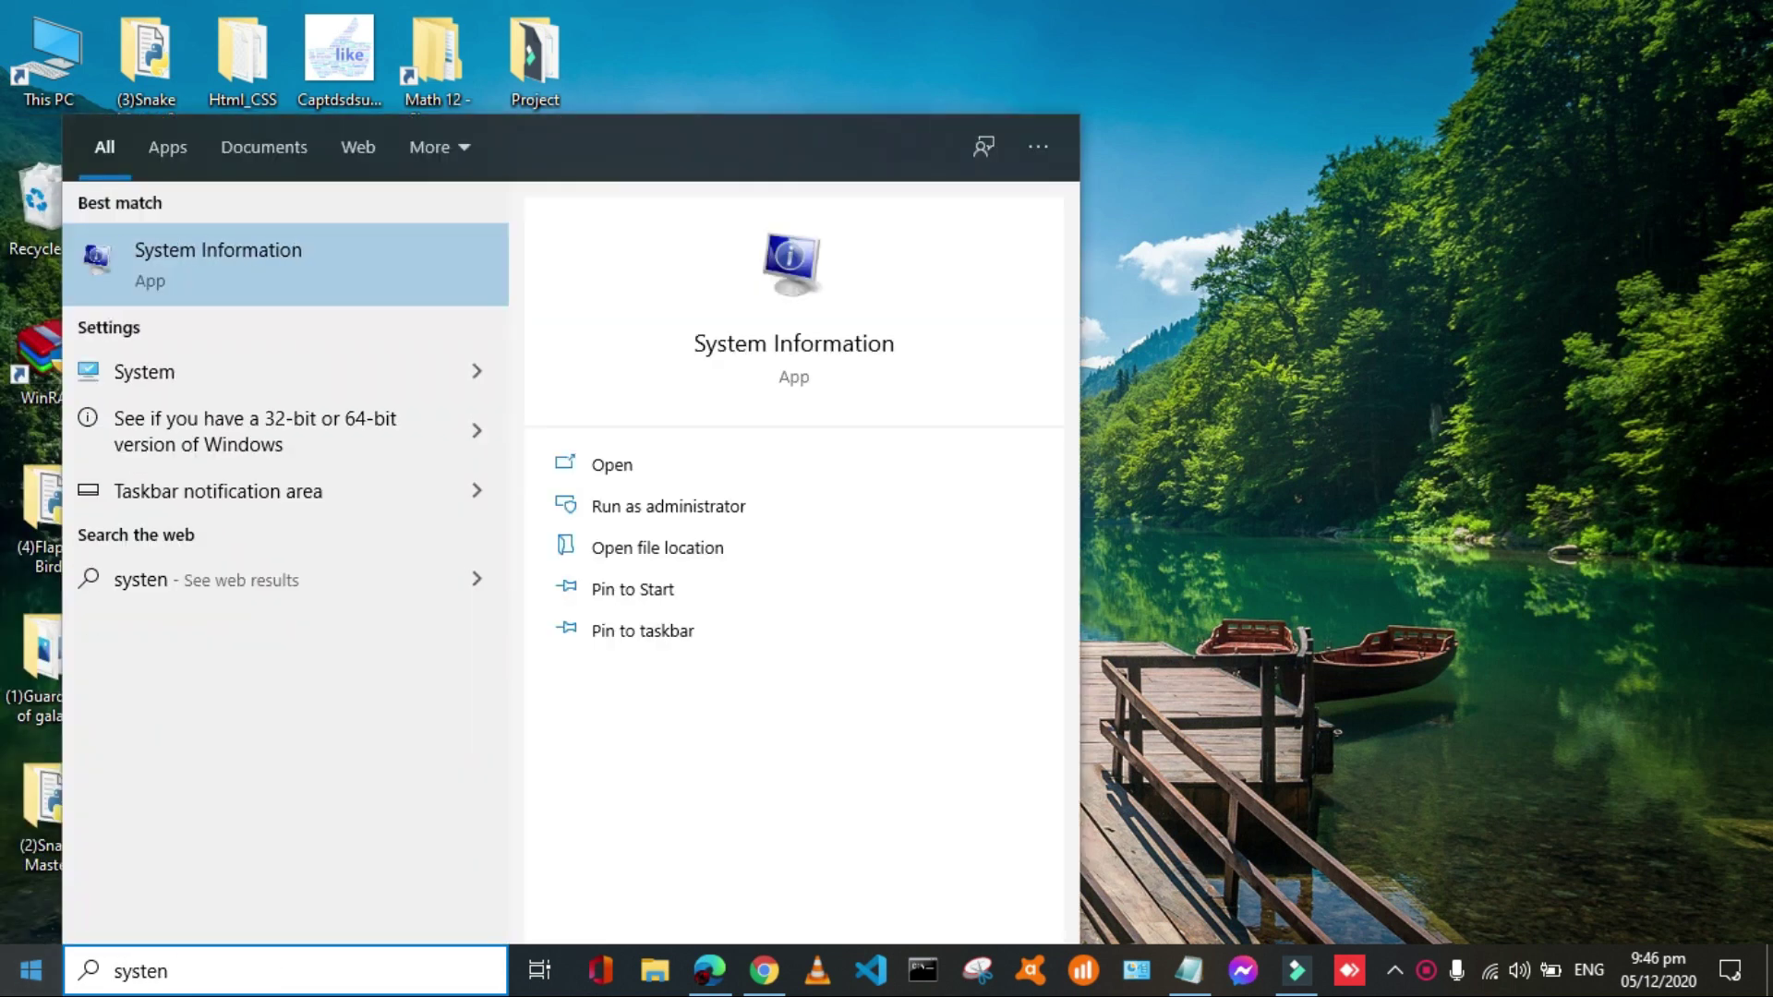
pyautogui.press('BackSpace')
pyautogui.write('m upda')
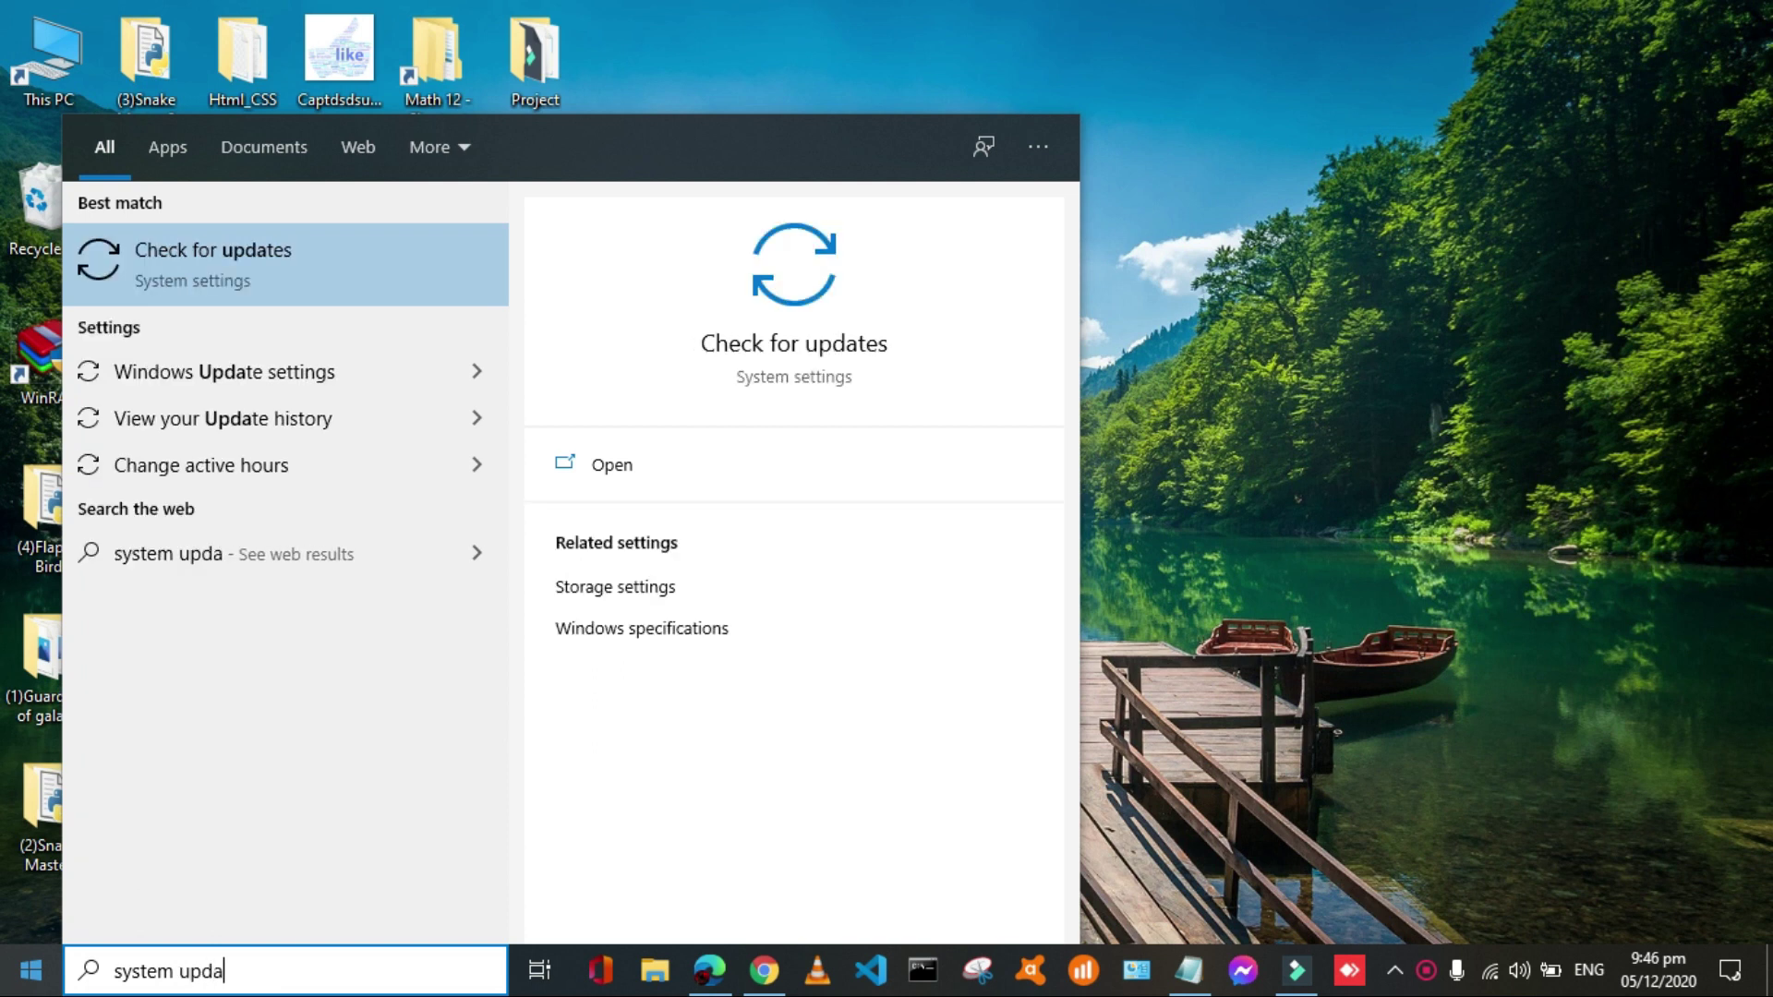
pyautogui.press('Return')
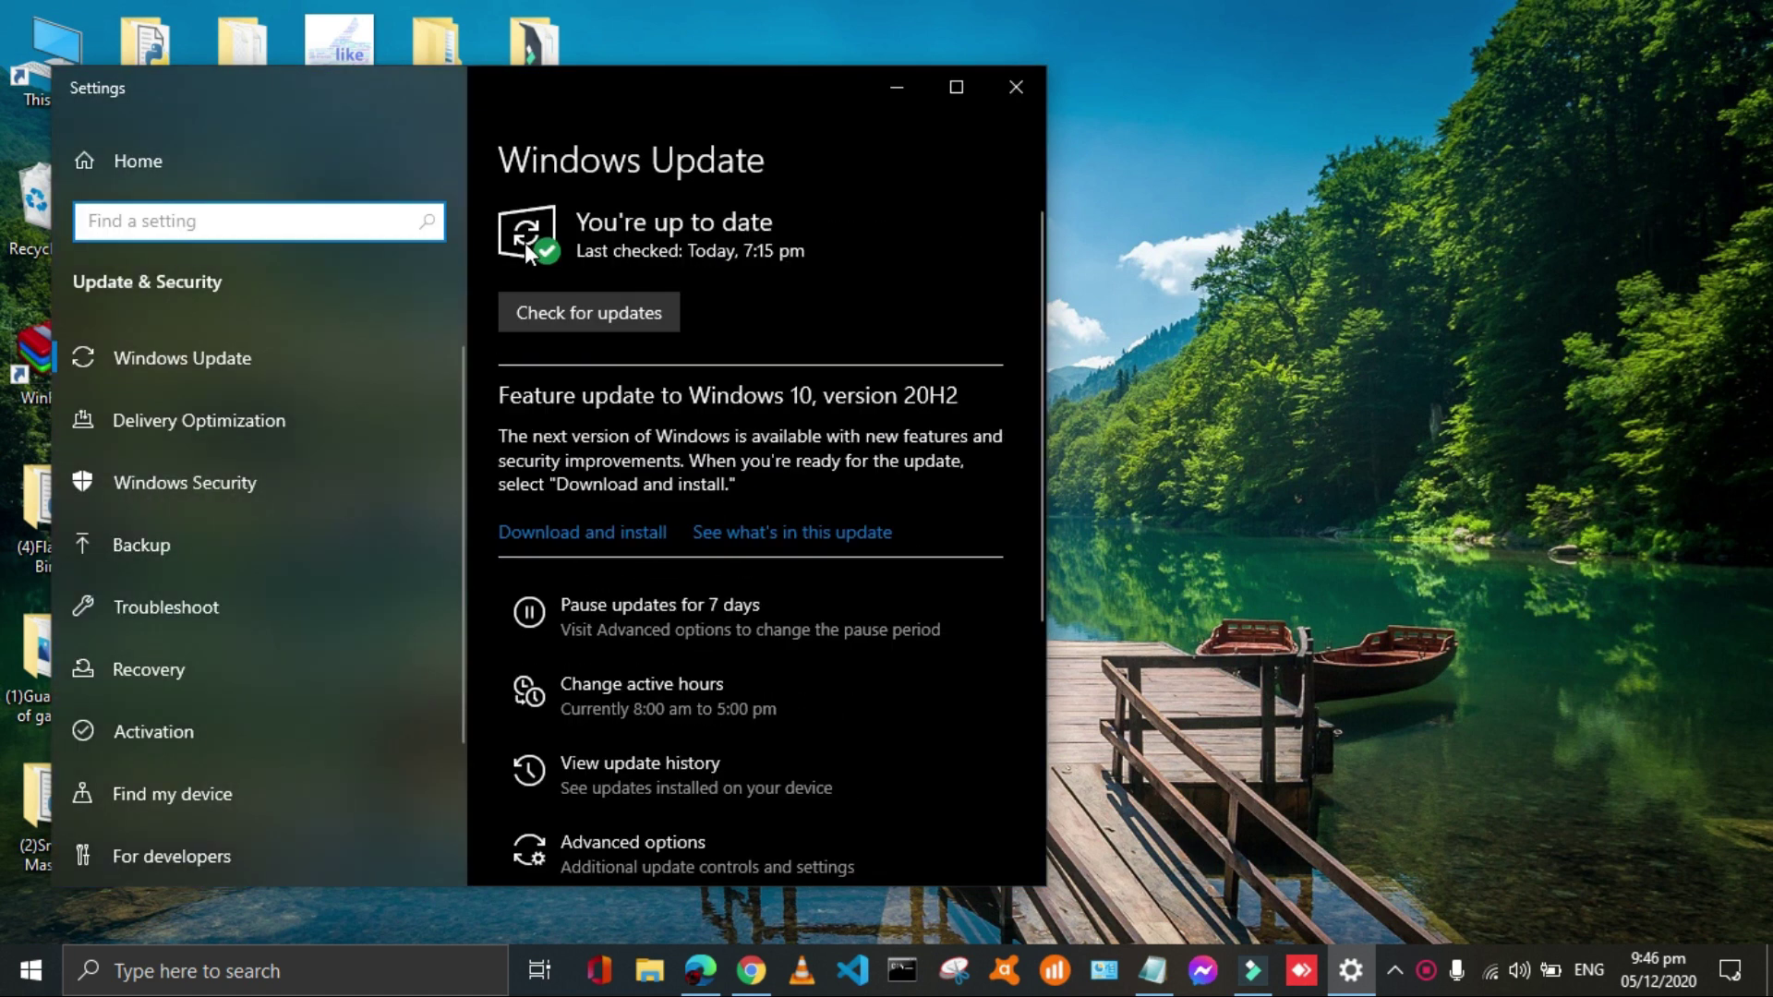
# - Start a Windows Update check and refresh the desktop
pyautogui.click(574, 312)
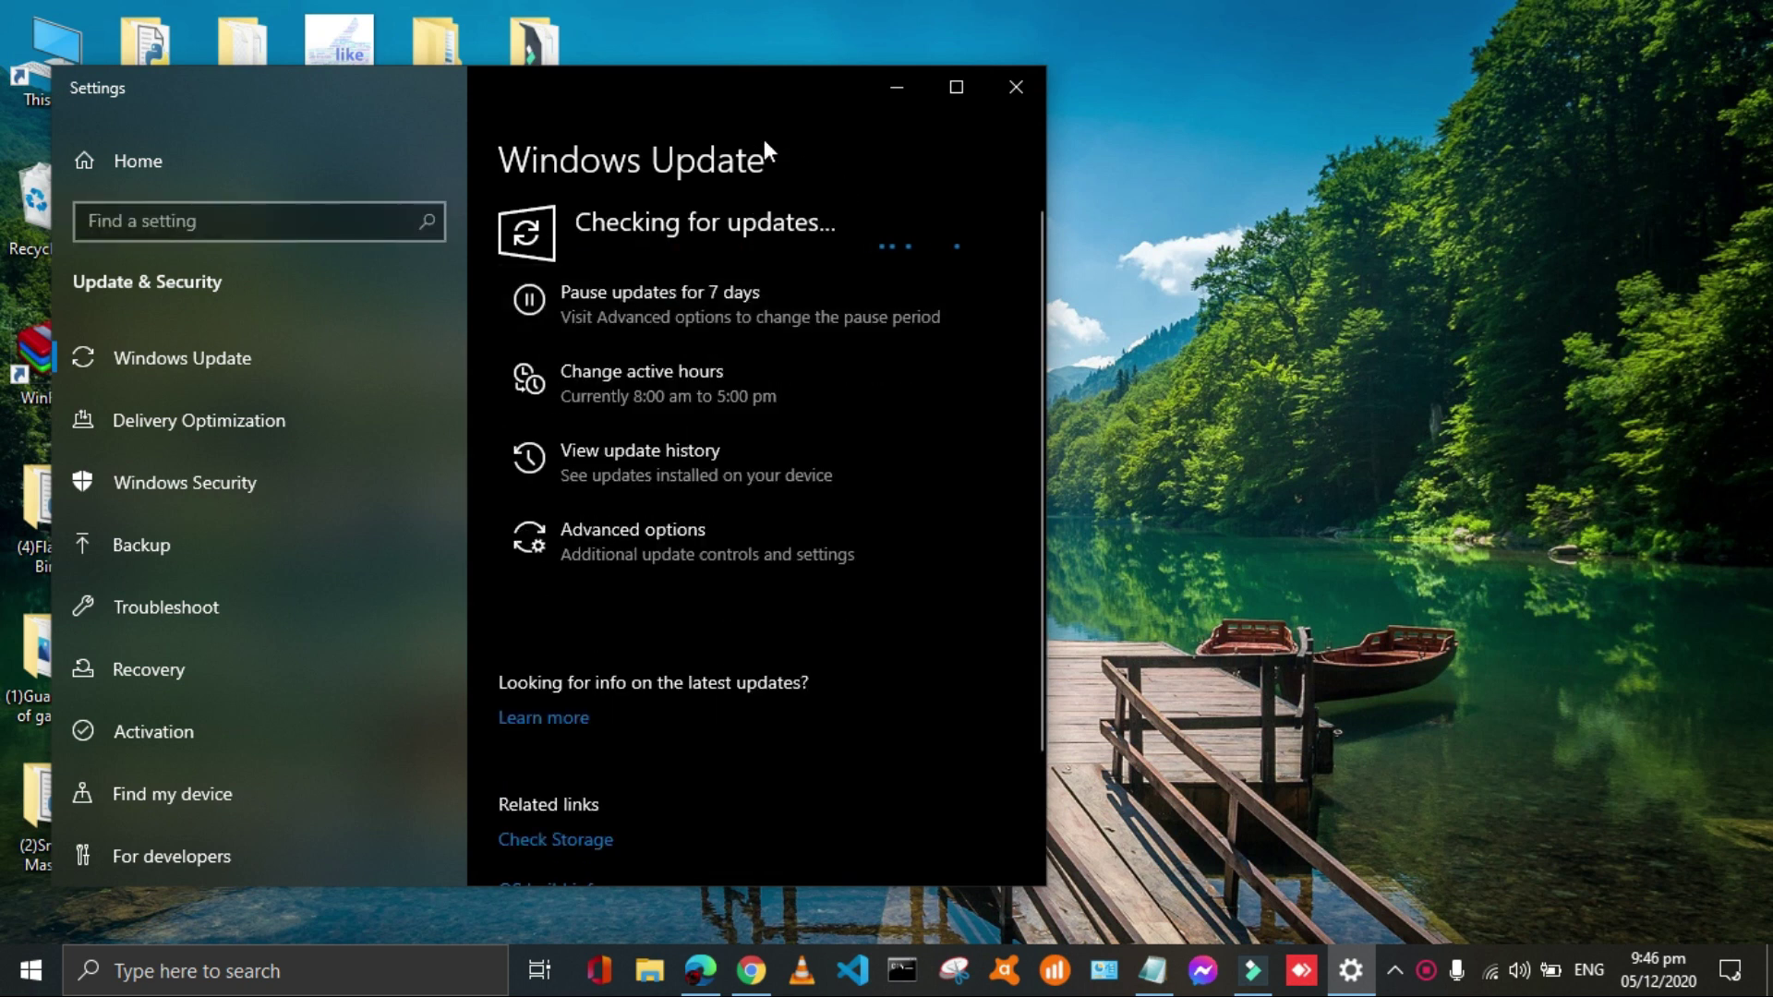
pyautogui.rightClick(1157, 147)
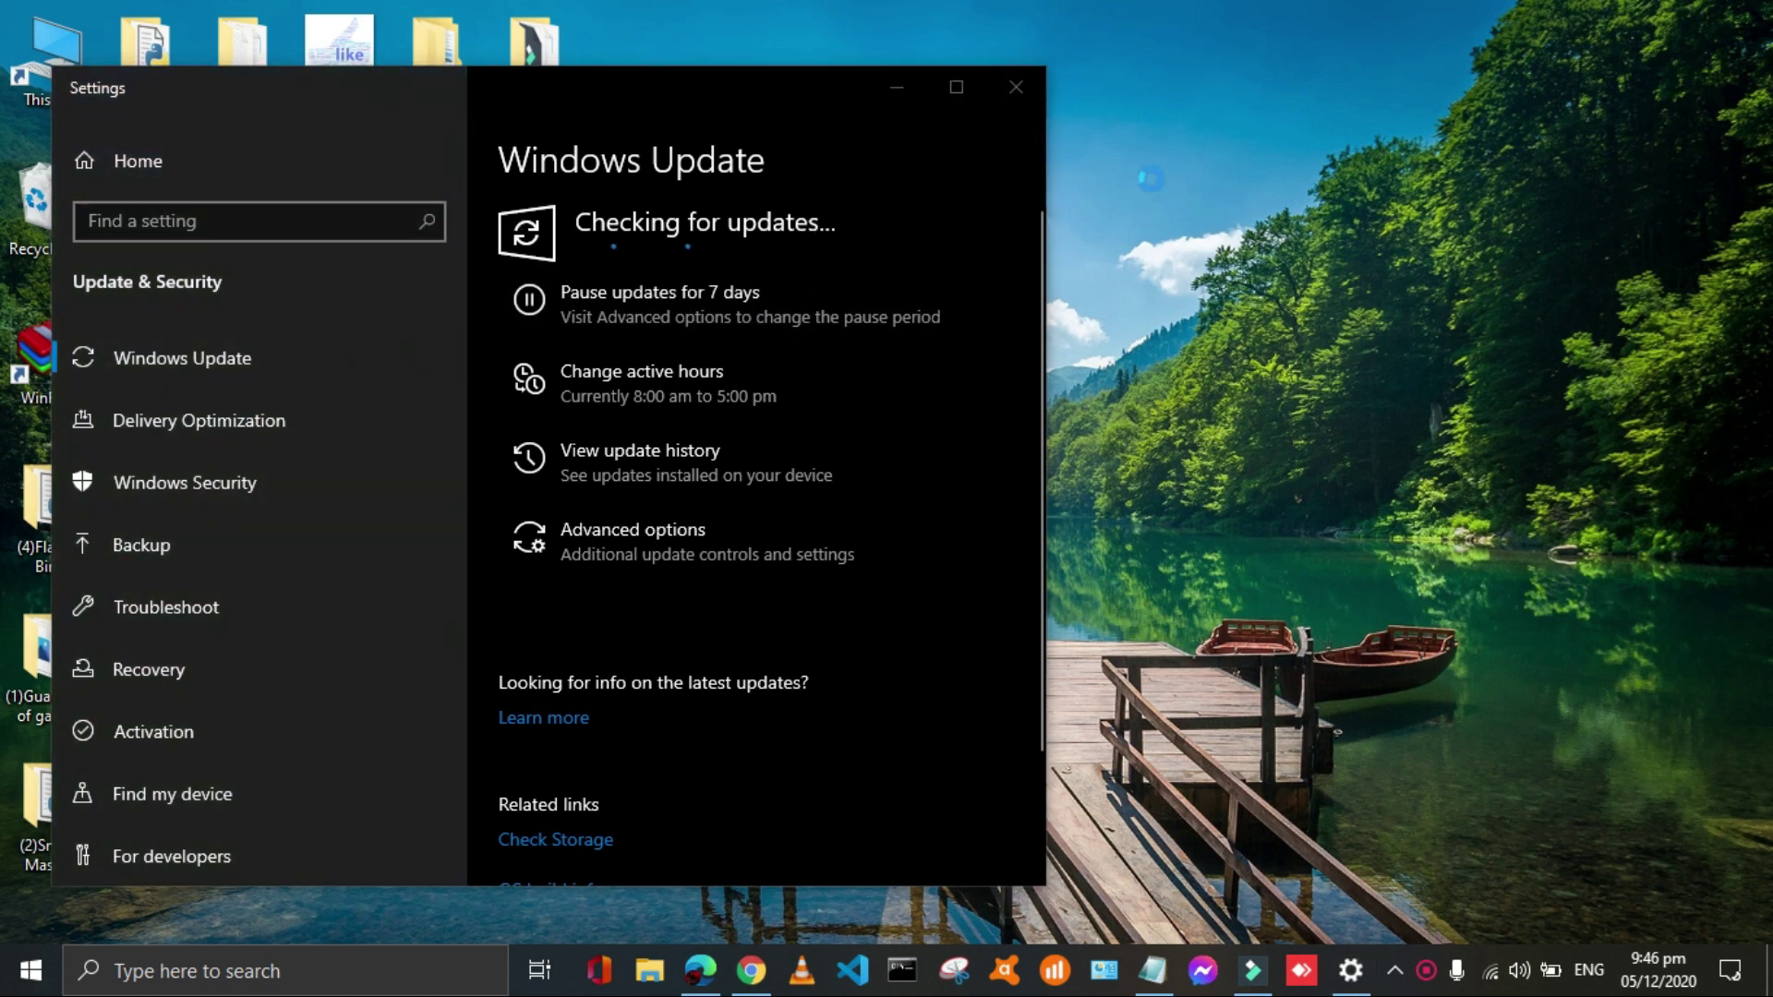
pyautogui.click(1233, 223)
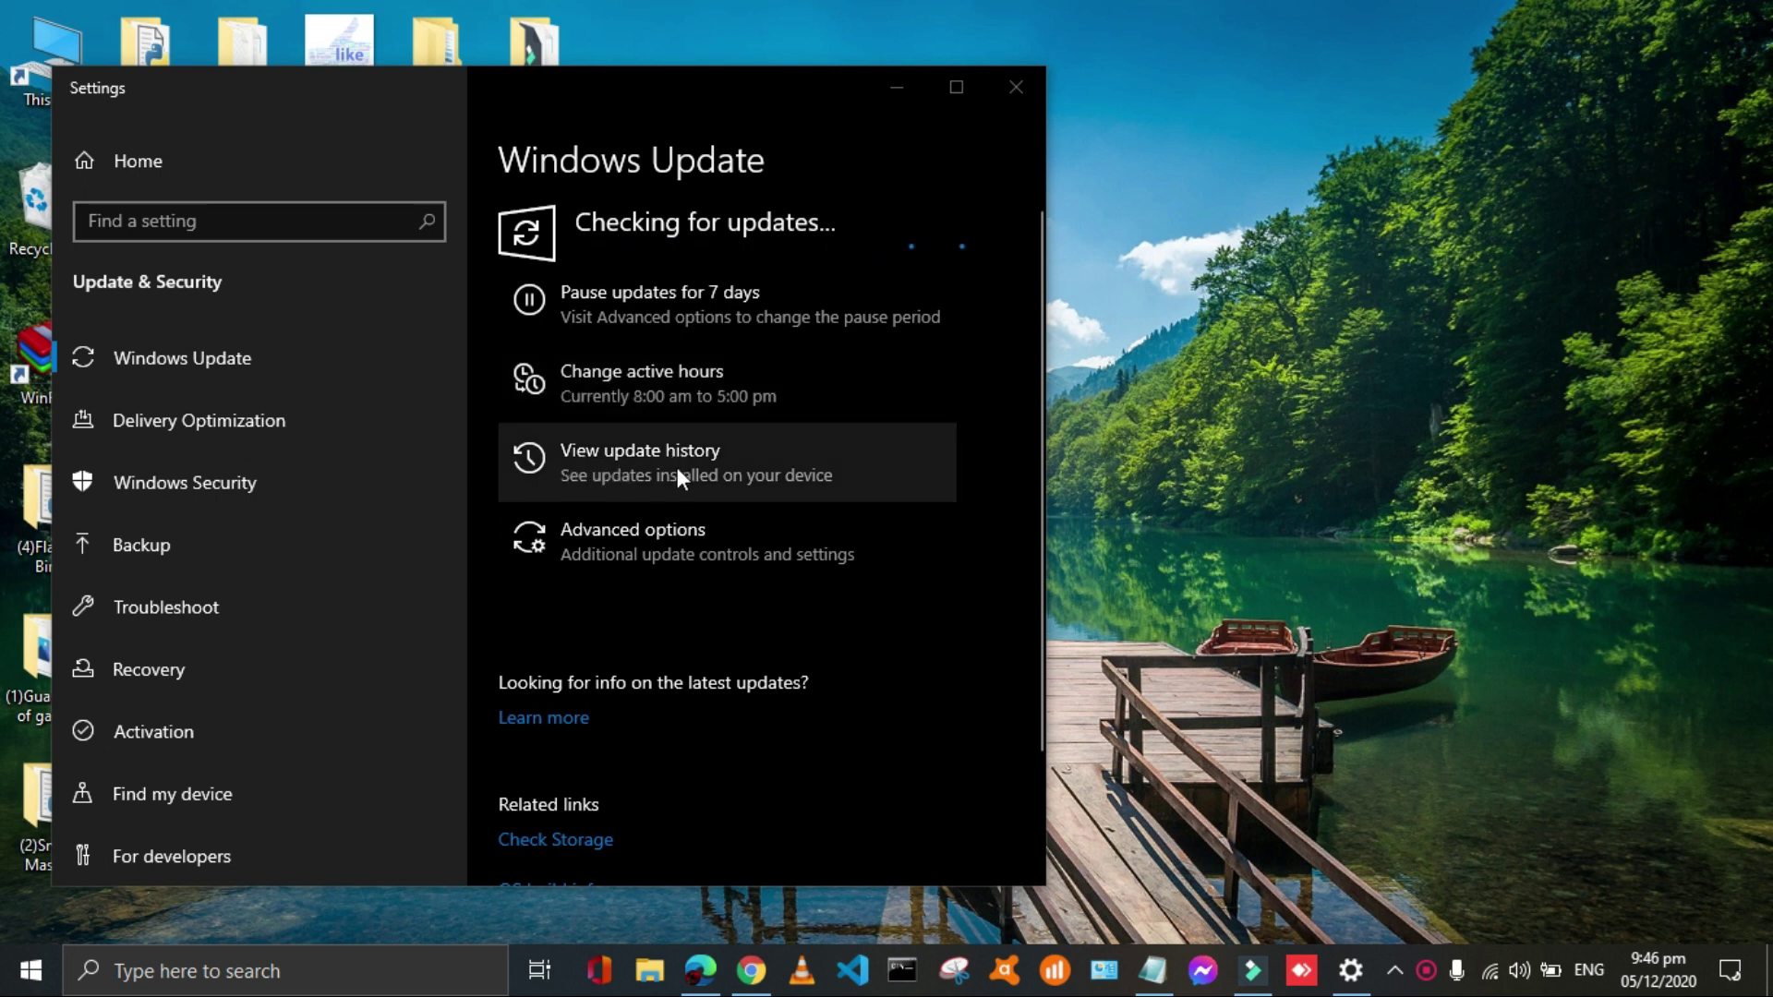
# - Browse the installed update history, then return to Windows Update
pyautogui.click(597, 468)
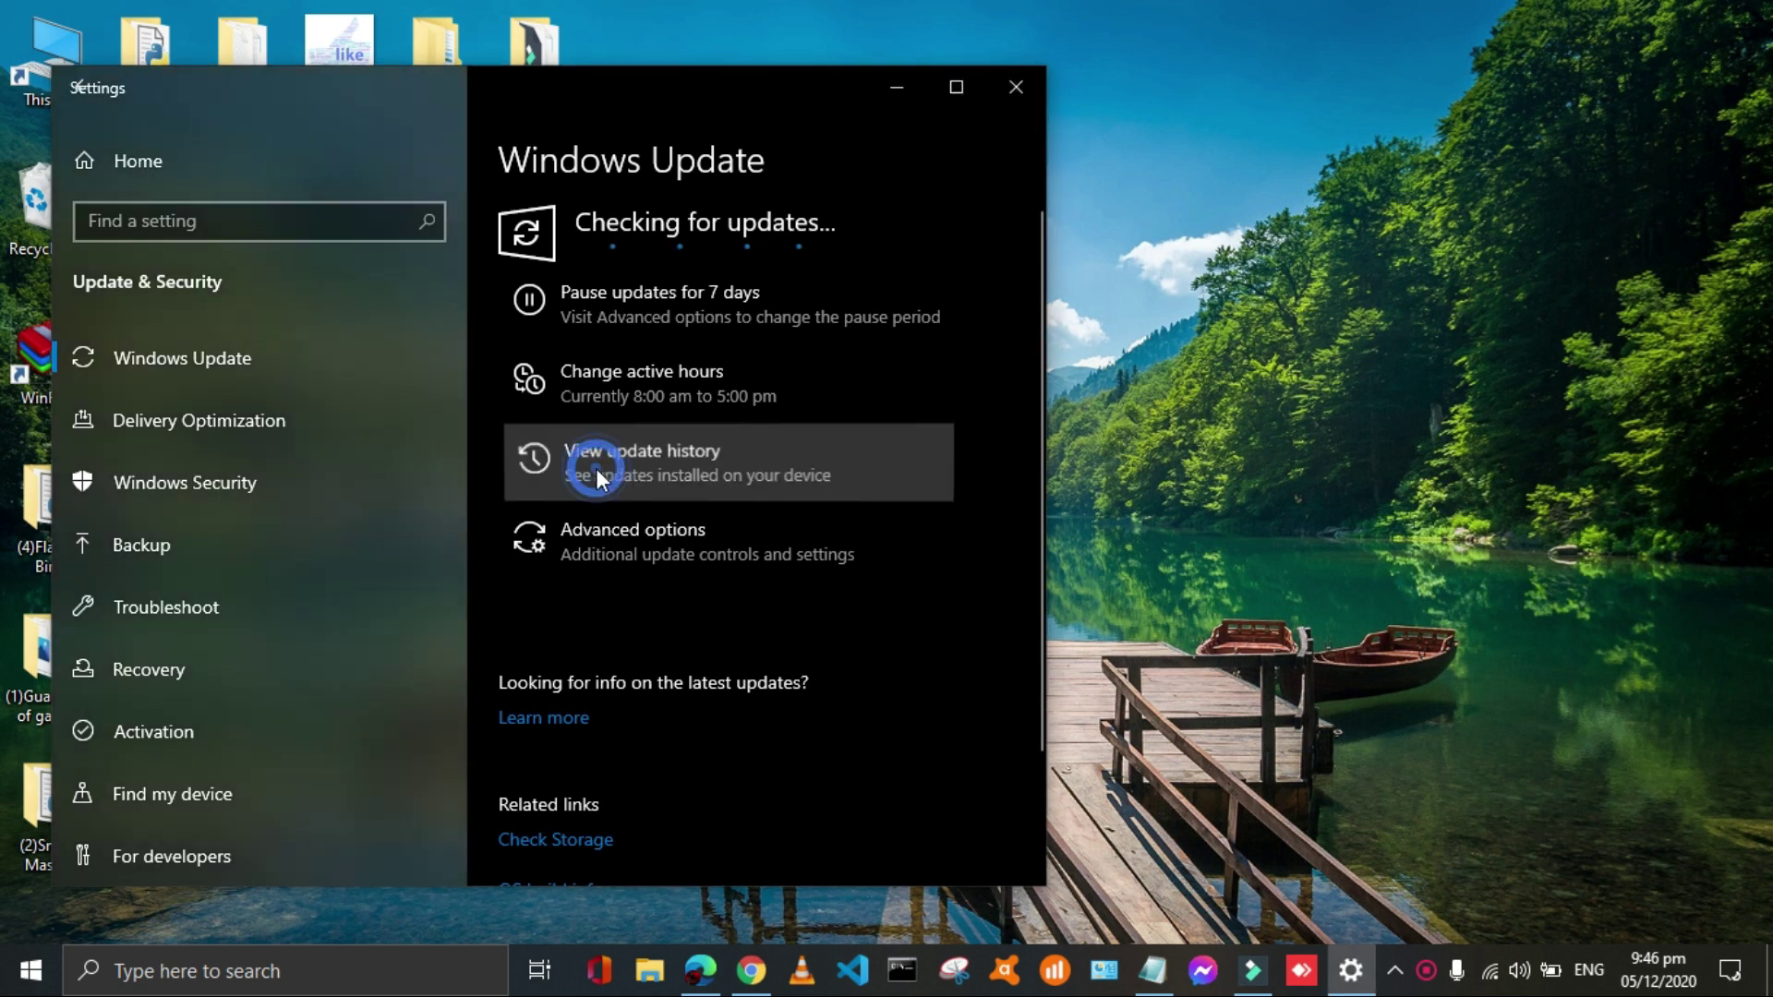
pyautogui.scroll(-2, 430, 463)
pyautogui.scroll(-2, 429, 463)
pyautogui.scroll(-2, 430, 462)
pyautogui.scroll(-2, 431, 465)
pyautogui.scroll(-3, 430, 465)
pyautogui.scroll(-2, 426, 462)
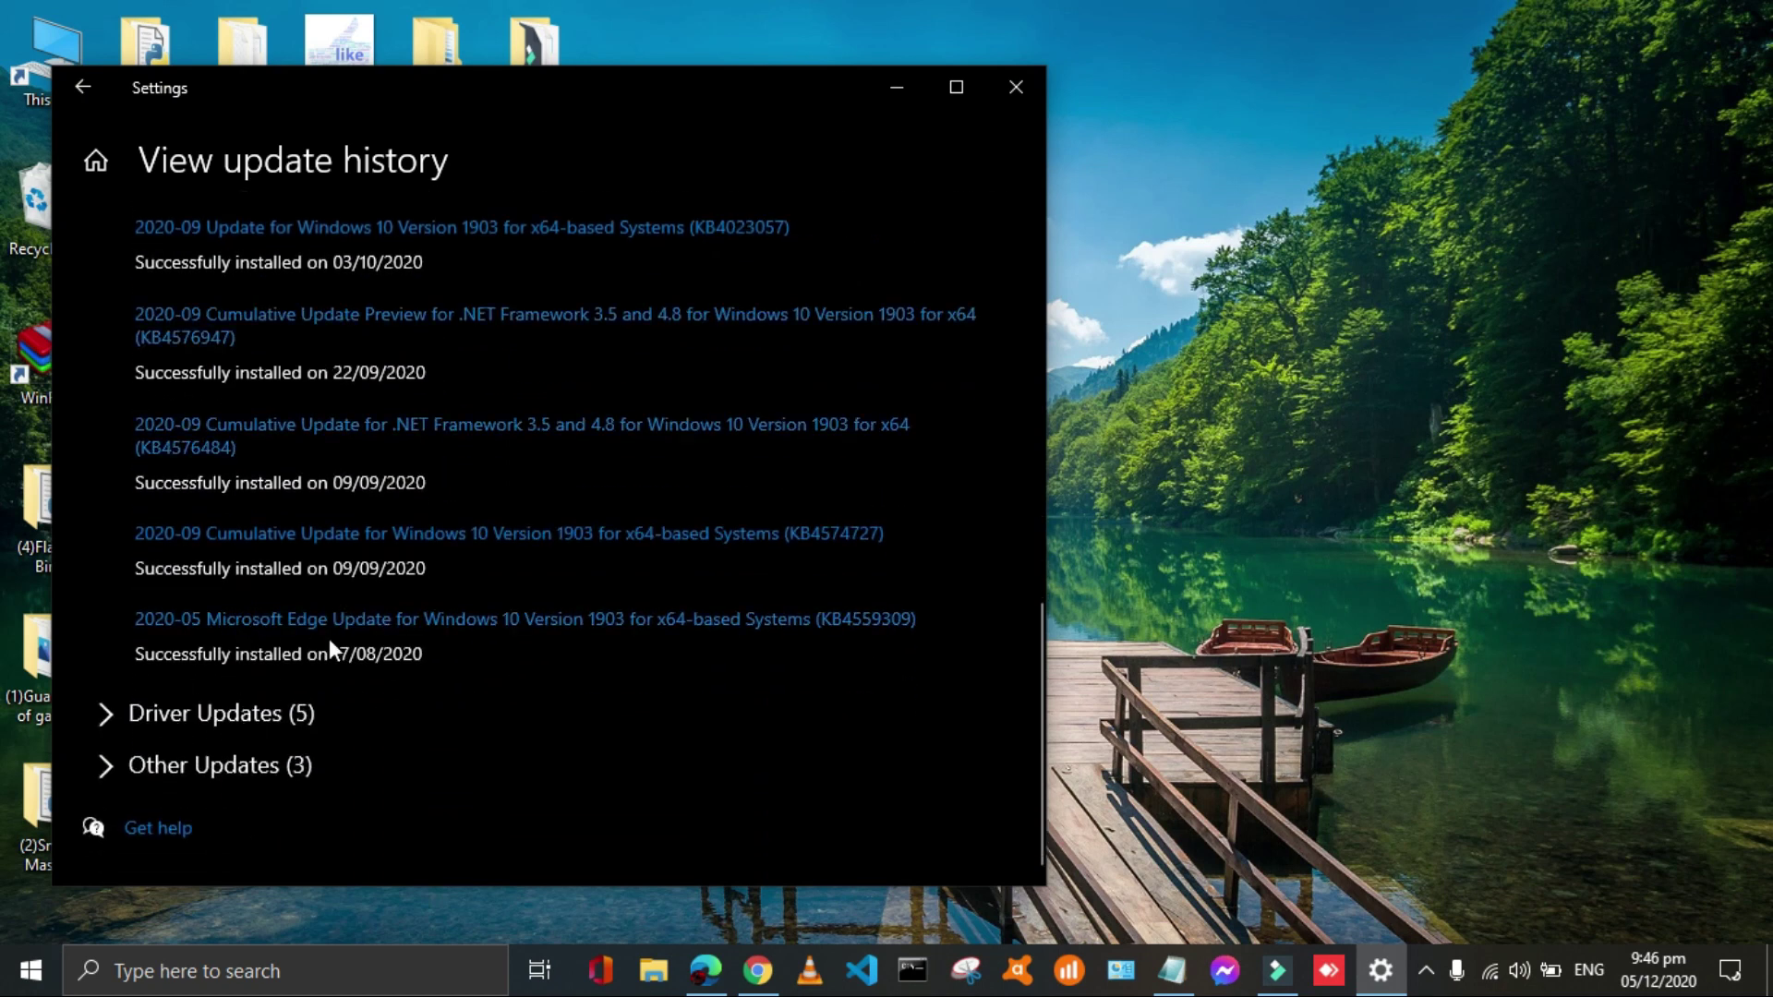
pyautogui.click(86, 183)
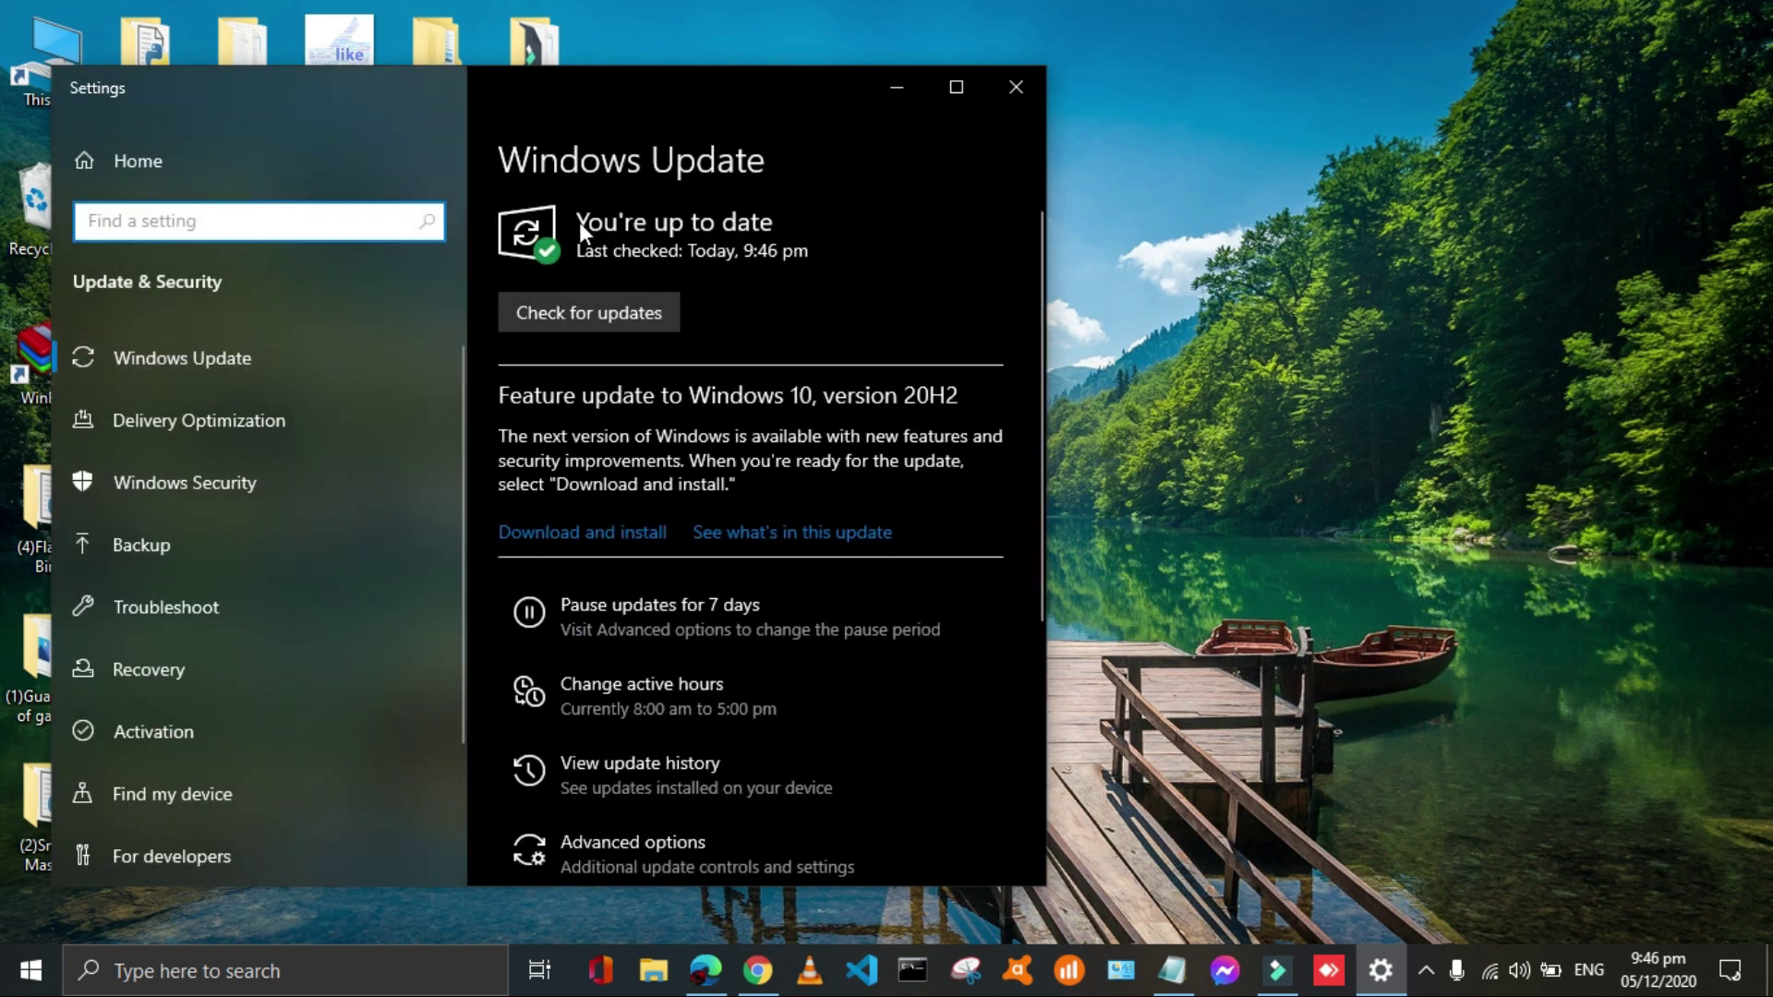
pyautogui.click(580, 222)
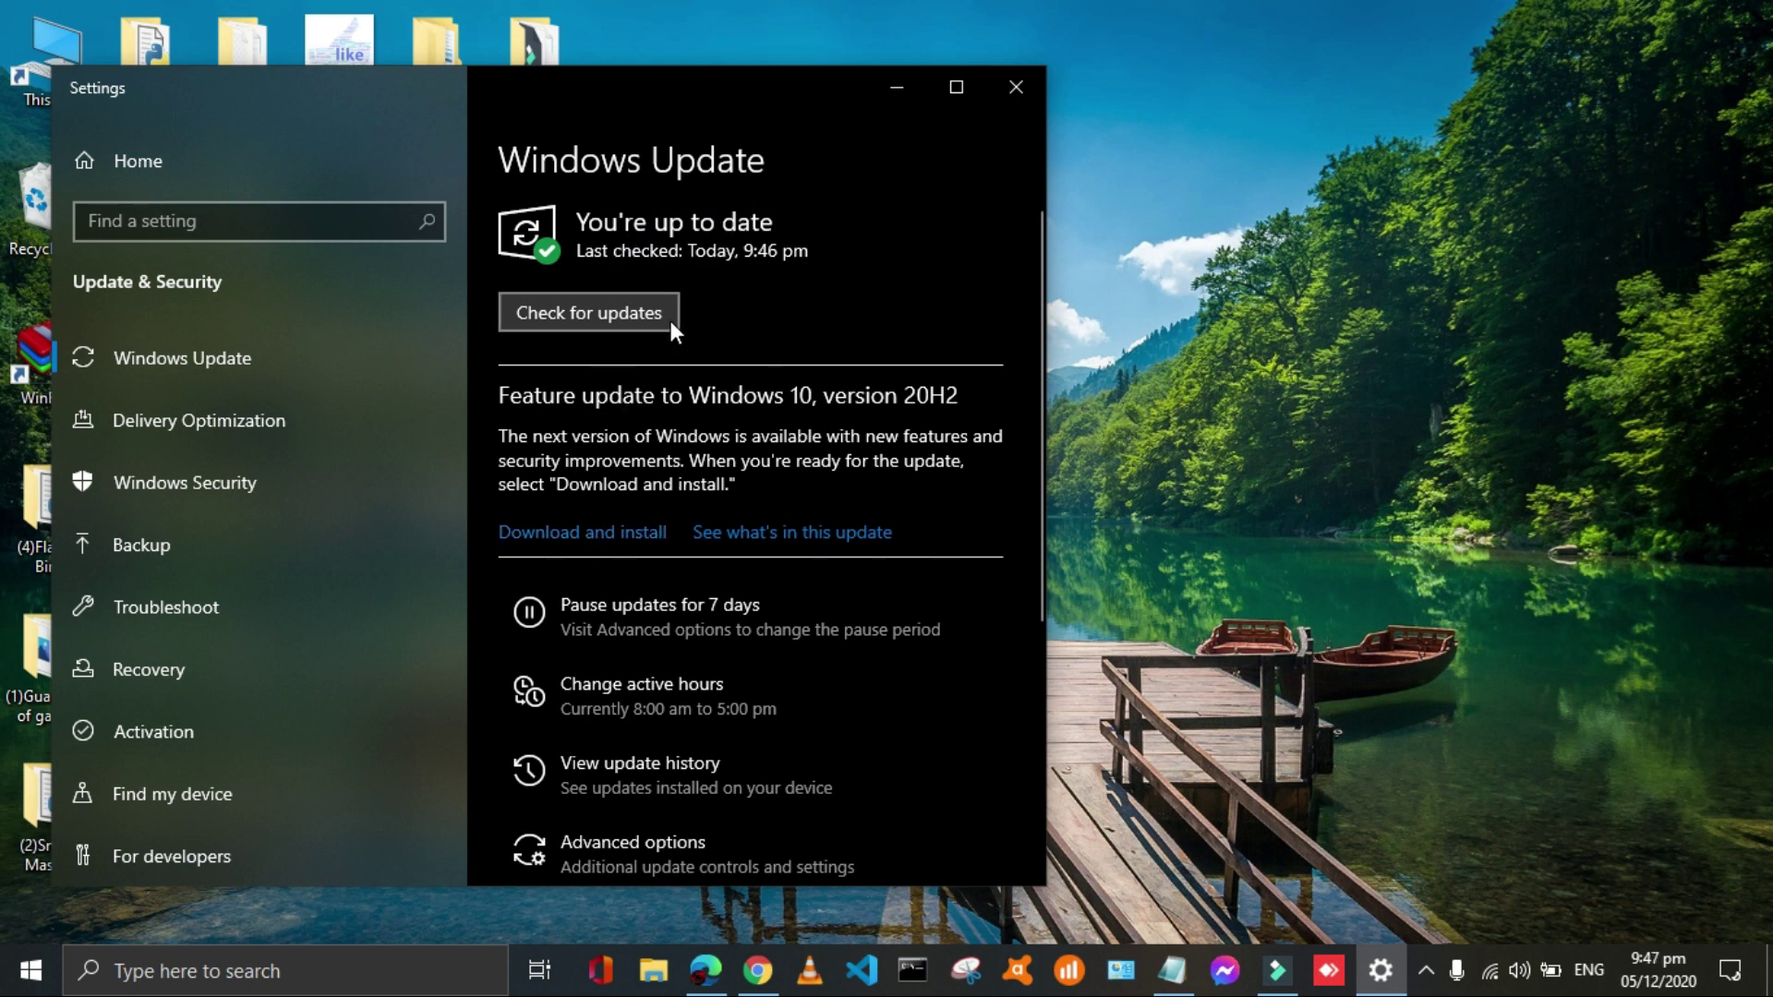
# - Close Settings and move the battery power mode from Better battery to Best performance
pyautogui.click(1018, 88)
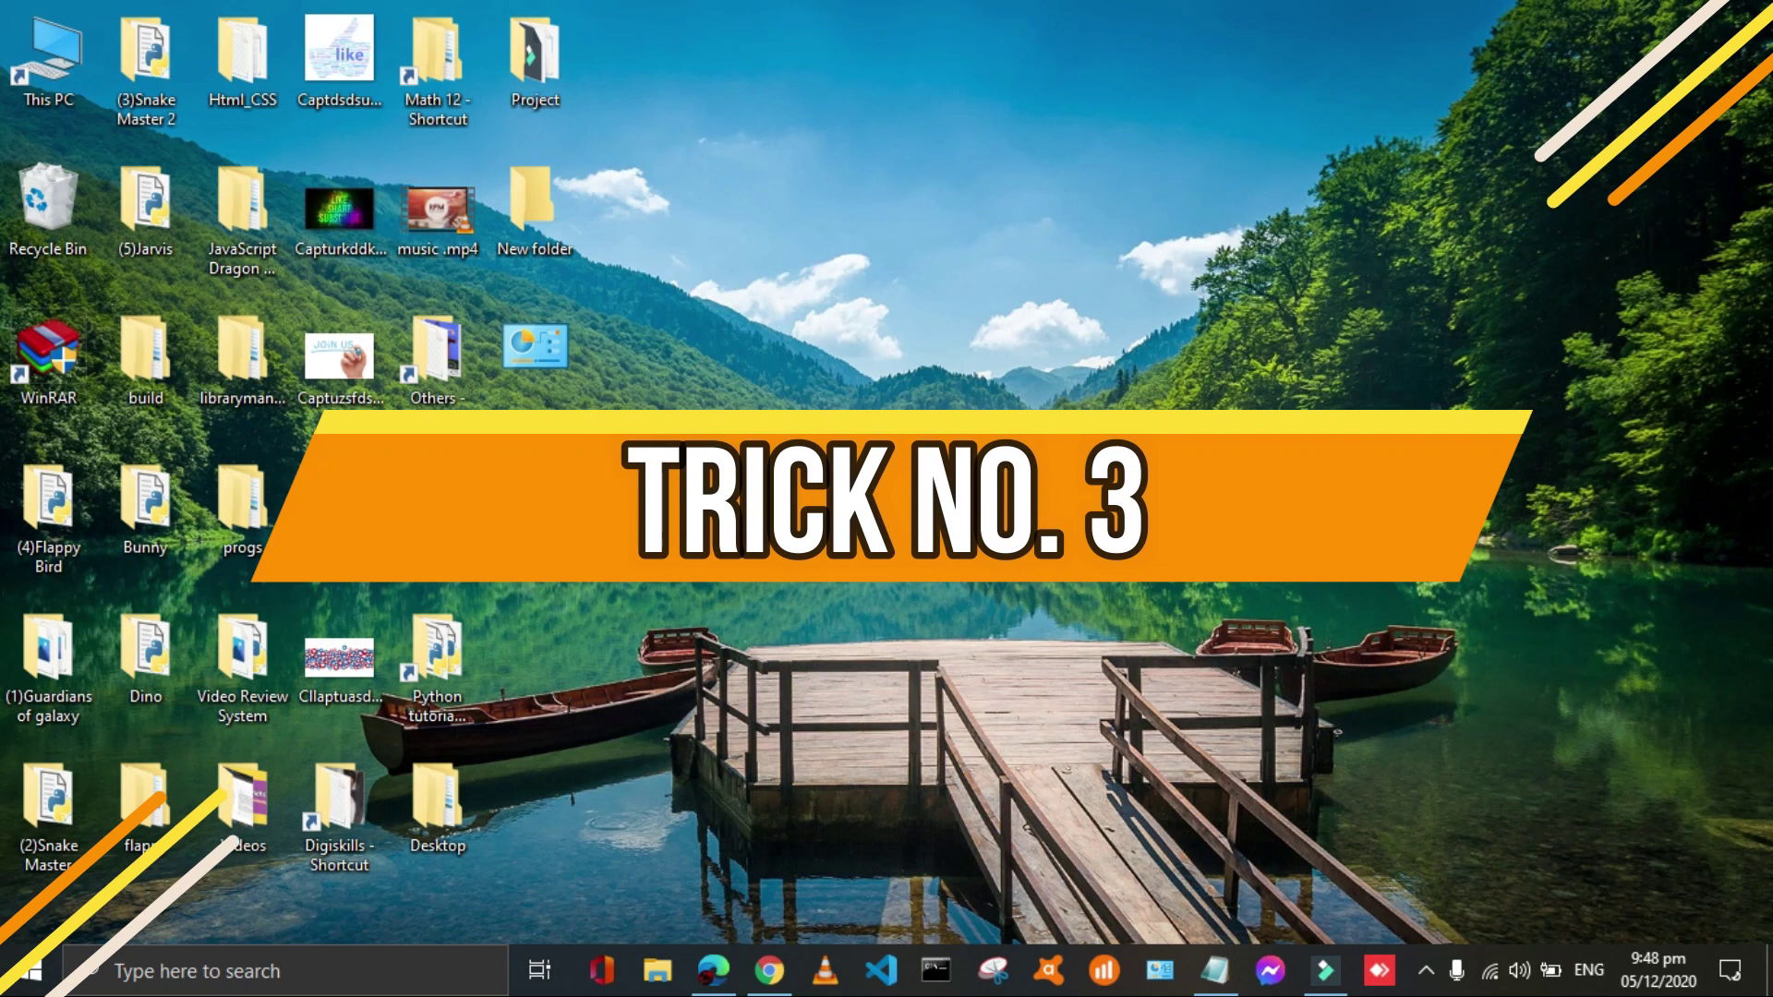
pyautogui.click(1547, 978)
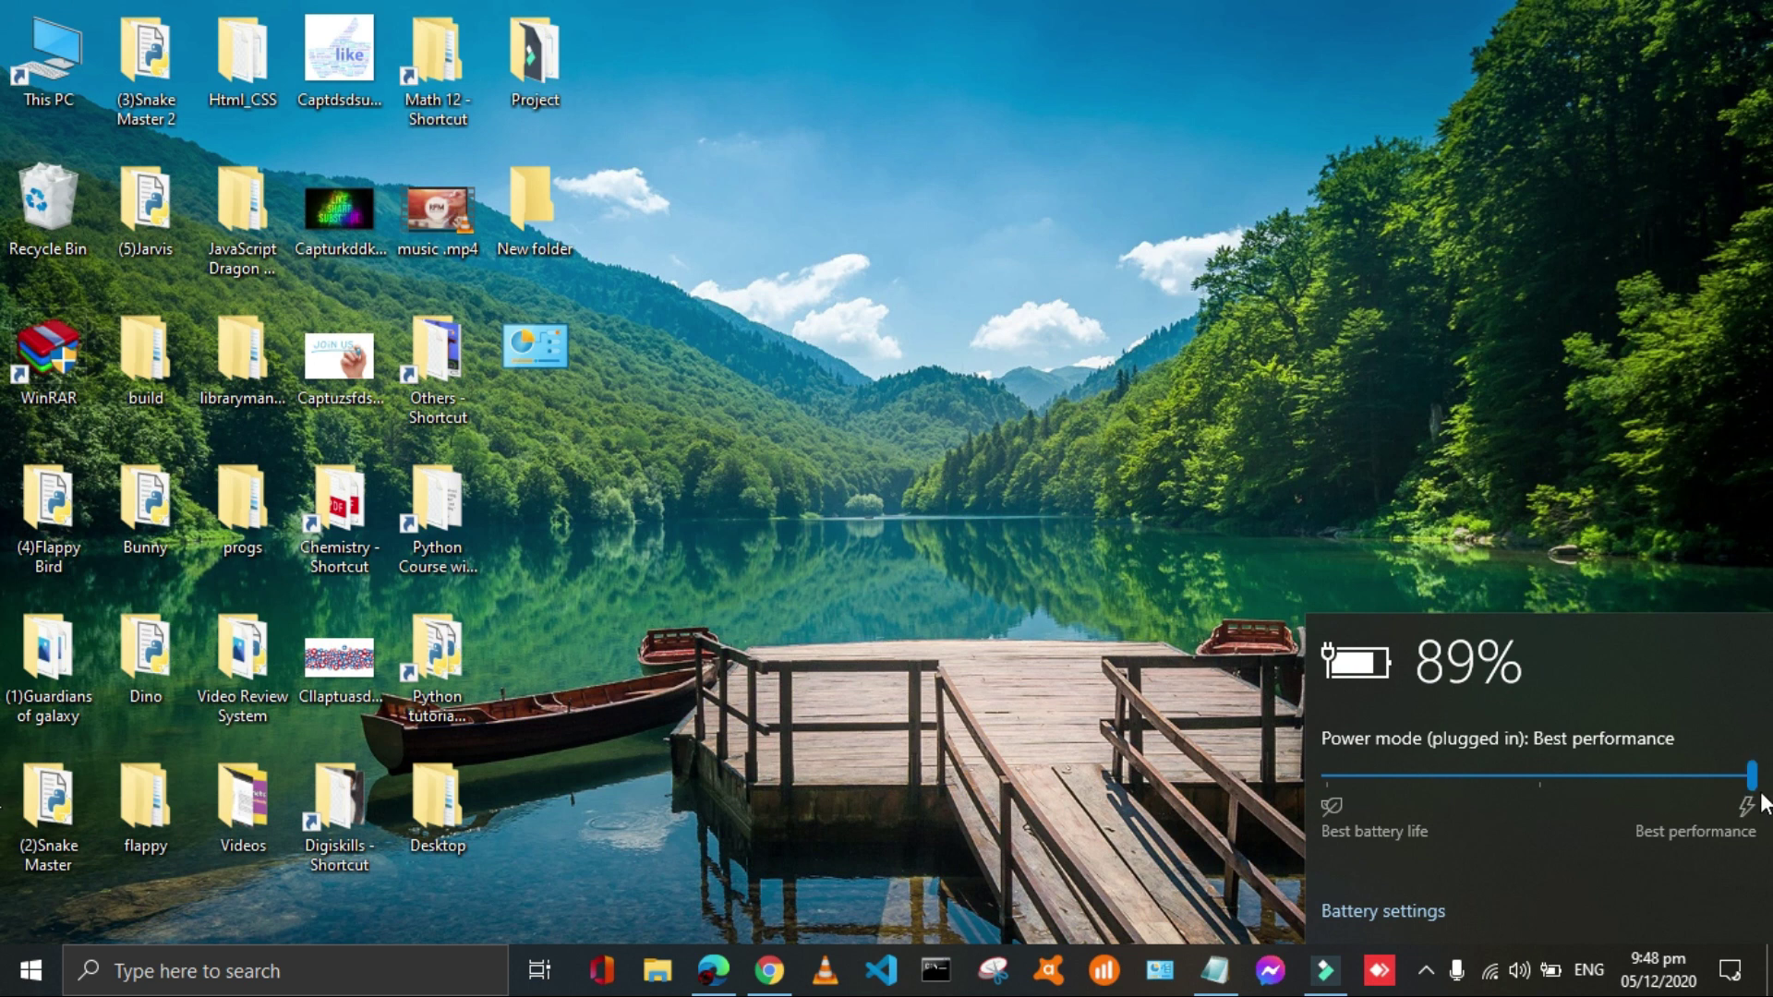
pyautogui.click(1325, 775)
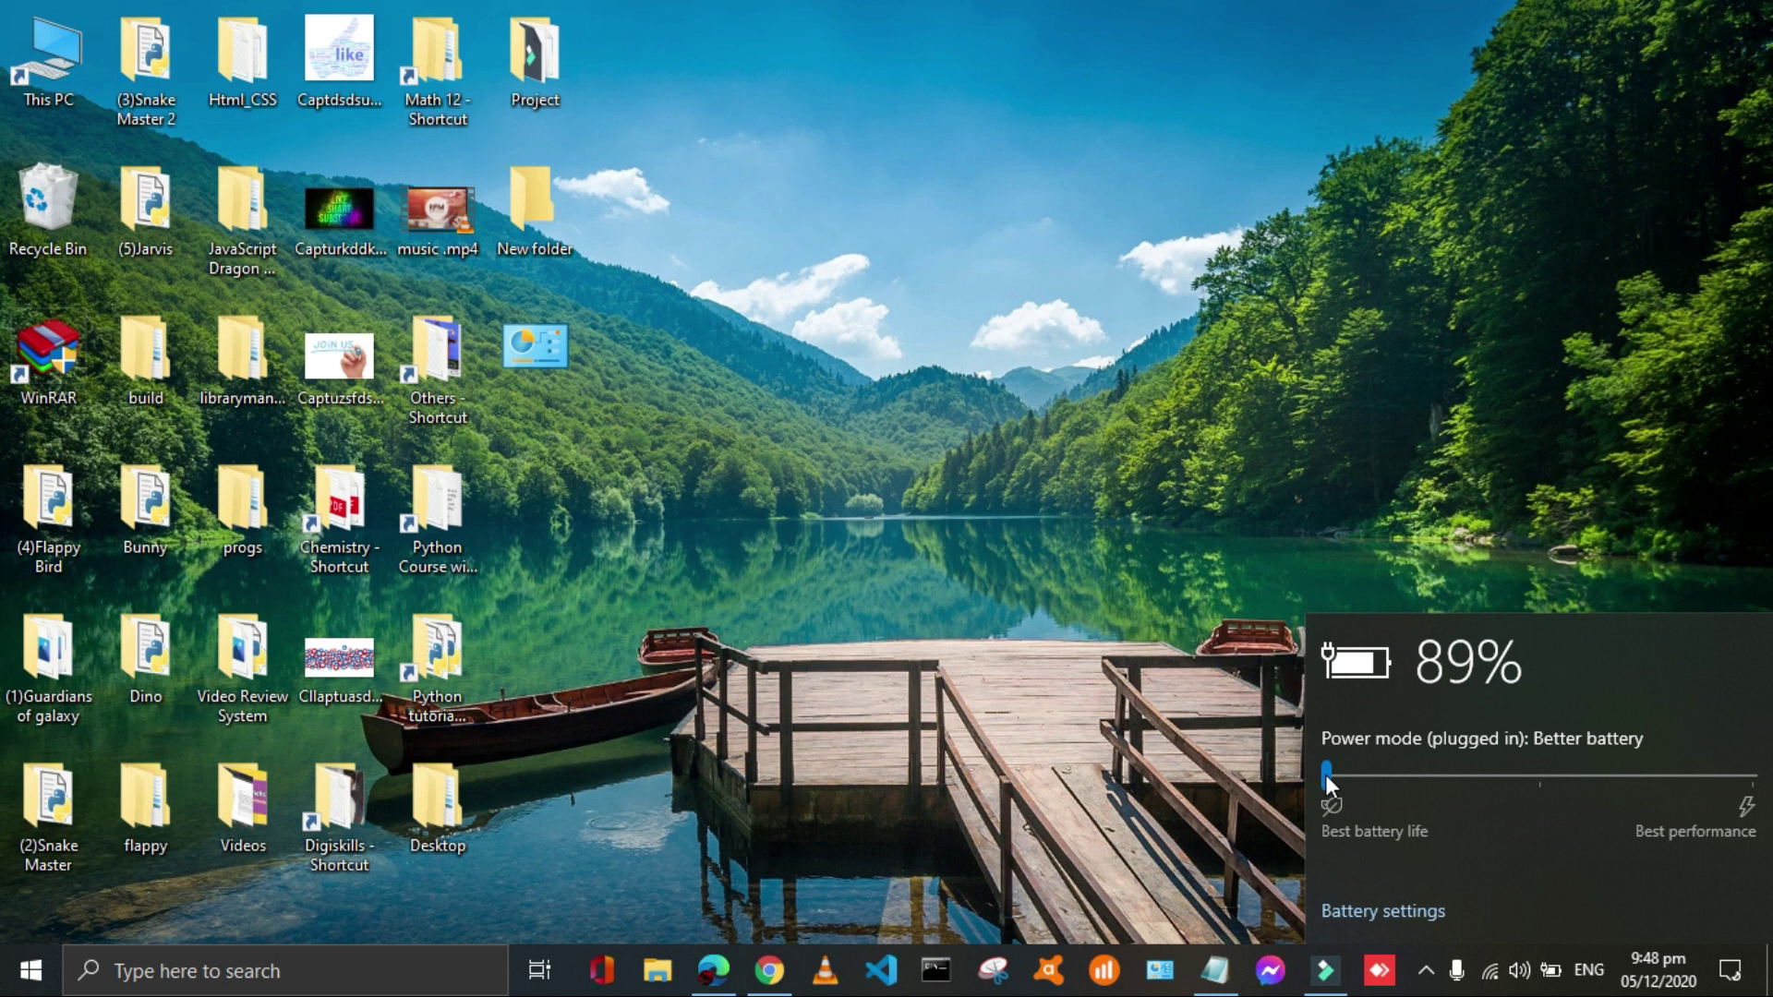
pyautogui.click(1539, 778)
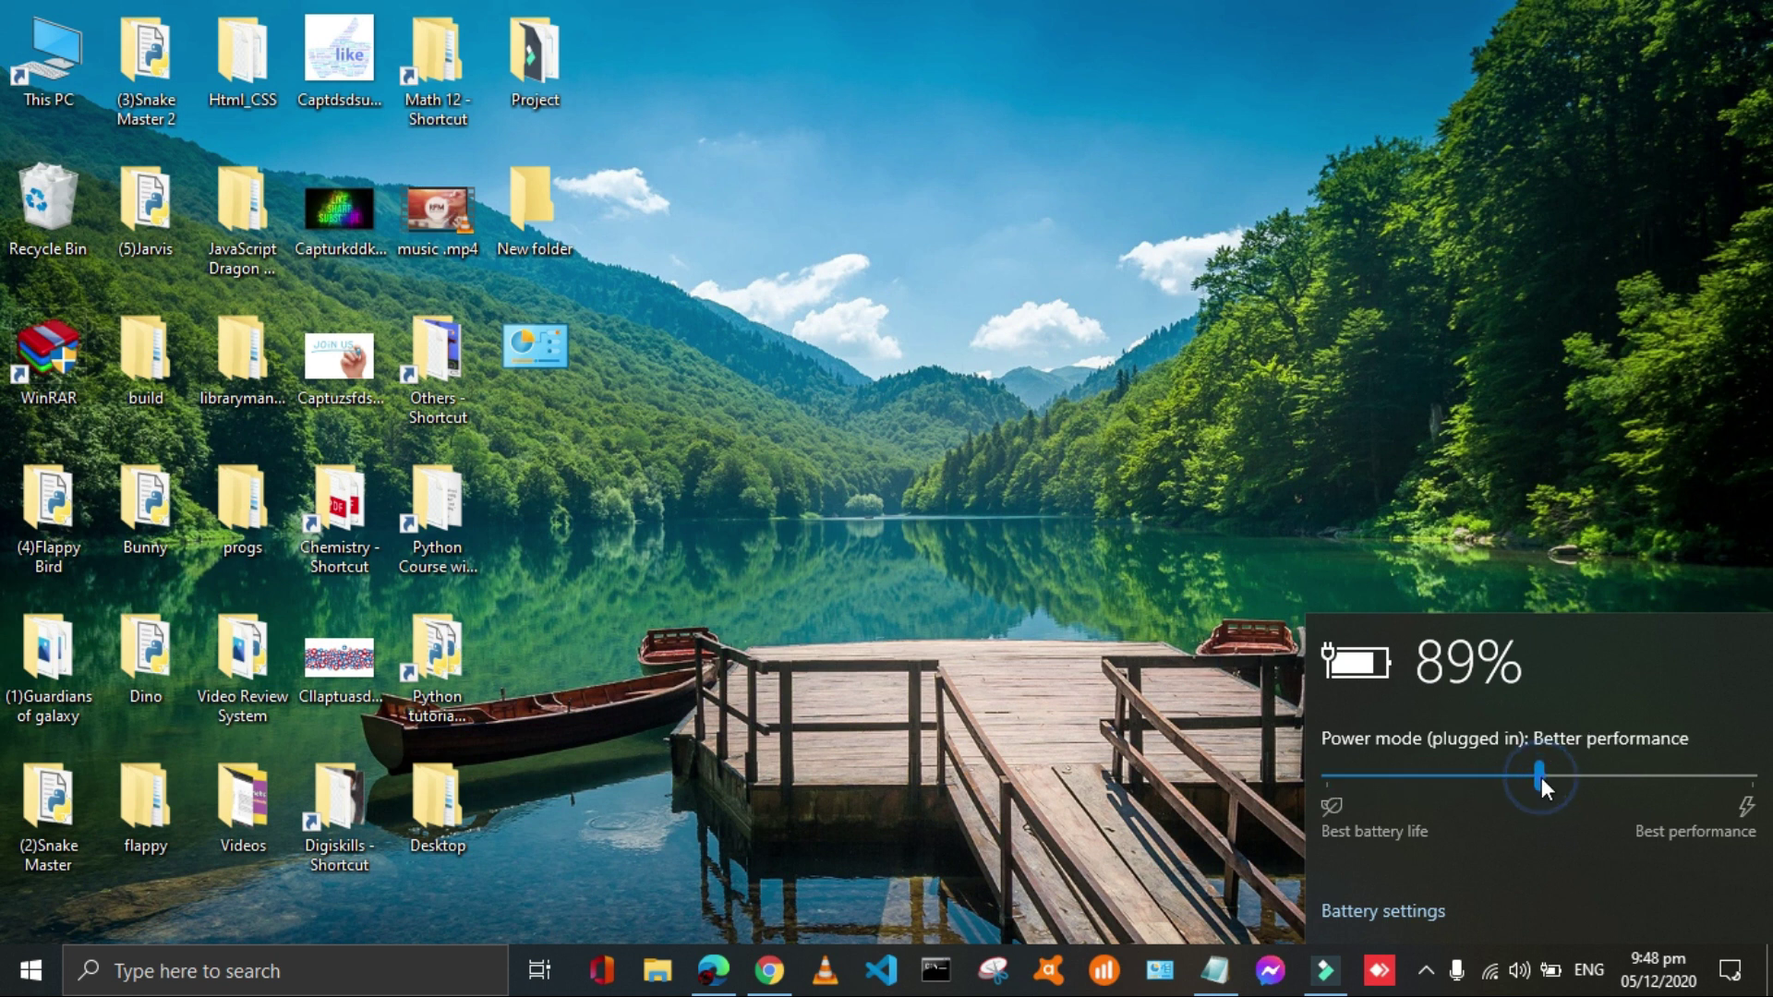
pyautogui.click(1751, 780)
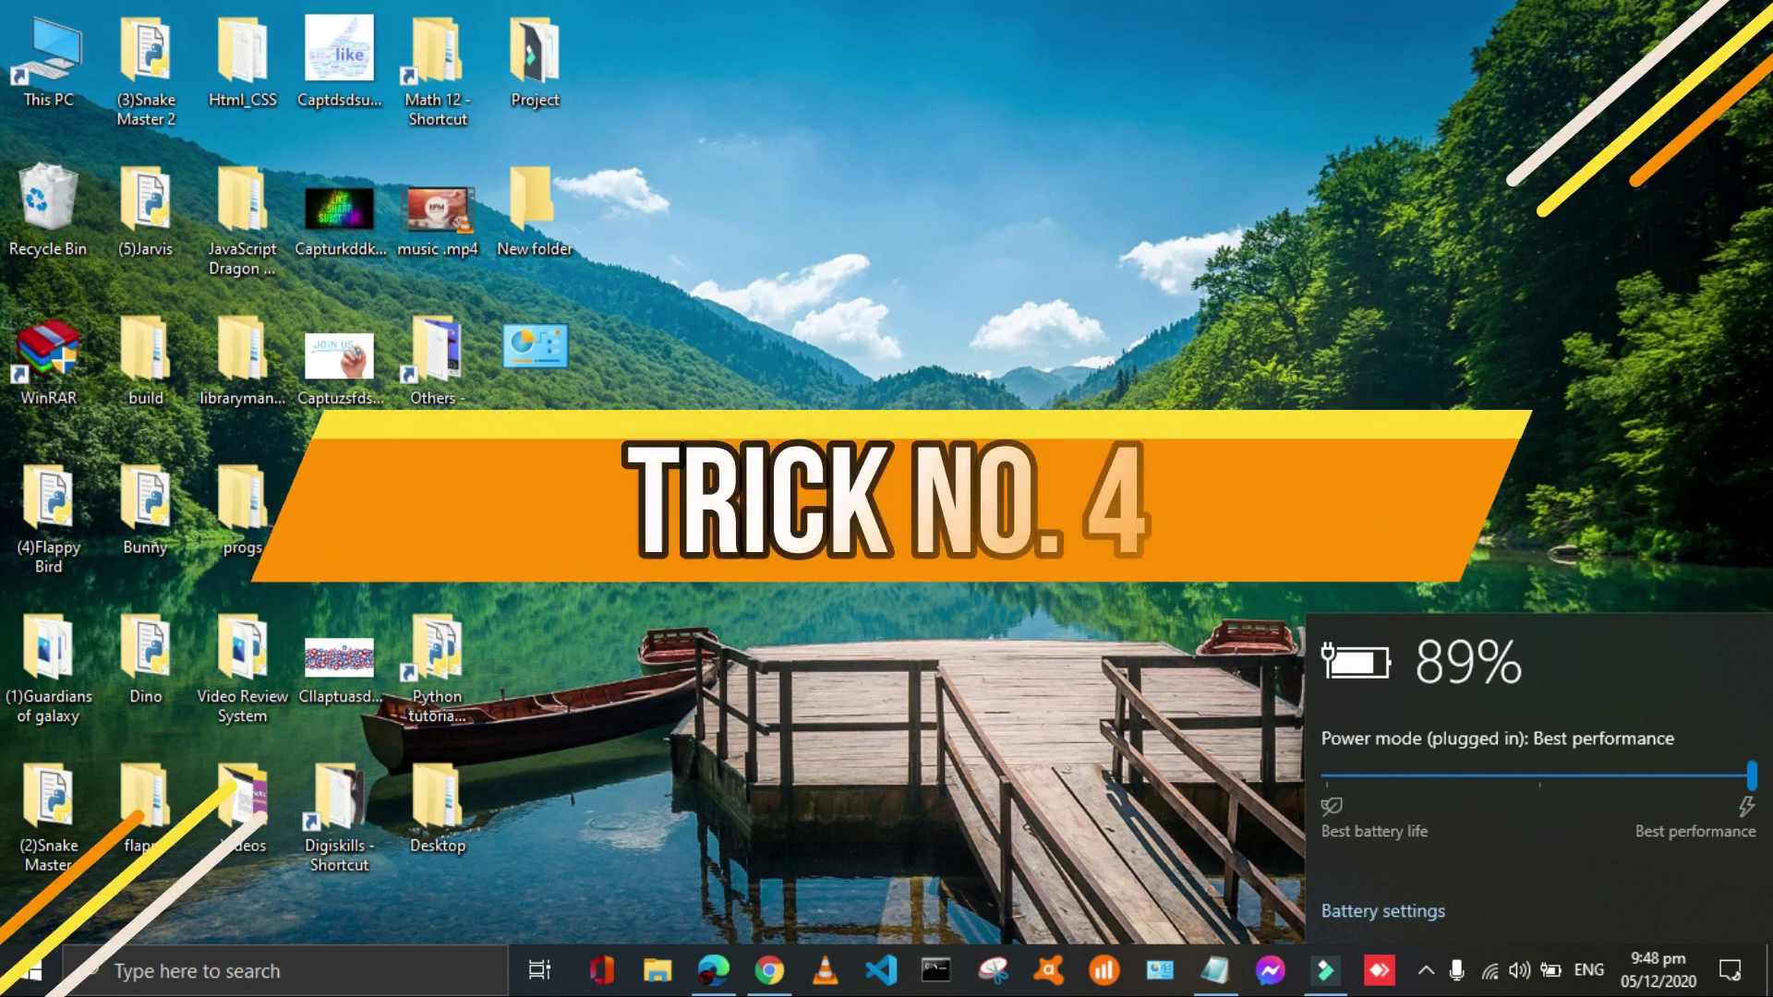
# - Dismiss the battery flyout, open Avast Free Antivirus and start a Smart Scan
pyautogui.click(921, 327)
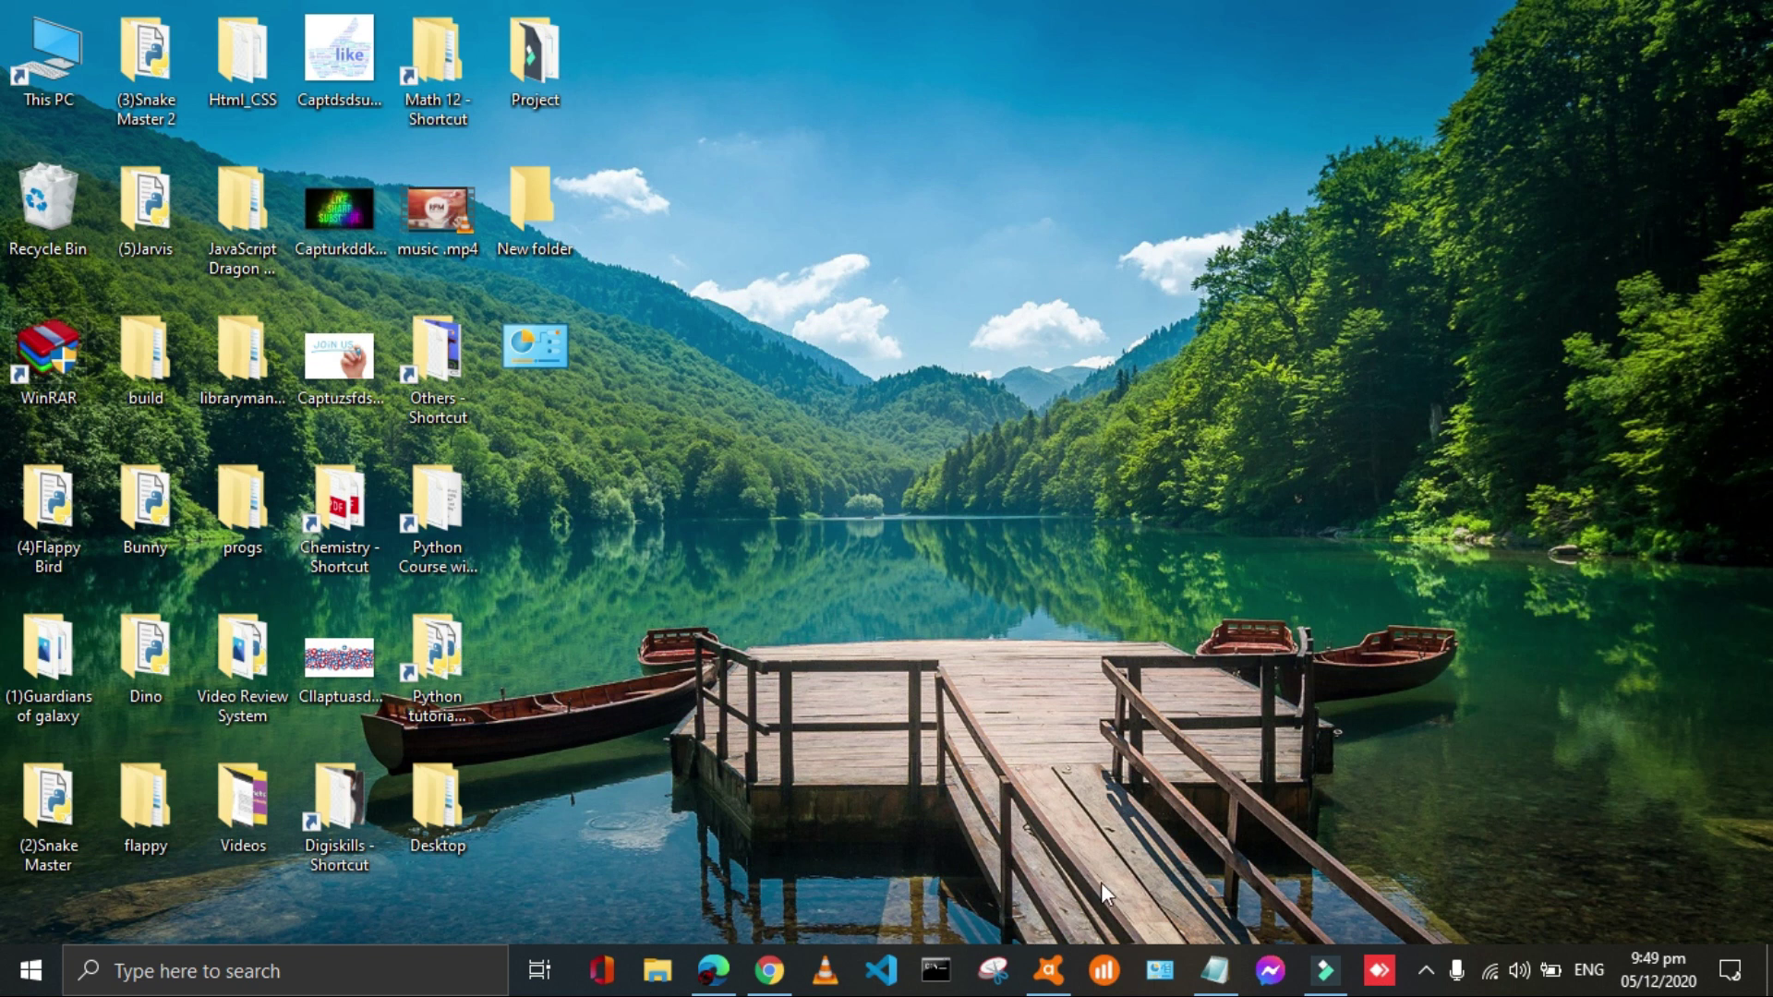
pyautogui.click(1068, 969)
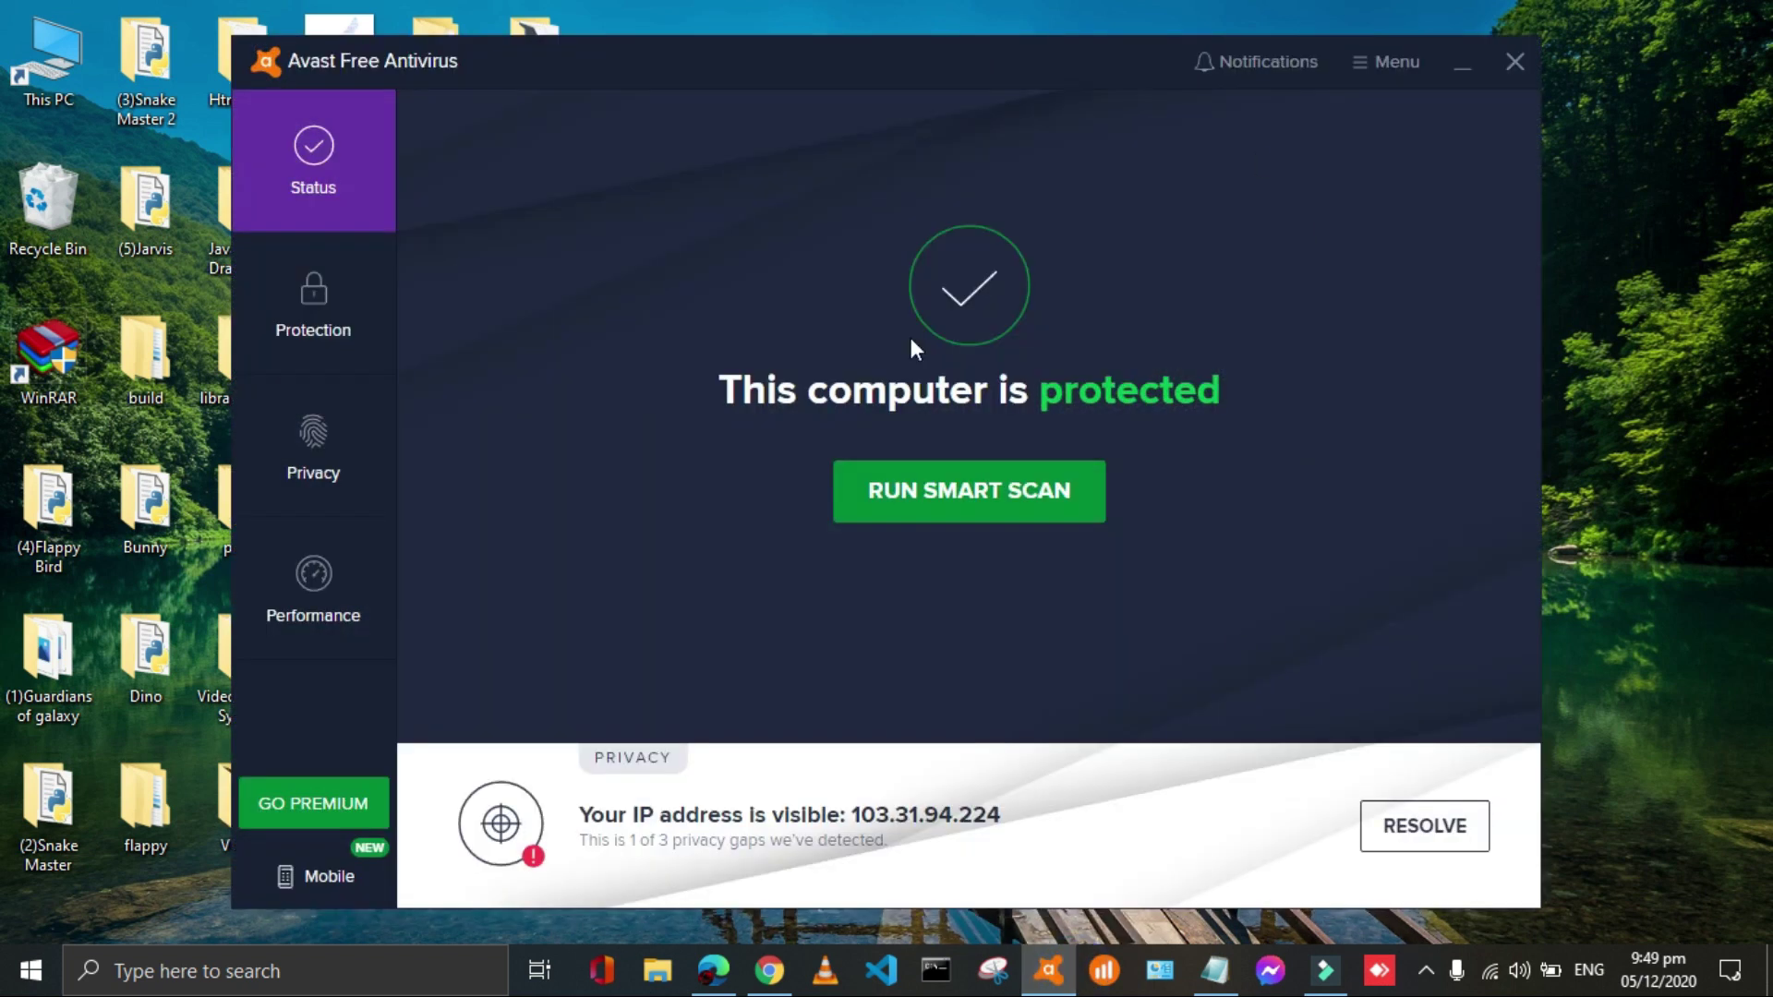
pyautogui.click(998, 508)
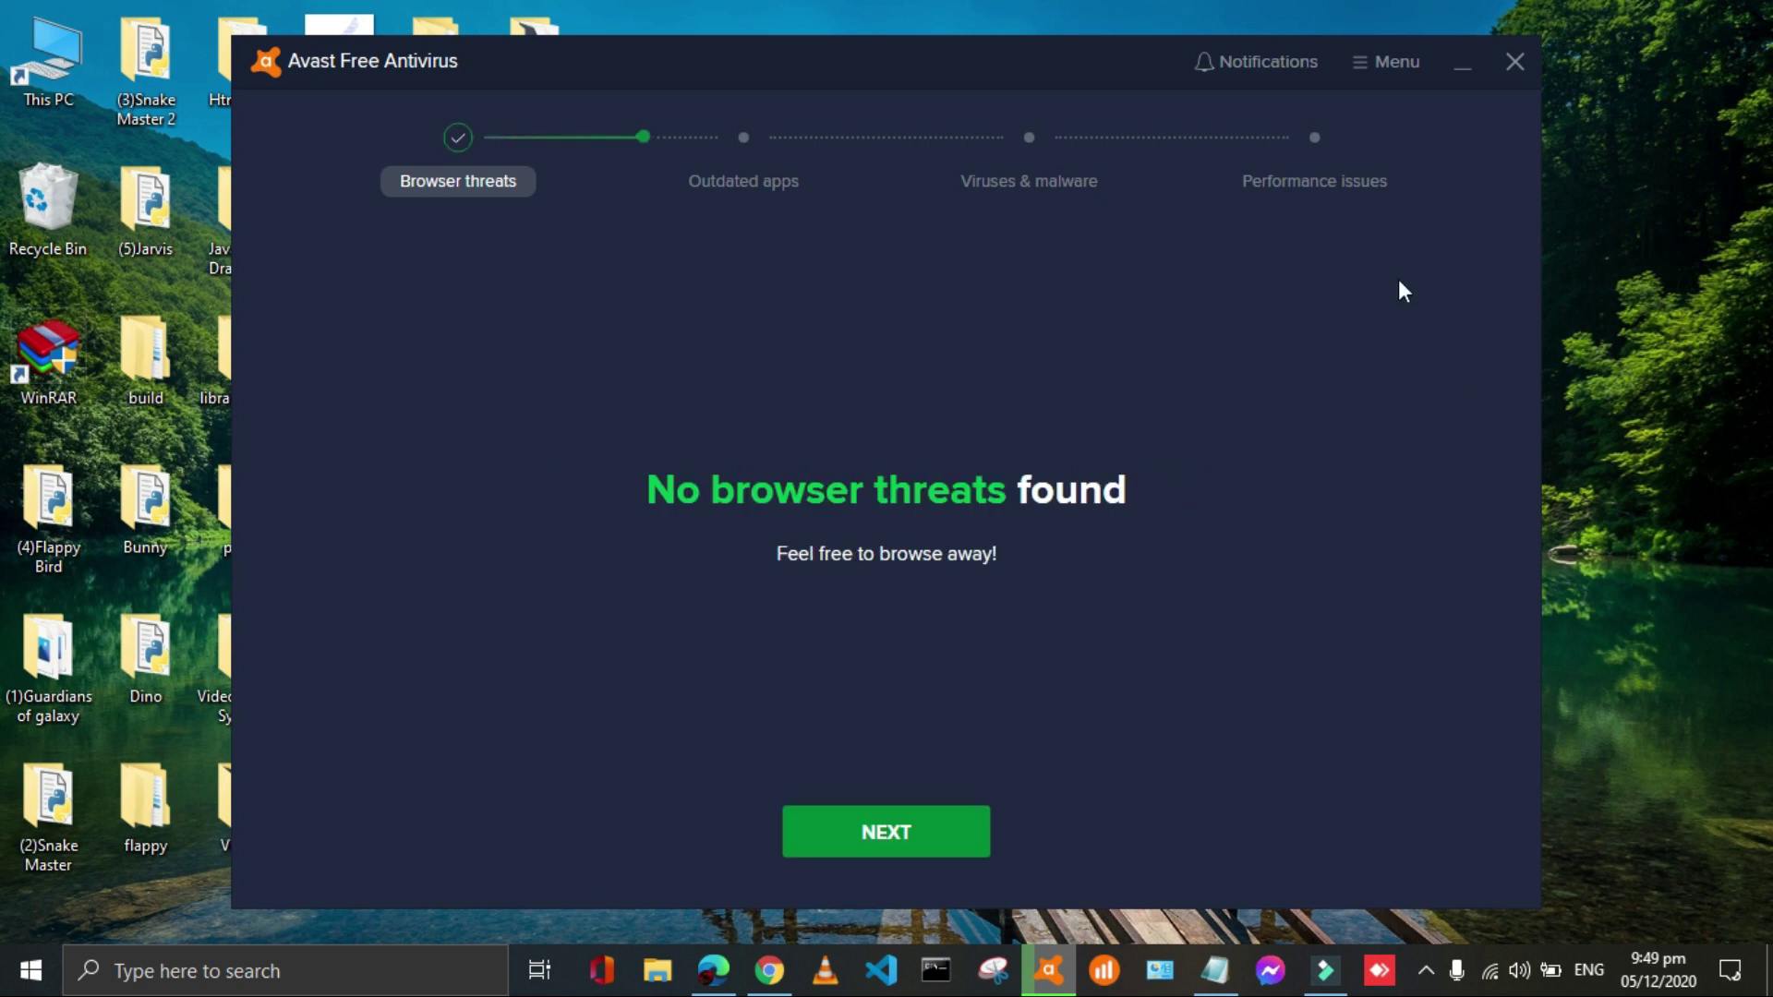
# - Advance through the outdated apps, malware and performance stages, then close Avast
pyautogui.click(861, 841)
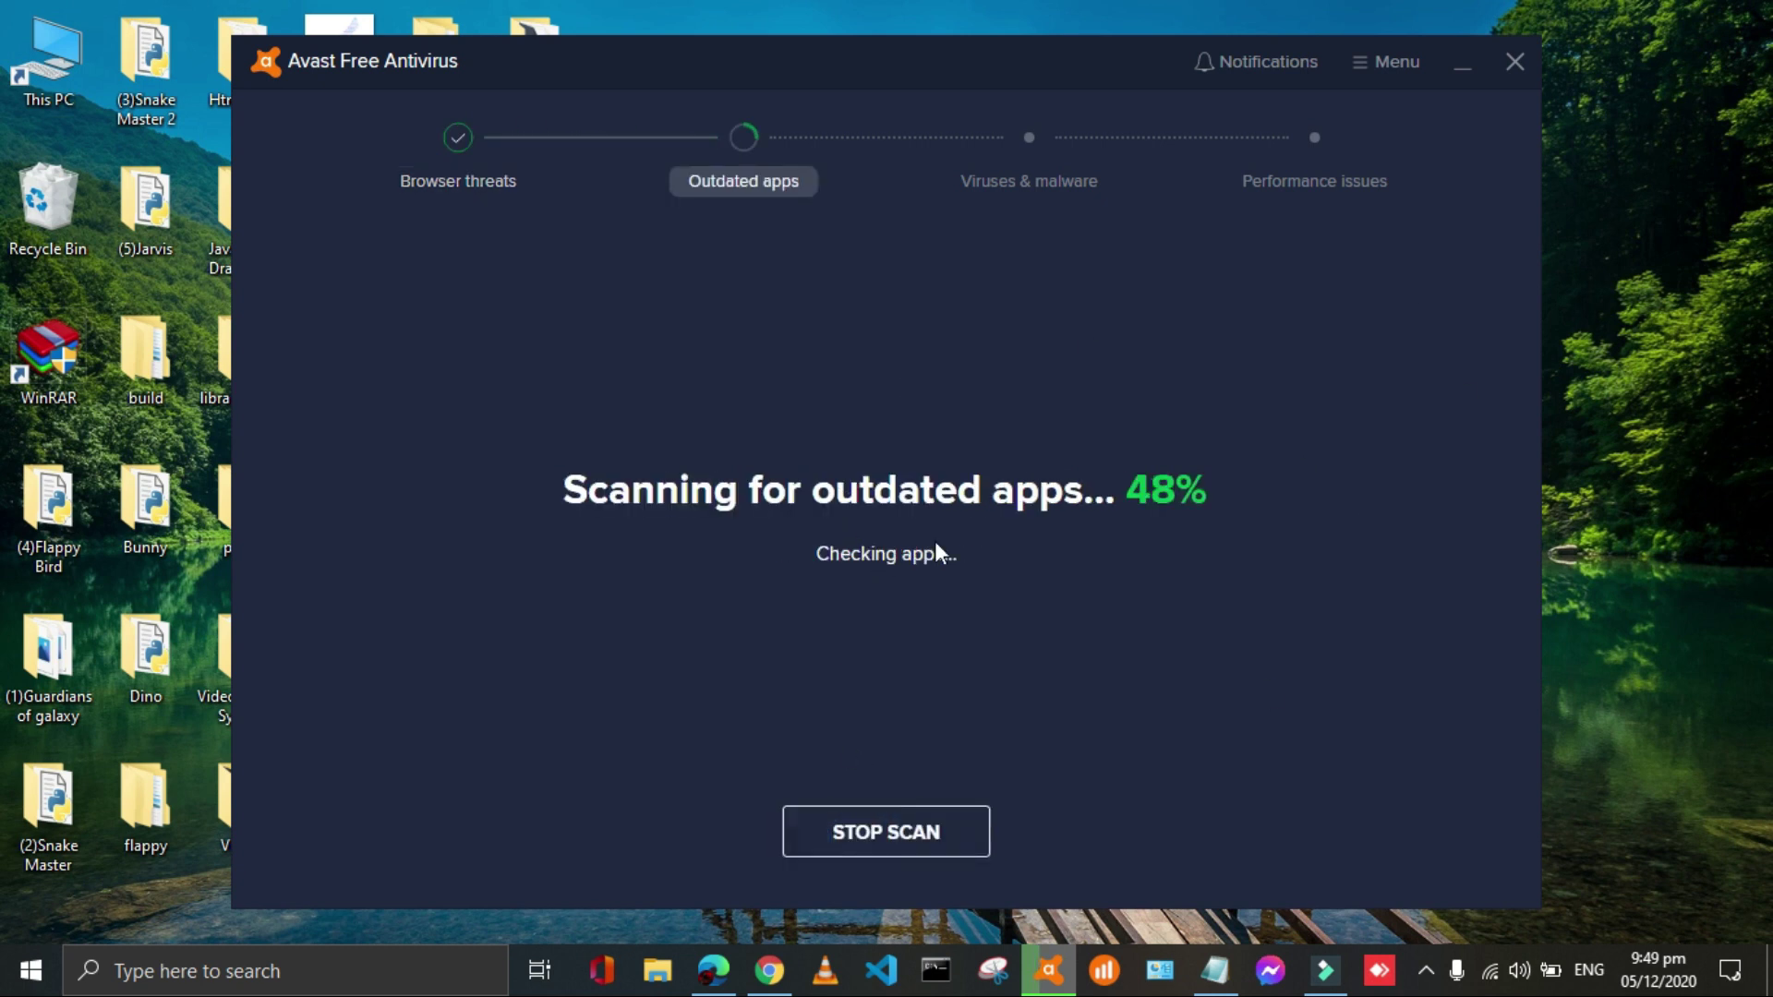
pyautogui.click(470, 157)
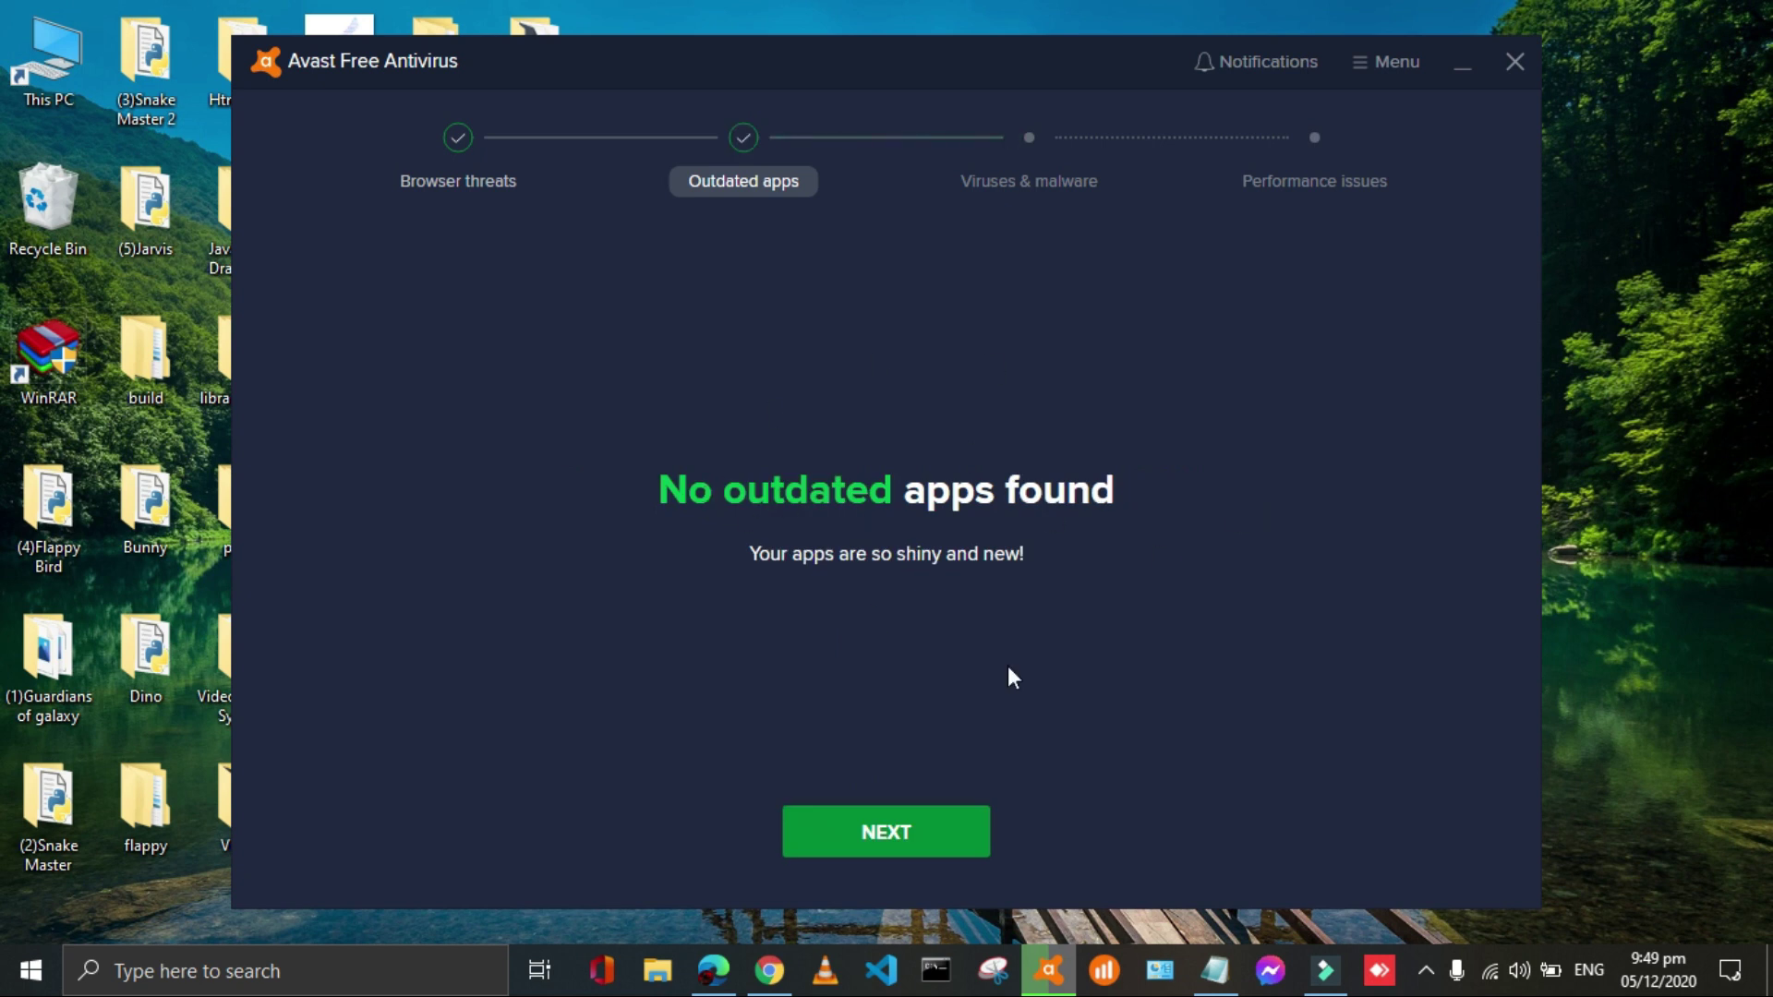
pyautogui.click(874, 840)
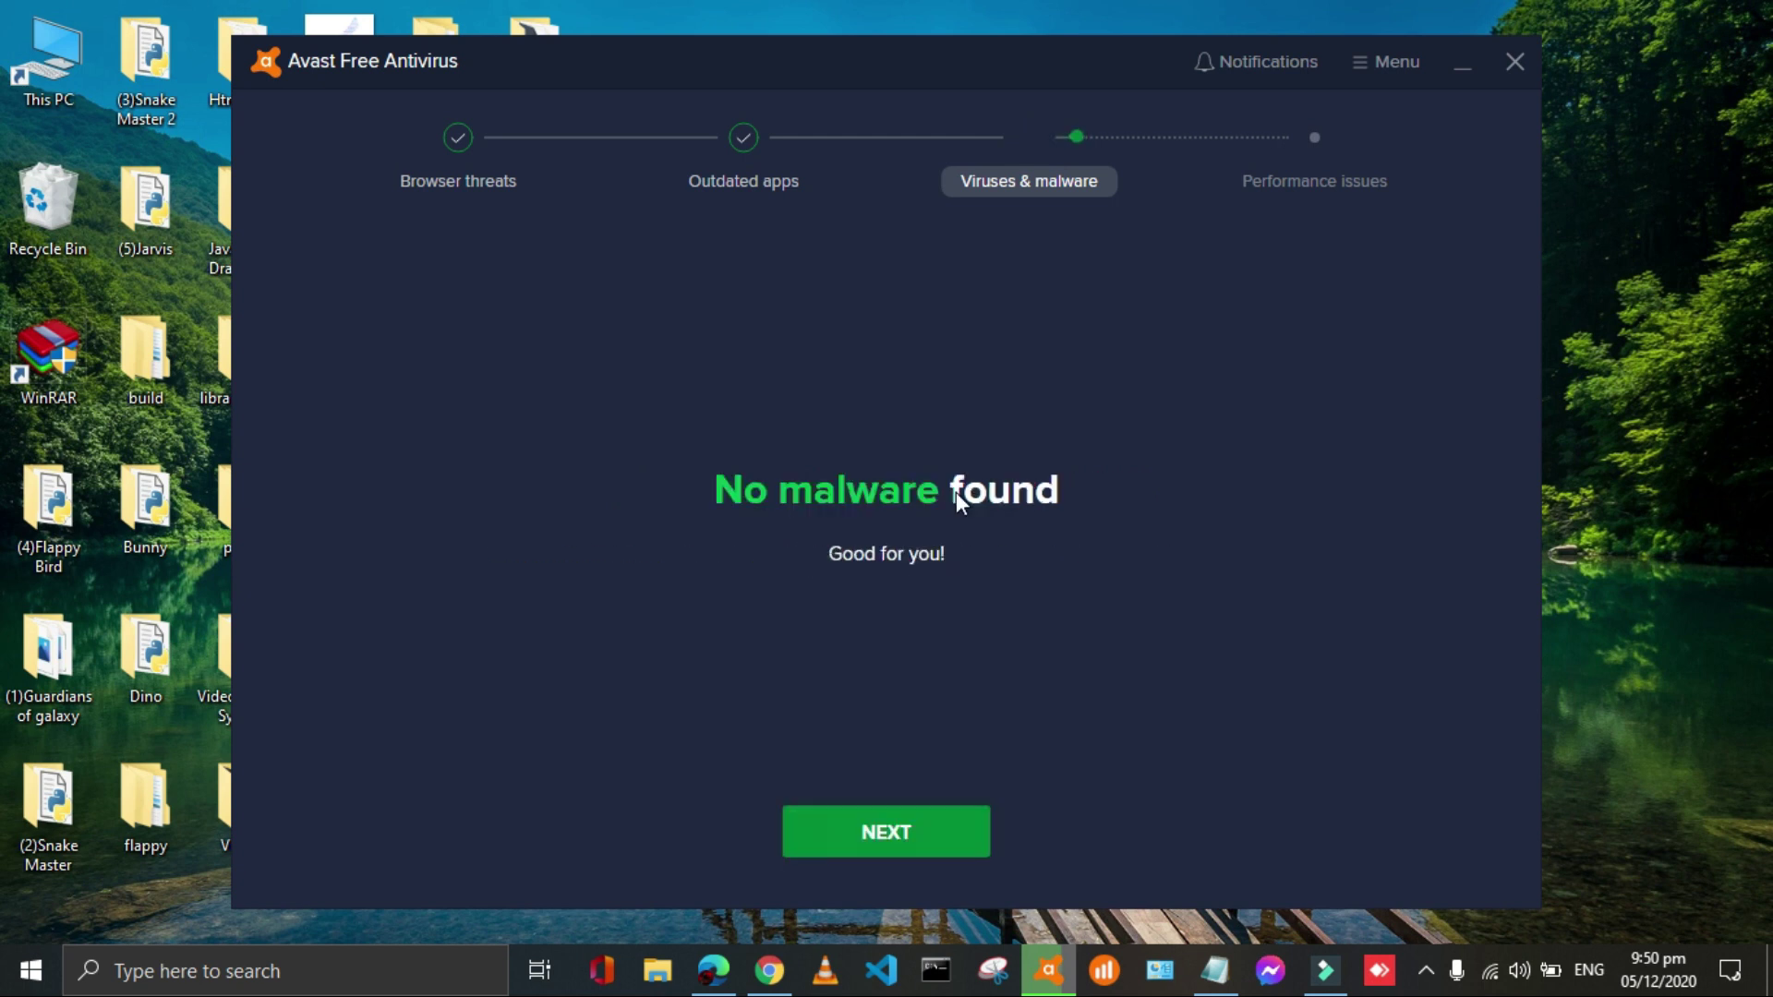
pyautogui.click(890, 828)
pyautogui.click(887, 839)
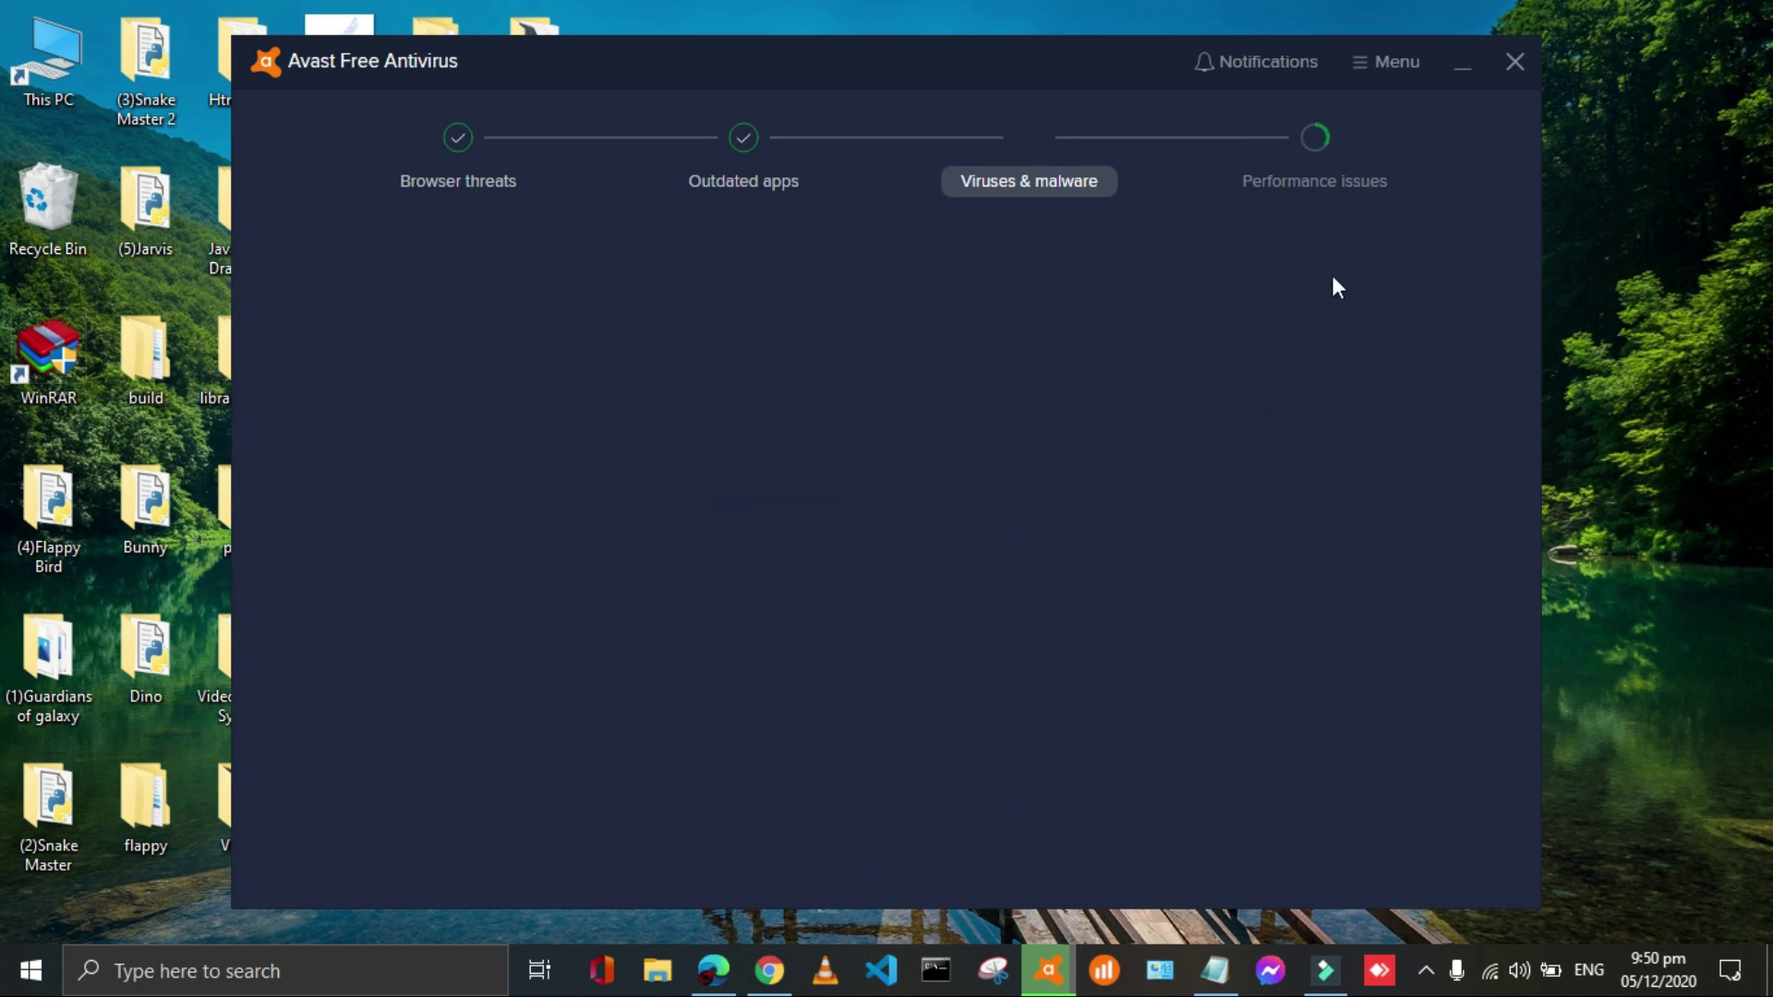
pyautogui.click(1509, 55)
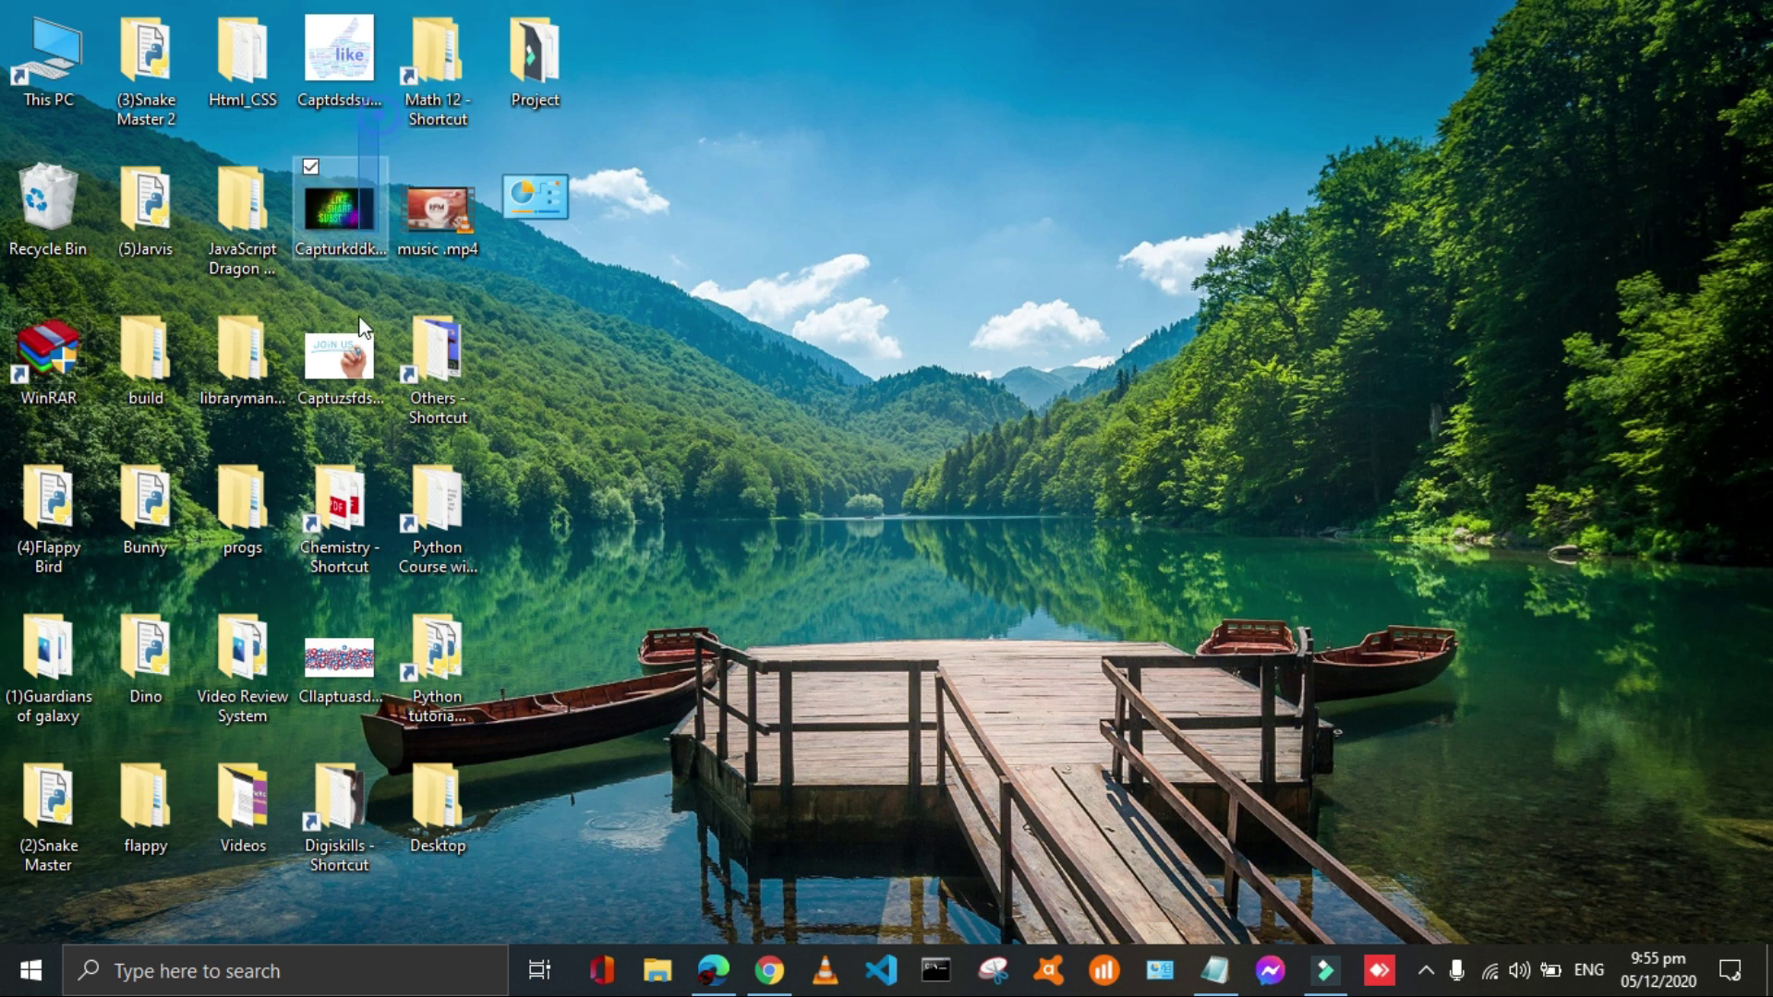
# - Create a desktop folder named 'New folder'
pyautogui.moveTo(389, 133); pyautogui.dragTo(772, 14)
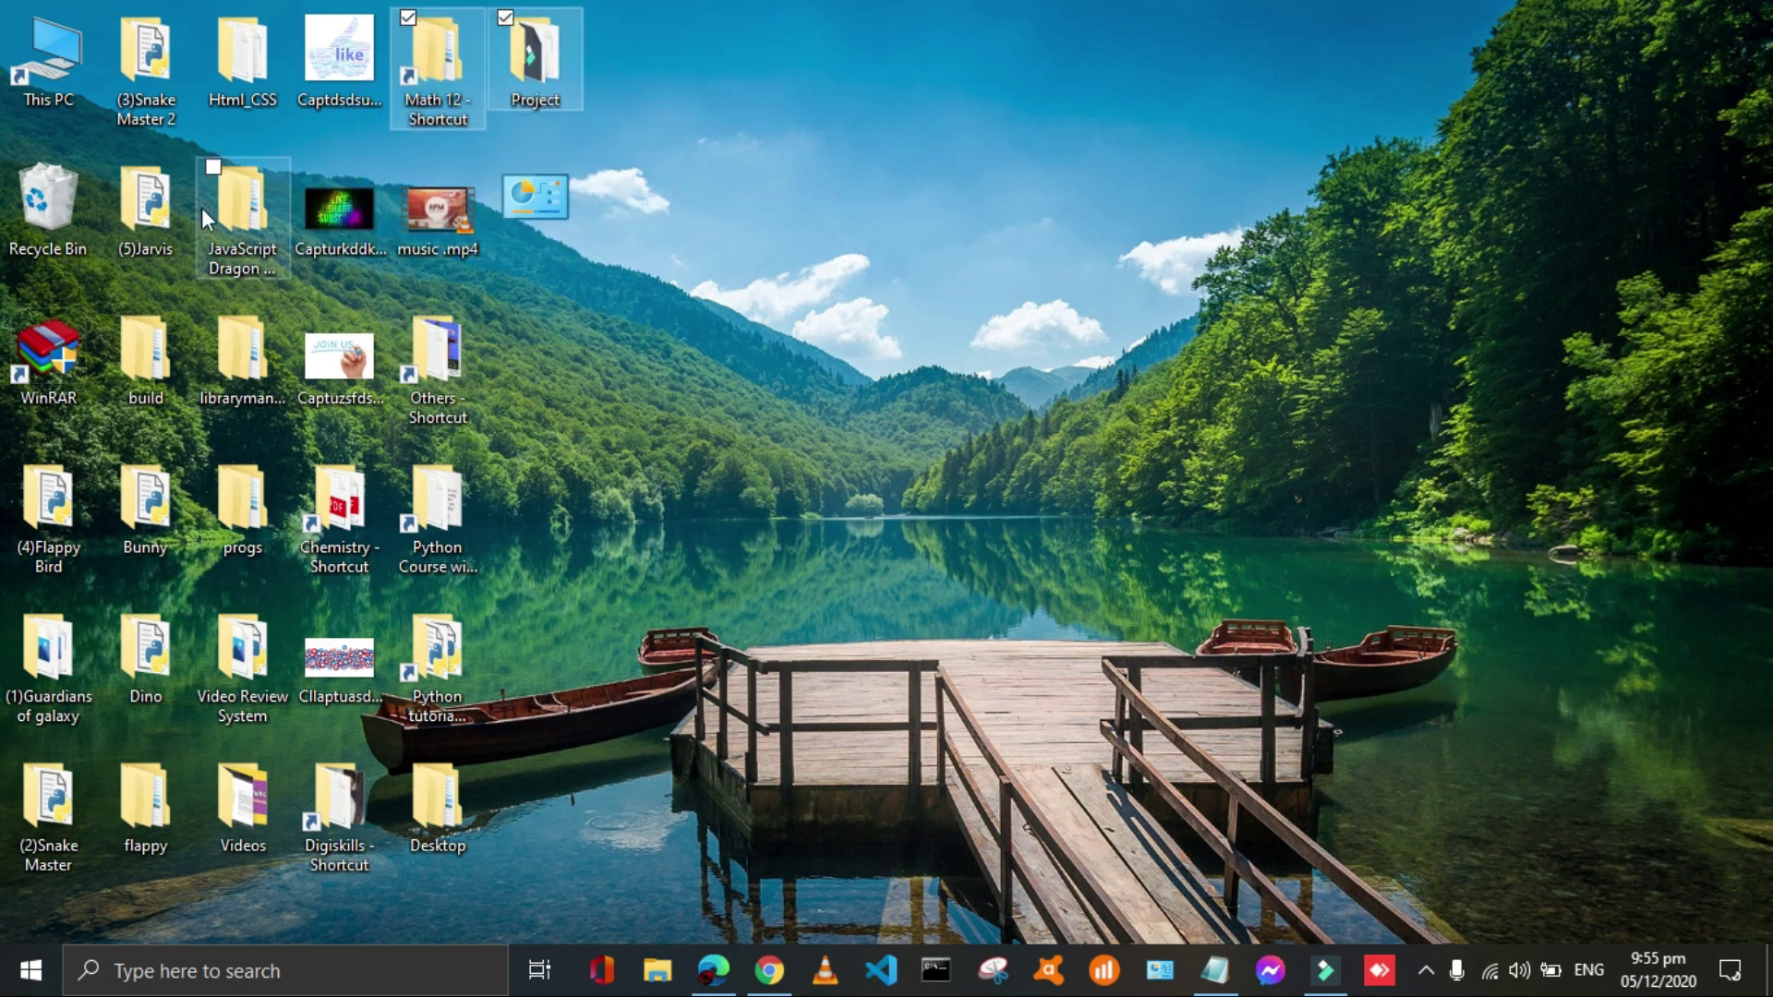
pyautogui.click(698, 154)
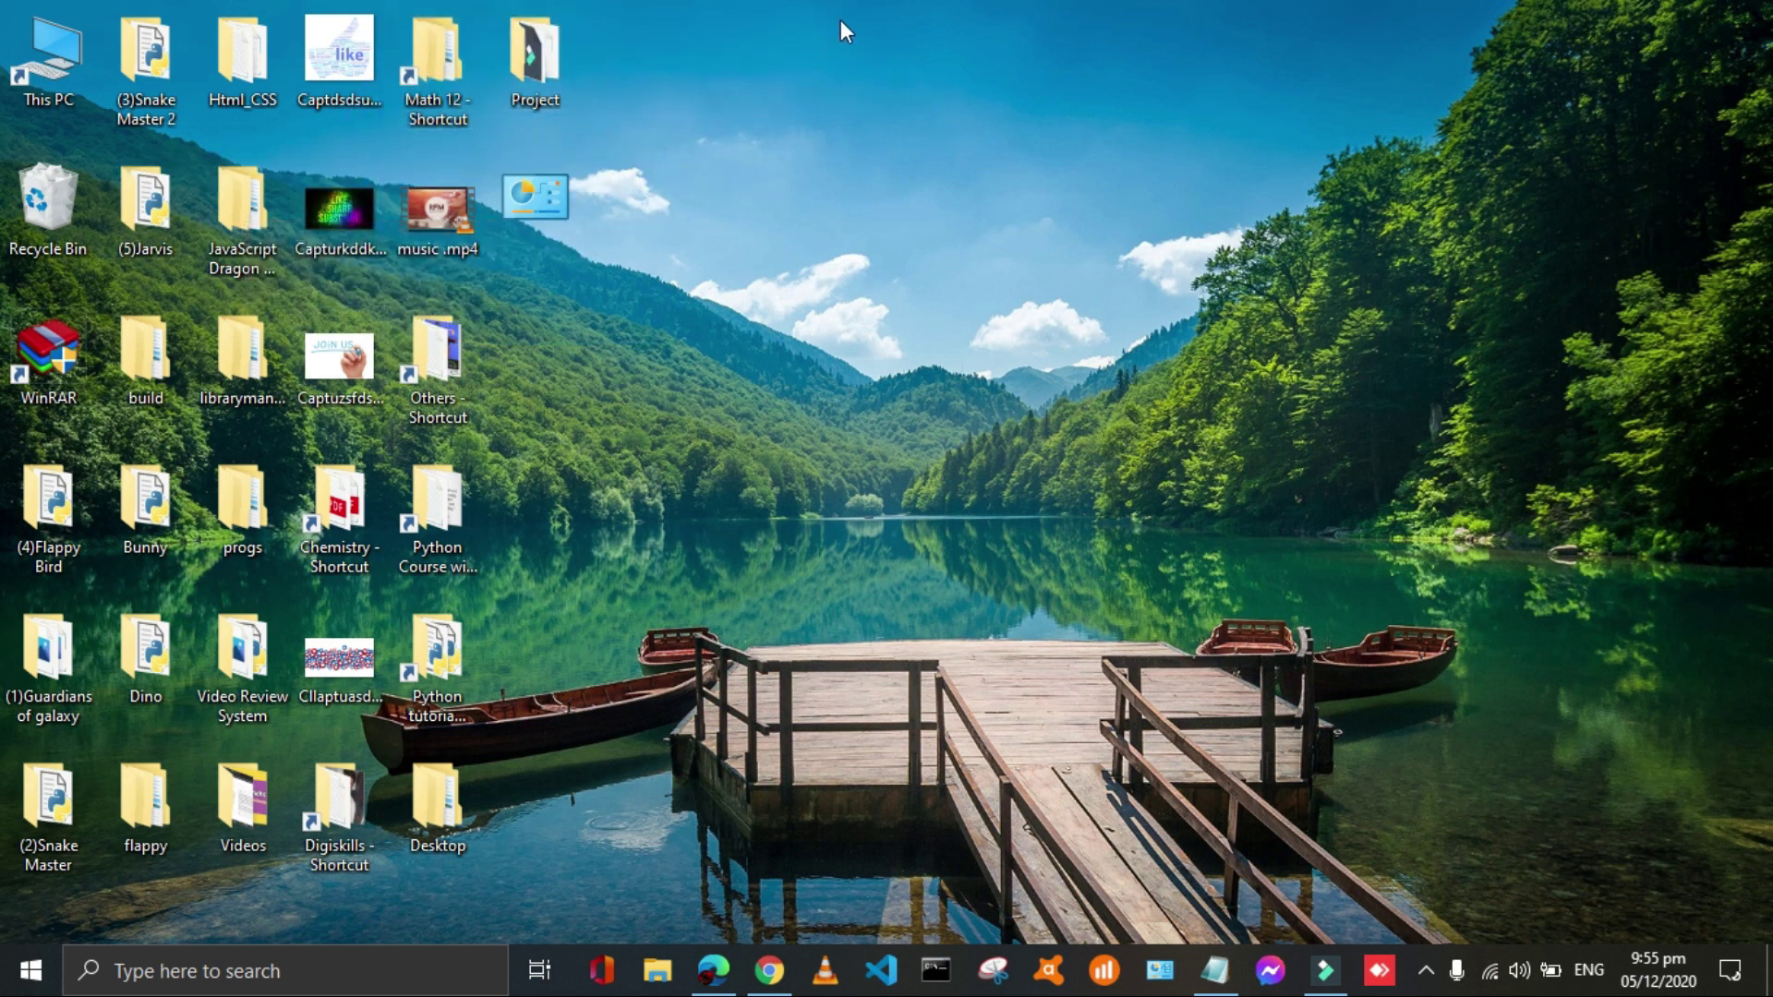
pyautogui.rightClick(690, 325)
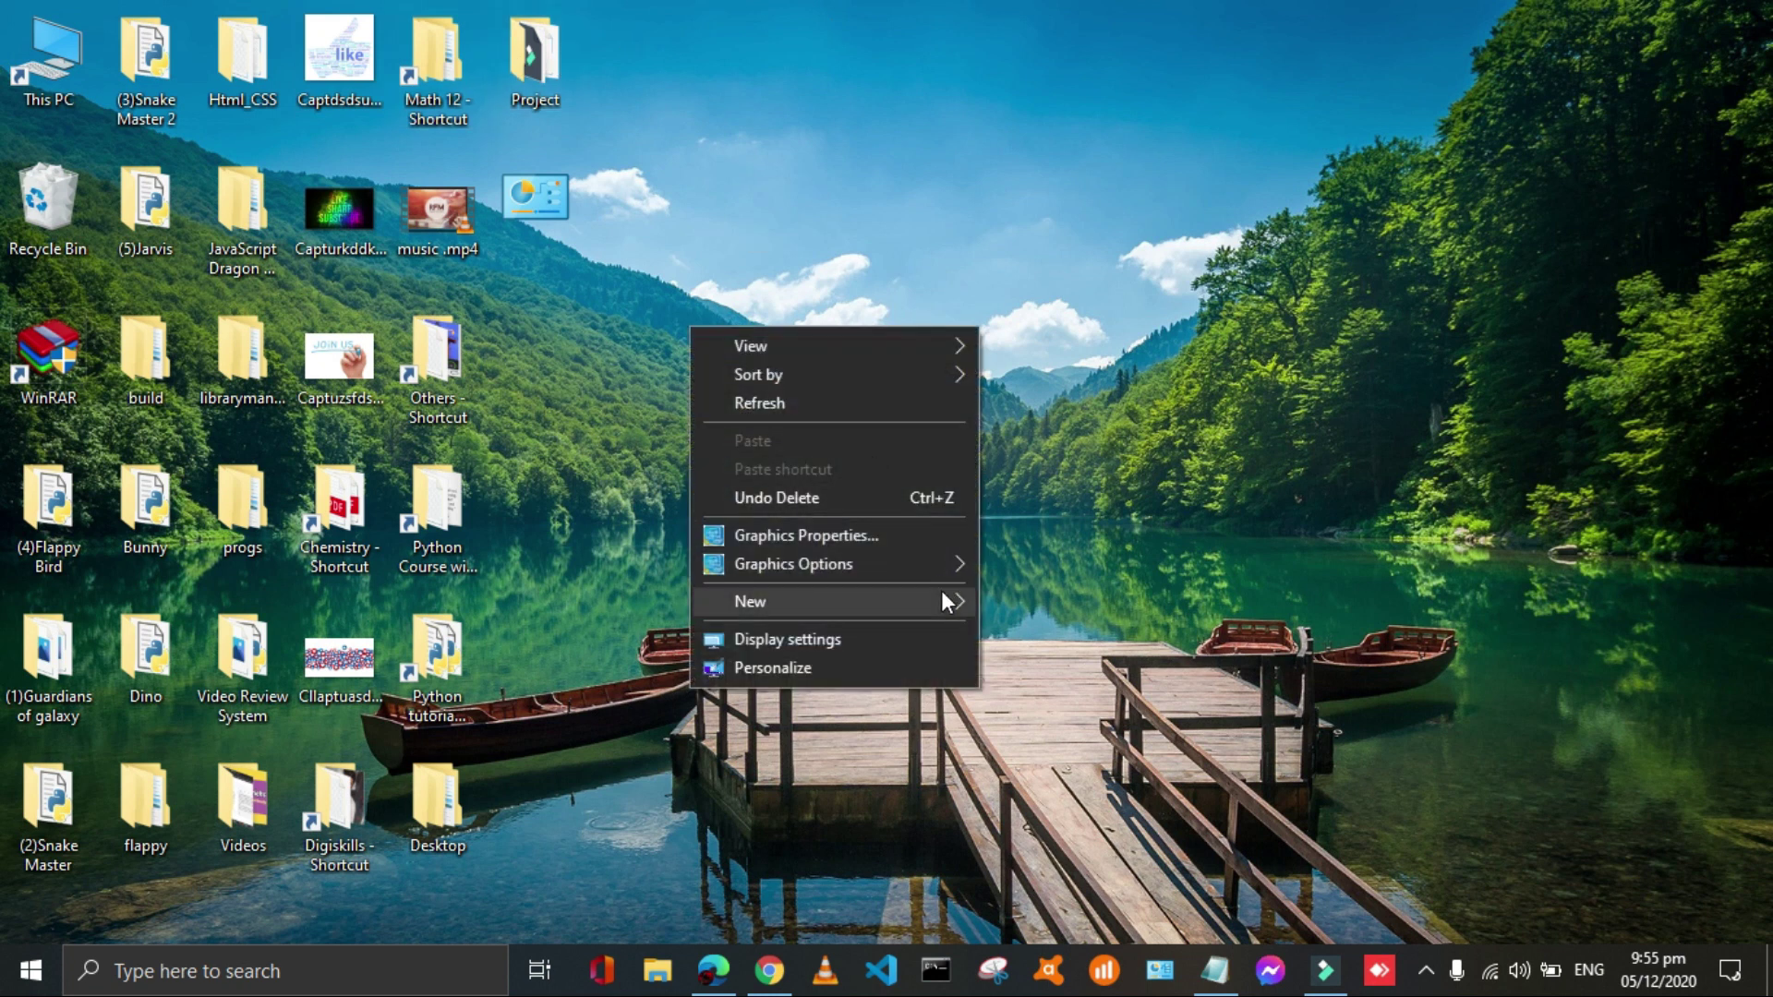
pyautogui.click(1102, 609)
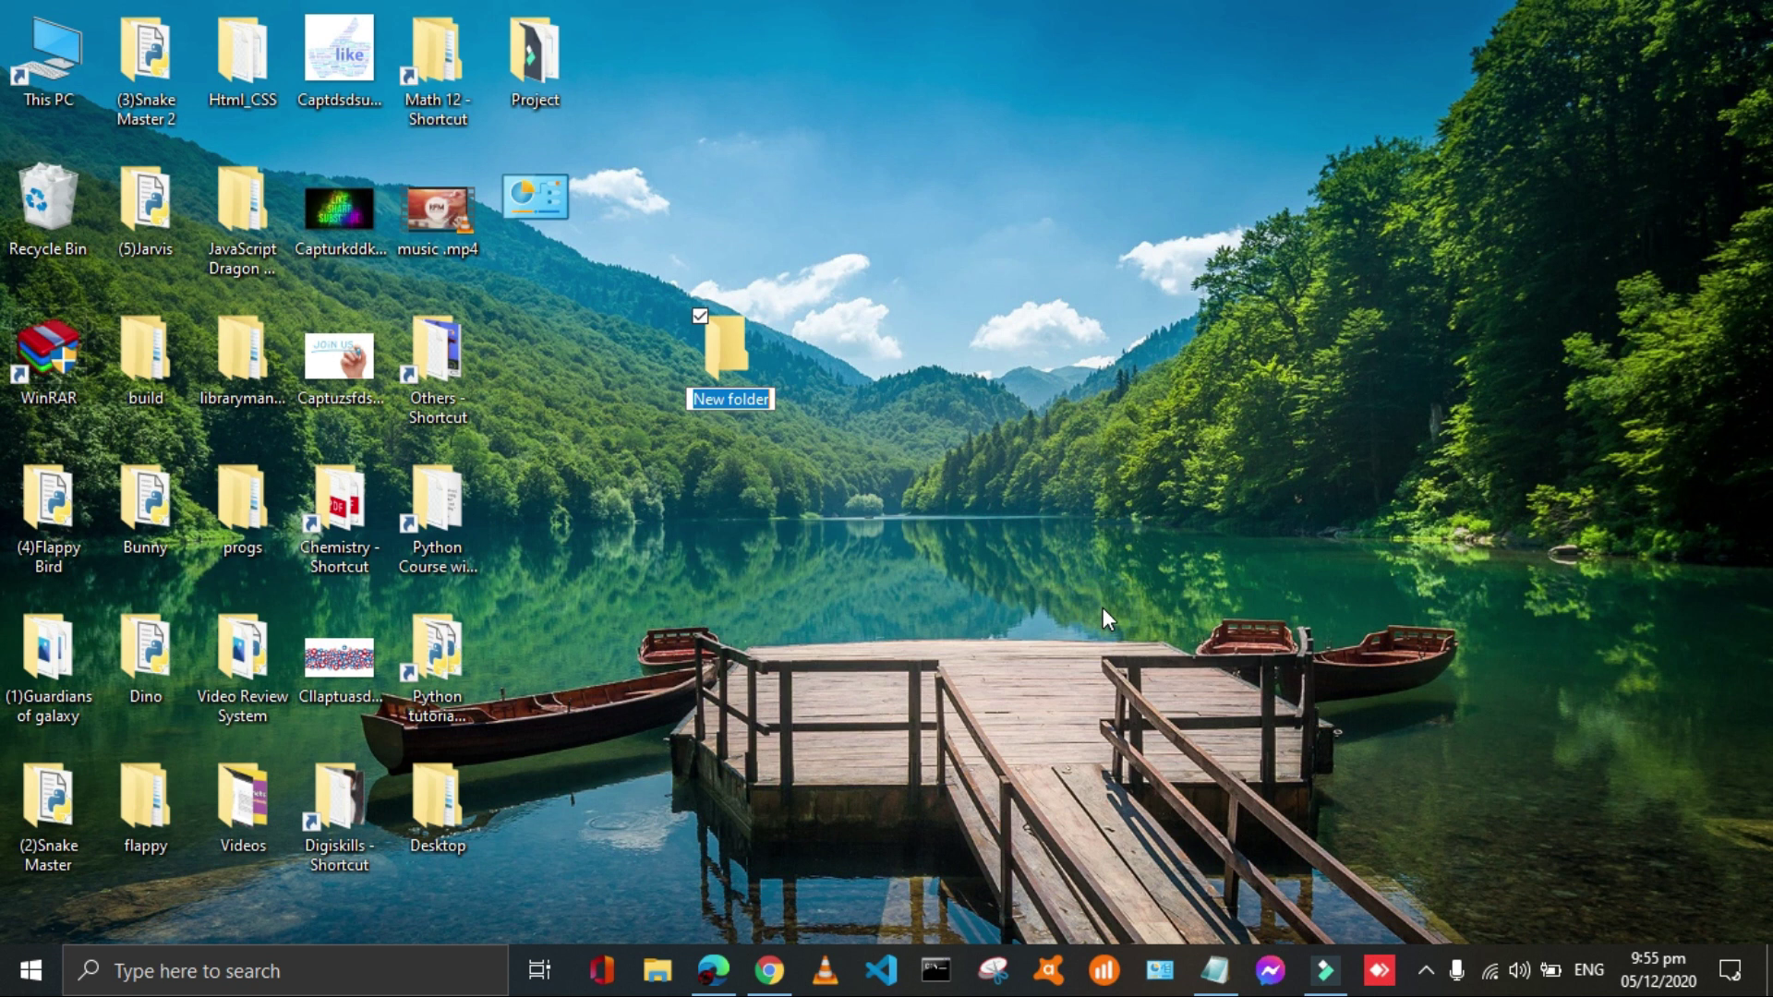
pyautogui.press('Return')
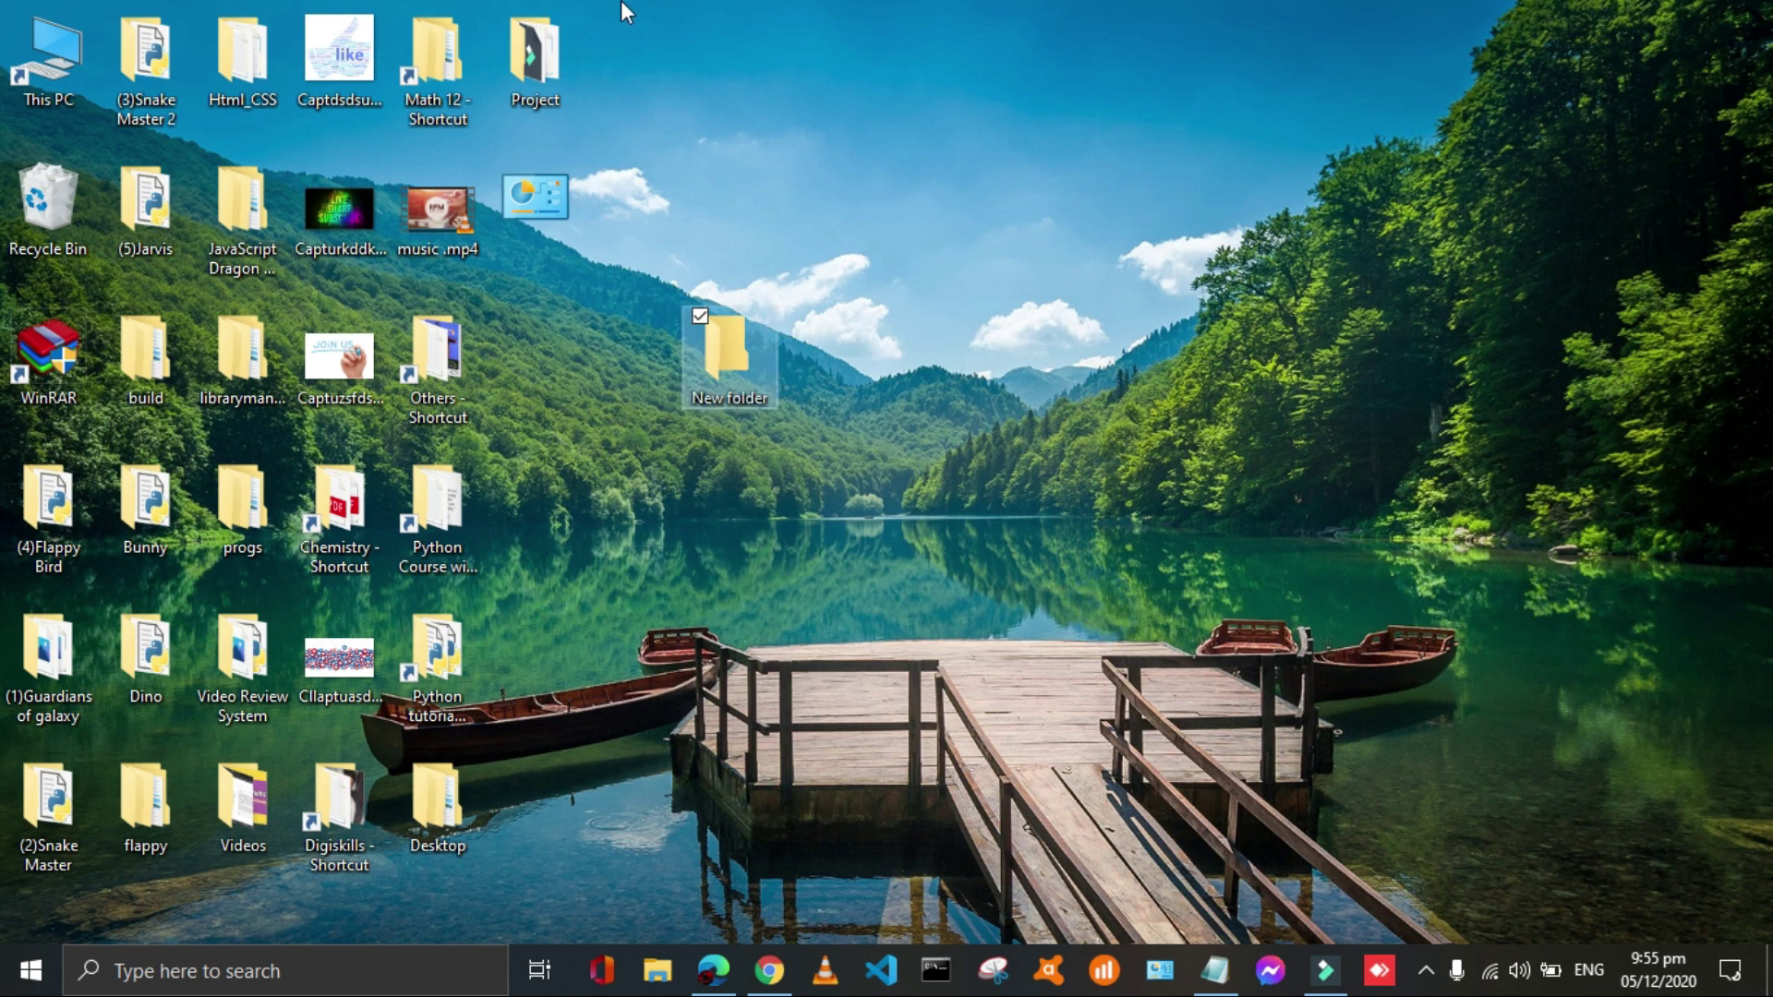
# - Select the desktop icons across all columns, leaving New folder selected
pyautogui.moveTo(694, 1); pyautogui.dragTo(234, 792)
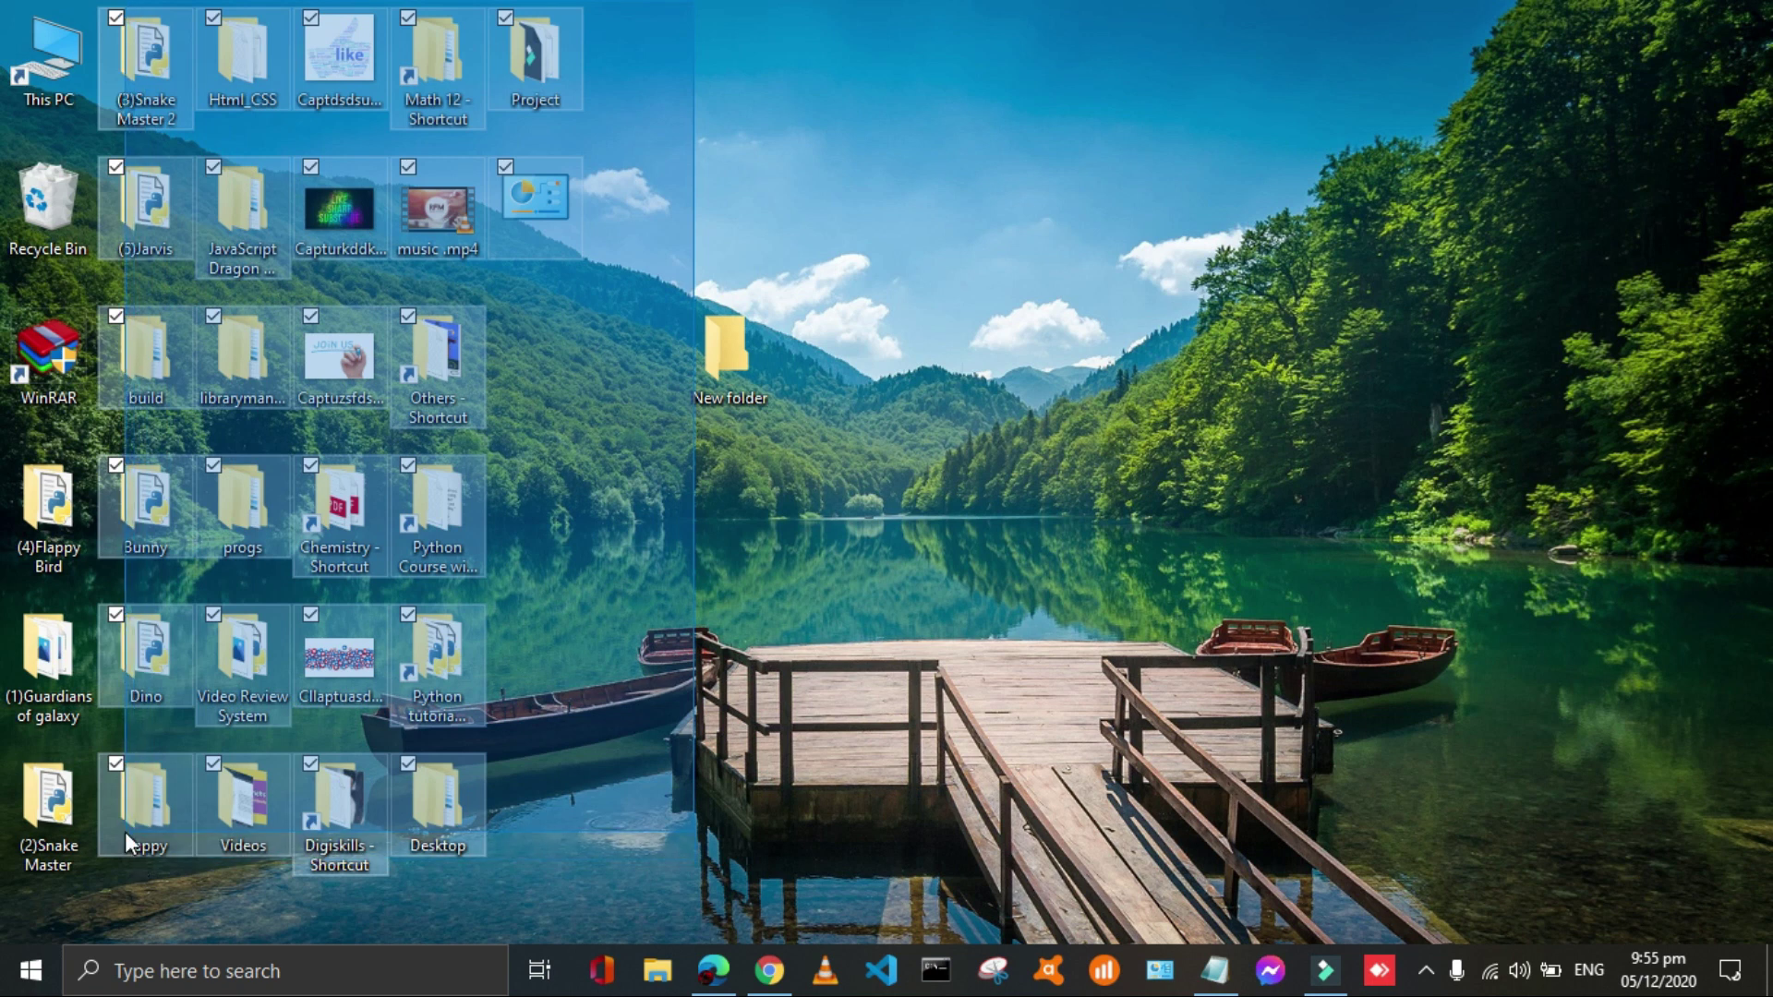
pyautogui.moveTo(233, 792); pyautogui.dragTo(125, 832)
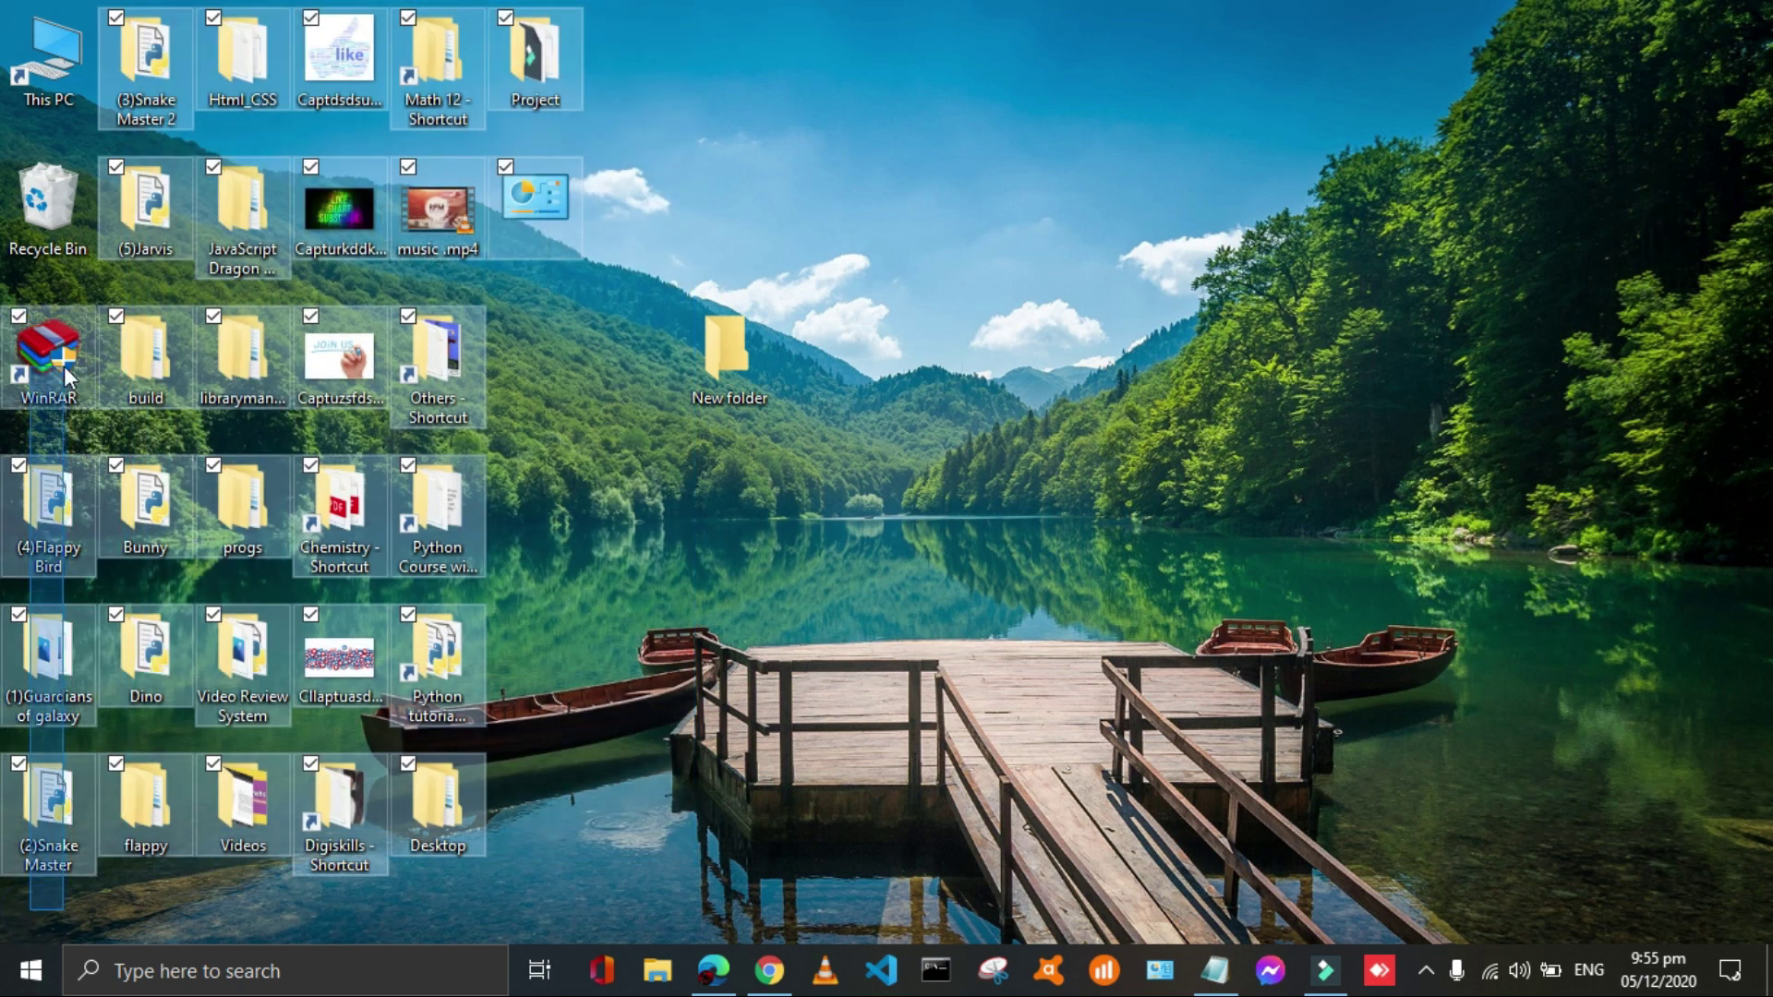
pyautogui.moveTo(29, 908); pyautogui.dragTo(64, 363)
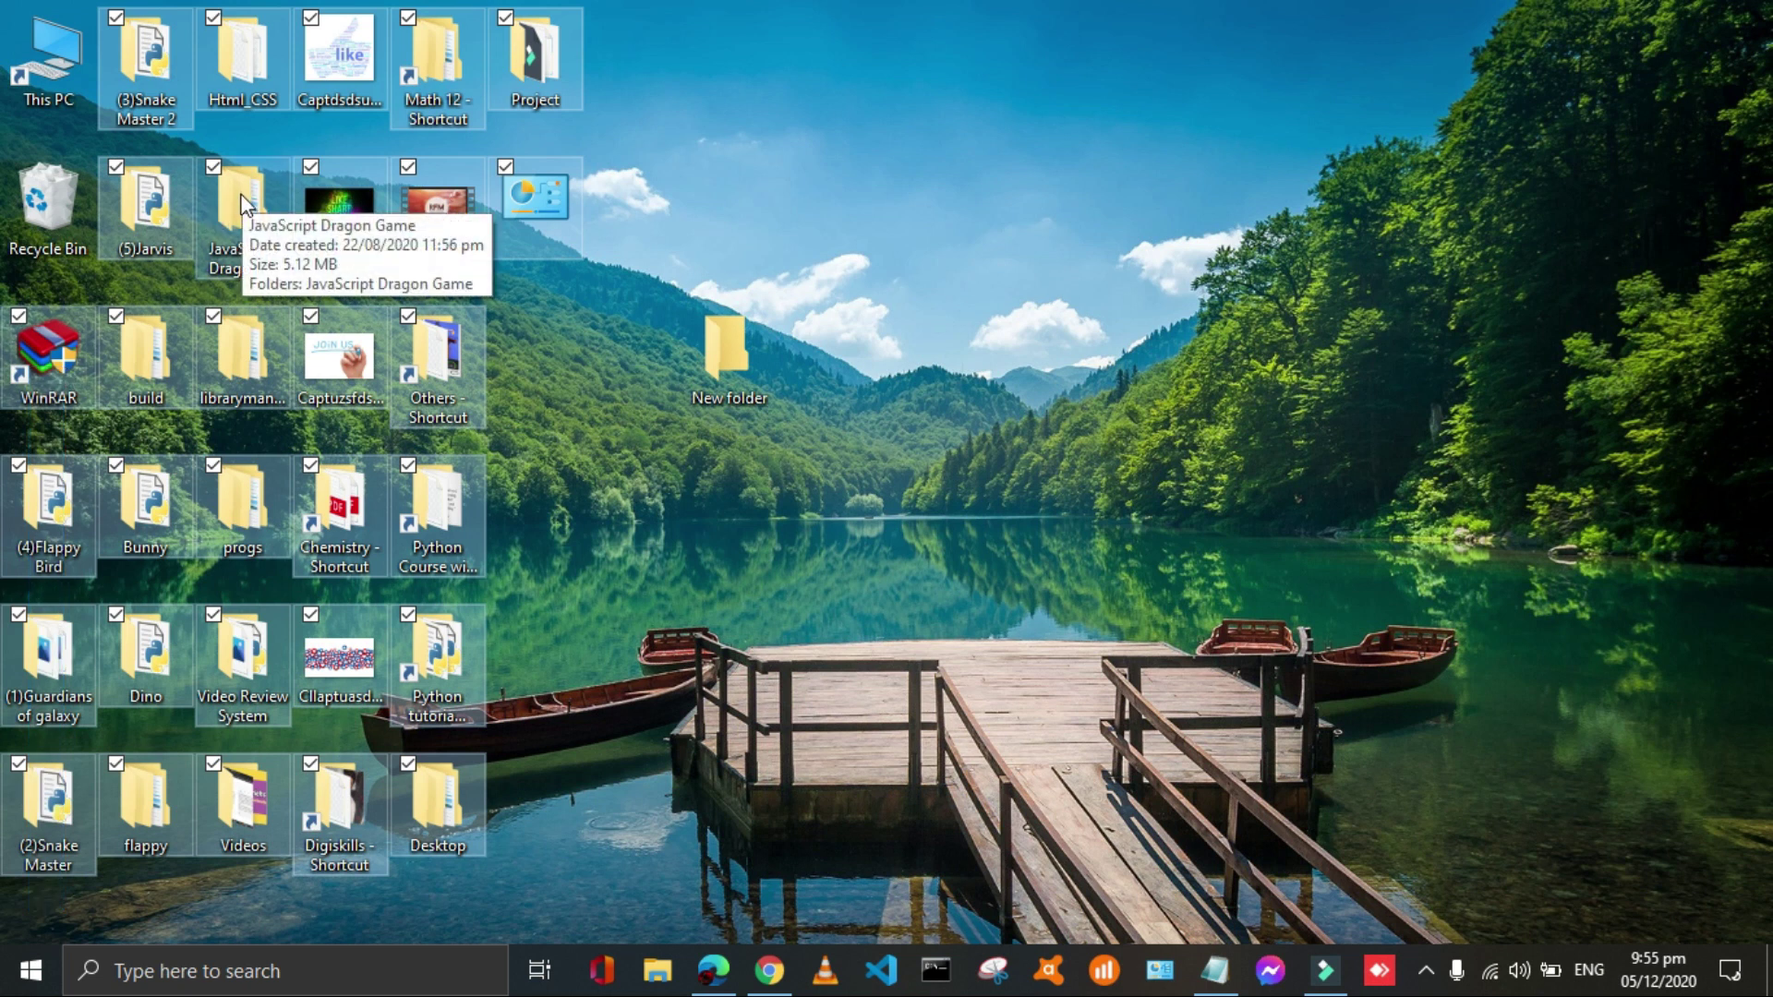
pyautogui.click(722, 370)
# - Paste the Desktop items into New folder, skip the in-use Desktop folder, and close it
pyautogui.doubleClick(722, 370)
pyautogui.rightClick(703, 355)
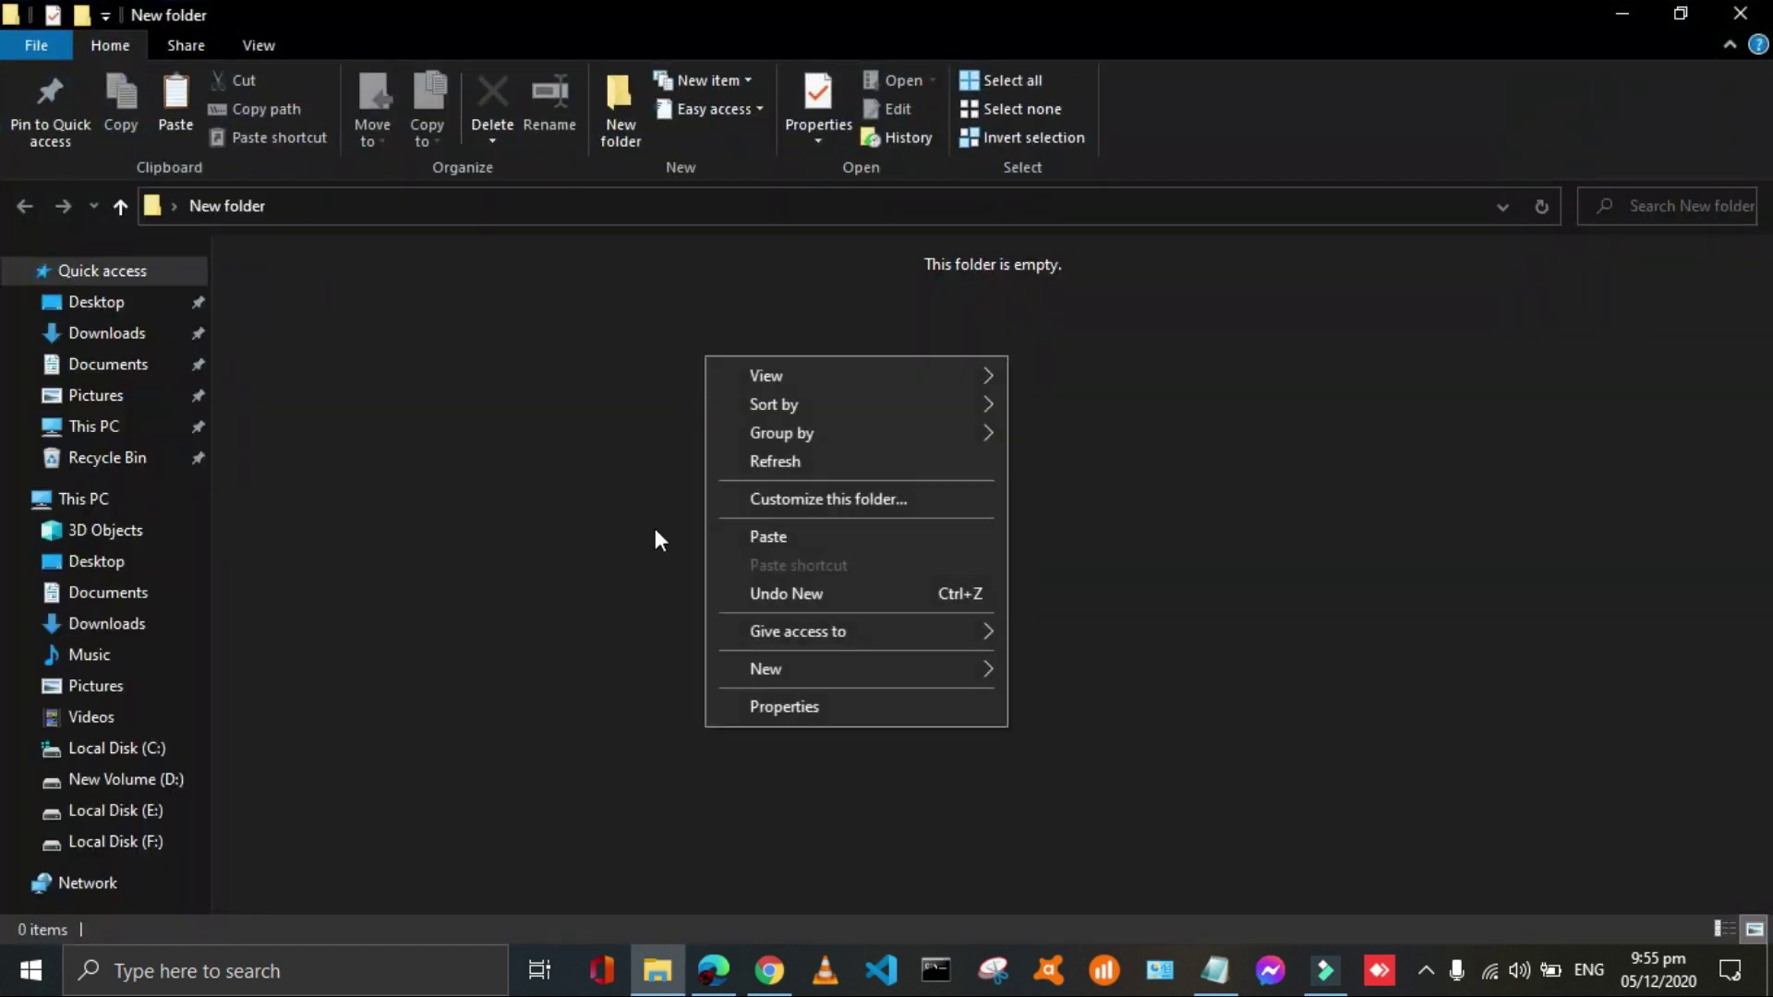
pyautogui.click(781, 530)
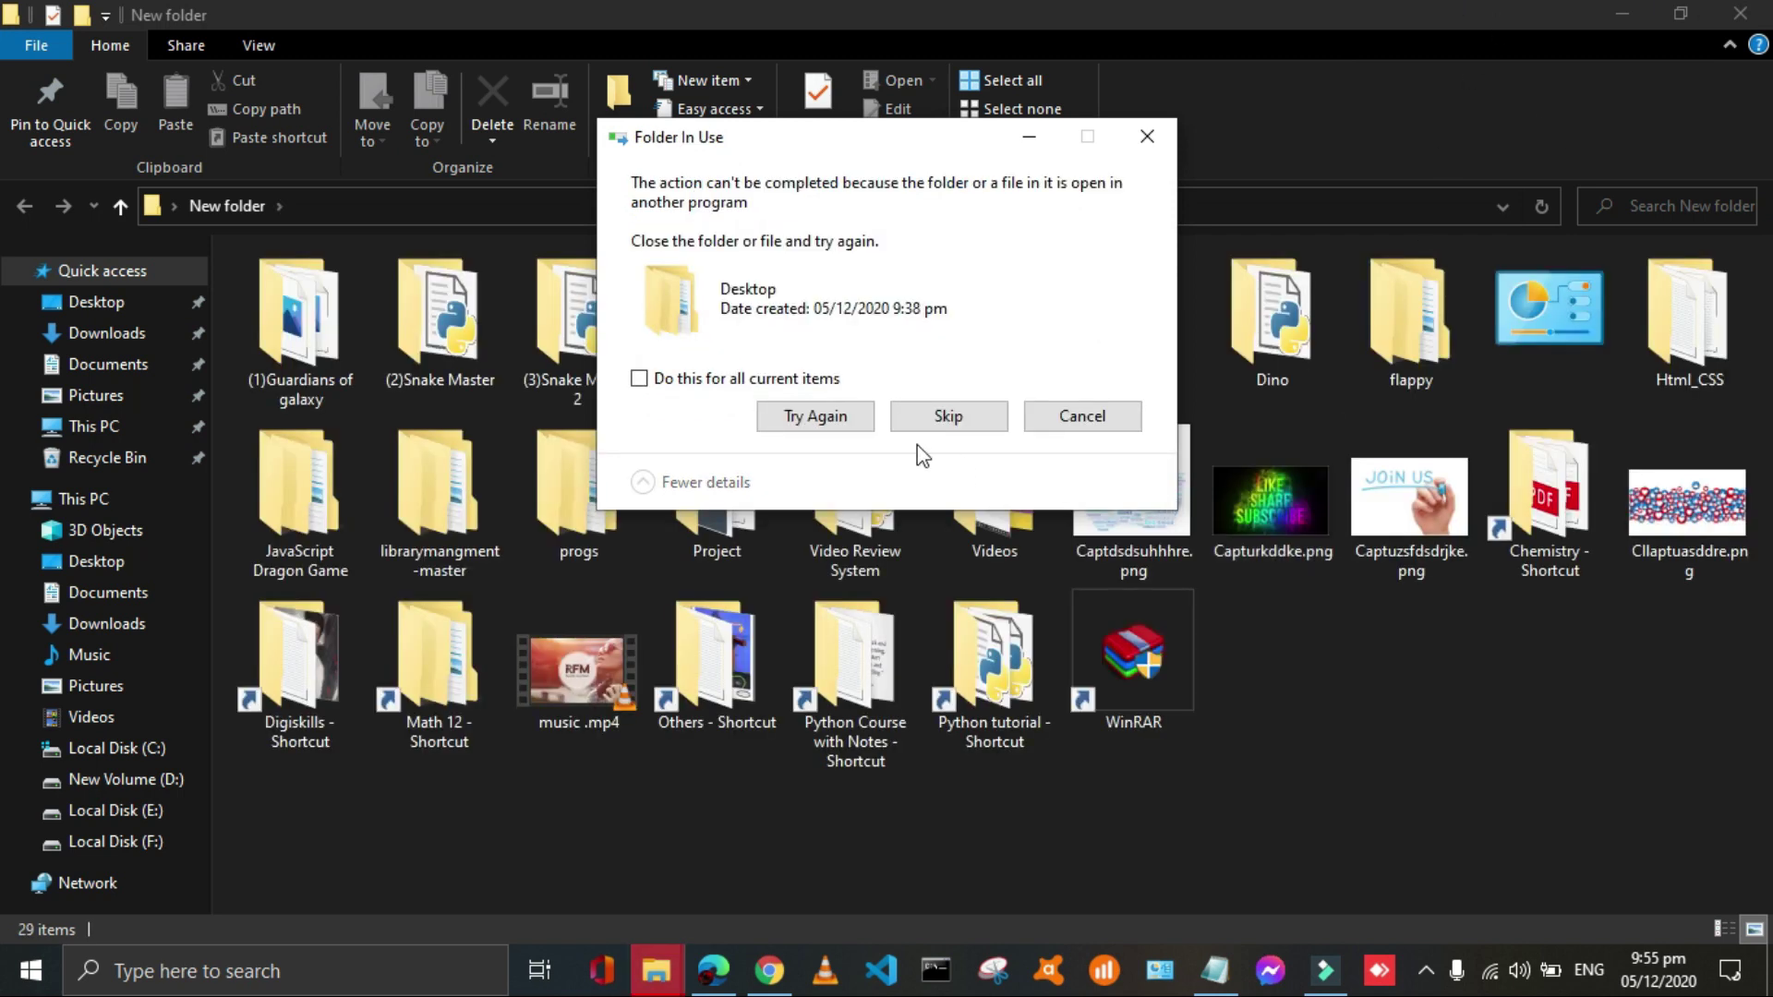
pyautogui.click(954, 415)
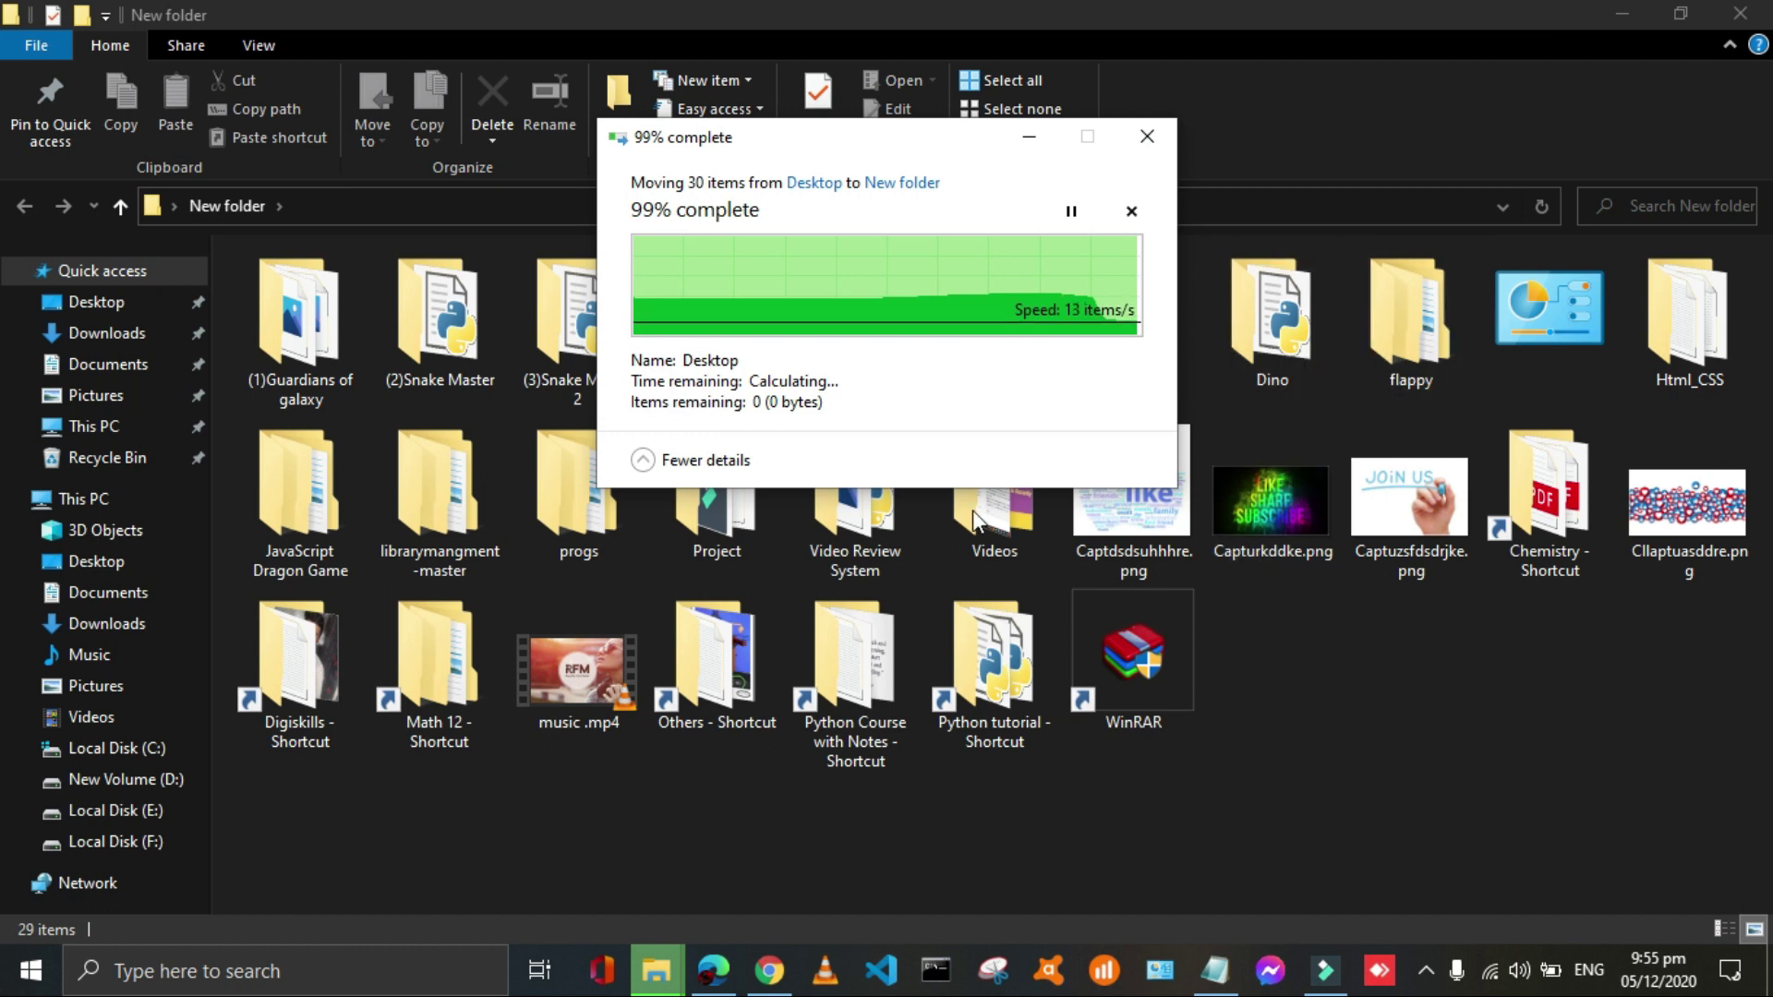
pyautogui.doubleClick(9, 13)
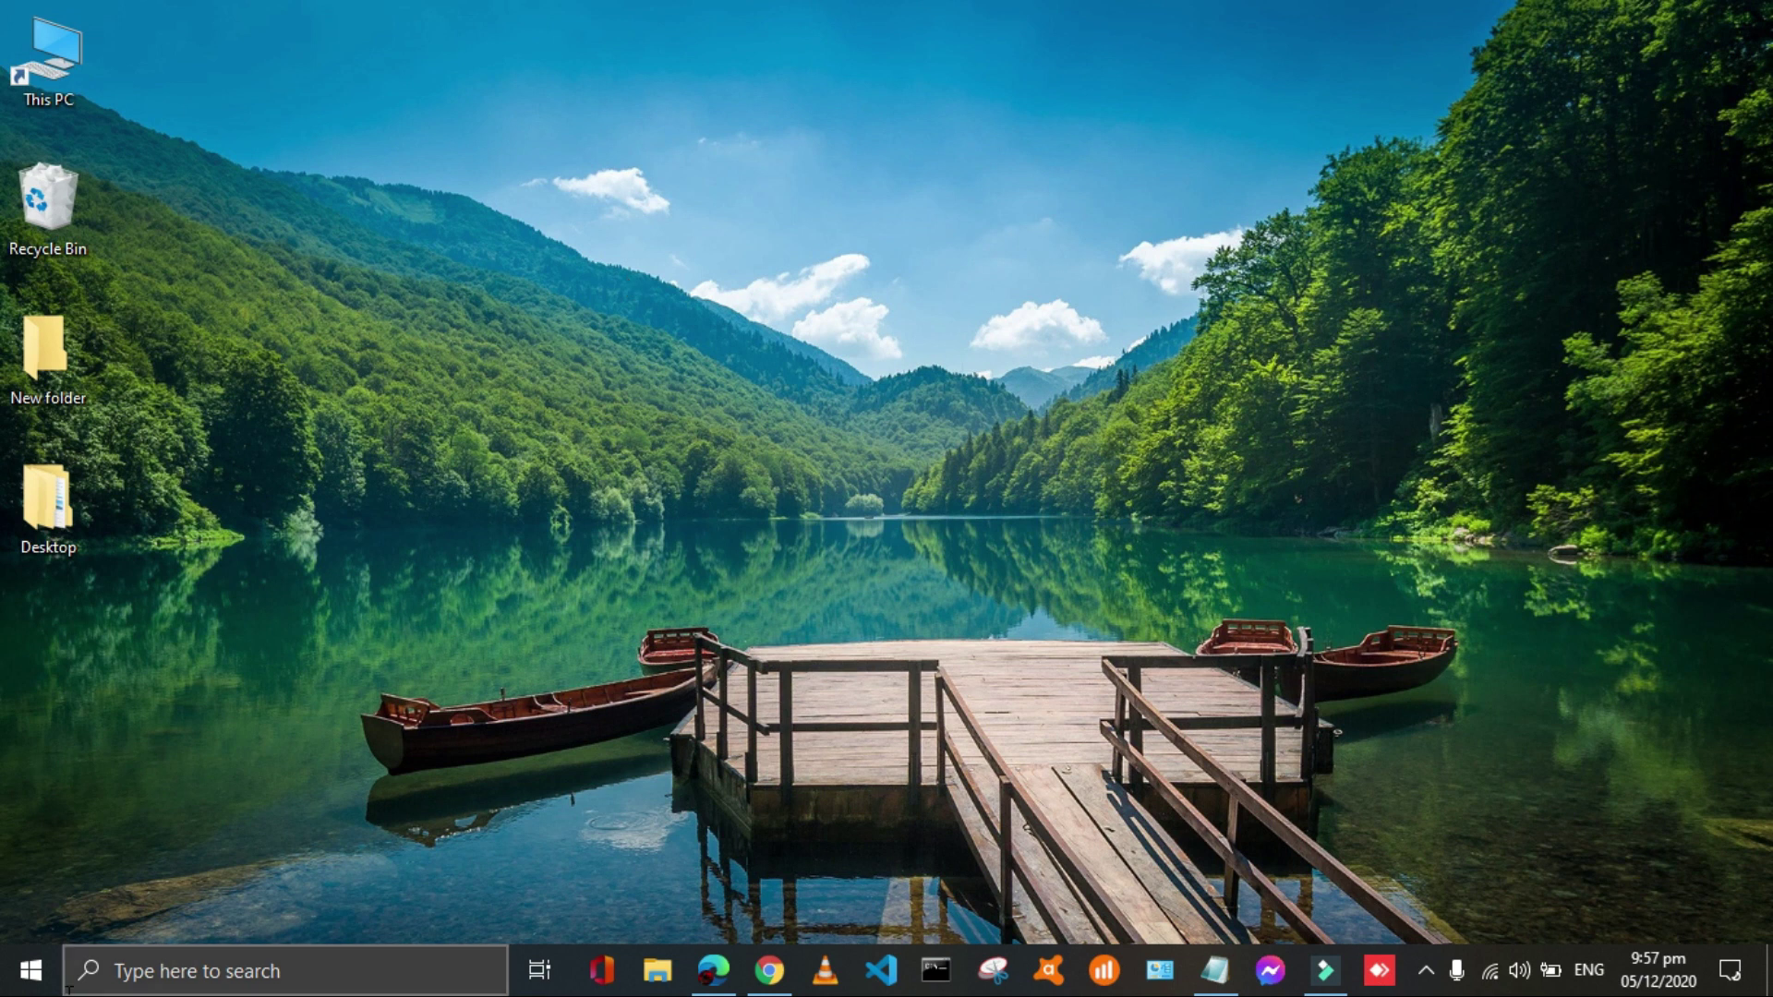
# - Launch Task Manager from Start search and show its Startup tab
pyautogui.click(31, 969)
pyautogui.write('task manager')
pyautogui.press('Return')
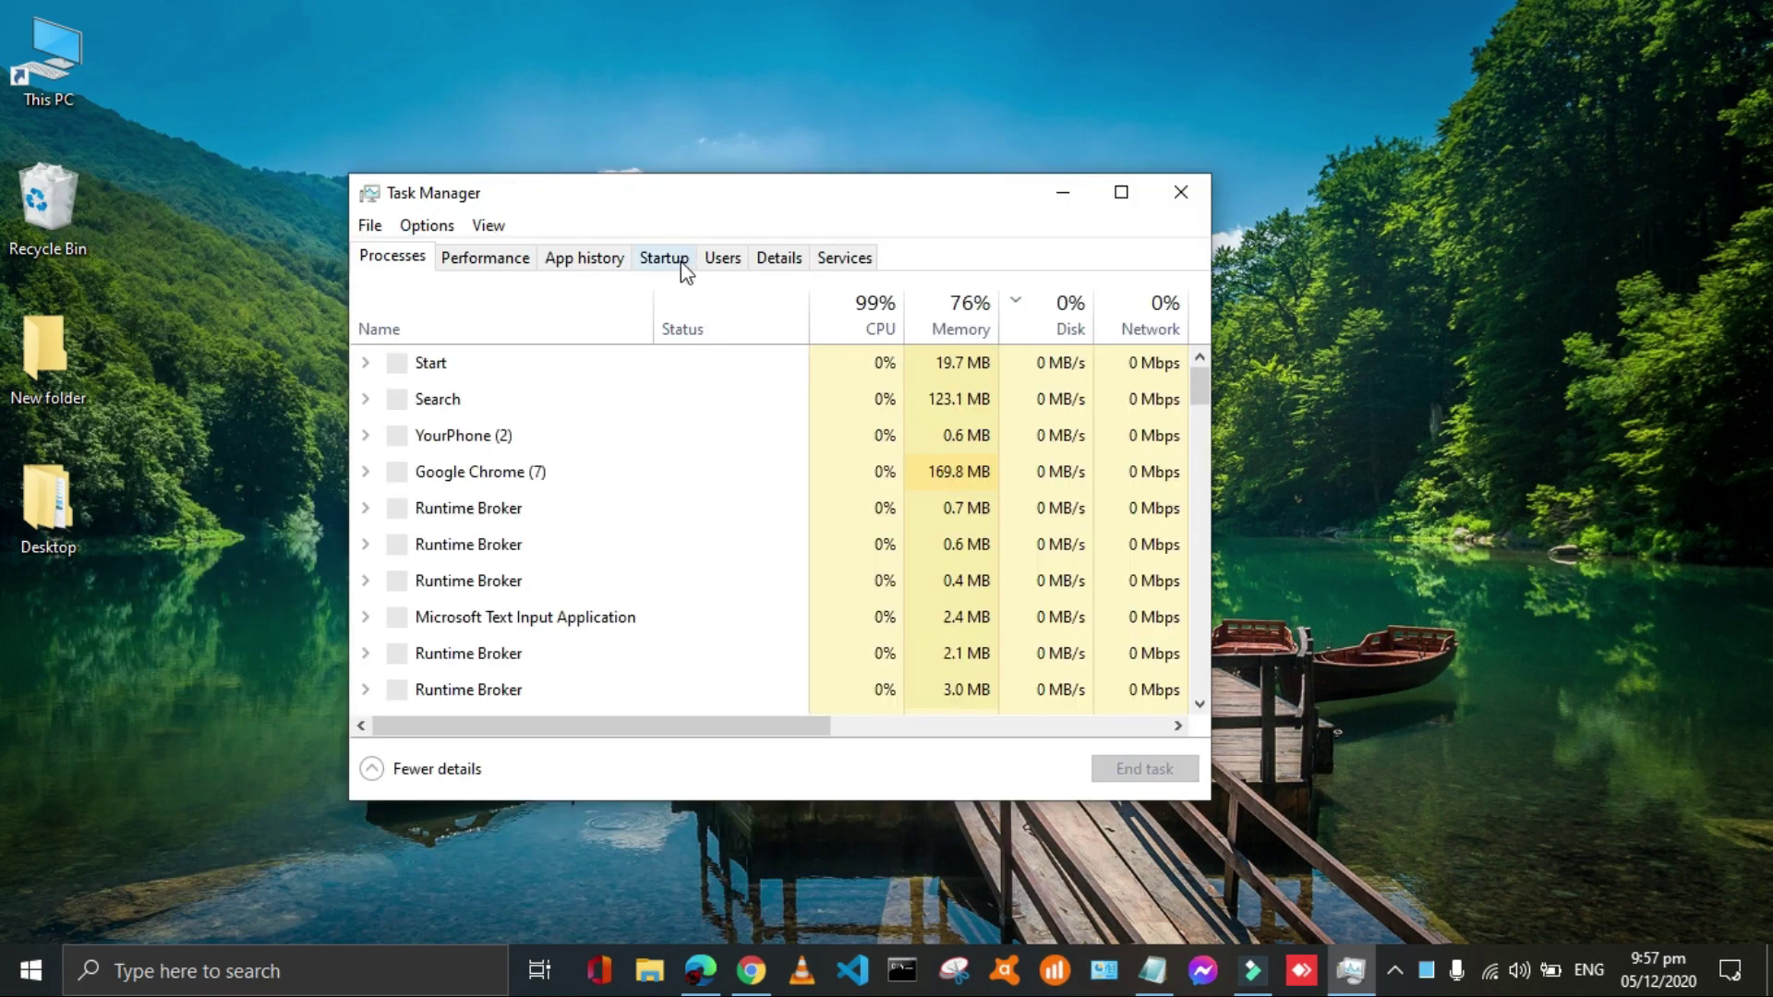
pyautogui.click(660, 263)
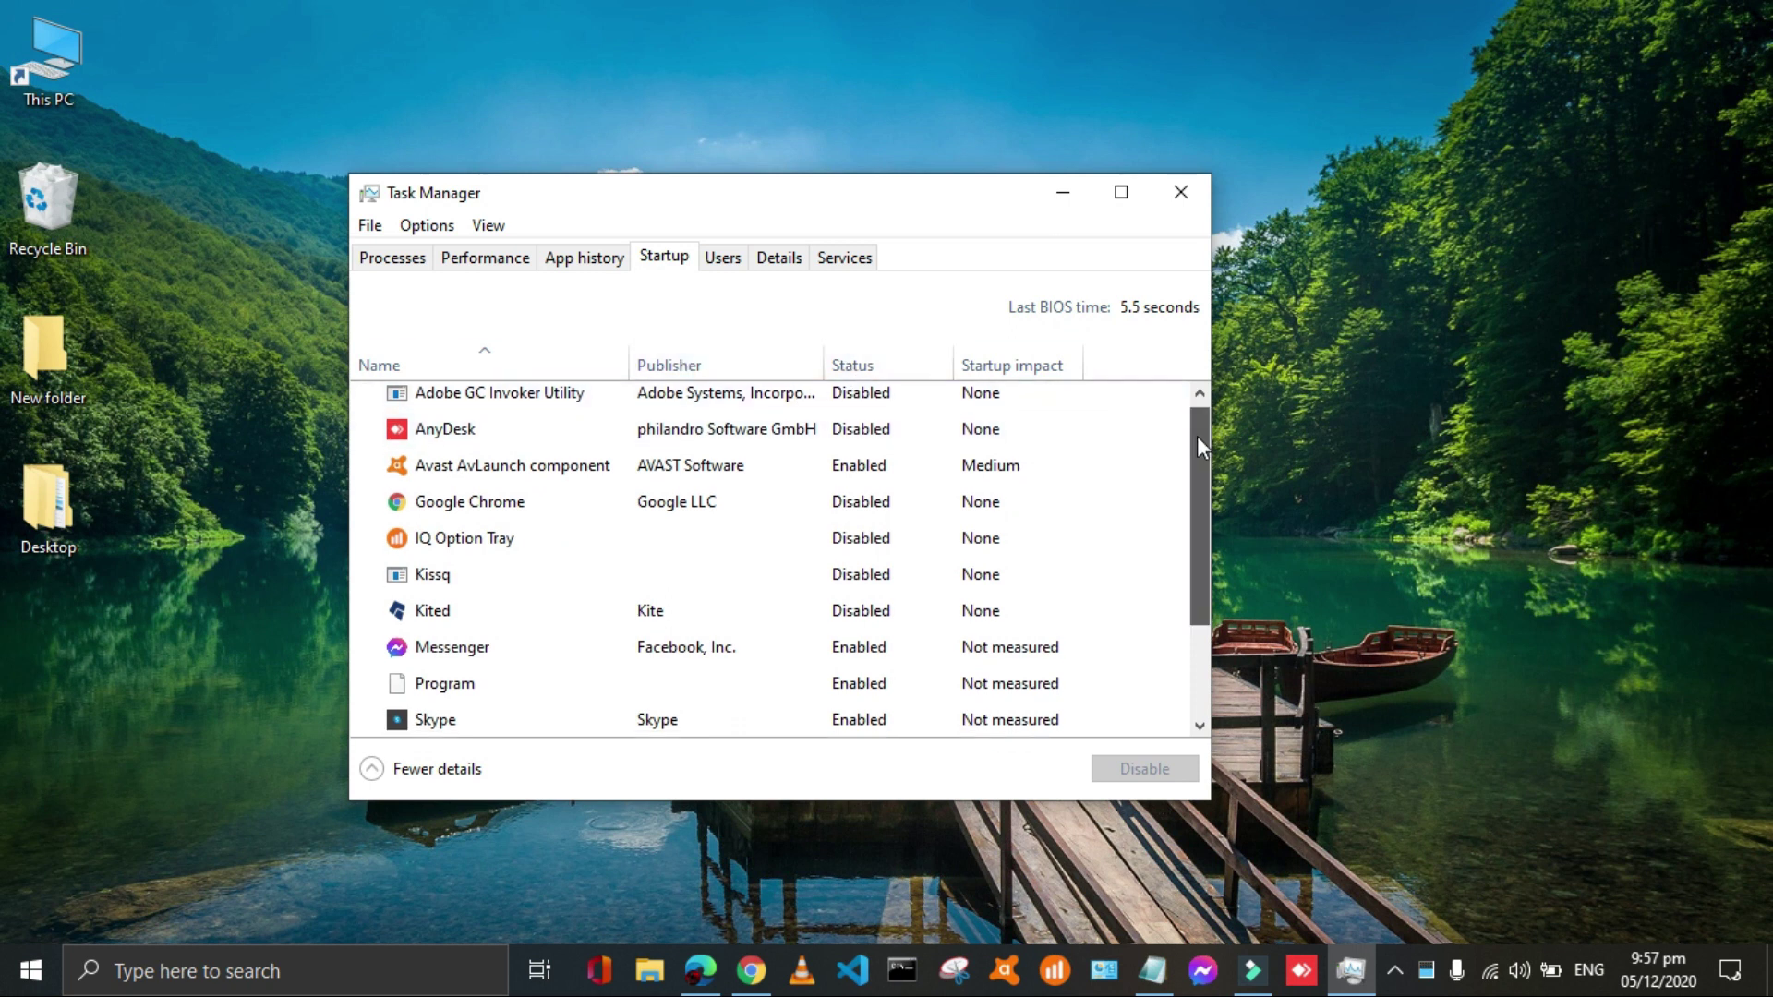
pyautogui.moveTo(1196, 436)
pyautogui.mouseDown()
pyautogui.moveTo(1203, 501)
pyautogui.moveTo(1211, 408)
pyautogui.mouseUp()
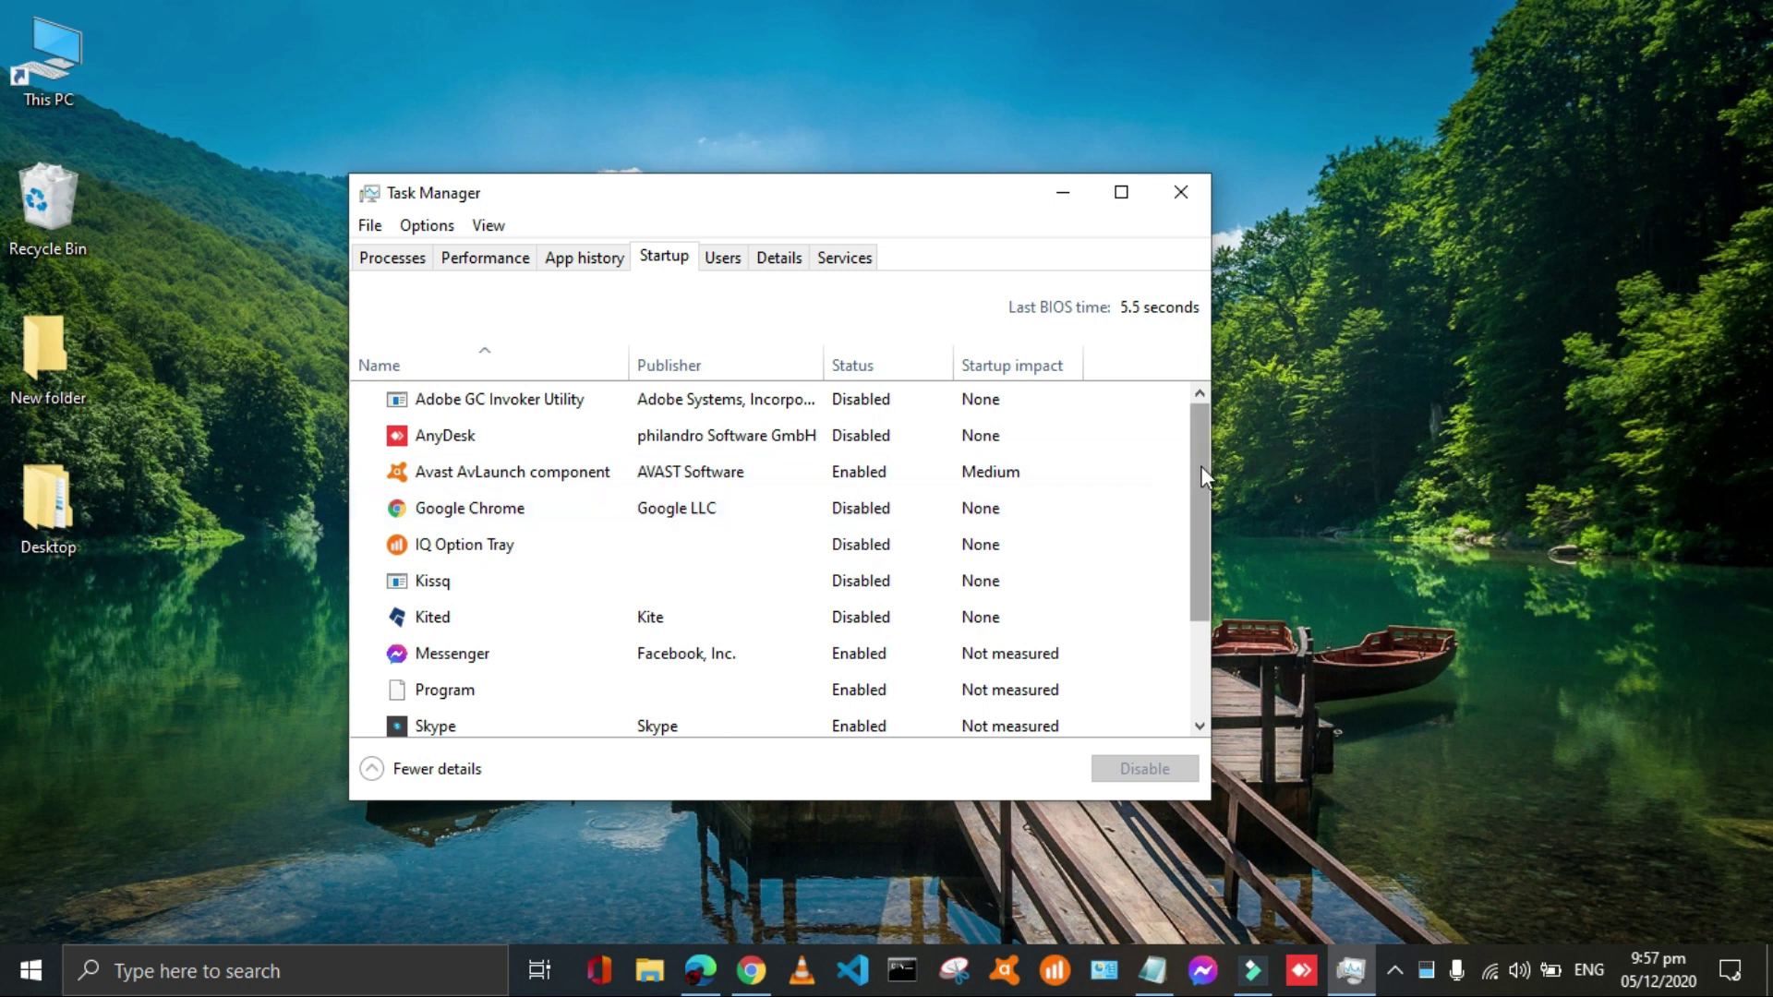
pyautogui.moveTo(1201, 443); pyautogui.dragTo(1202, 479)
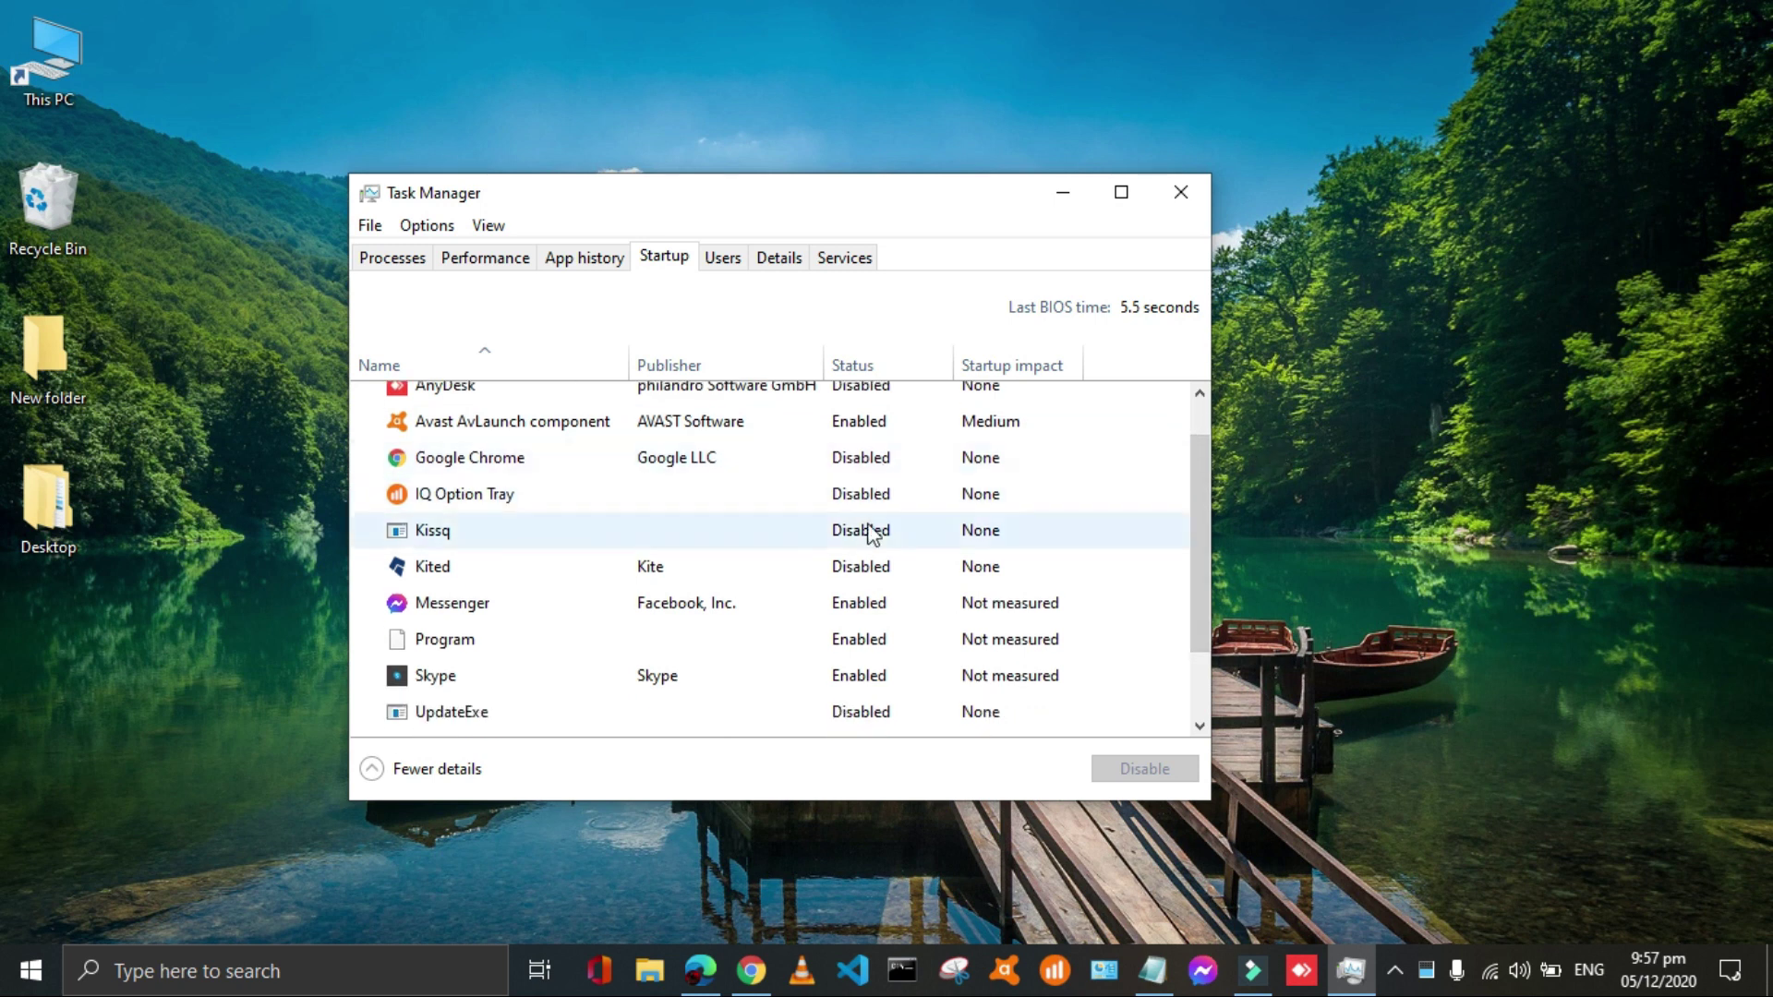
# - Disable Messenger, Program, Skype and Your Phone at startup, then close Task Manager
pyautogui.click(572, 610)
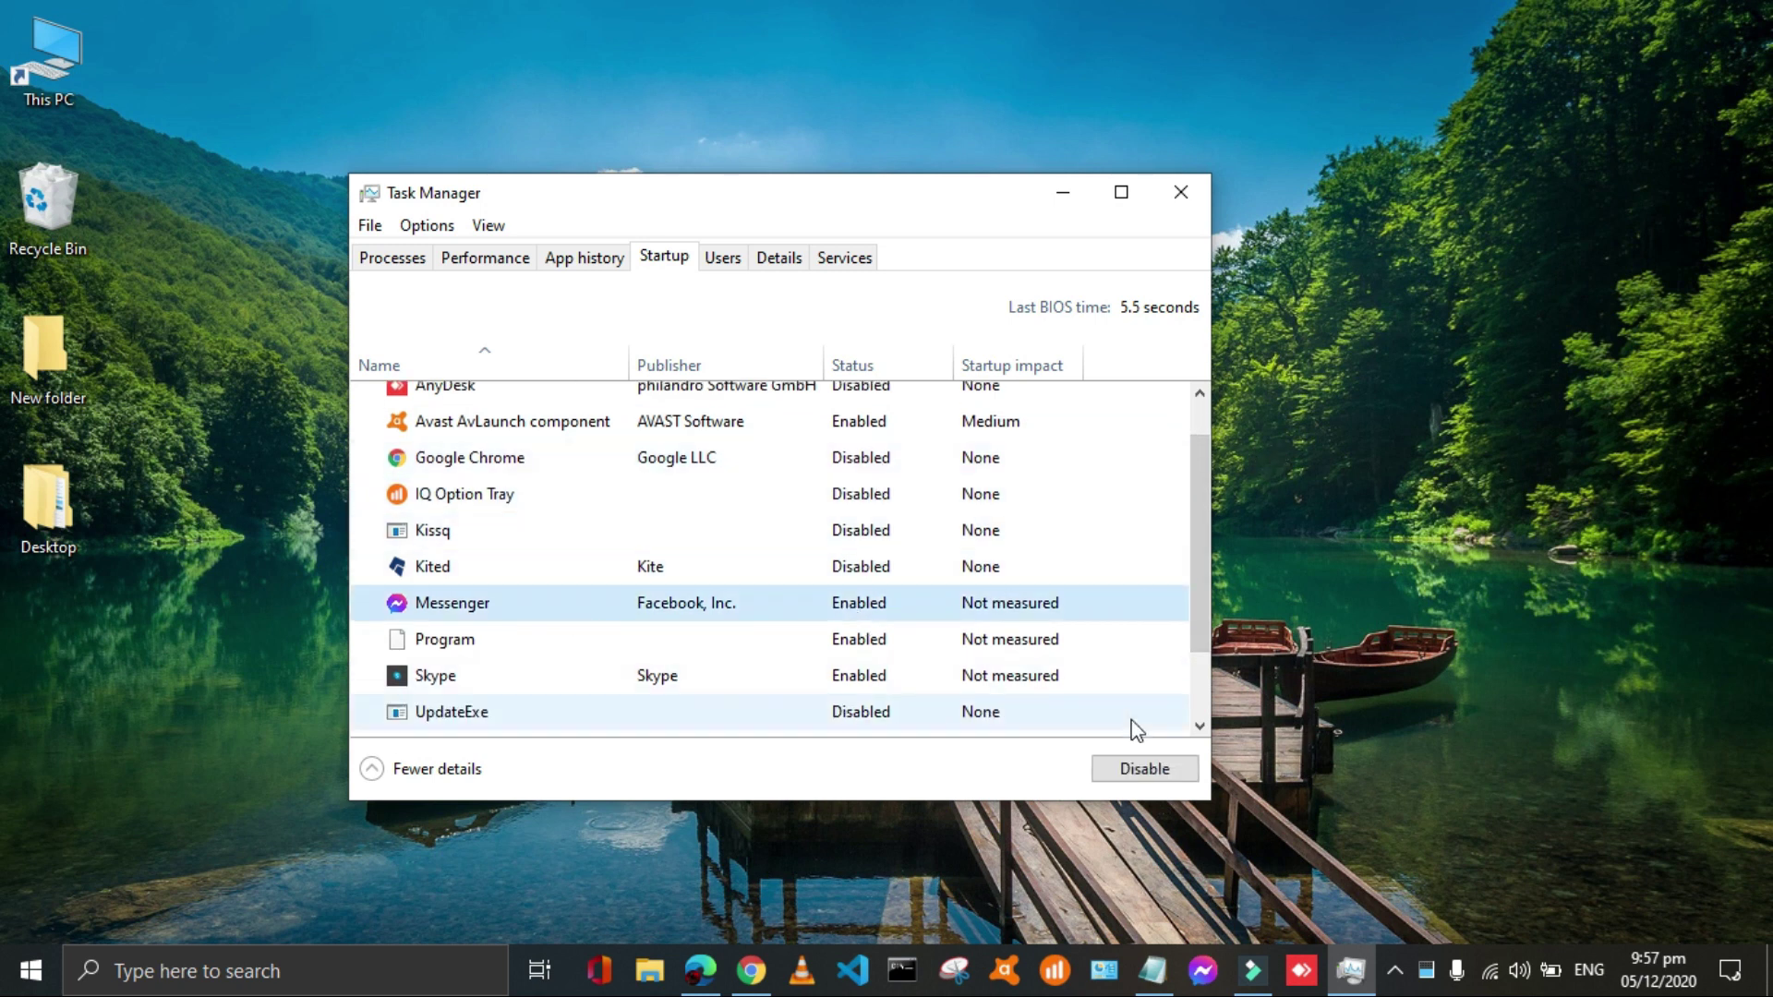
pyautogui.click(1128, 766)
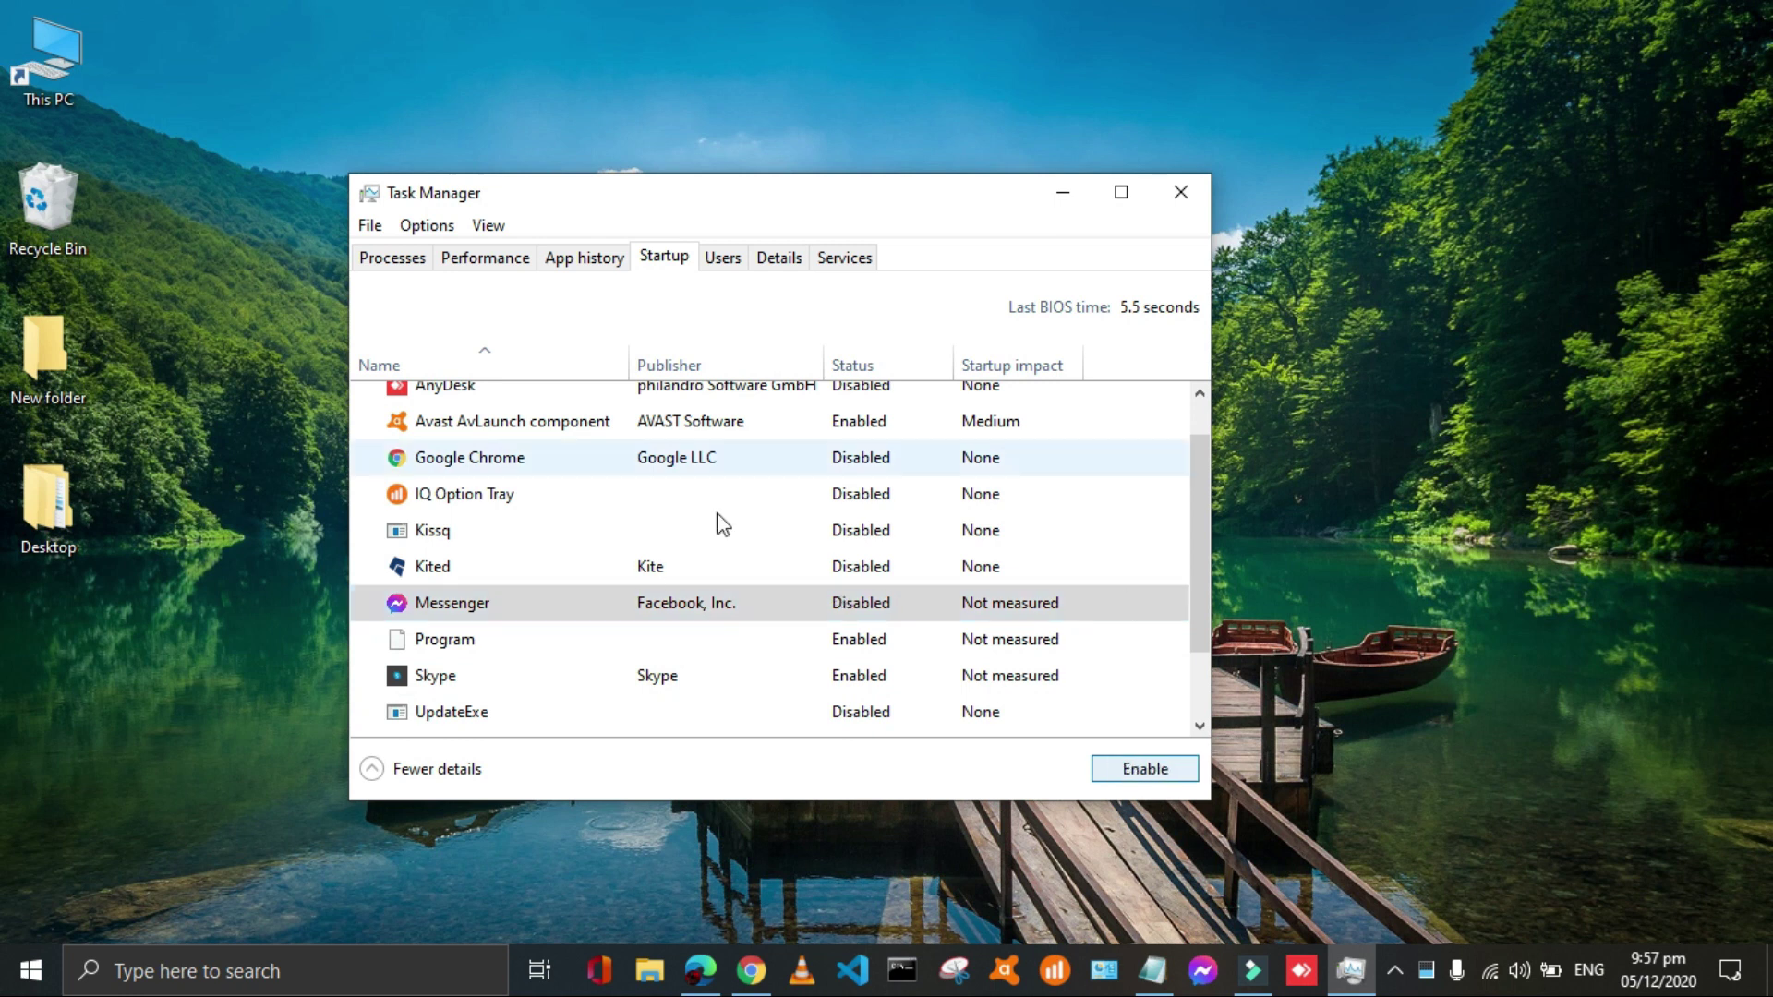
pyautogui.click(586, 641)
pyautogui.click(1178, 769)
pyautogui.click(776, 683)
pyautogui.click(1145, 769)
pyautogui.moveTo(1203, 541); pyautogui.dragTo(1203, 641)
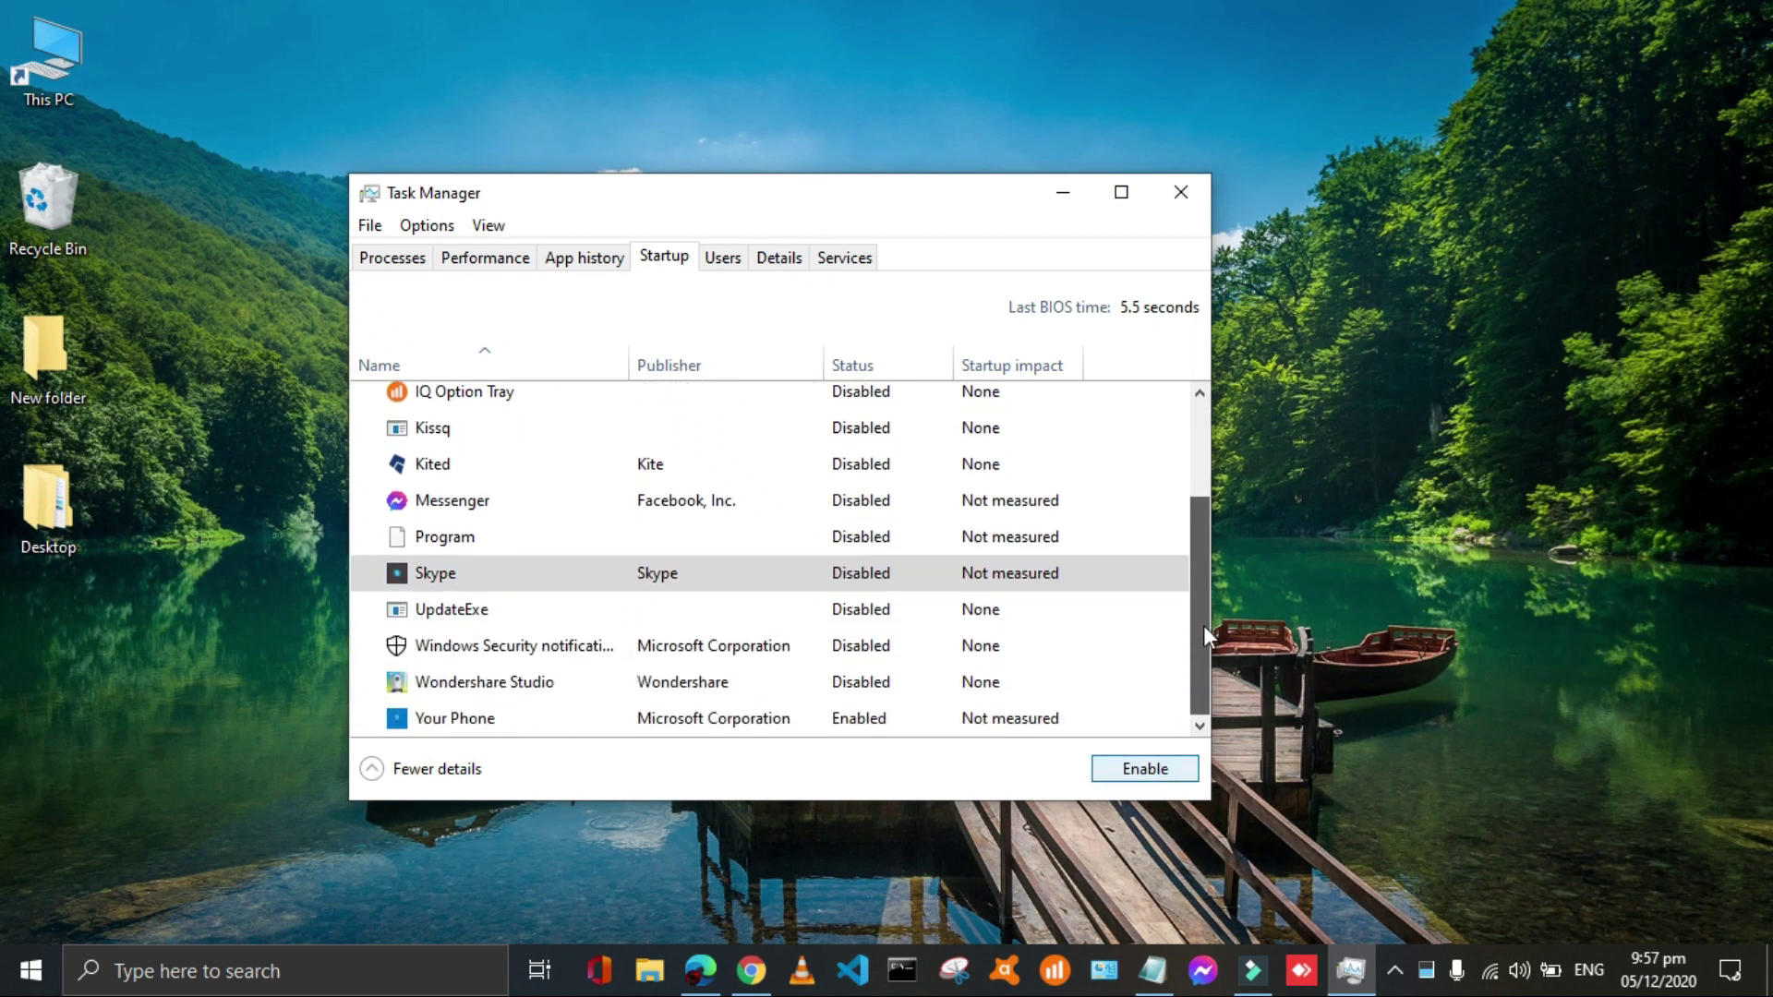
pyautogui.click(831, 722)
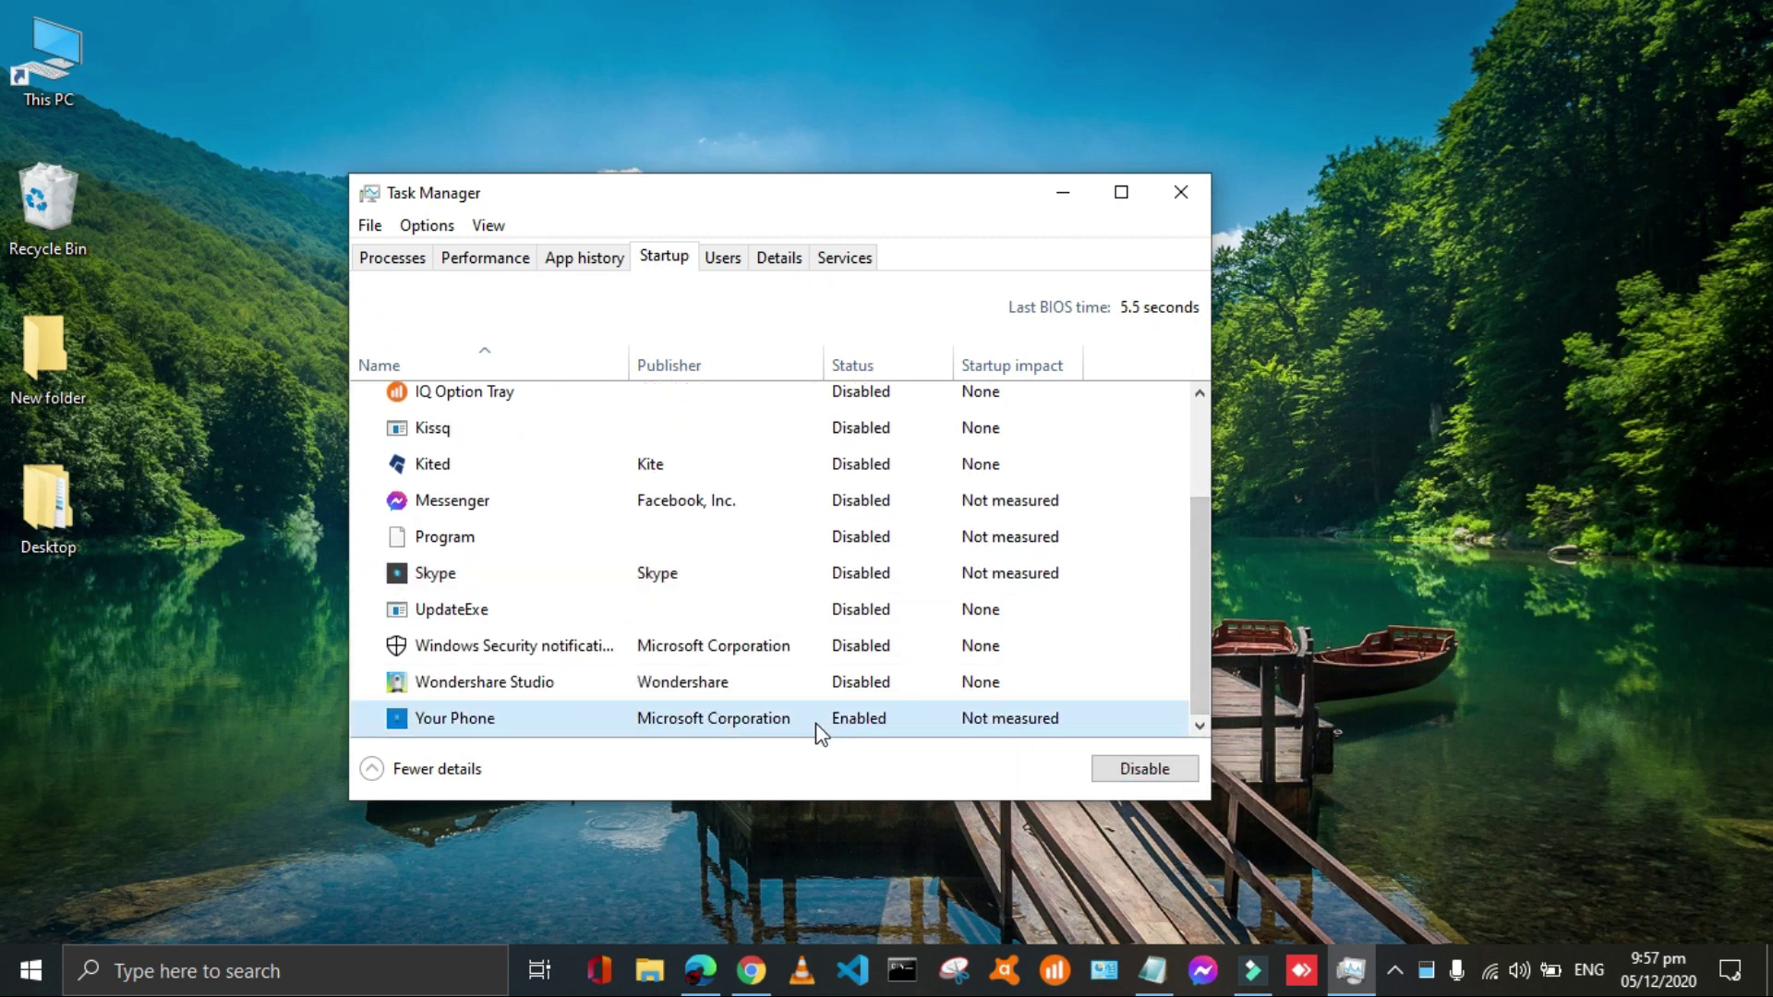
pyautogui.click(1100, 770)
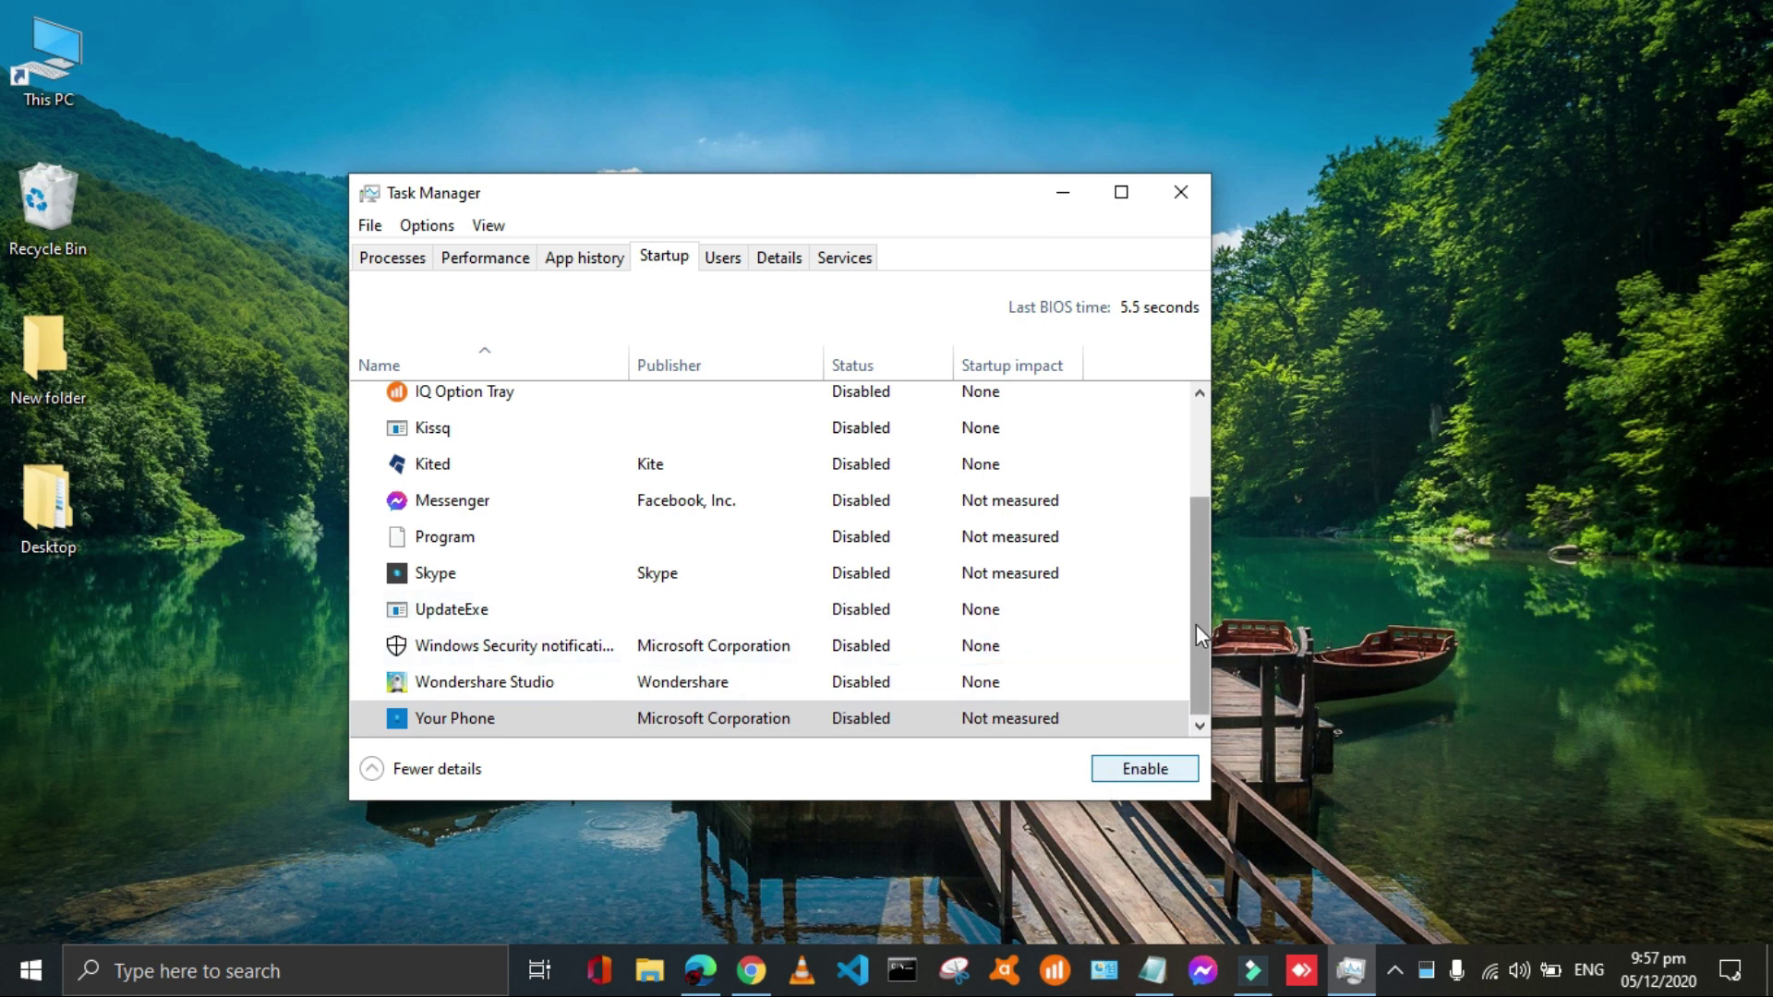
pyautogui.moveTo(1200, 613); pyautogui.dragTo(1195, 477)
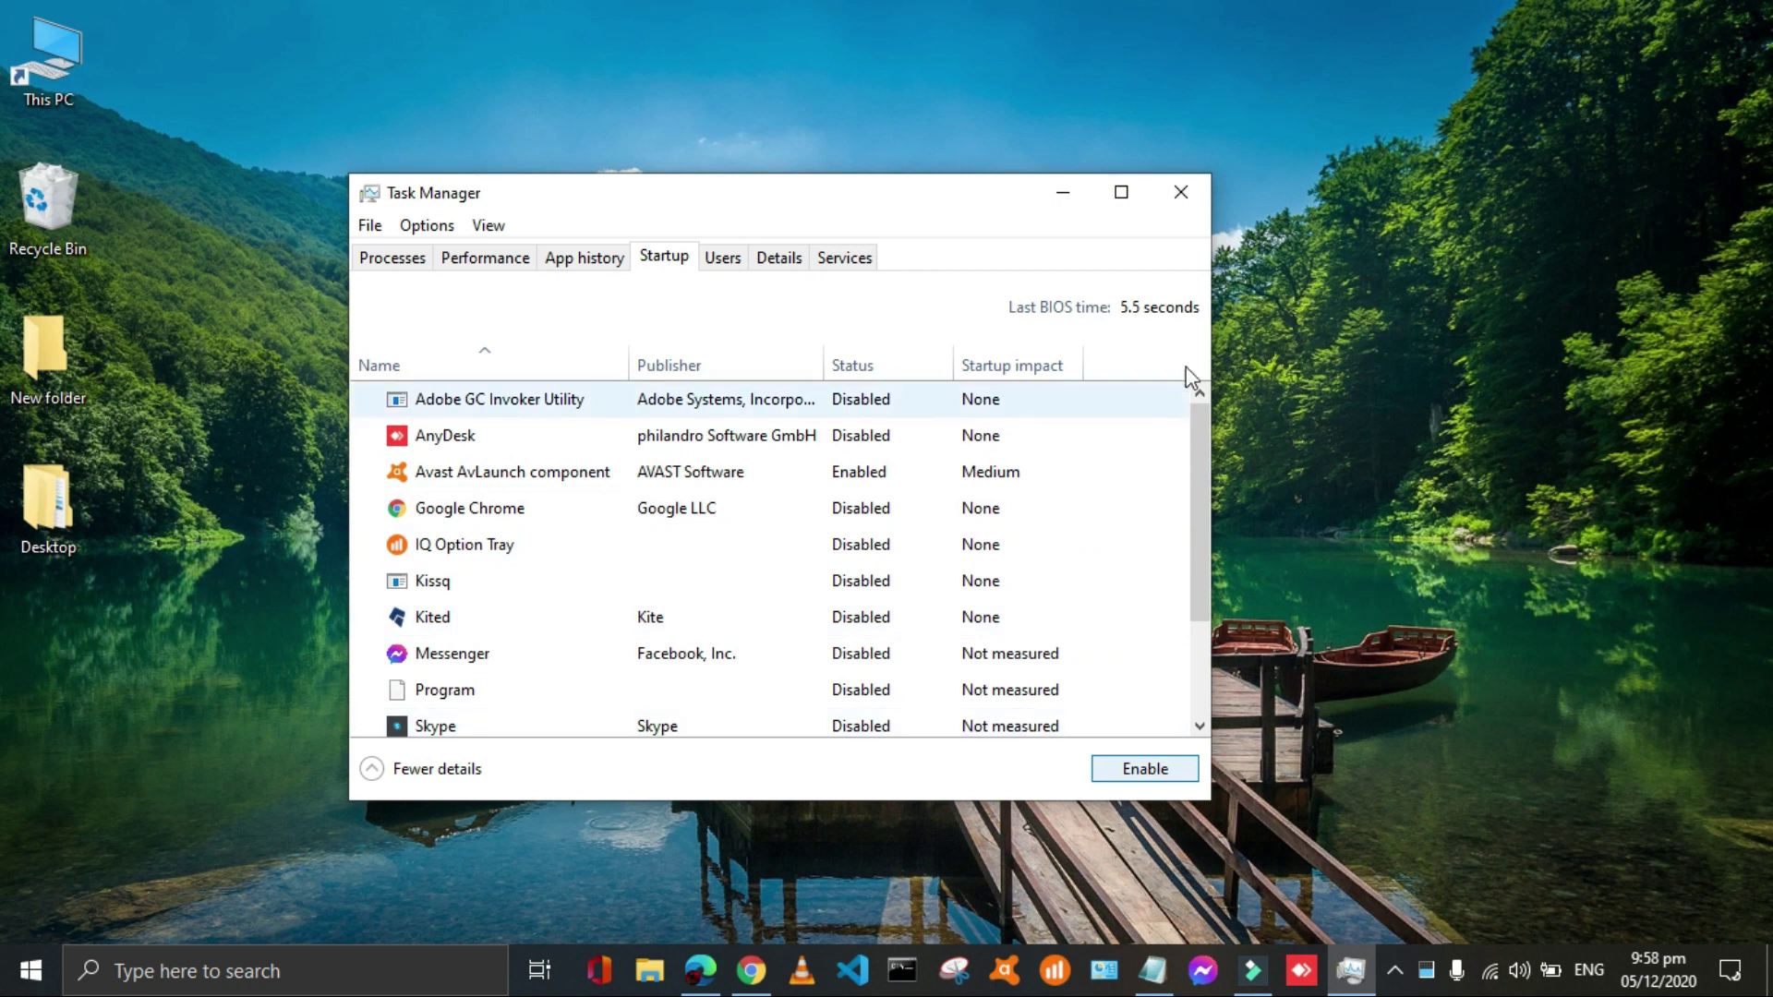
pyautogui.click(1181, 192)
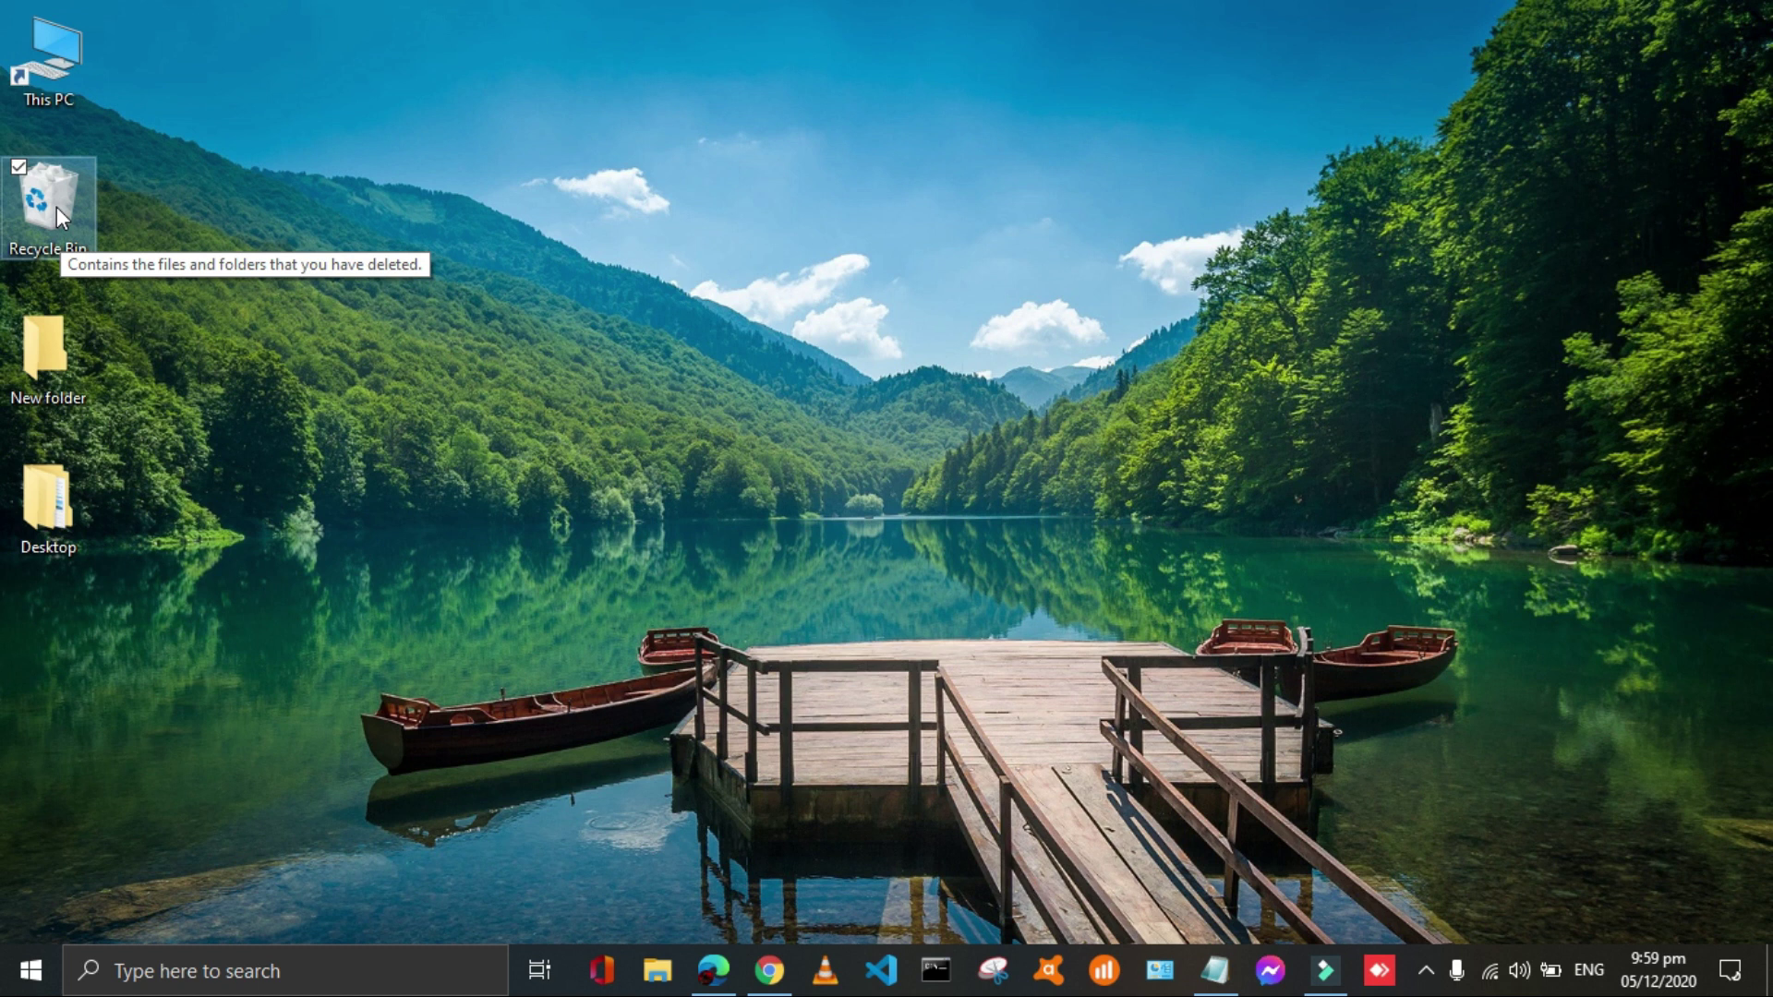
# - Empty the Recycle Bin from its desktop icon, confirming permanent deletion
pyautogui.rightClick(57, 206)
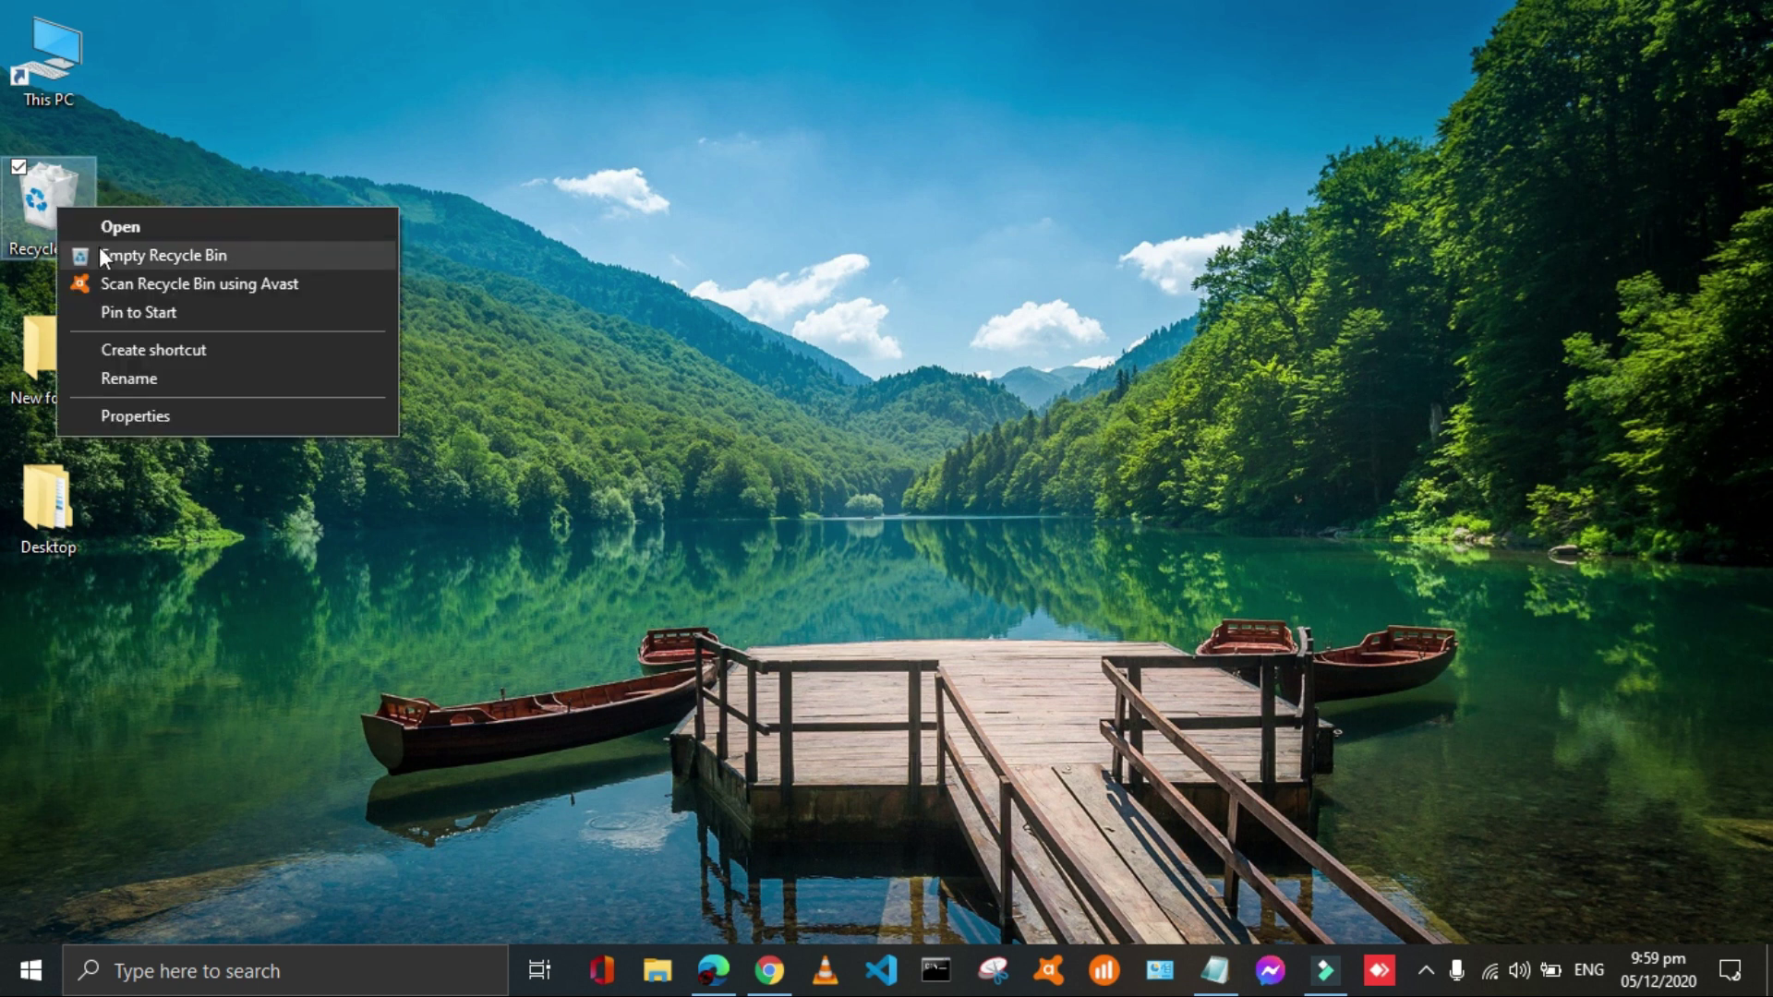
pyautogui.click(271, 260)
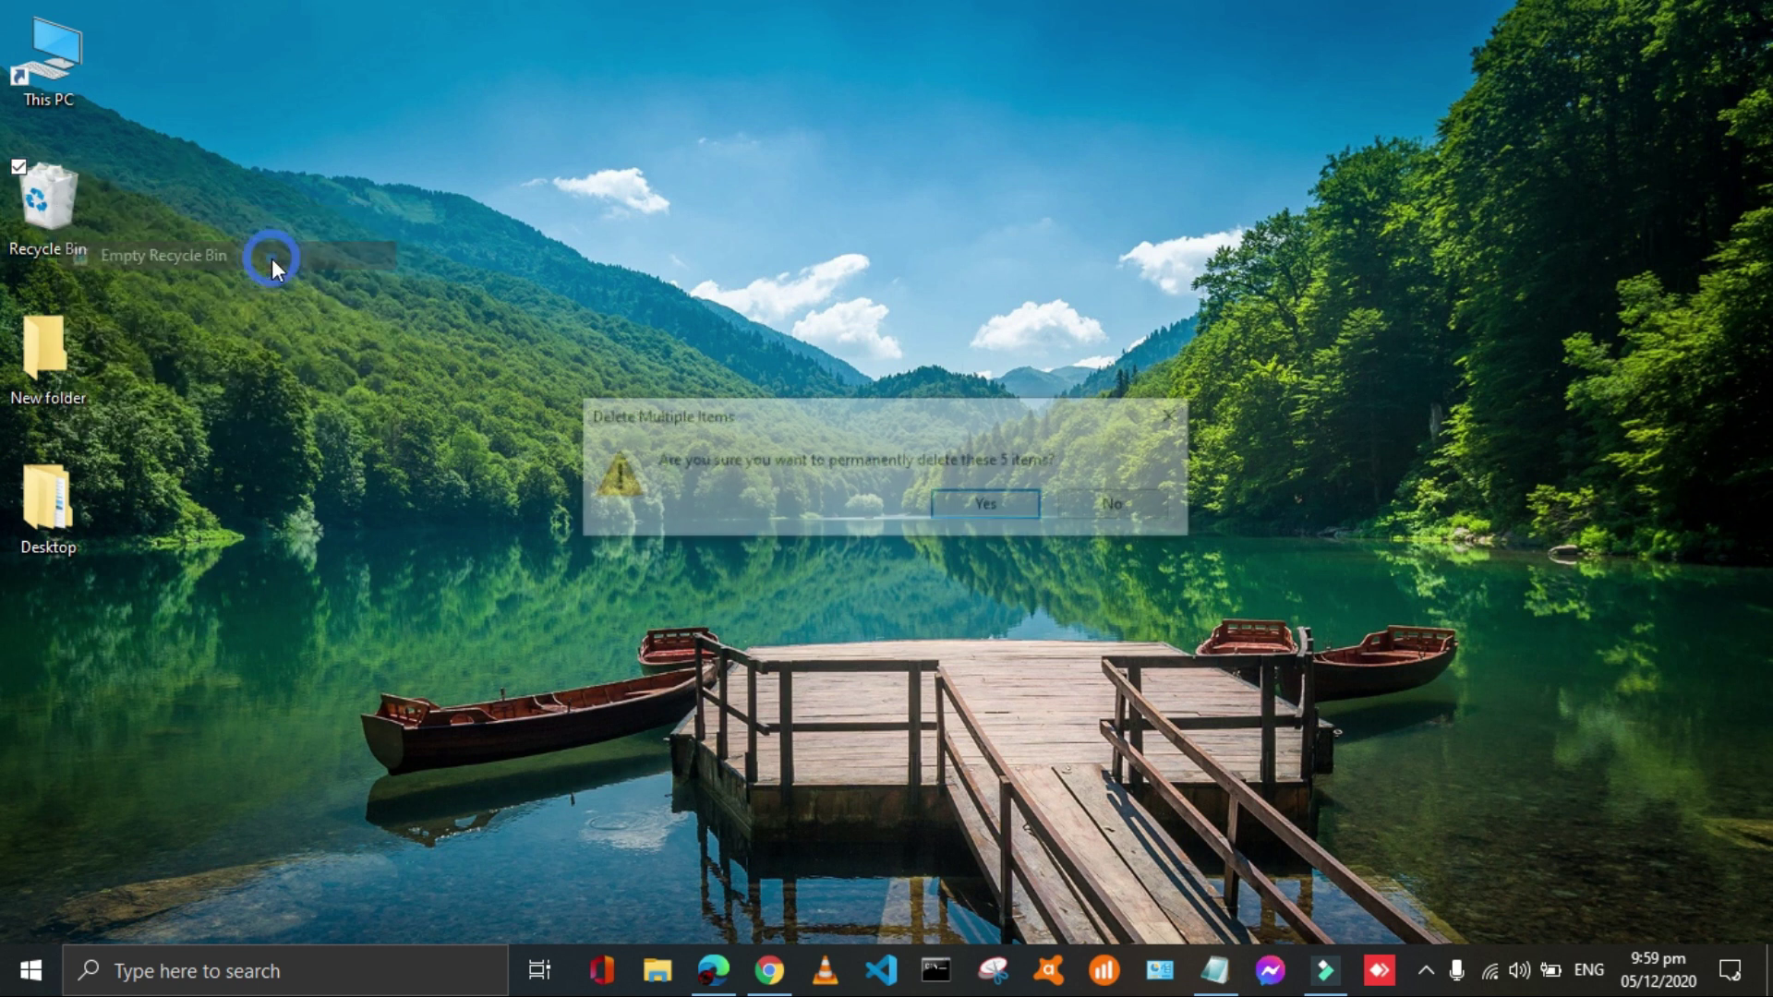
pyautogui.click(949, 509)
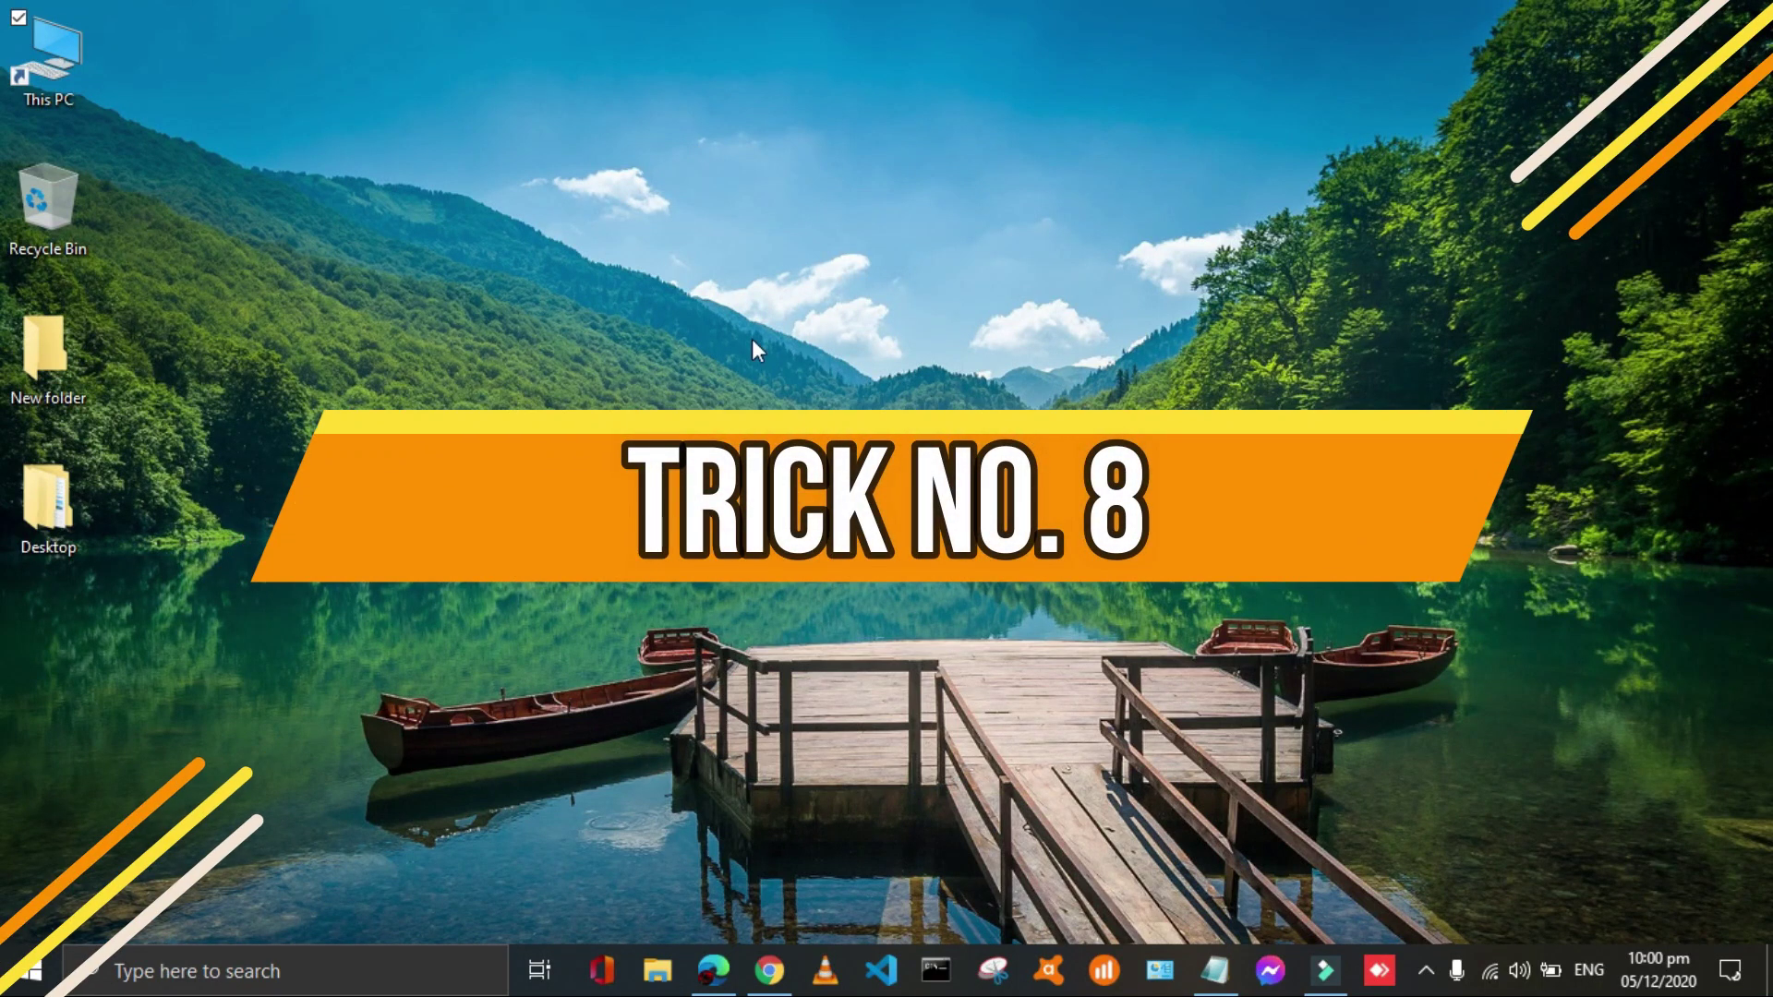
# - Open the properties of Local Disk (C:) from This PC
pyautogui.doubleClick(69, 52)
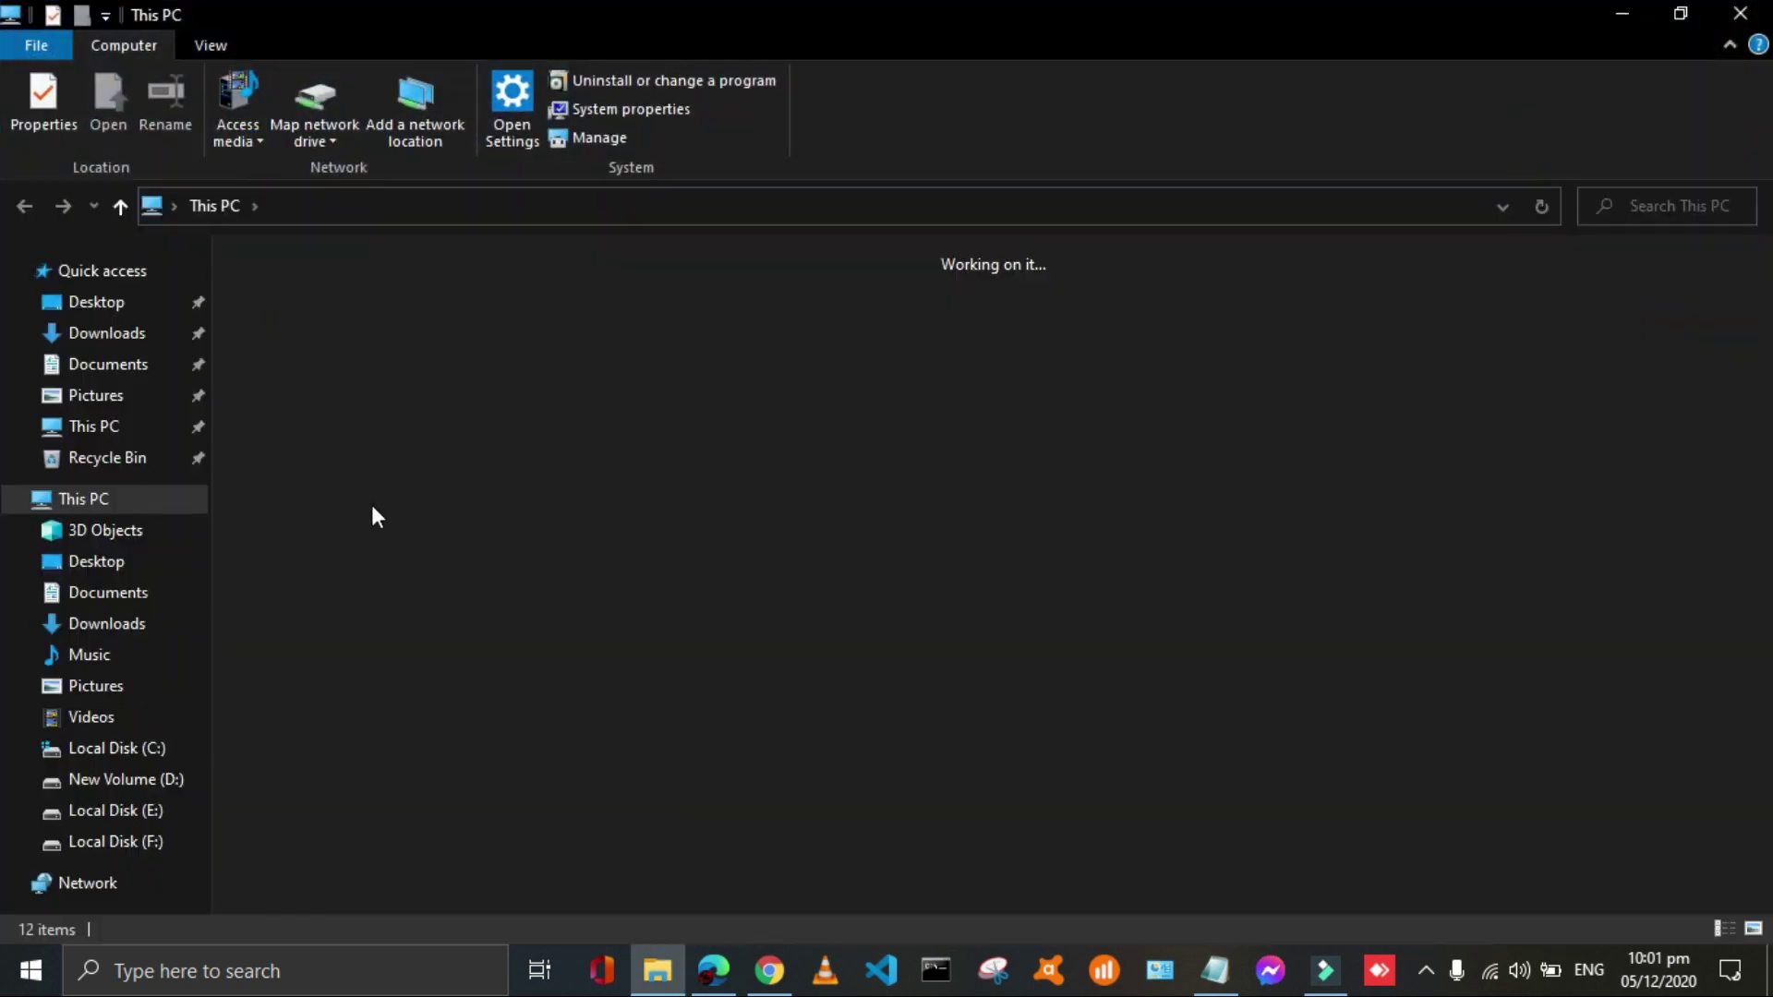
pyautogui.click(408, 509)
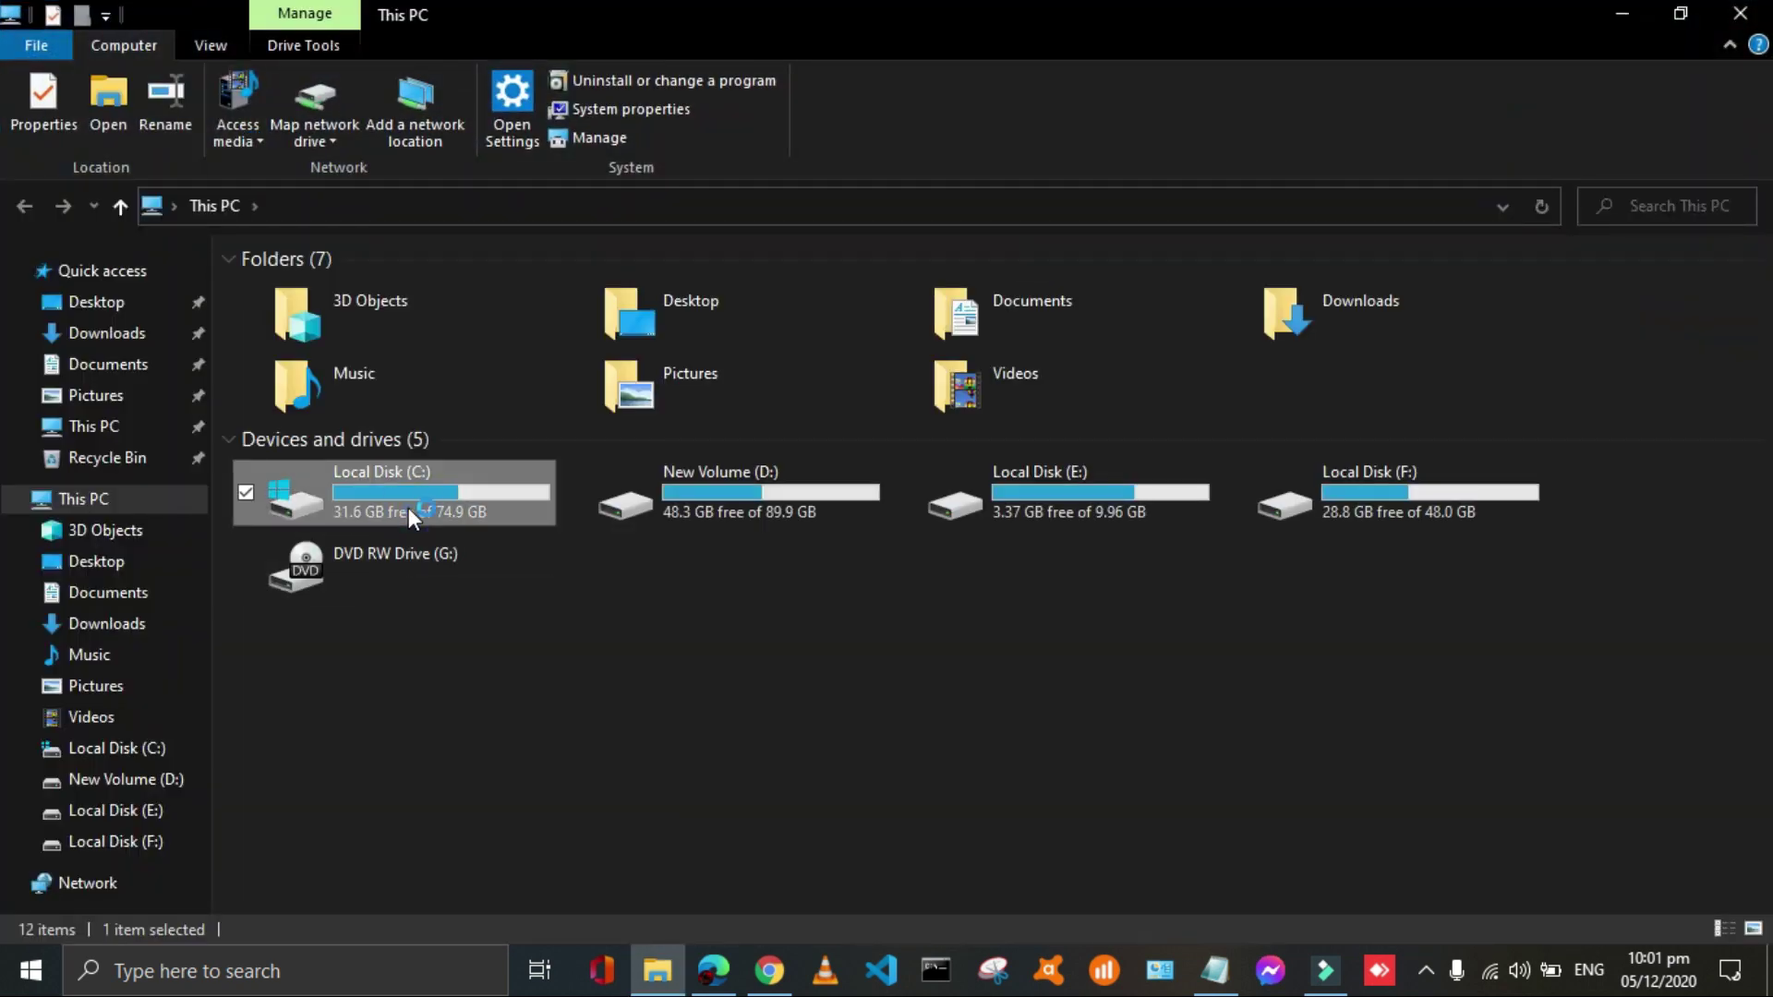
pyautogui.rightClick(409, 508)
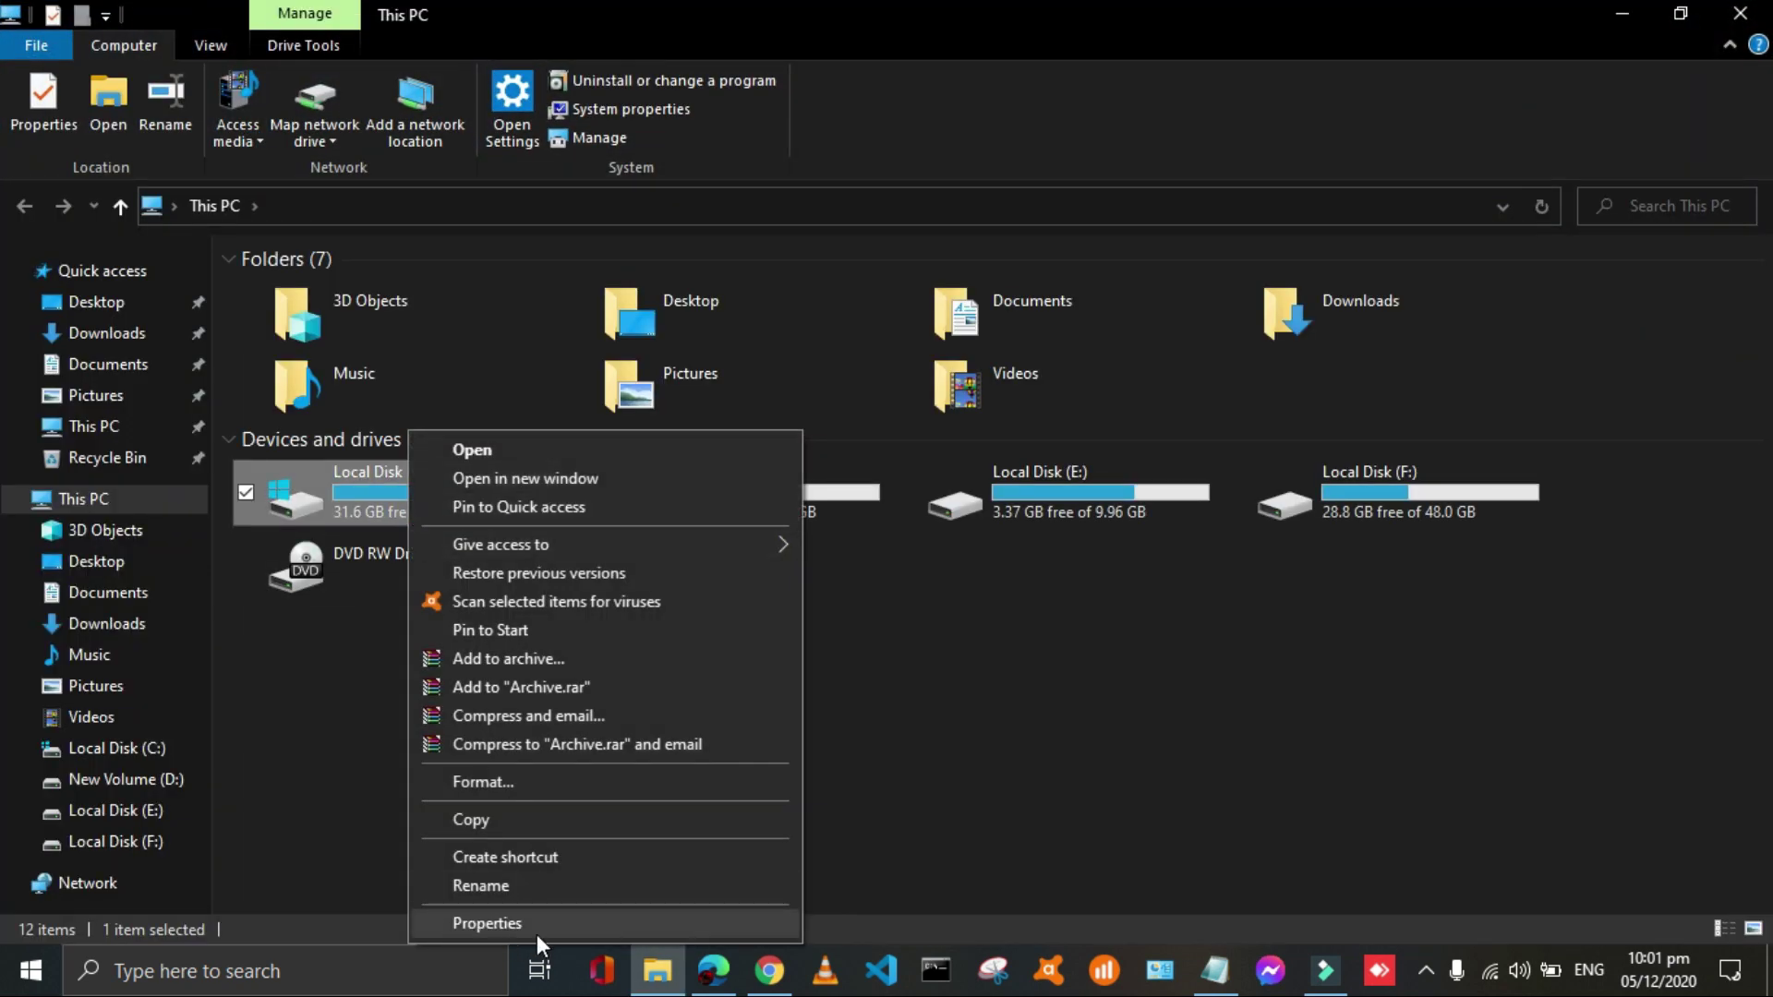
pyautogui.click(582, 925)
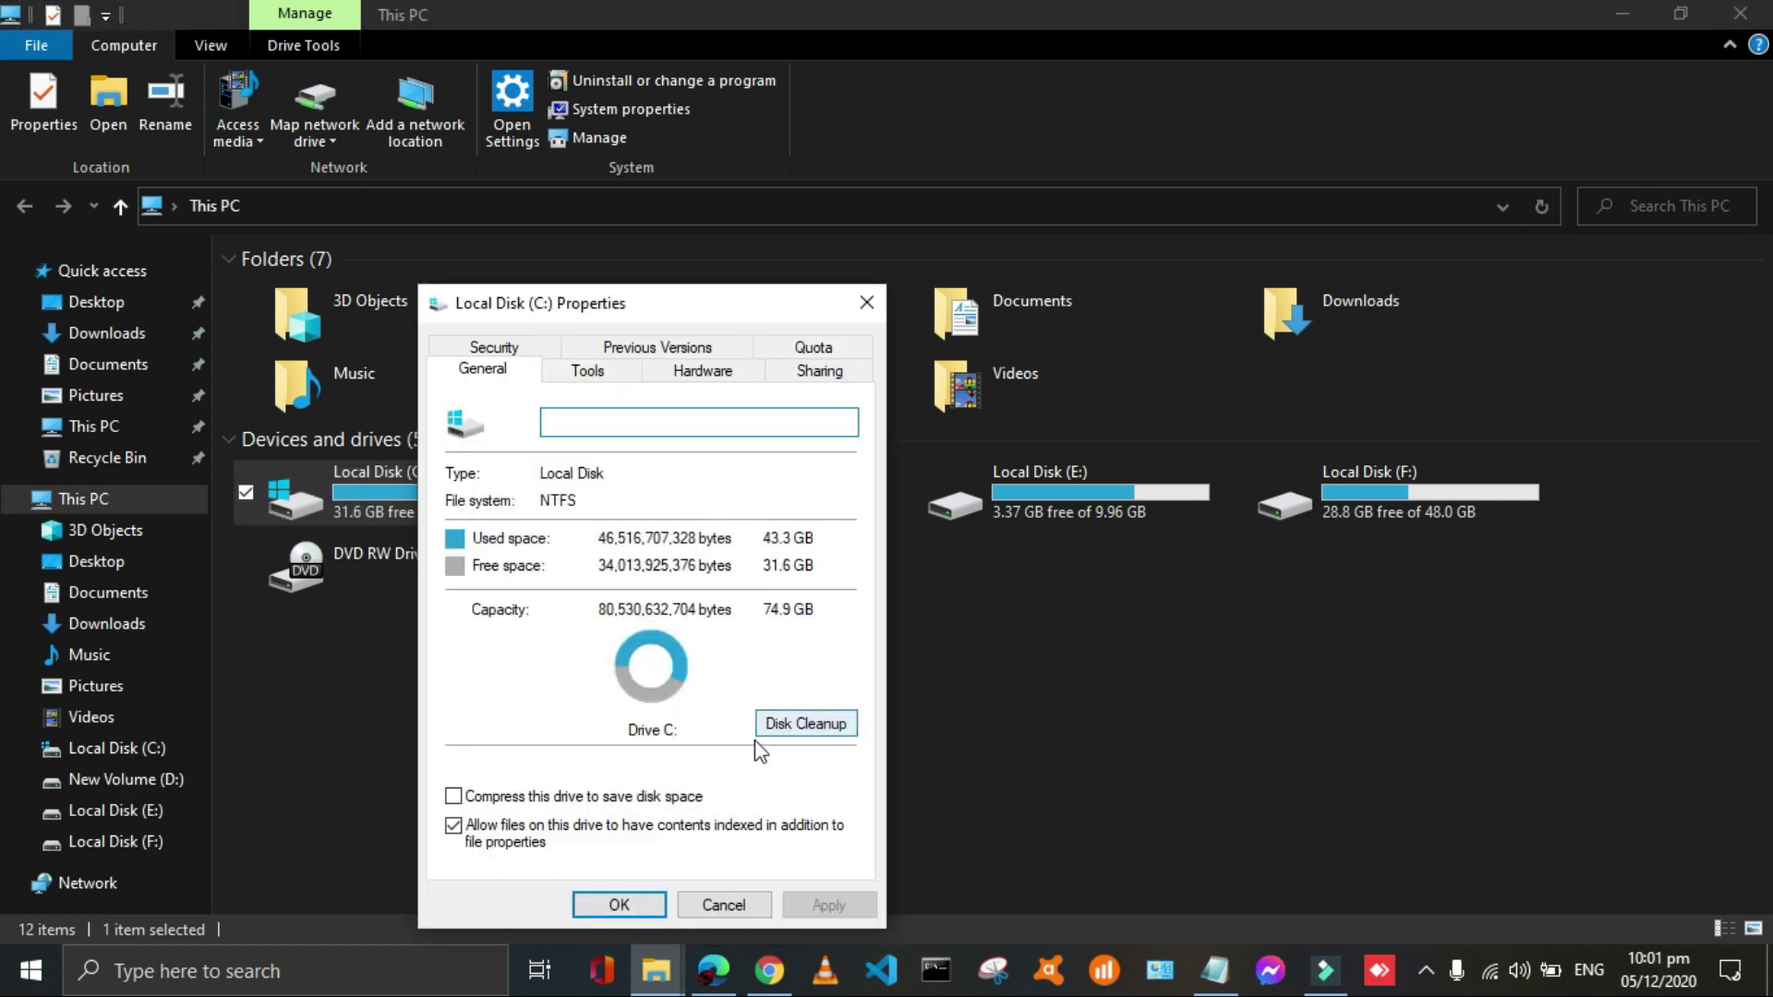
# - Clean up DirectX Shader Cache, Delivery Optimization Files and Temporary files on drive C
pyautogui.click(815, 733)
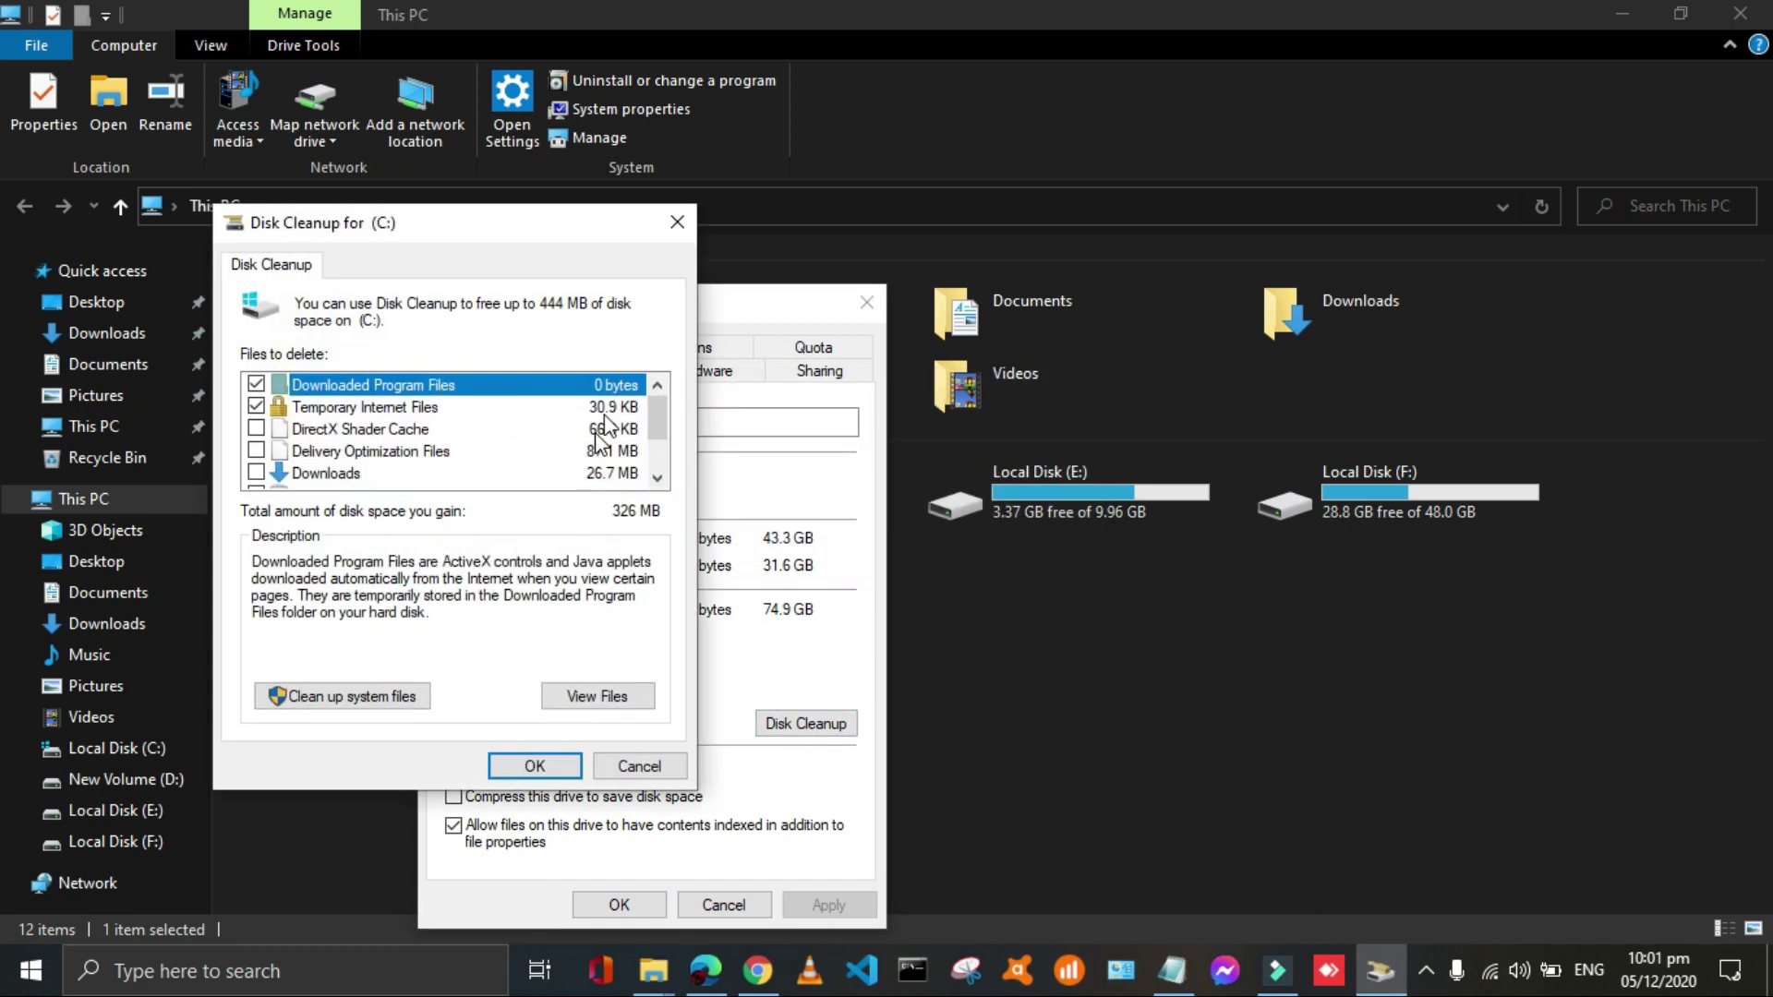
pyautogui.click(257, 431)
pyautogui.click(256, 452)
pyautogui.moveTo(655, 412); pyautogui.dragTo(661, 446)
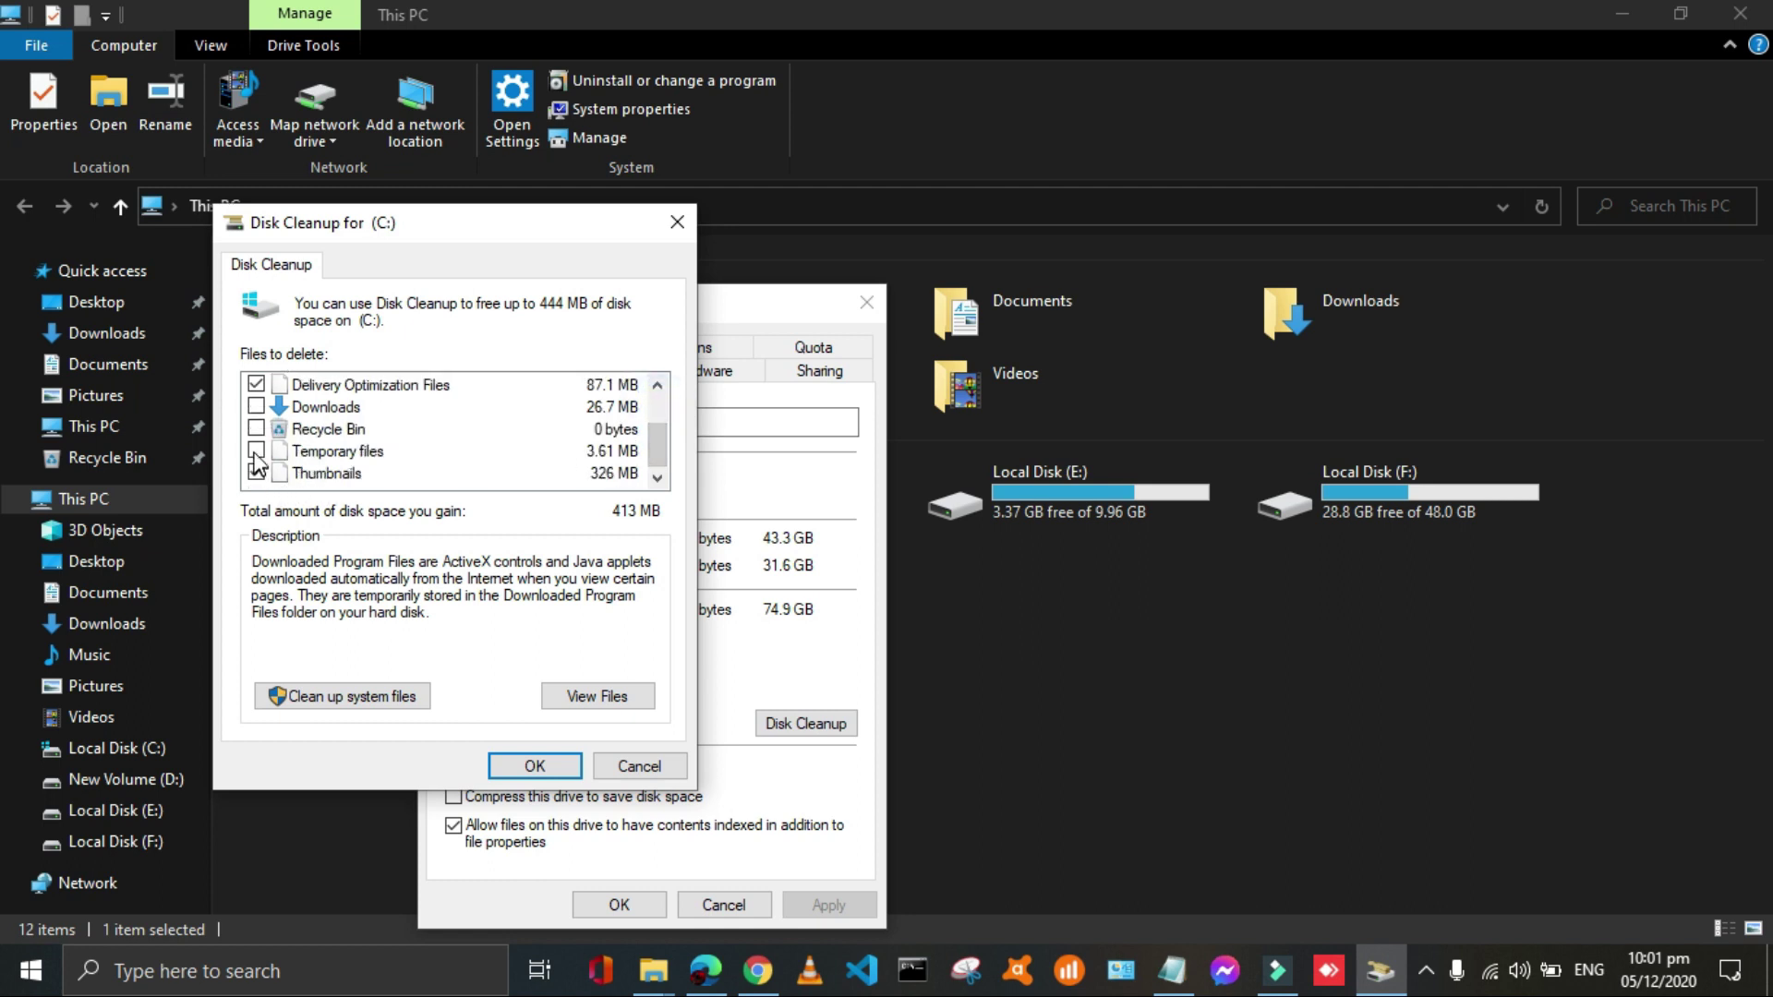
pyautogui.click(255, 454)
pyautogui.click(533, 769)
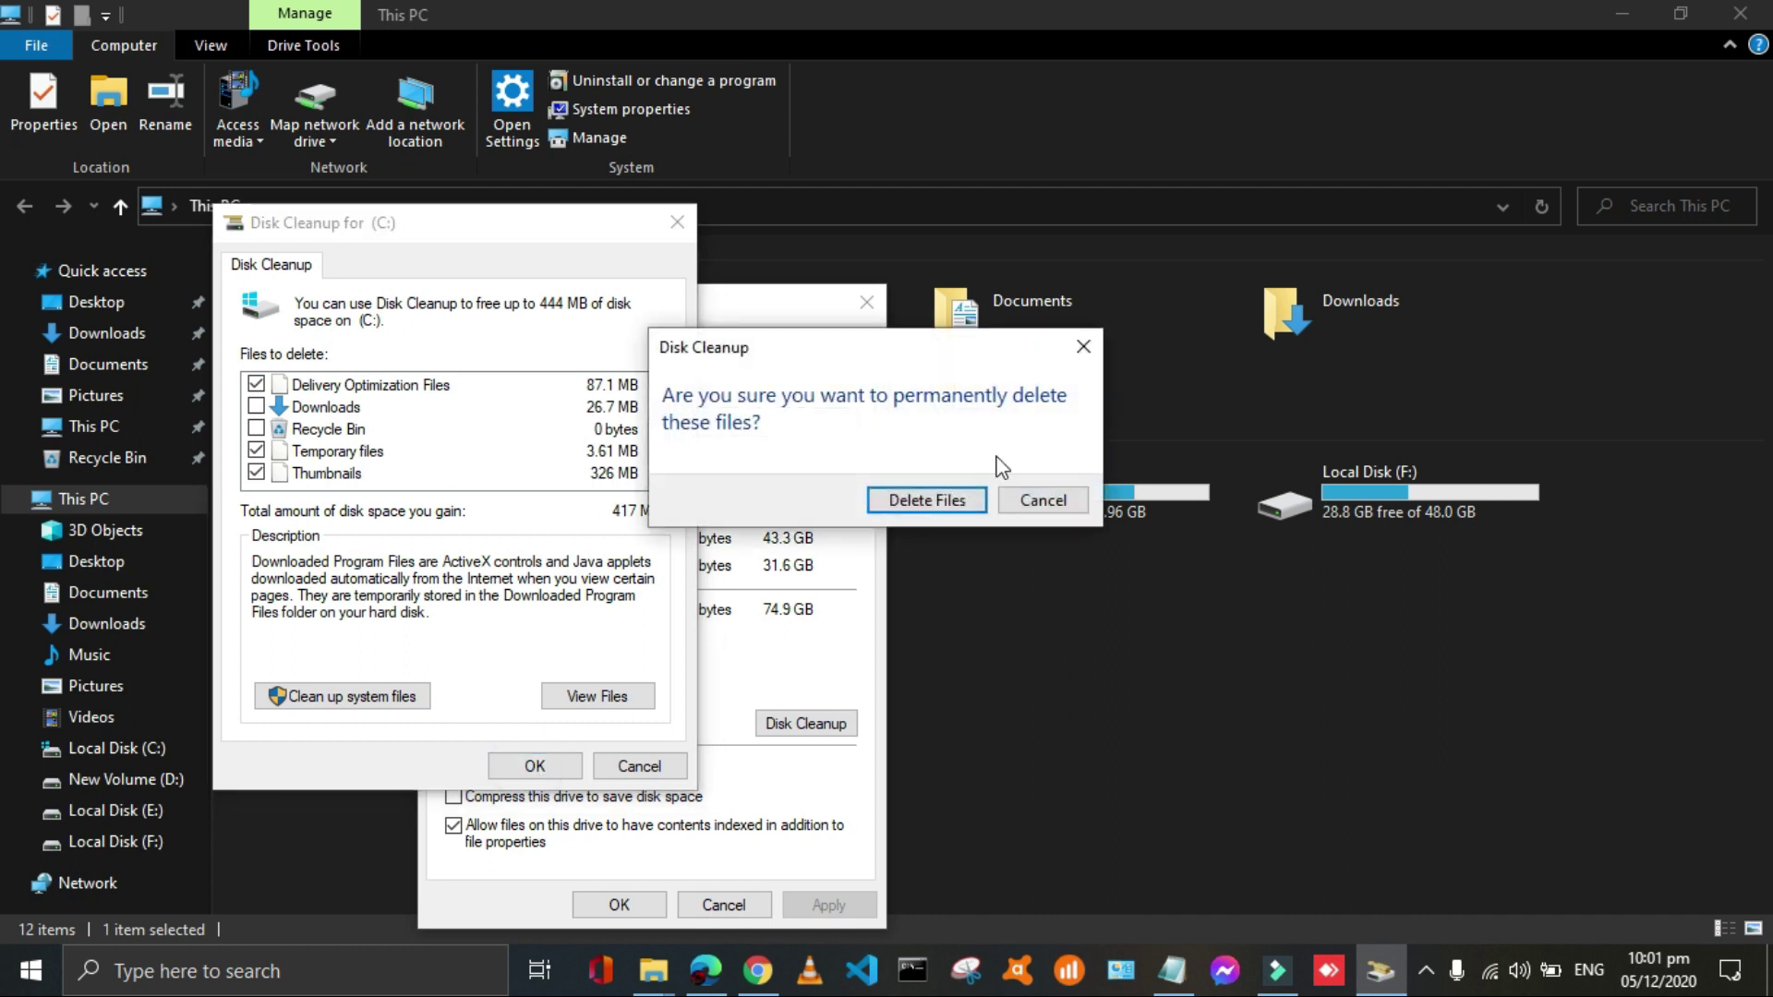
pyautogui.click(925, 506)
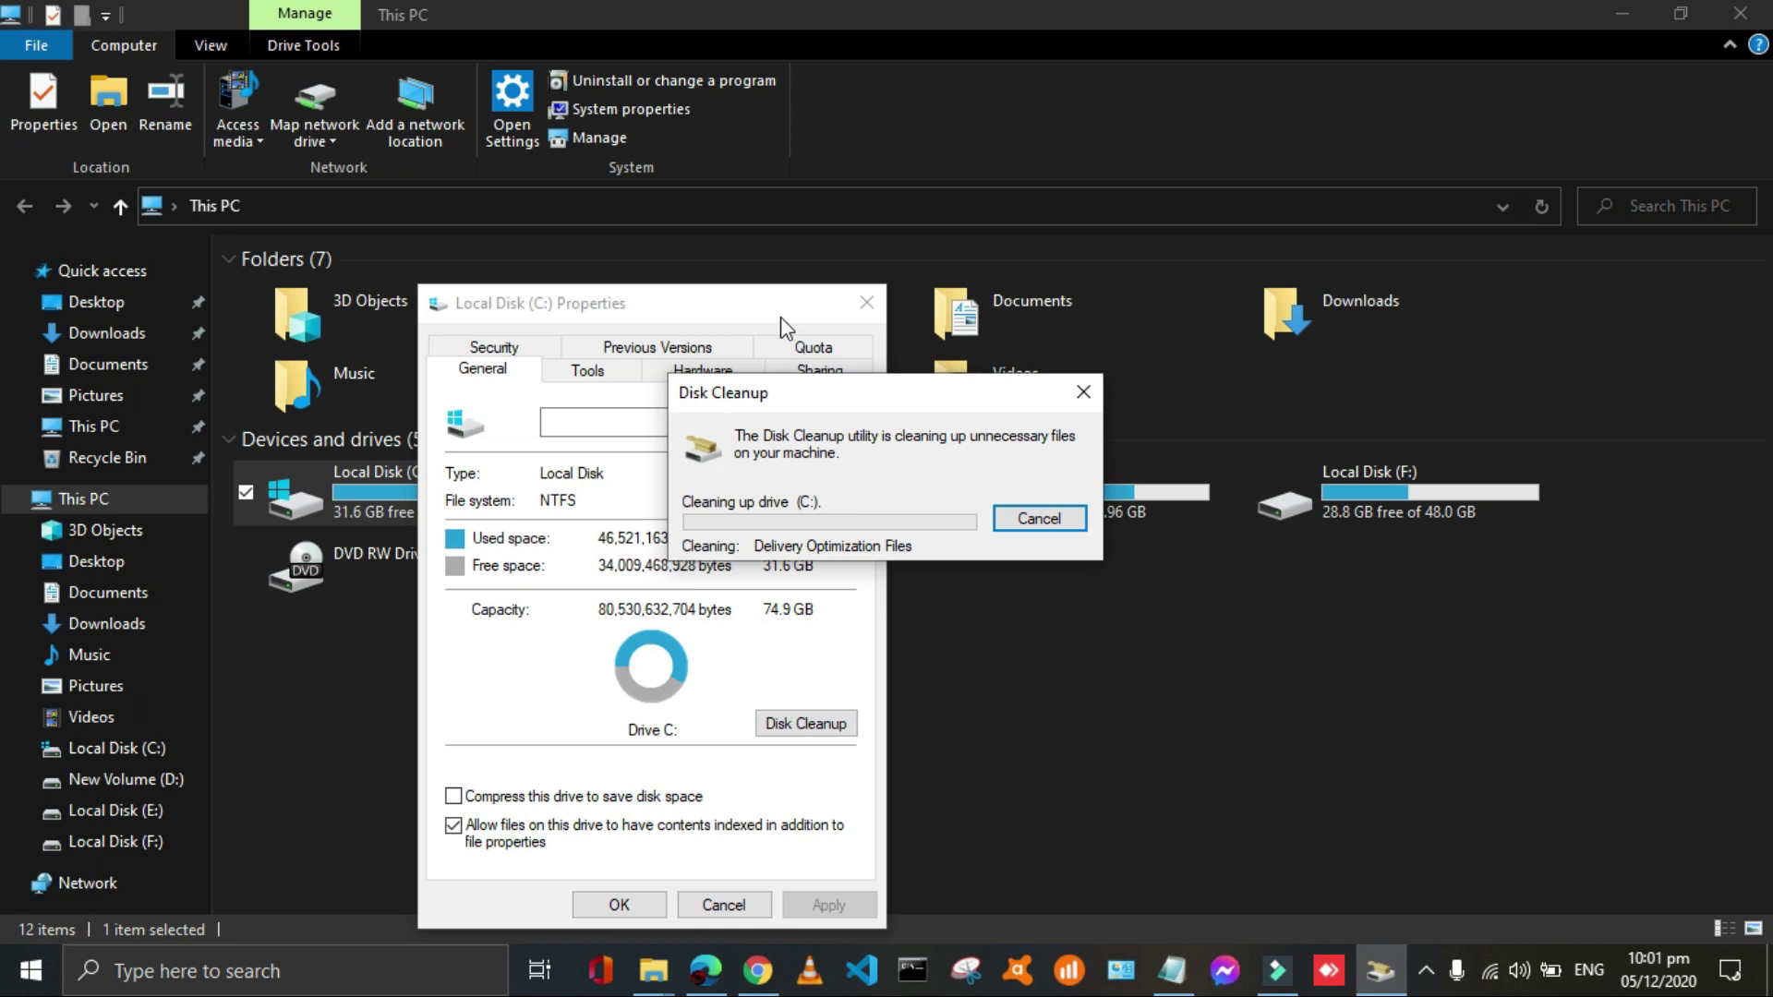
# - Close C: Properties, launch Drive Tools Cleanup for C:, then close it and This PC
pyautogui.click(865, 308)
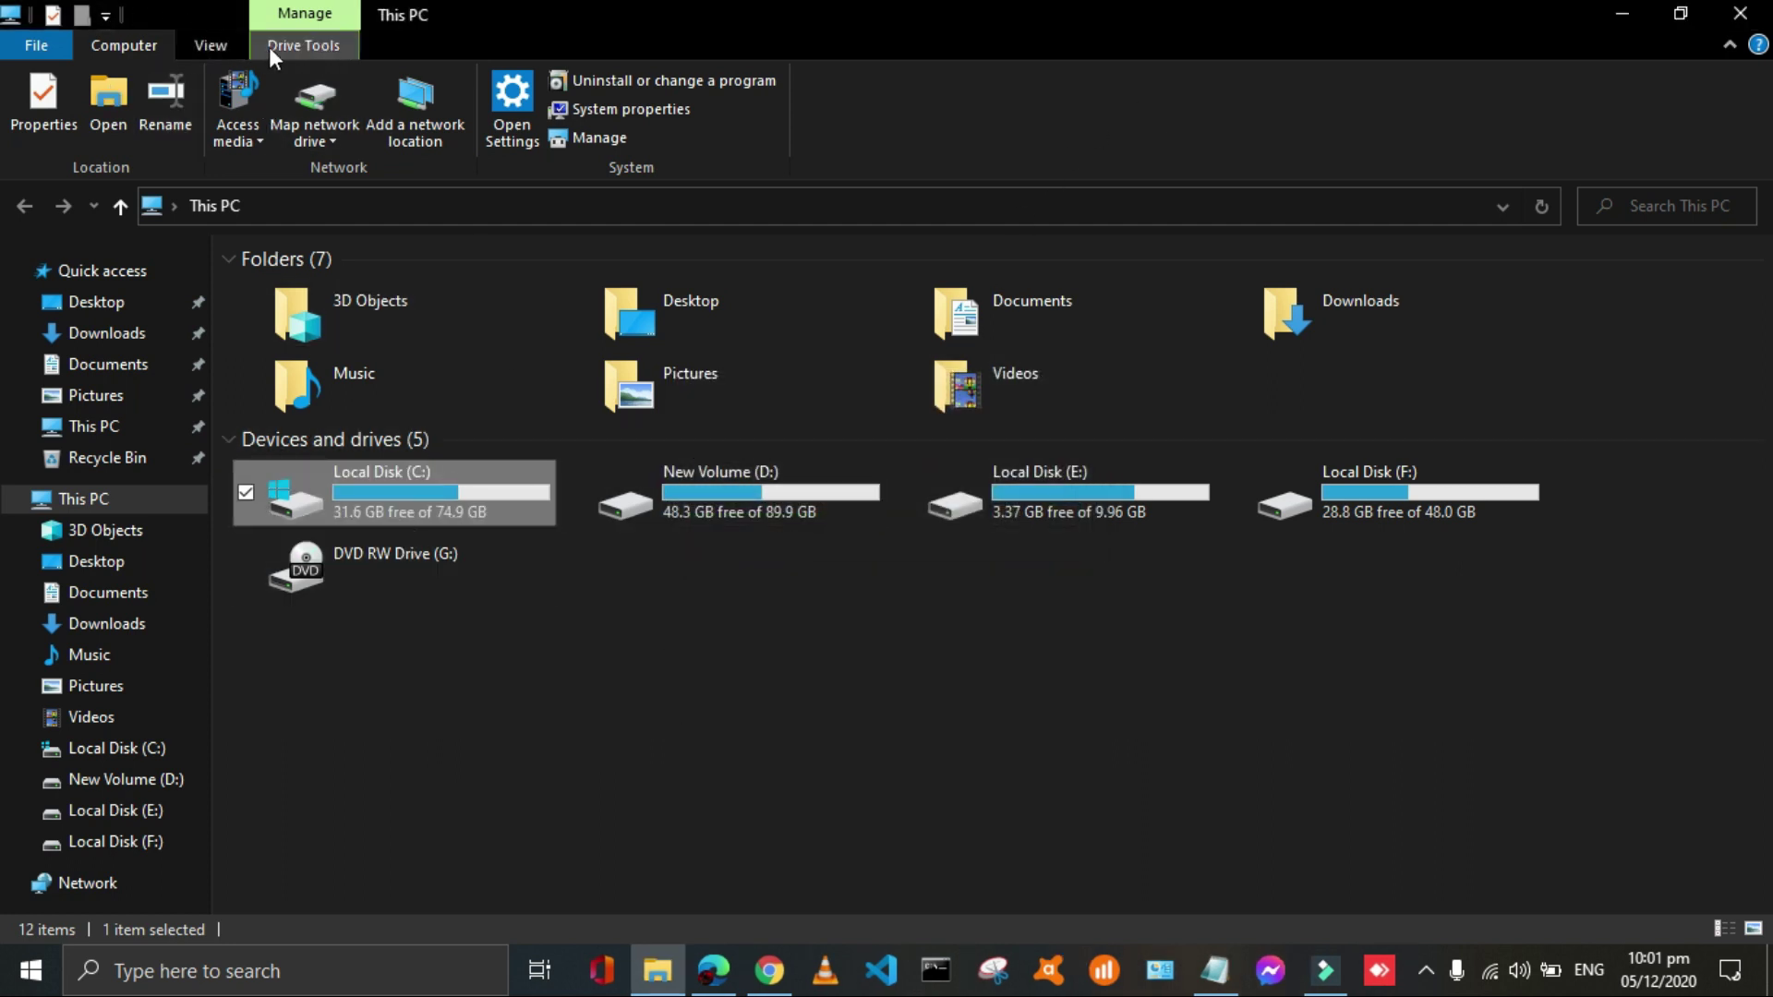
pyautogui.click(508, 622)
pyautogui.click(371, 507)
pyautogui.click(296, 54)
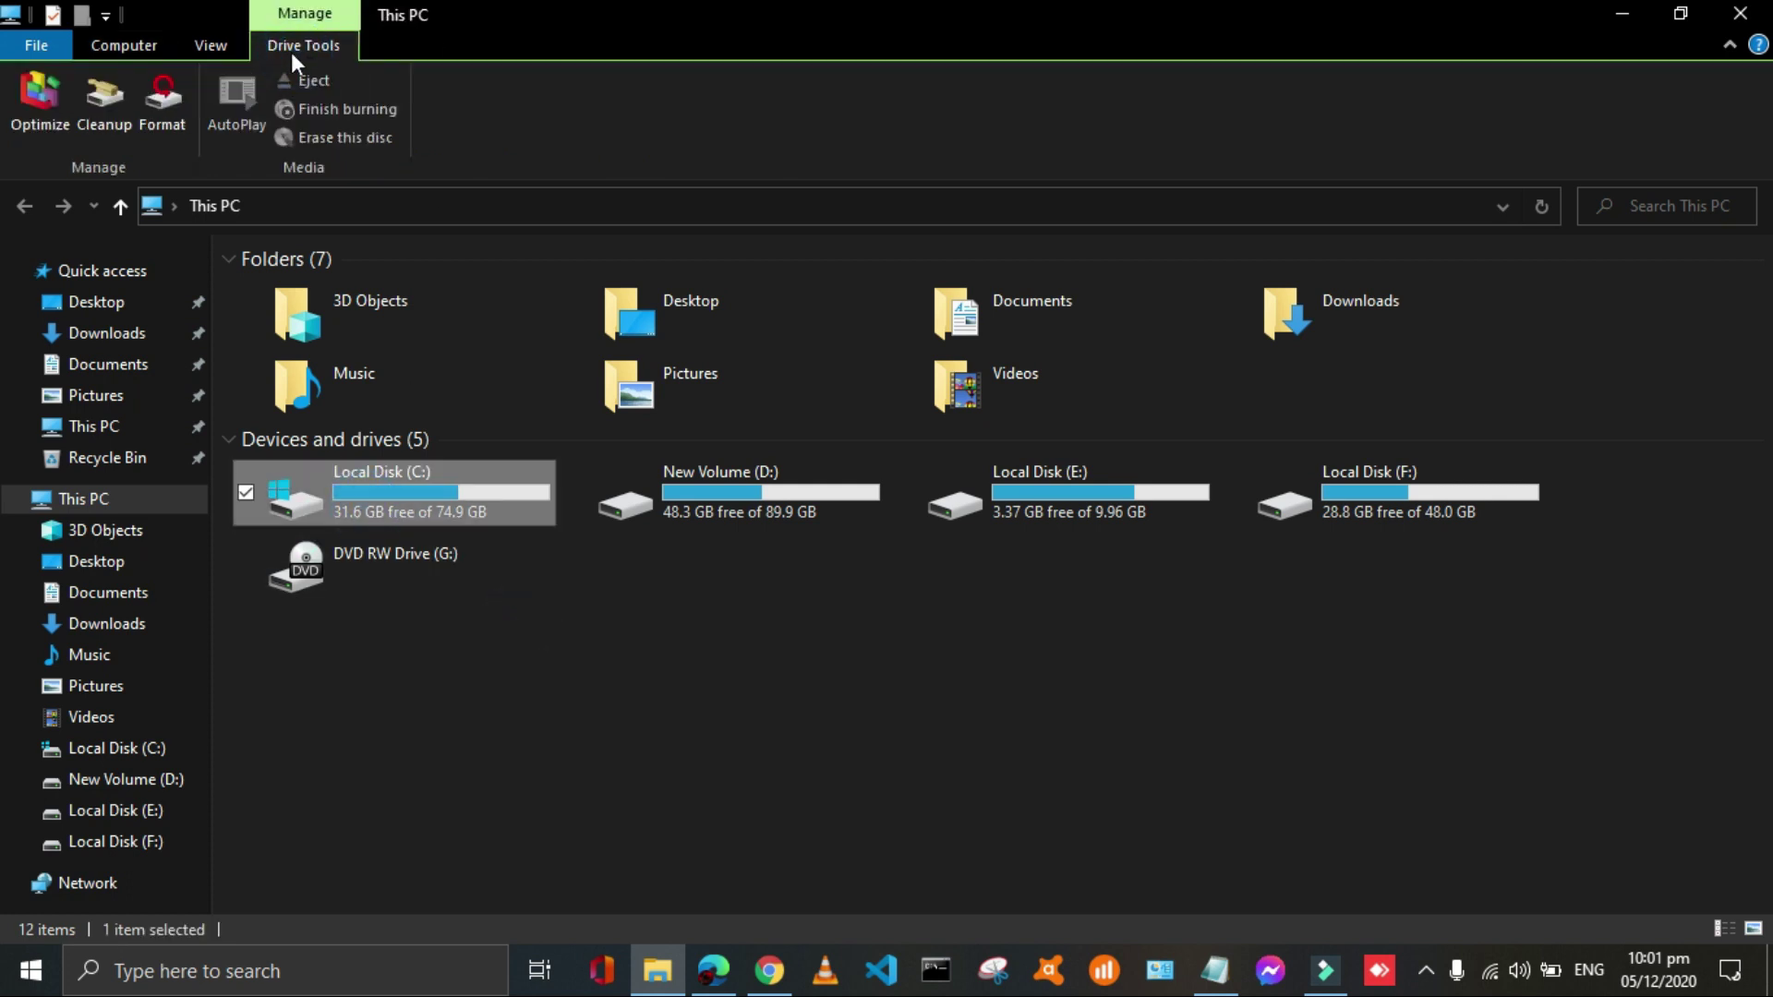
pyautogui.click(91, 93)
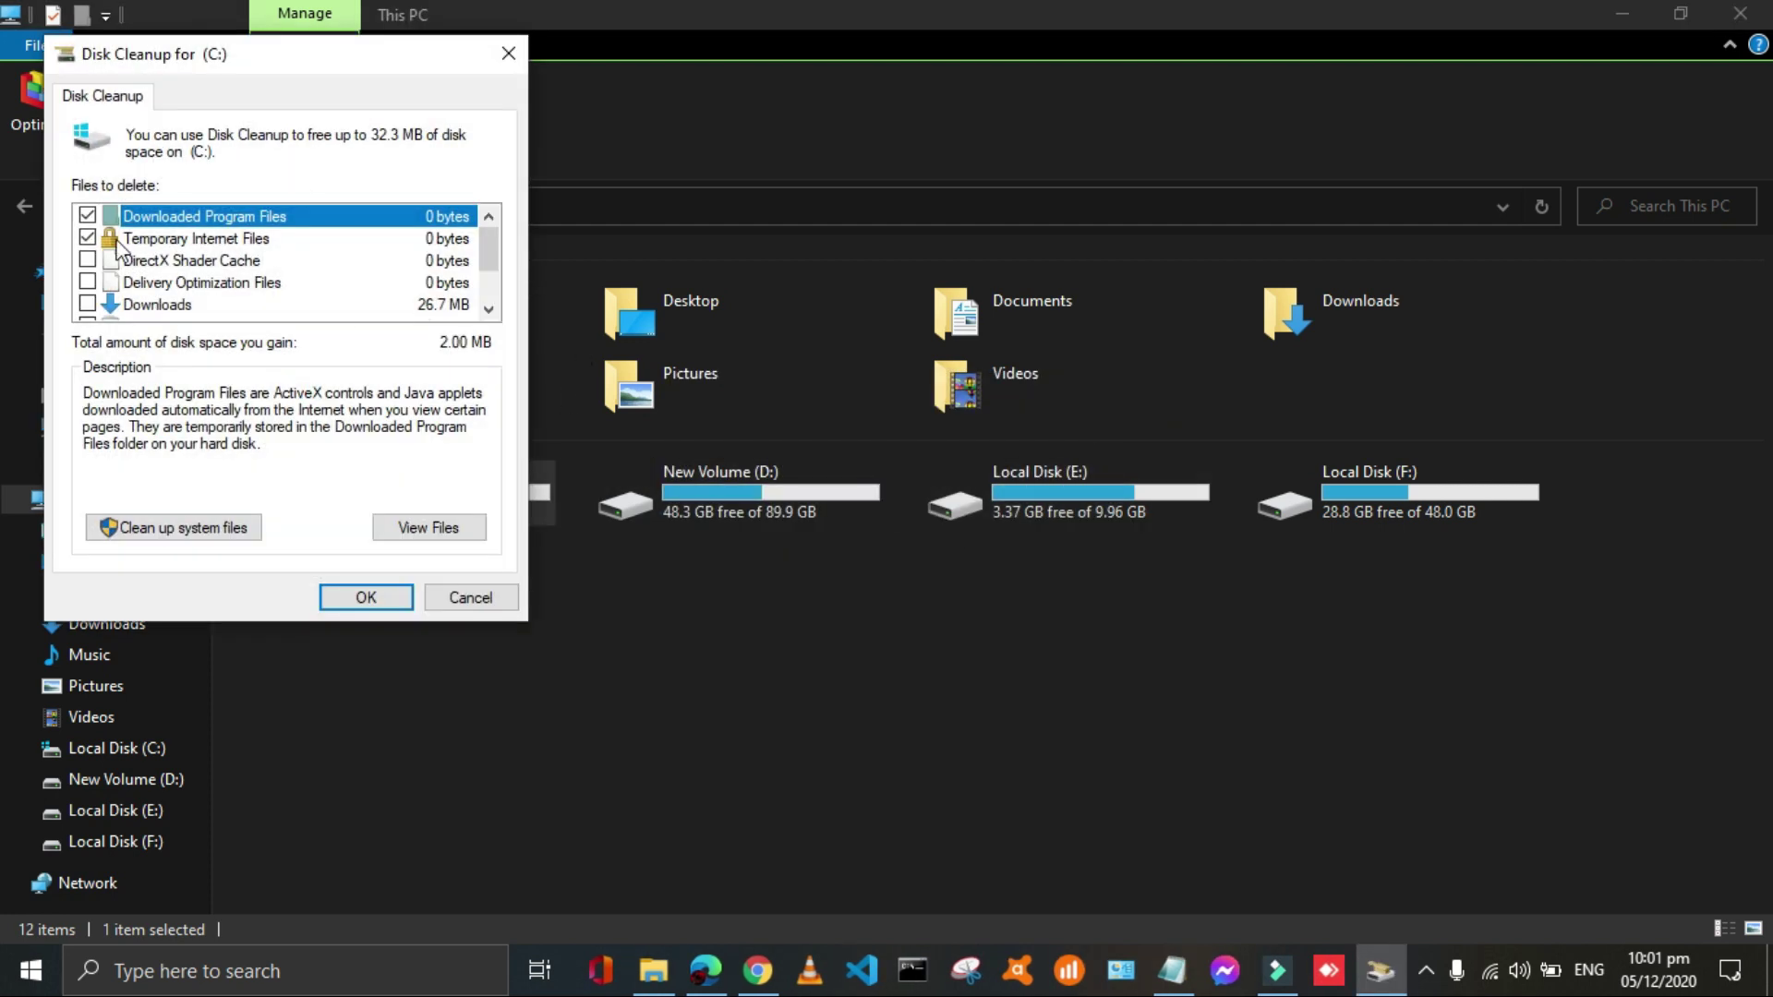
pyautogui.click(506, 63)
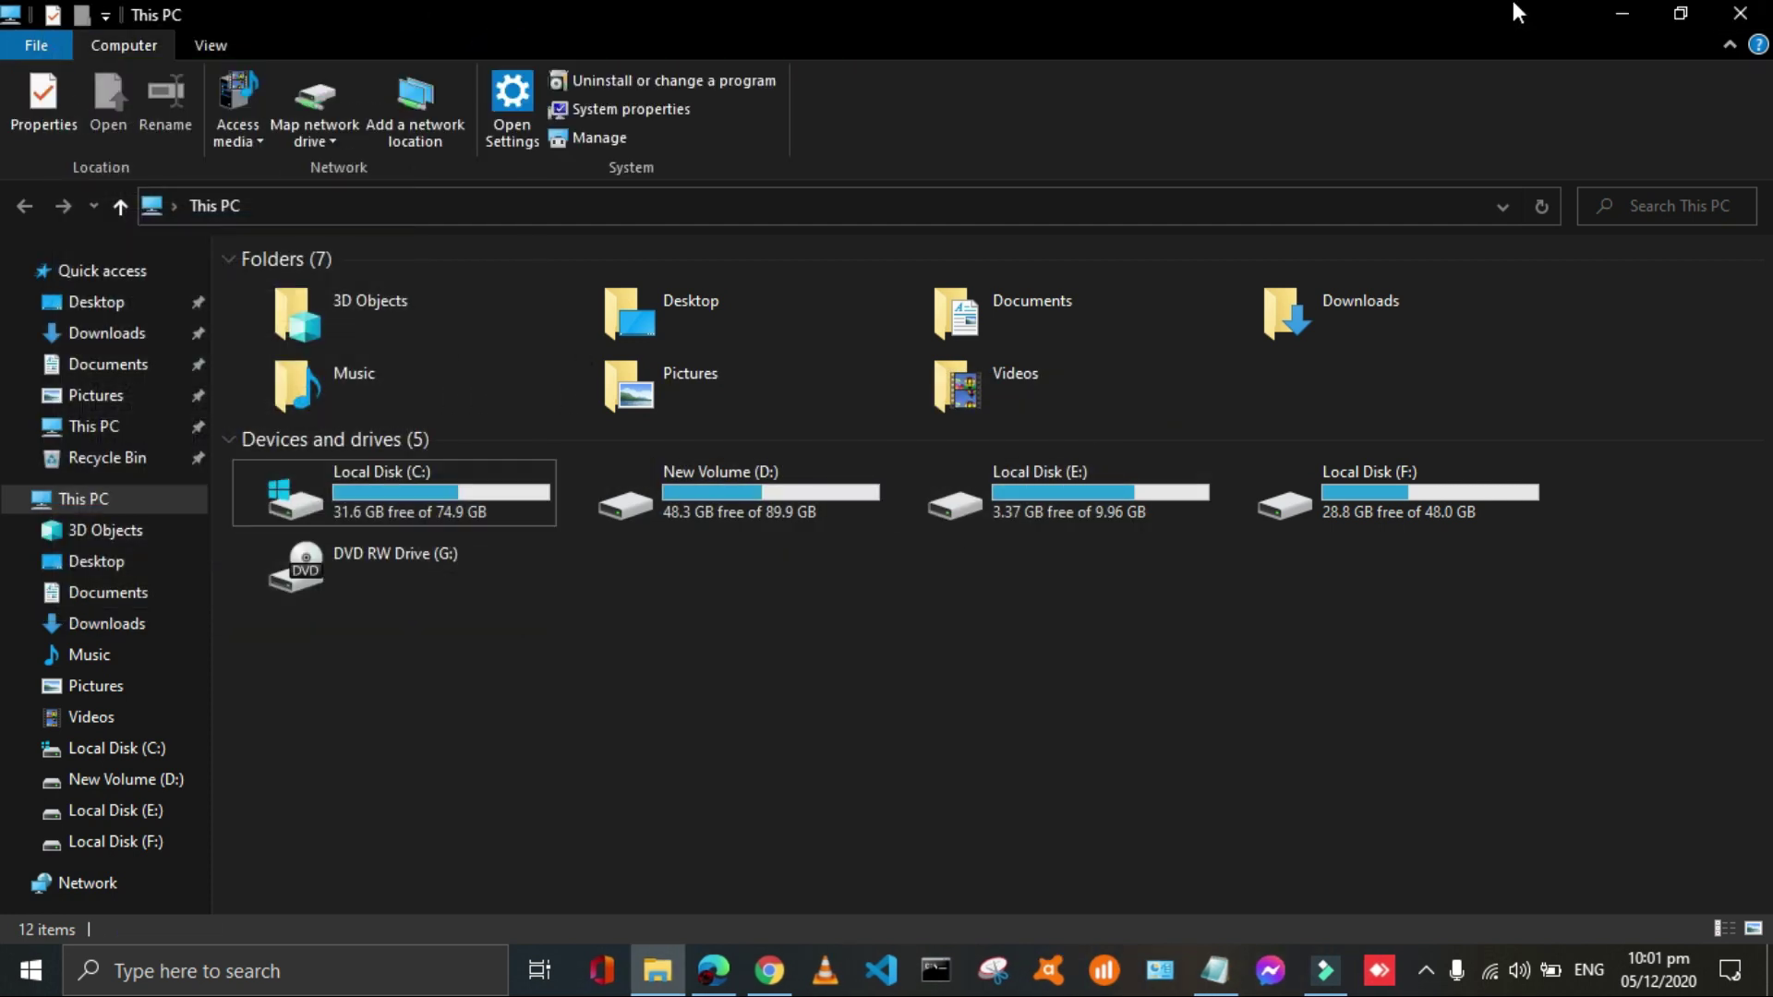
pyautogui.doubleClick(8, 14)
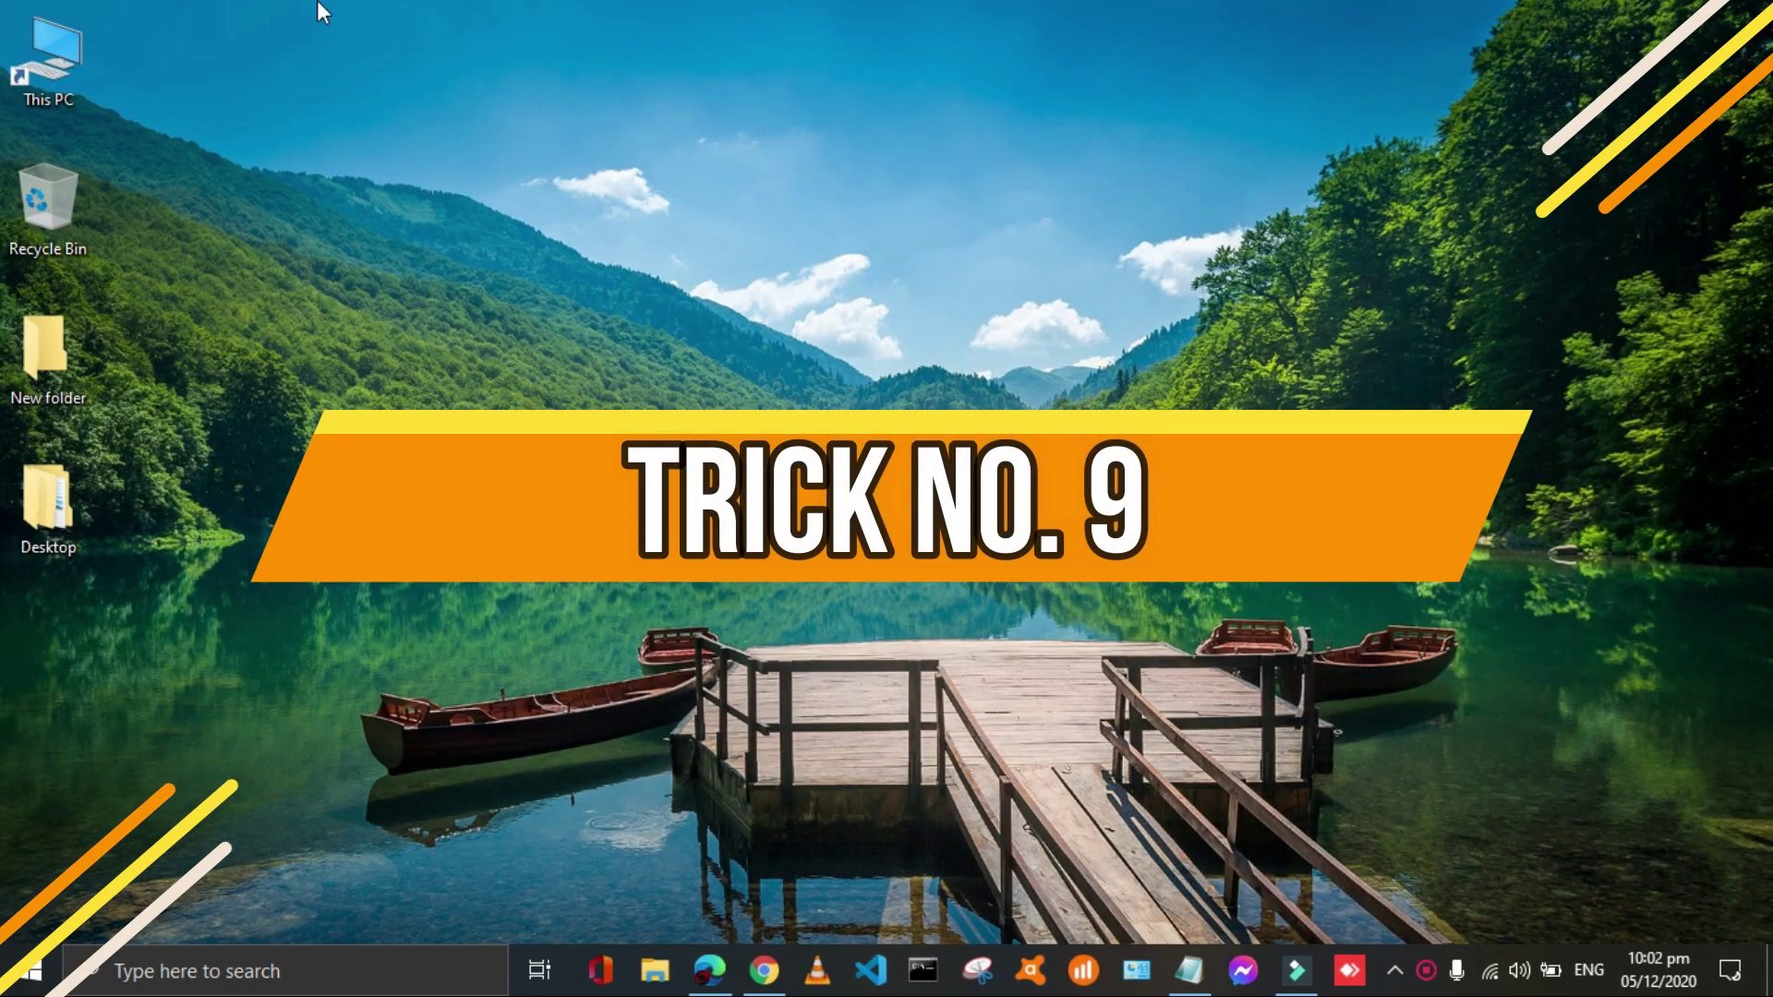
pyautogui.doubleClick(46, 42)
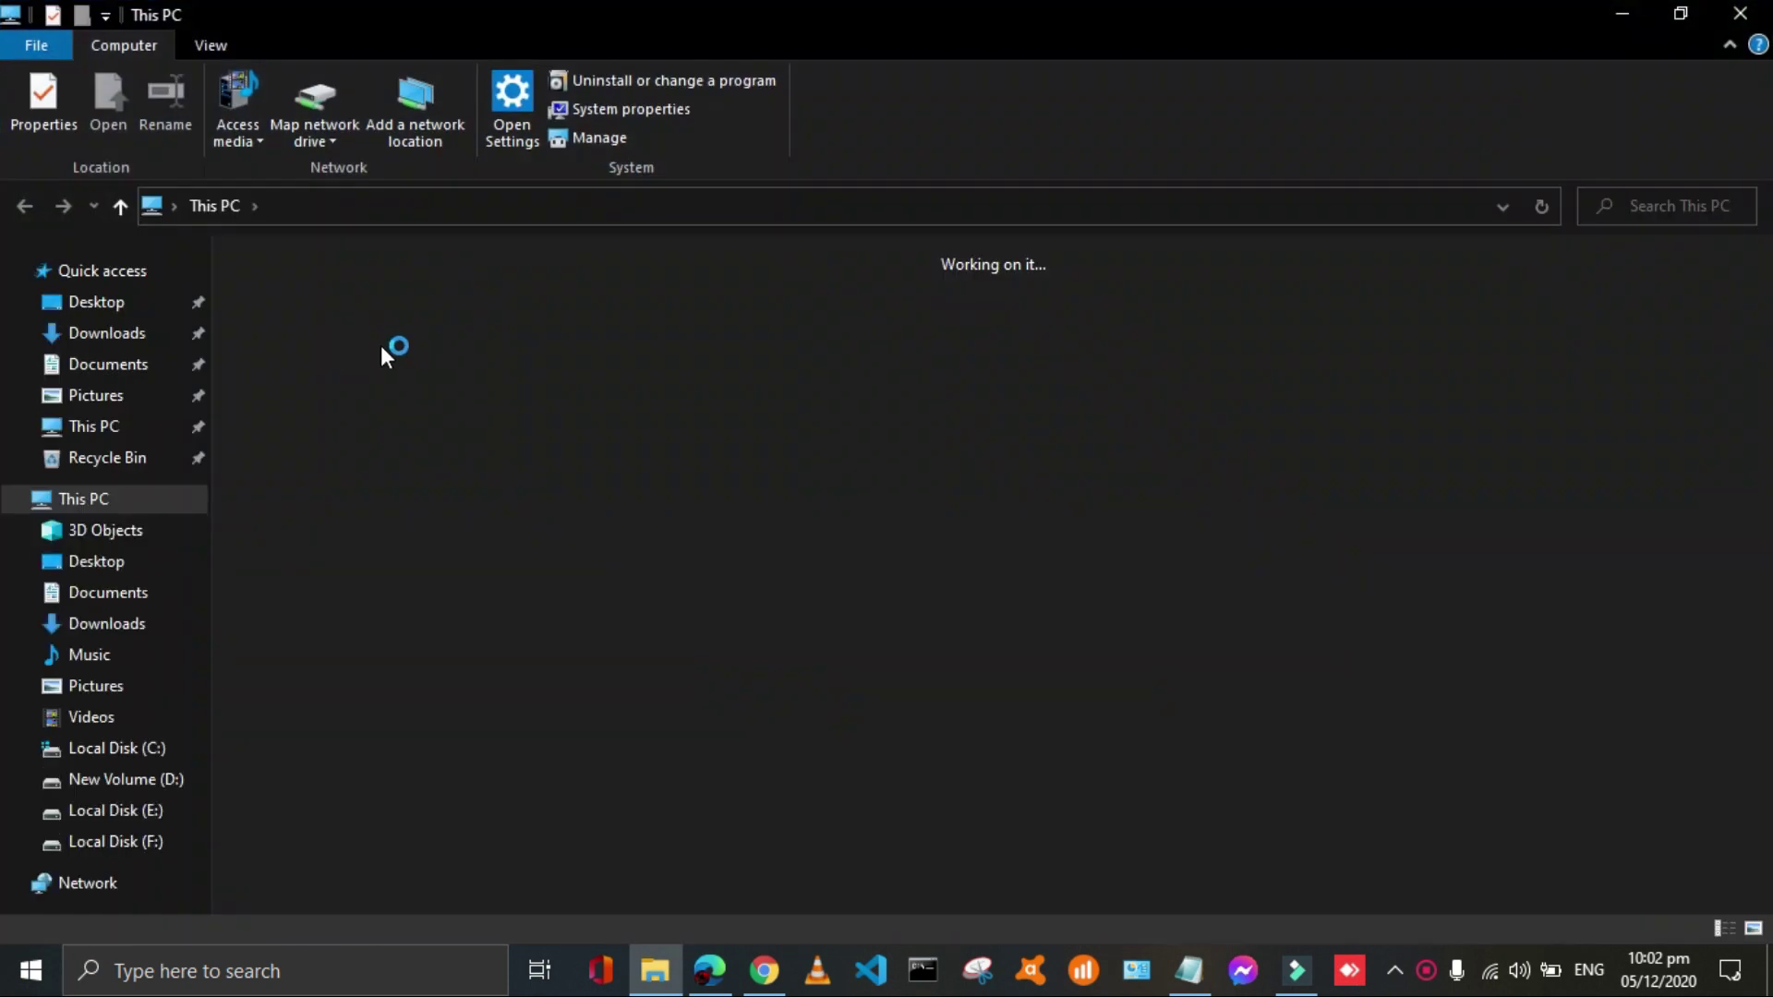
pyautogui.click(309, 492)
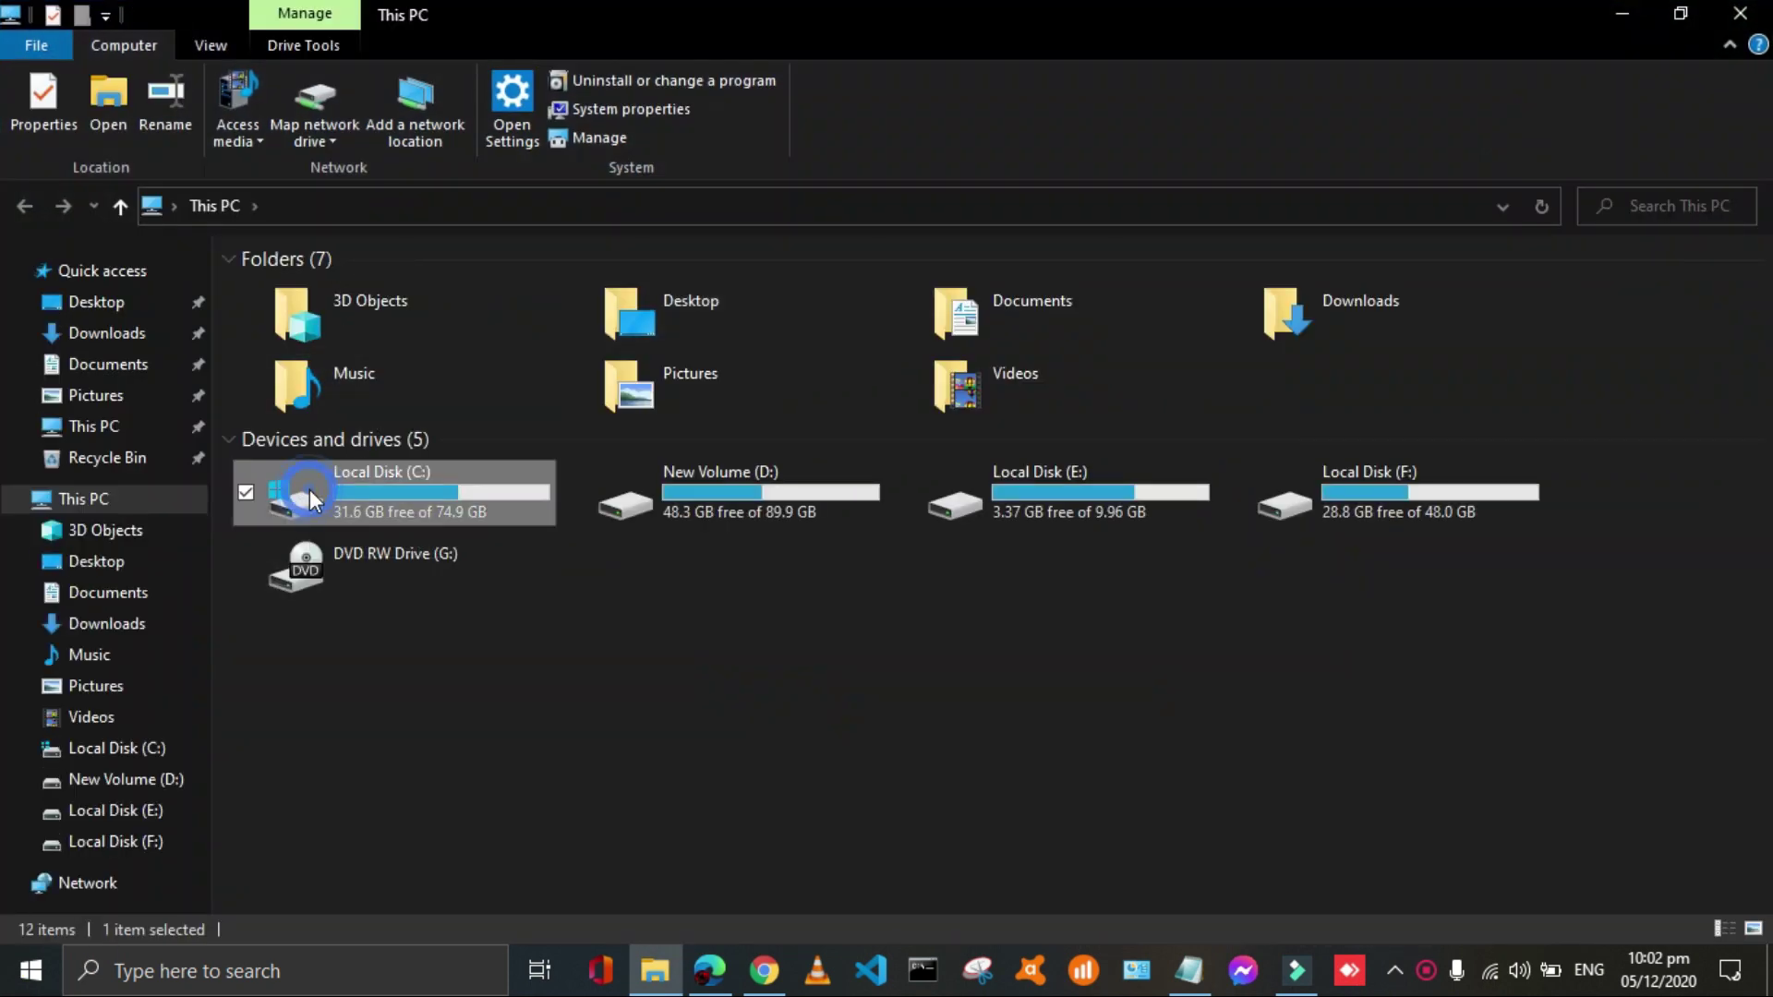
pyautogui.click(300, 43)
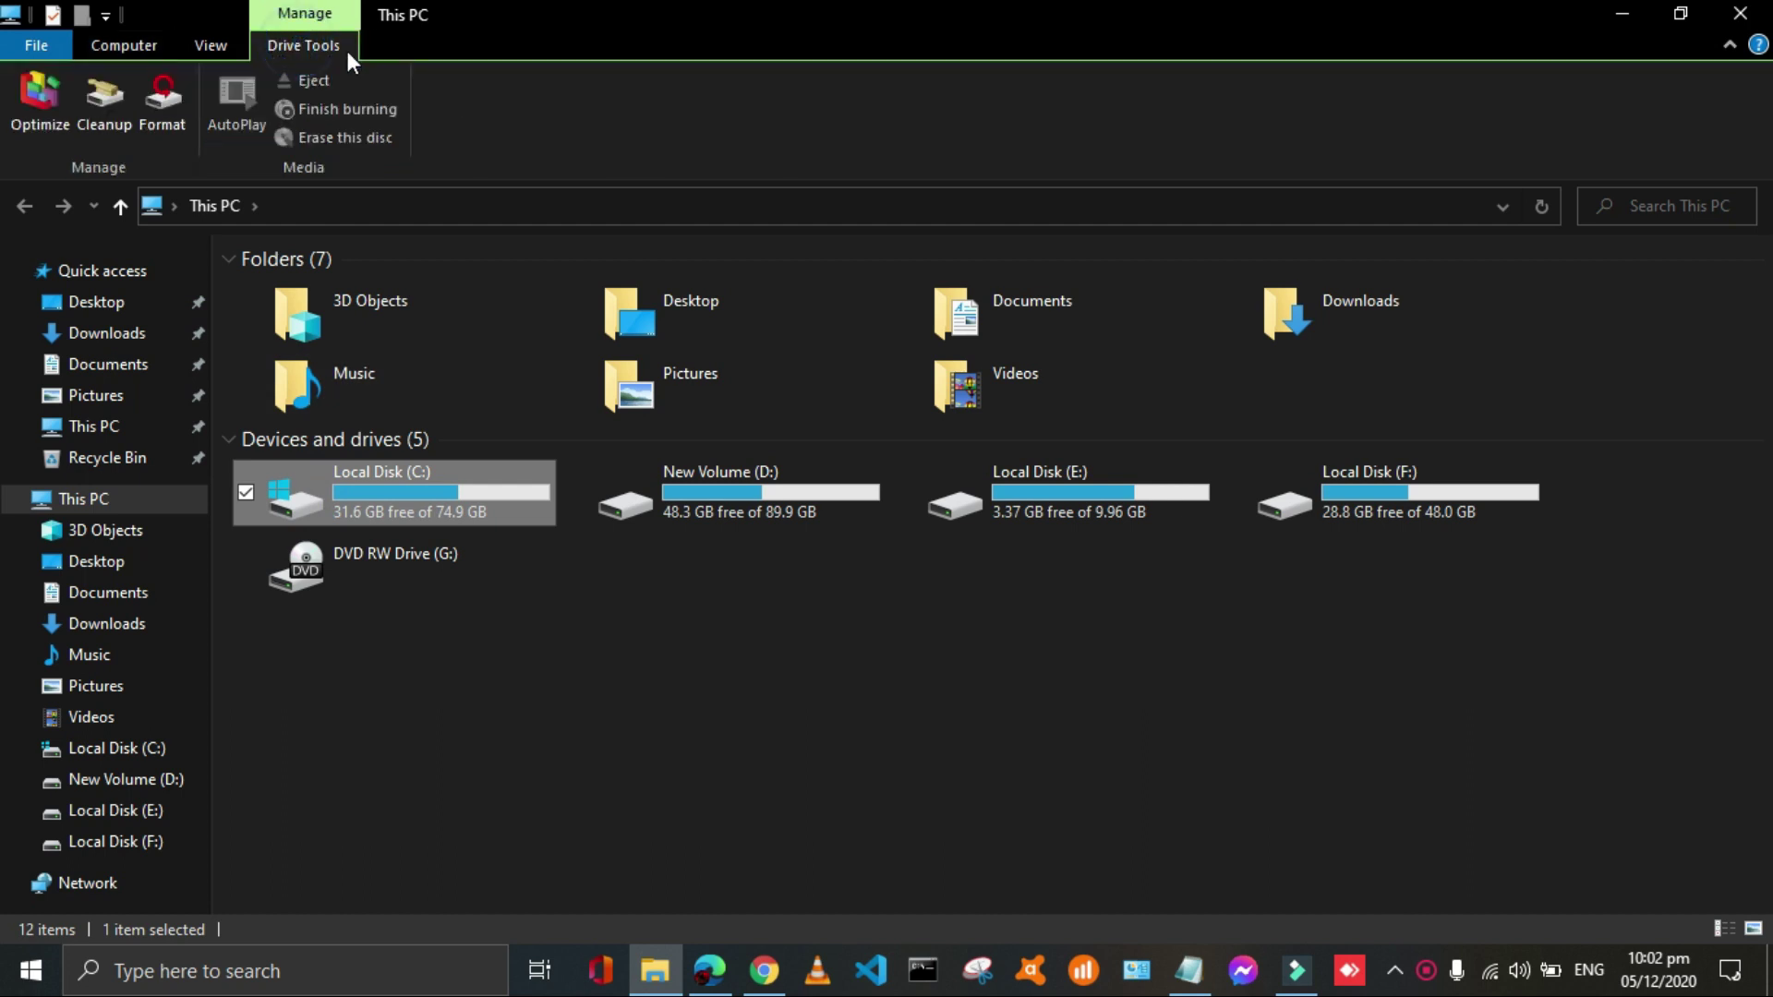
pyautogui.click(45, 106)
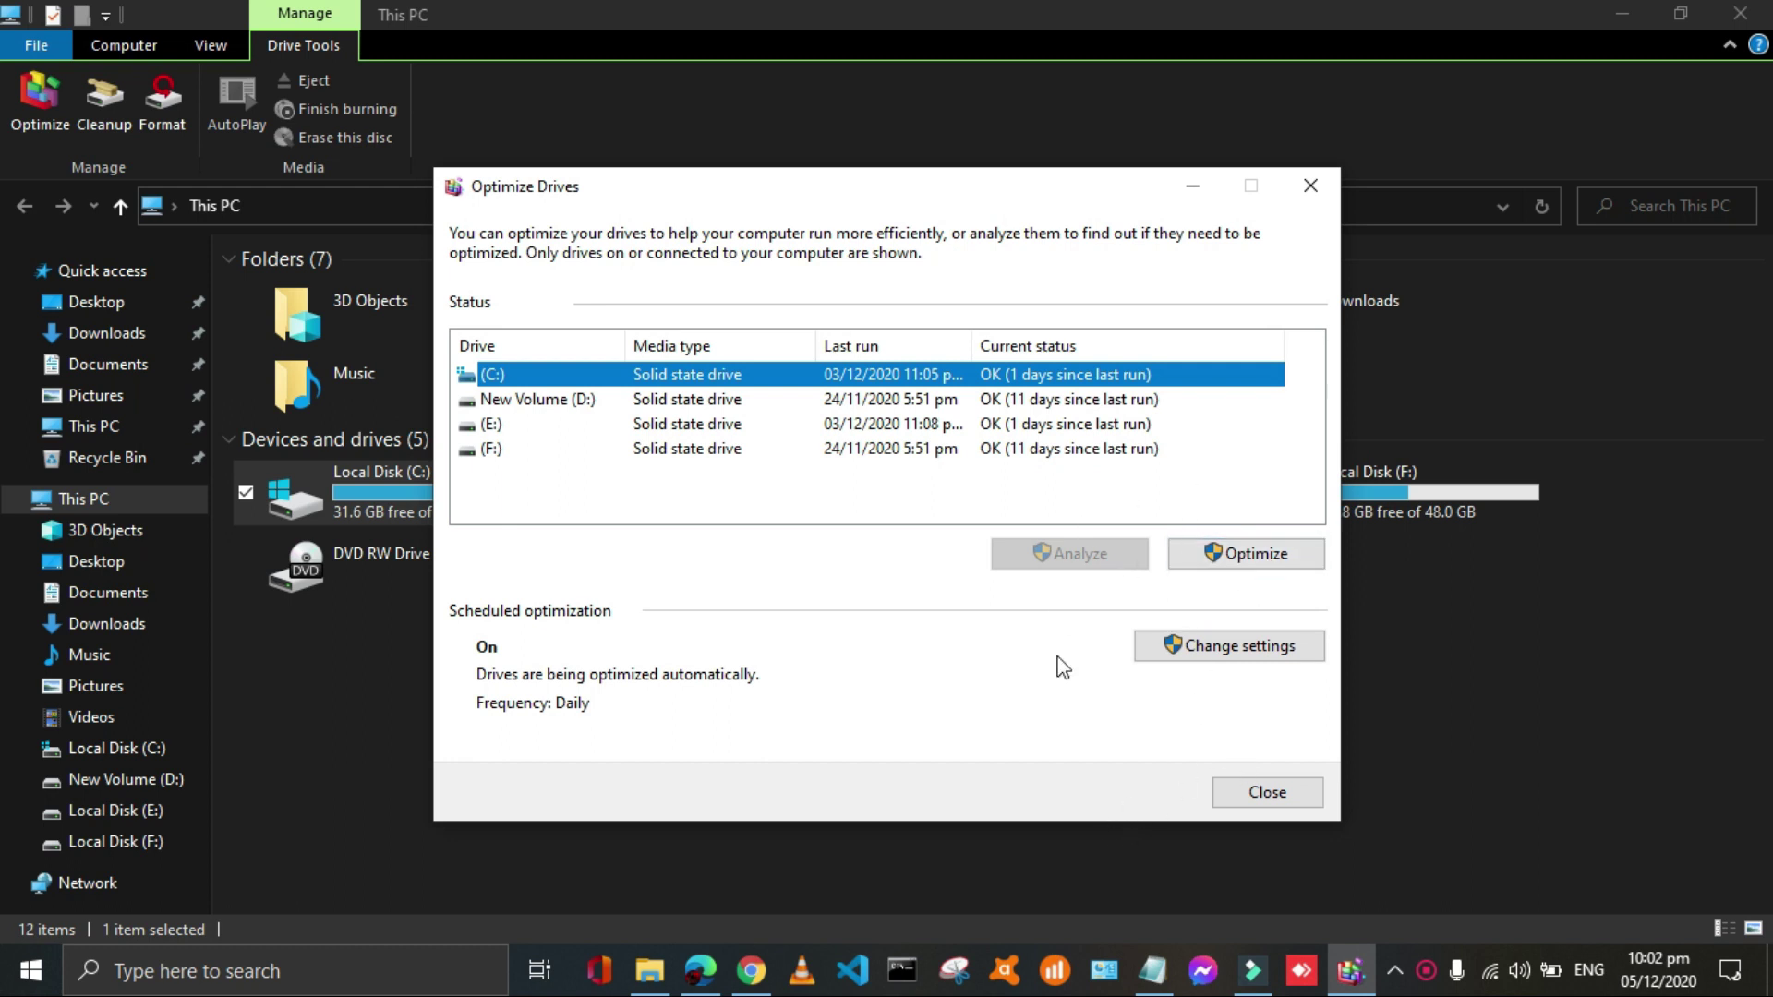
pyautogui.click(1191, 649)
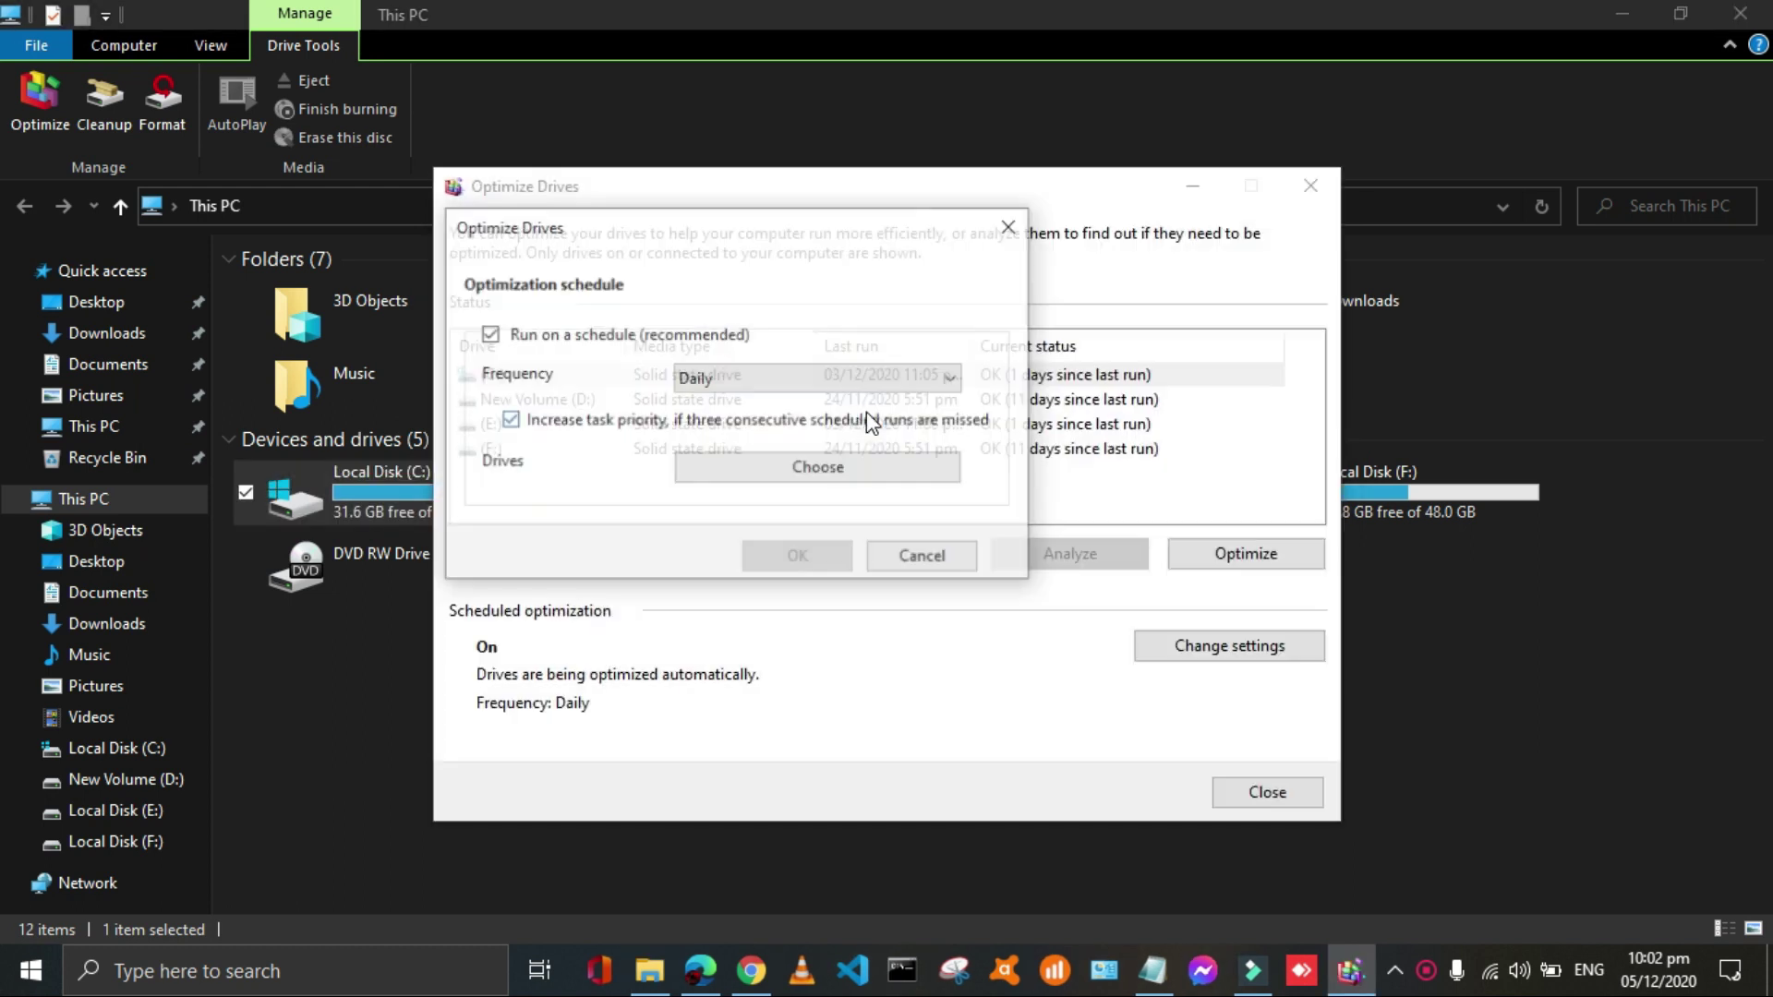
pyautogui.click(819, 385)
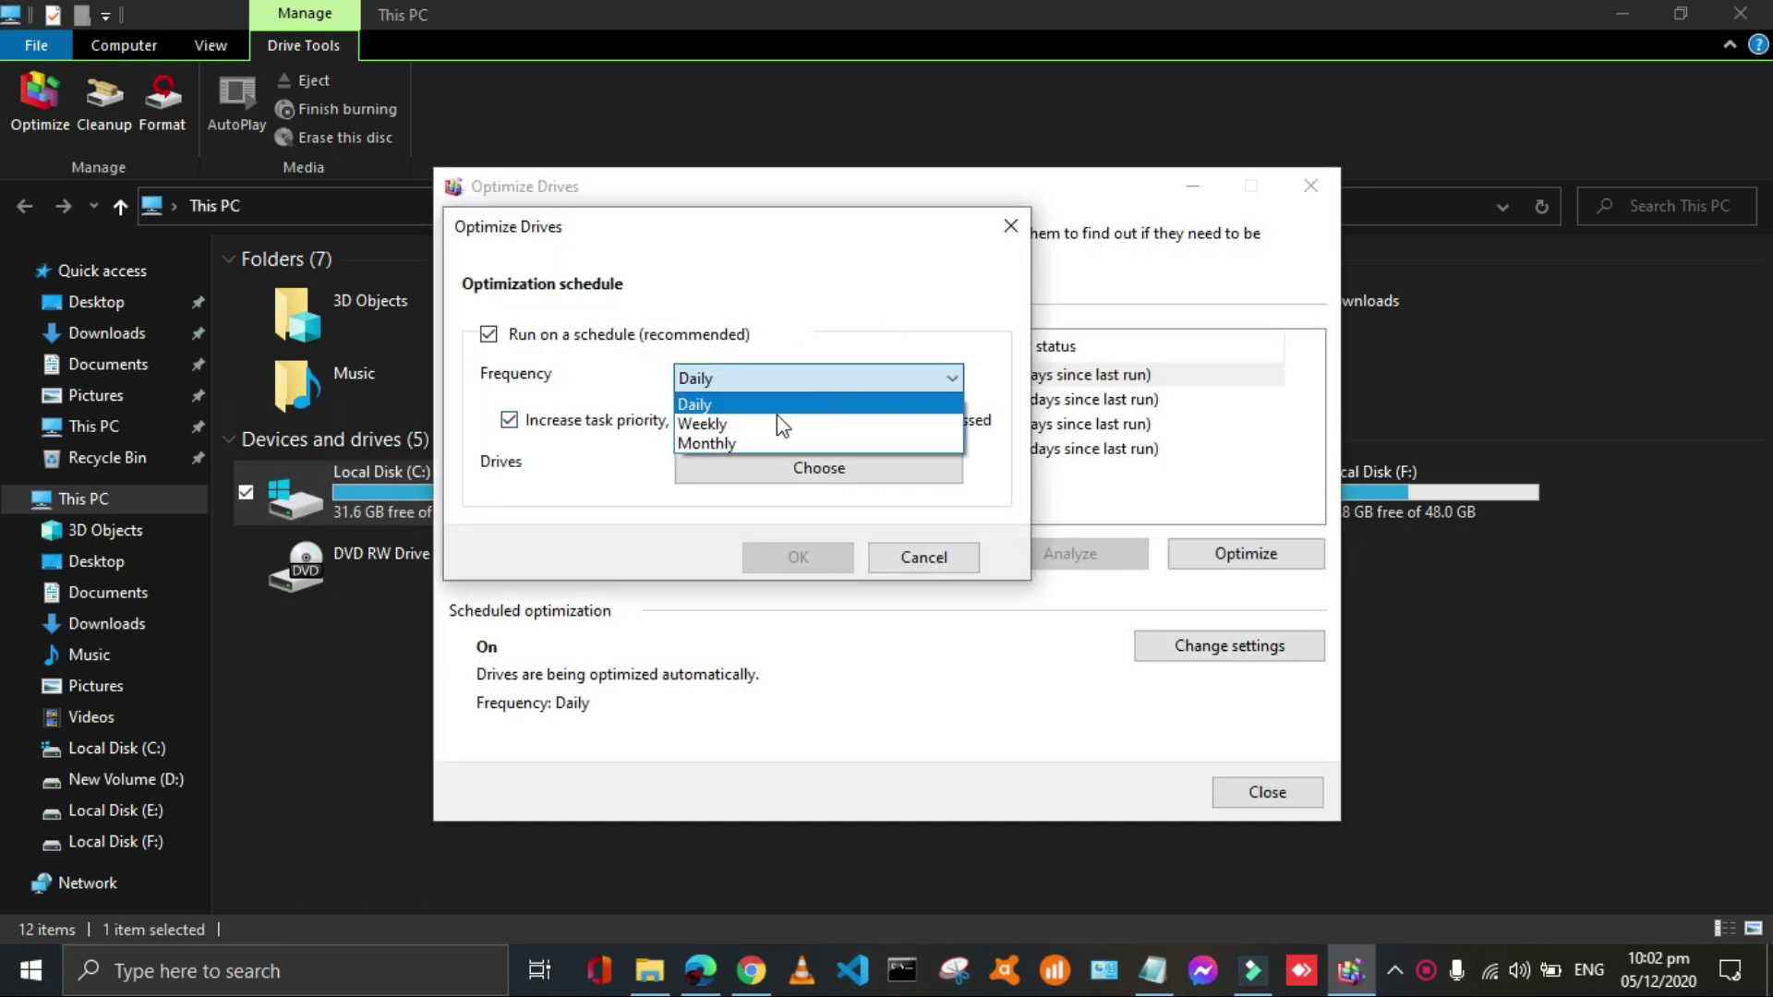
pyautogui.click(808, 374)
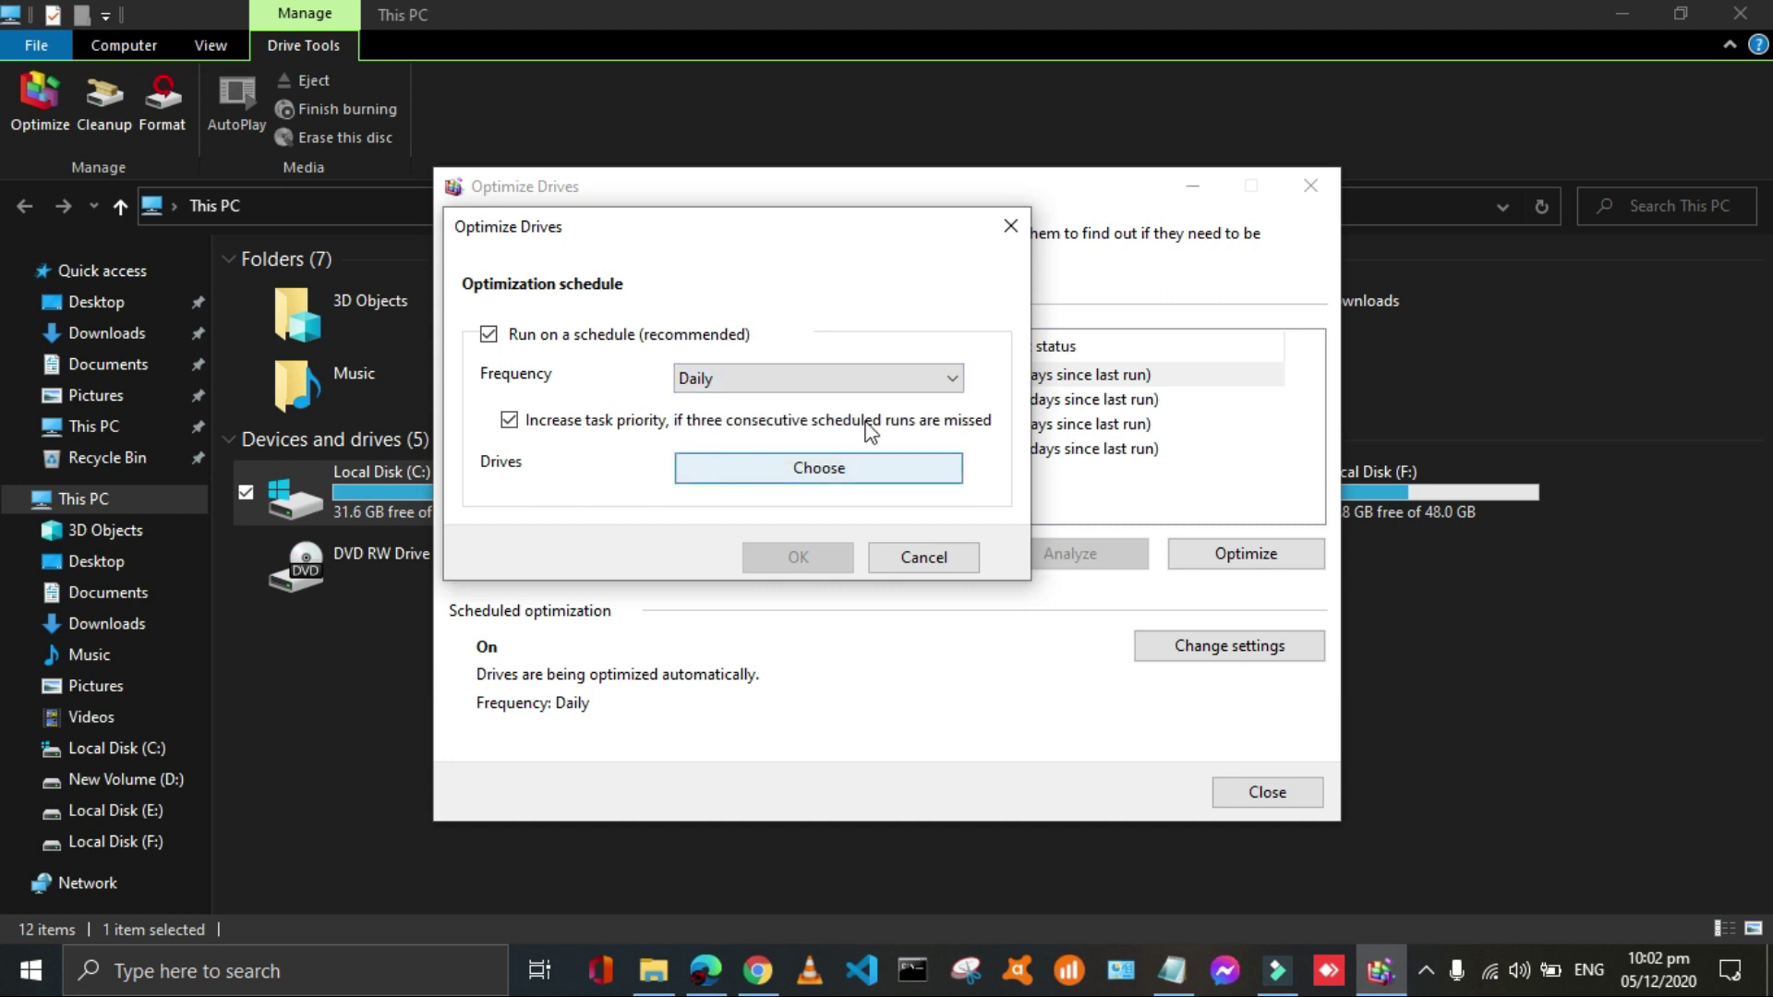
pyautogui.click(801, 468)
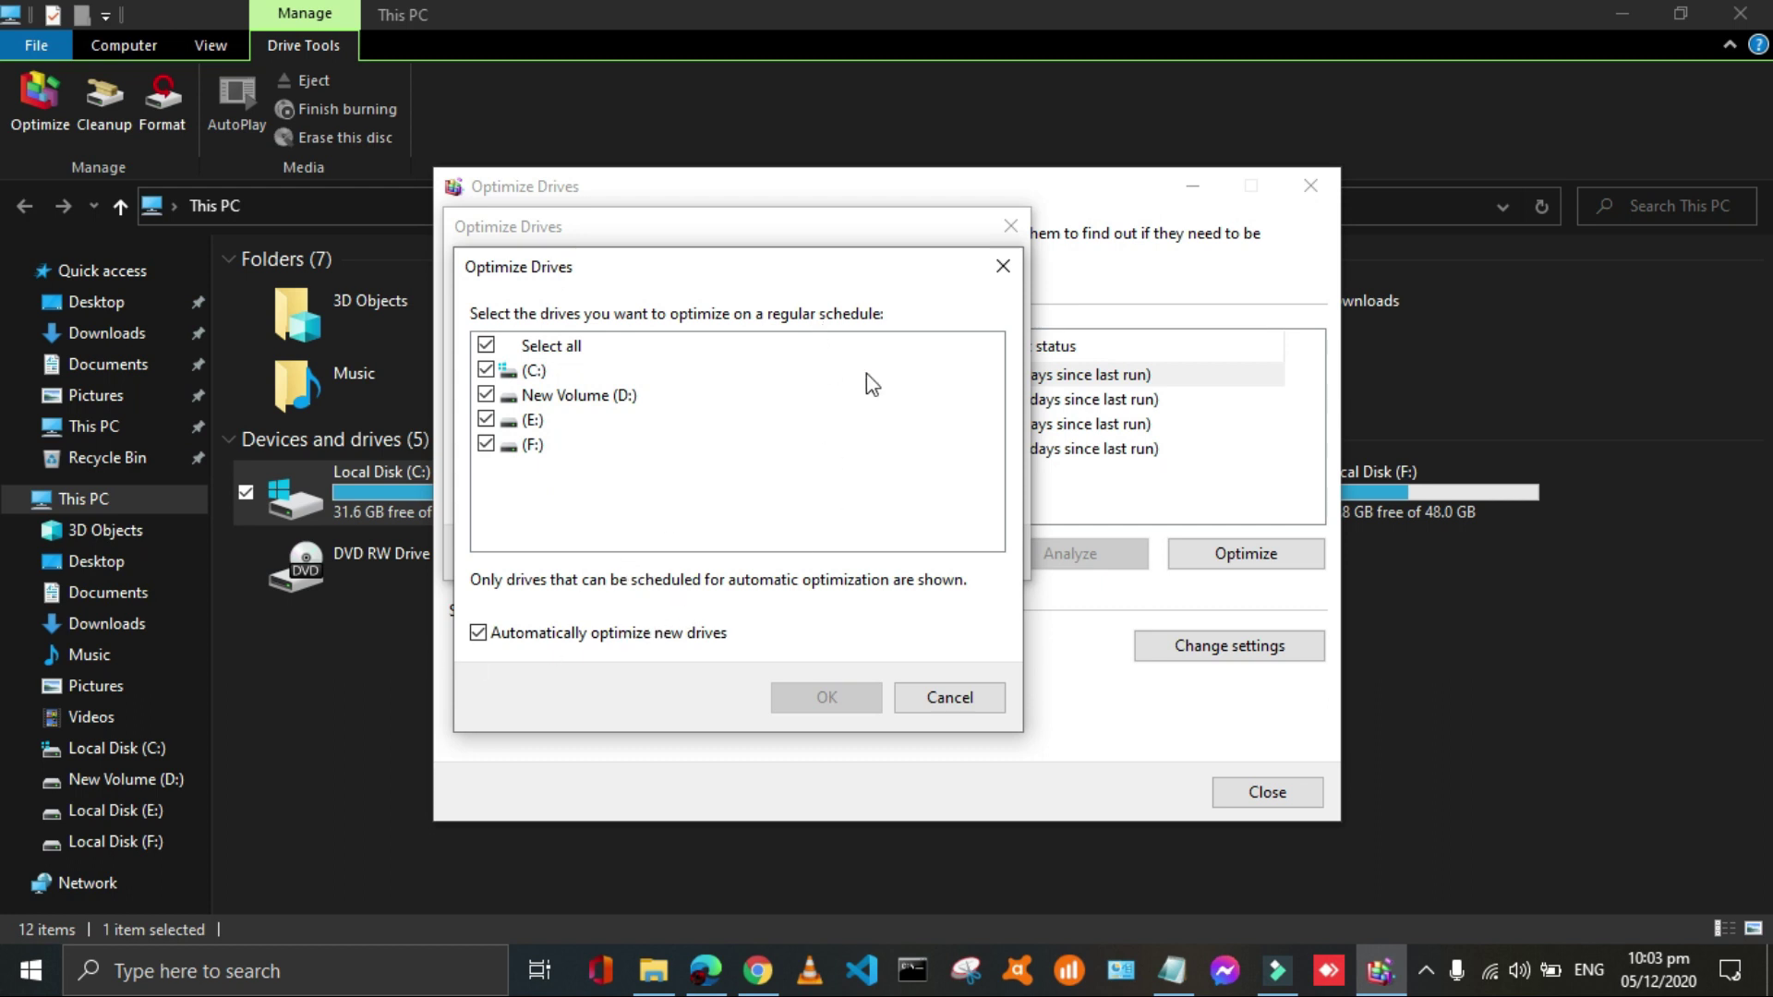
pyautogui.click(1004, 268)
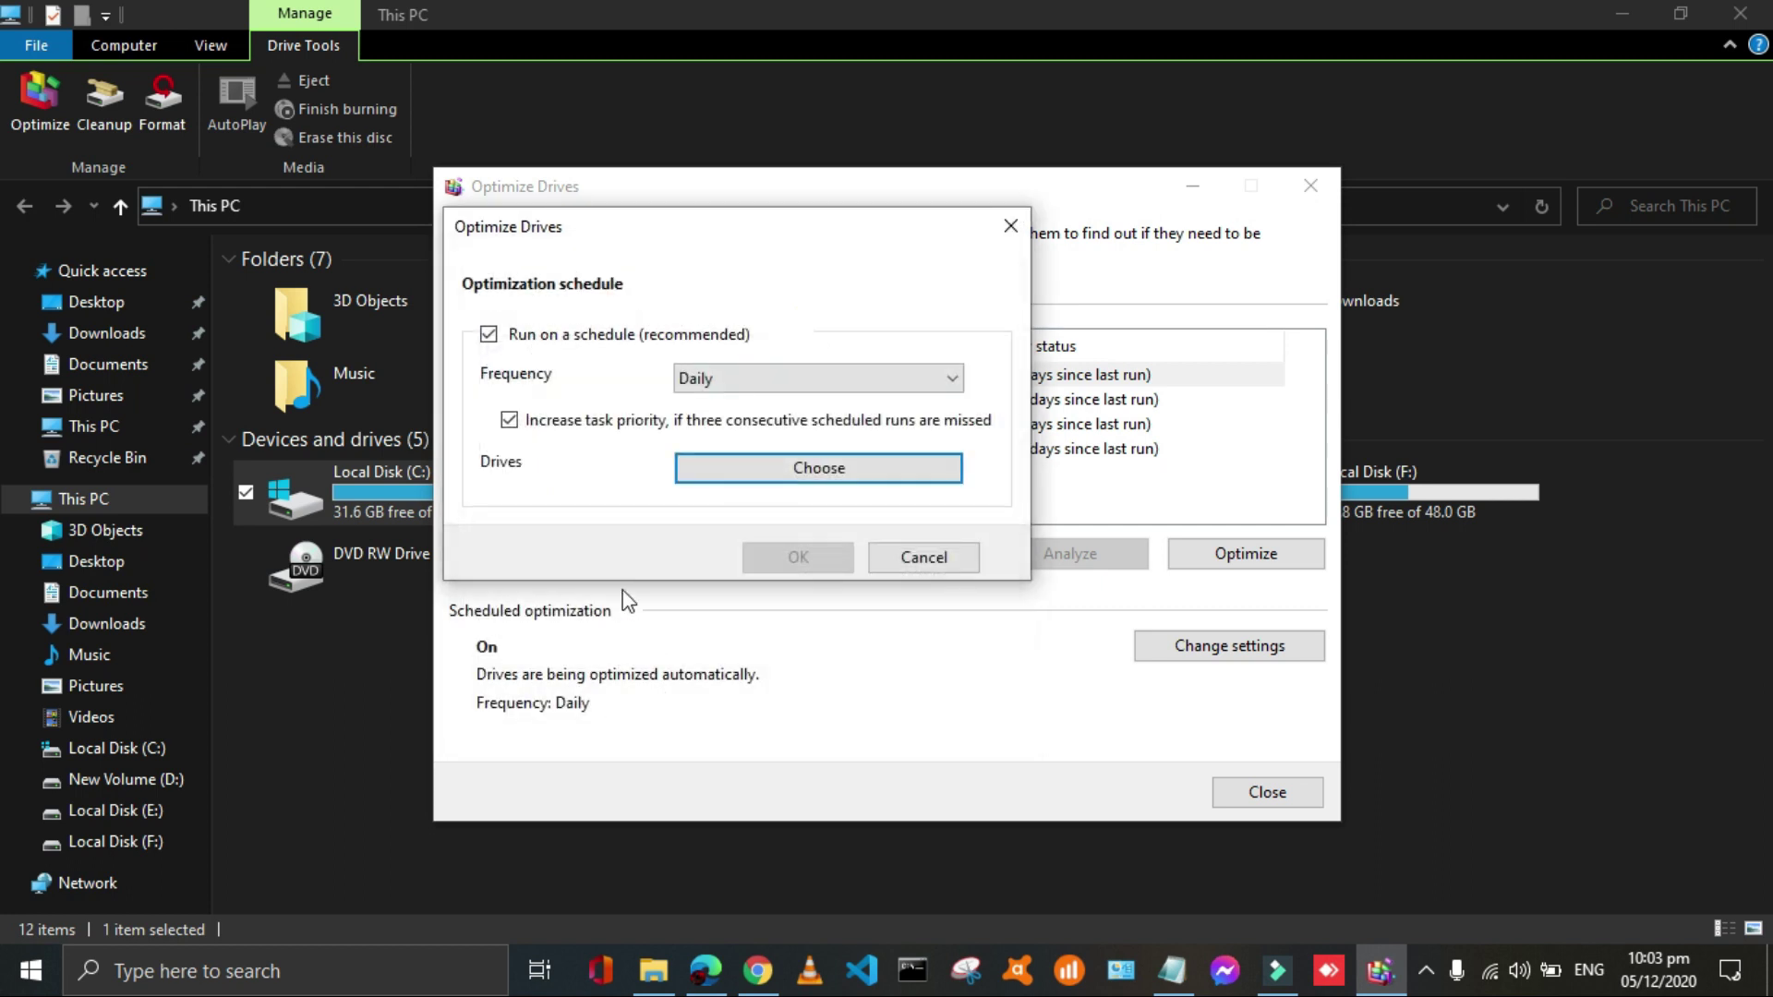
pyautogui.click(906, 555)
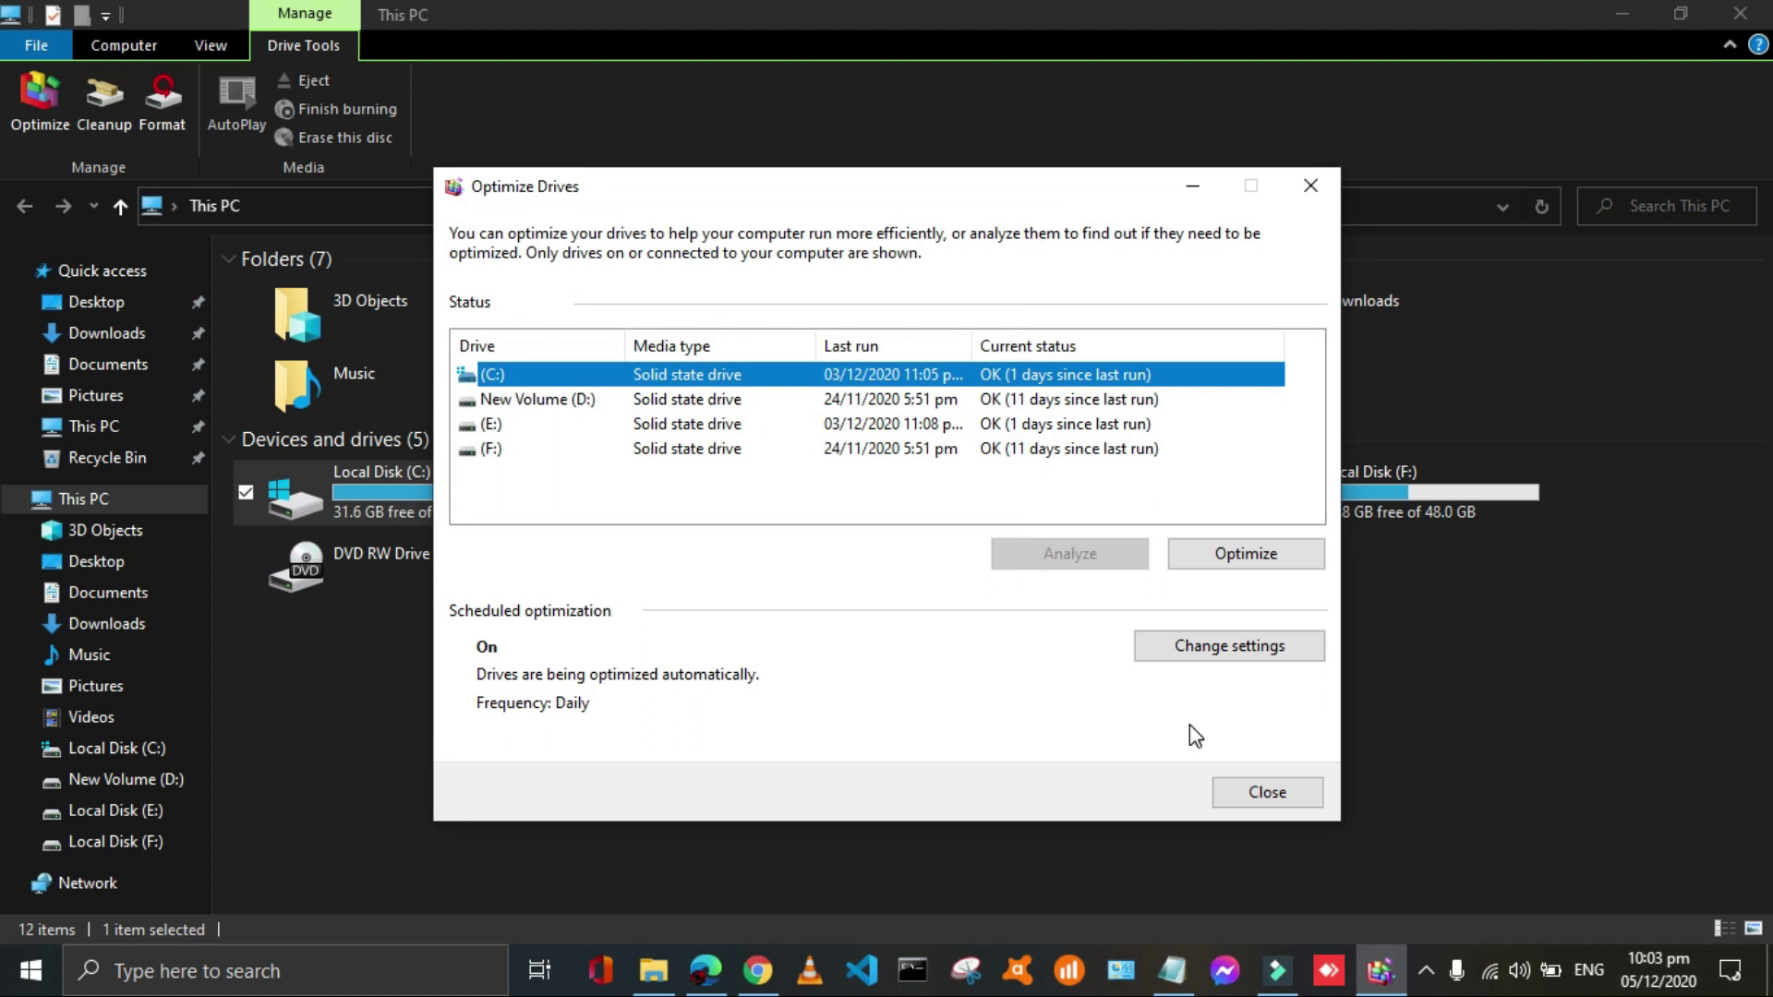
pyautogui.click(1280, 793)
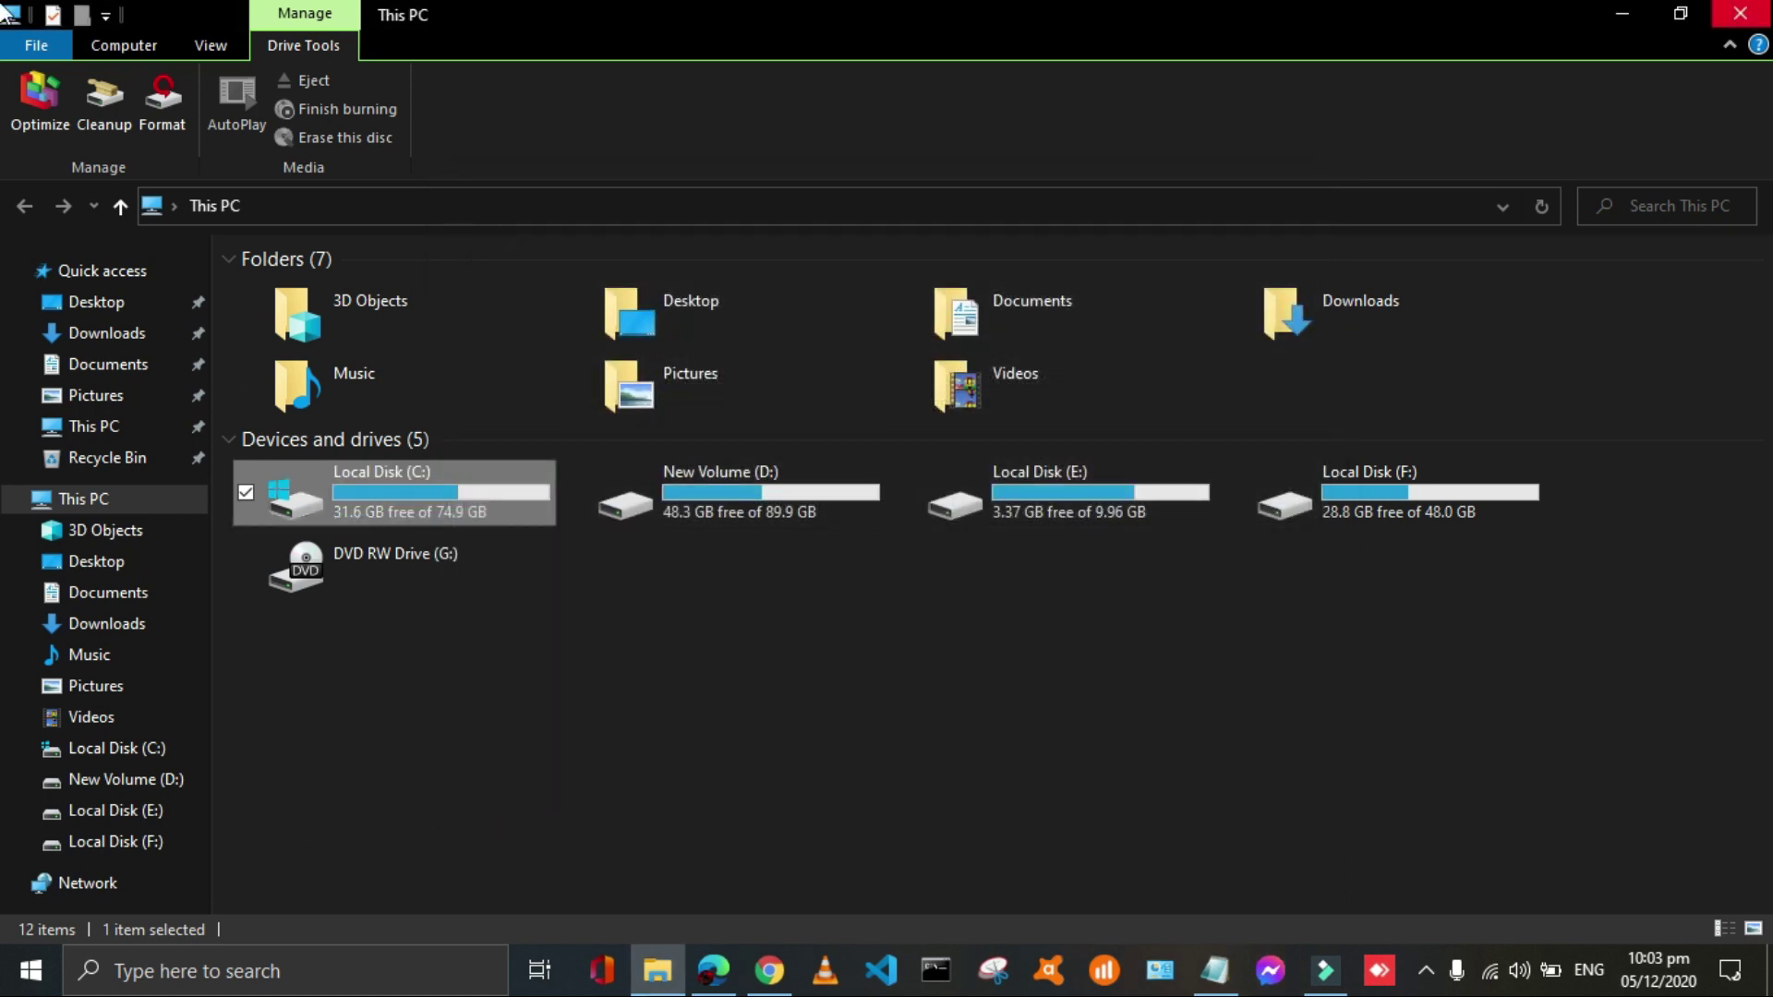
pyautogui.click(1740, 13)
pyautogui.rightClick(847, 349)
pyautogui.click(869, 425)
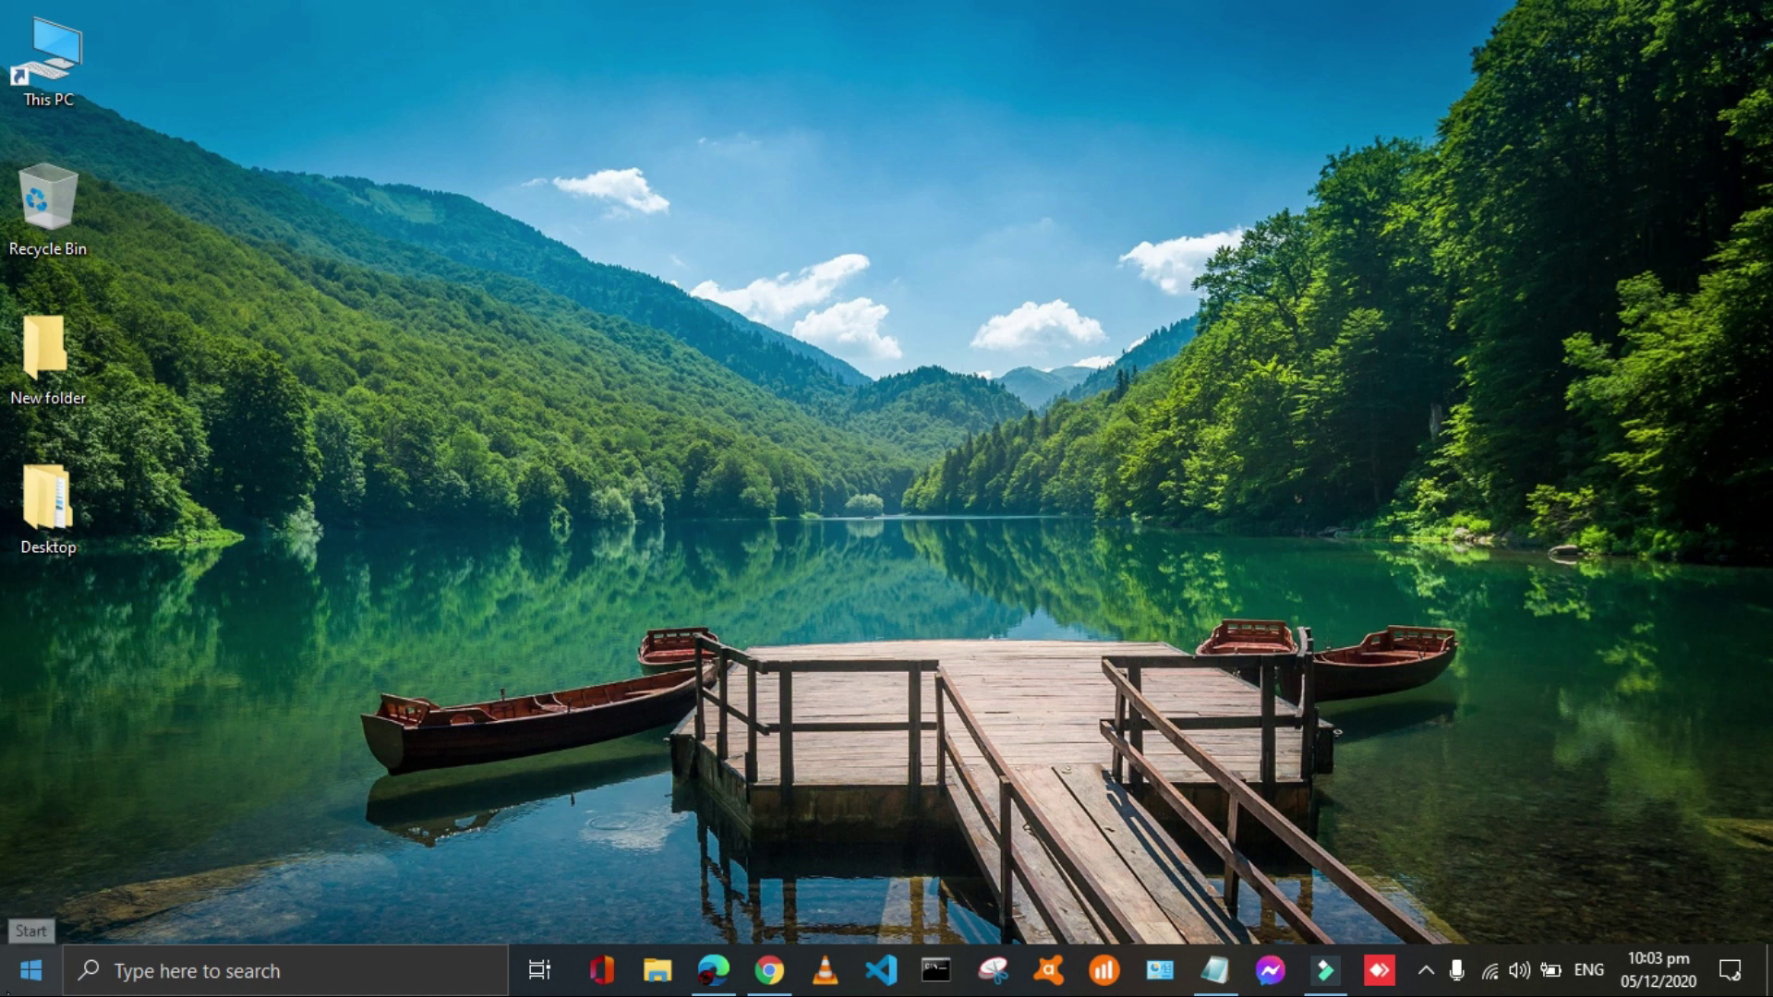
# - Open the C:\Windows\Temp folder by entering 'temp' in the Run dialog
pyautogui.click(31, 970)
pyautogui.click(117, 970)
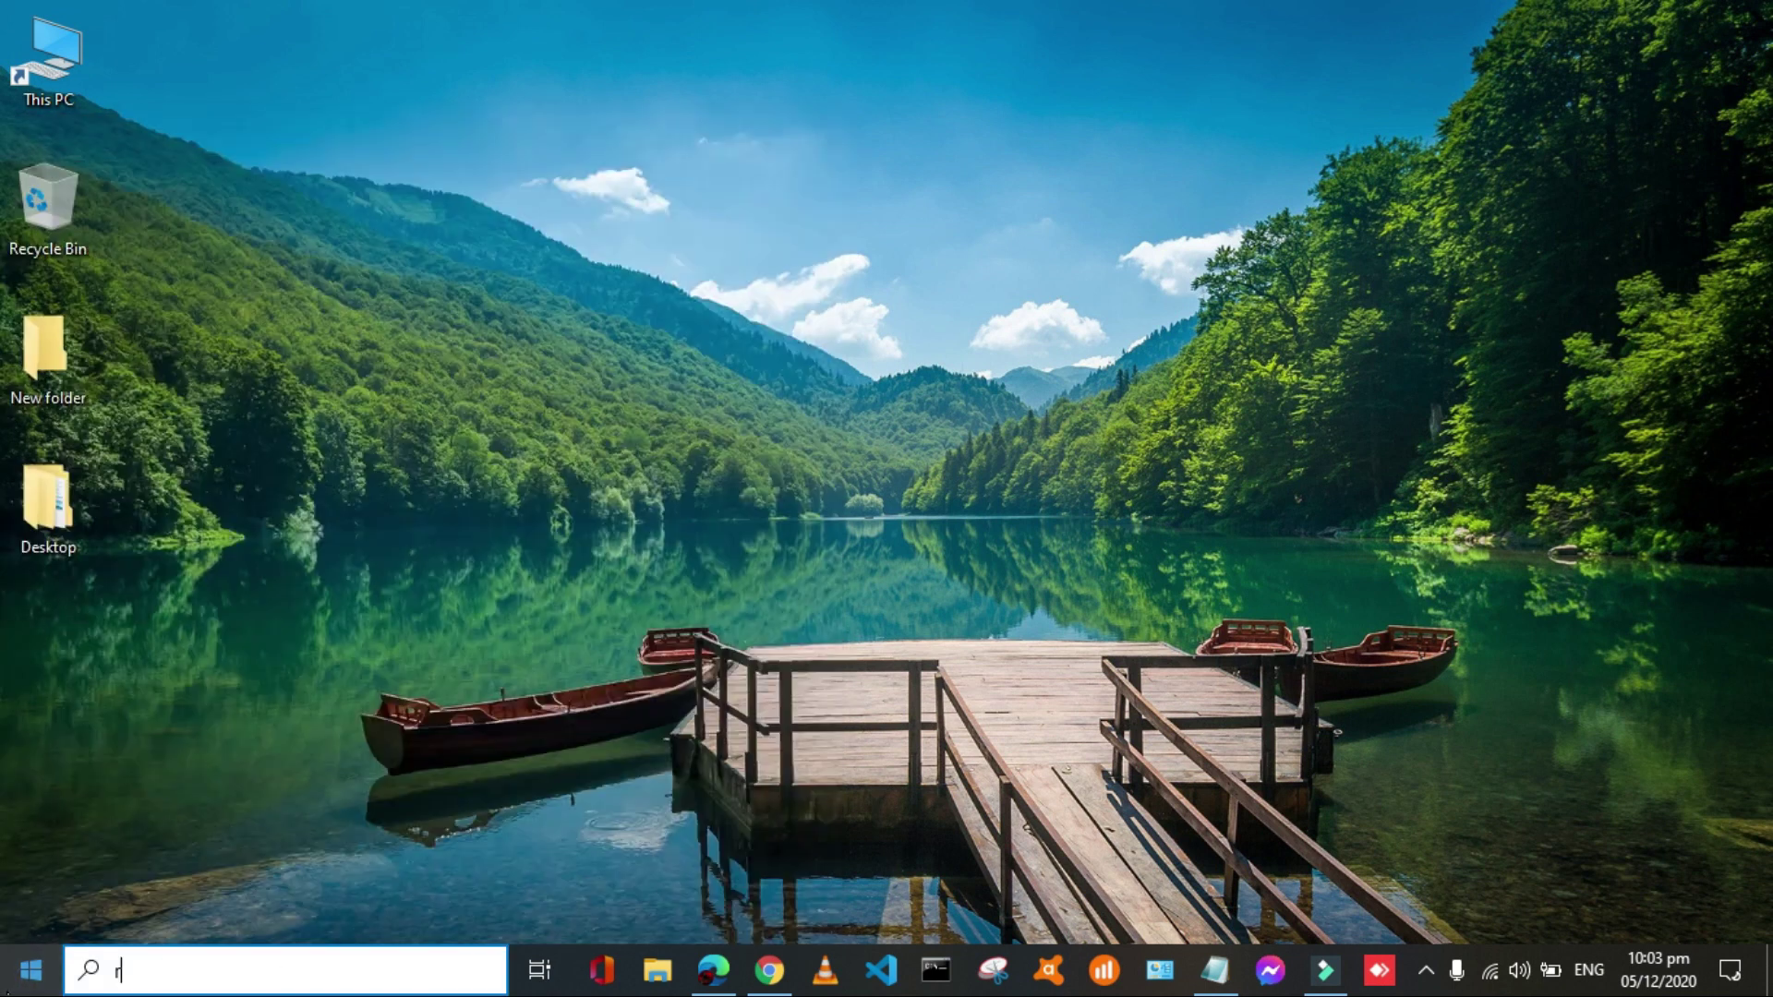
pyautogui.write('un')
pyautogui.press('Return')
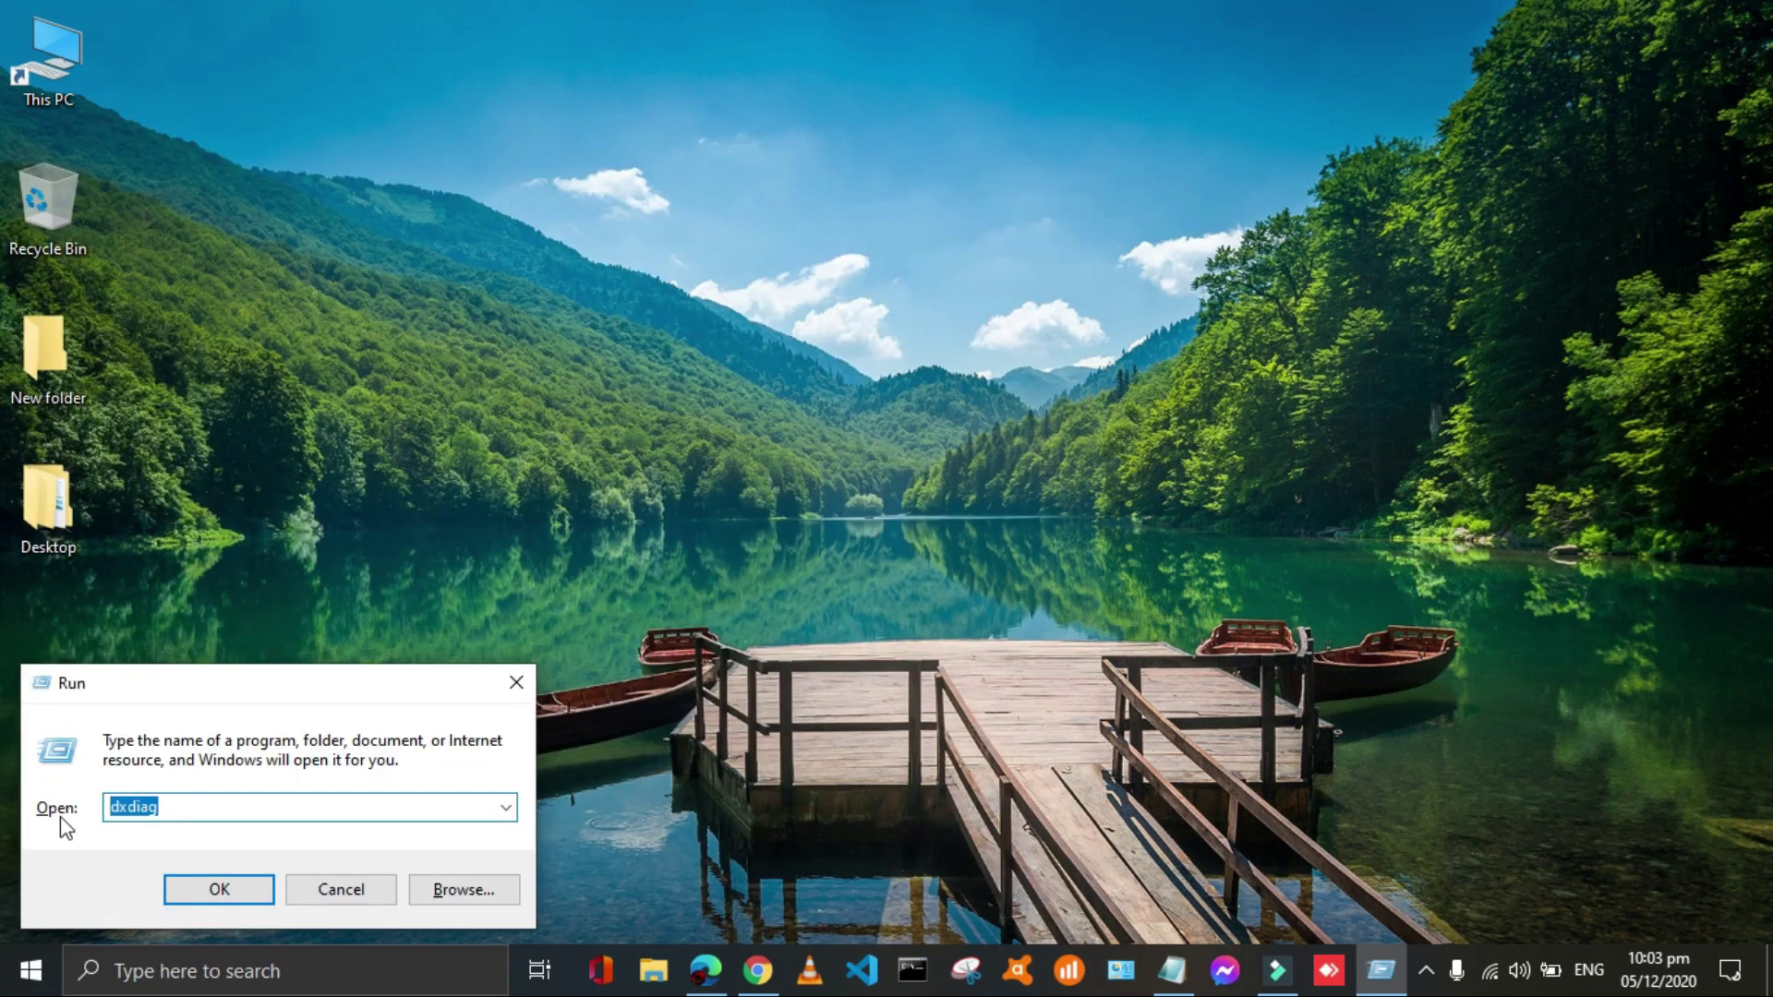
pyautogui.press('BackSpace')
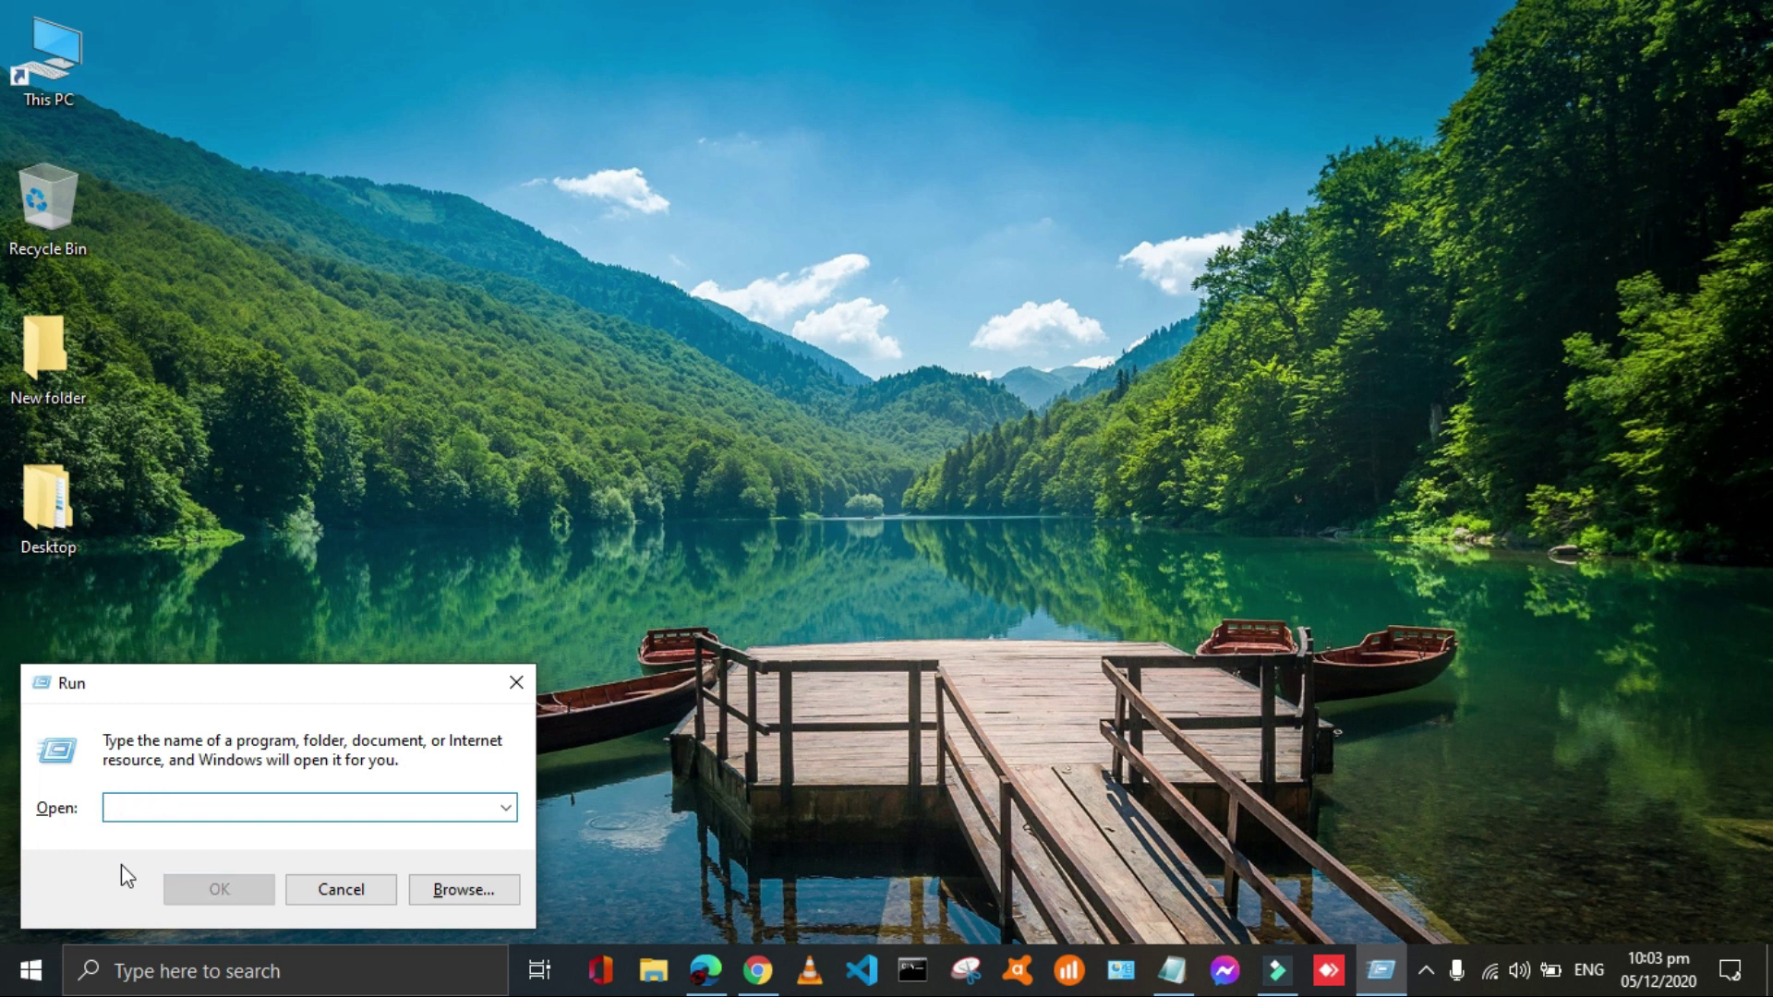
pyautogui.write('temp')
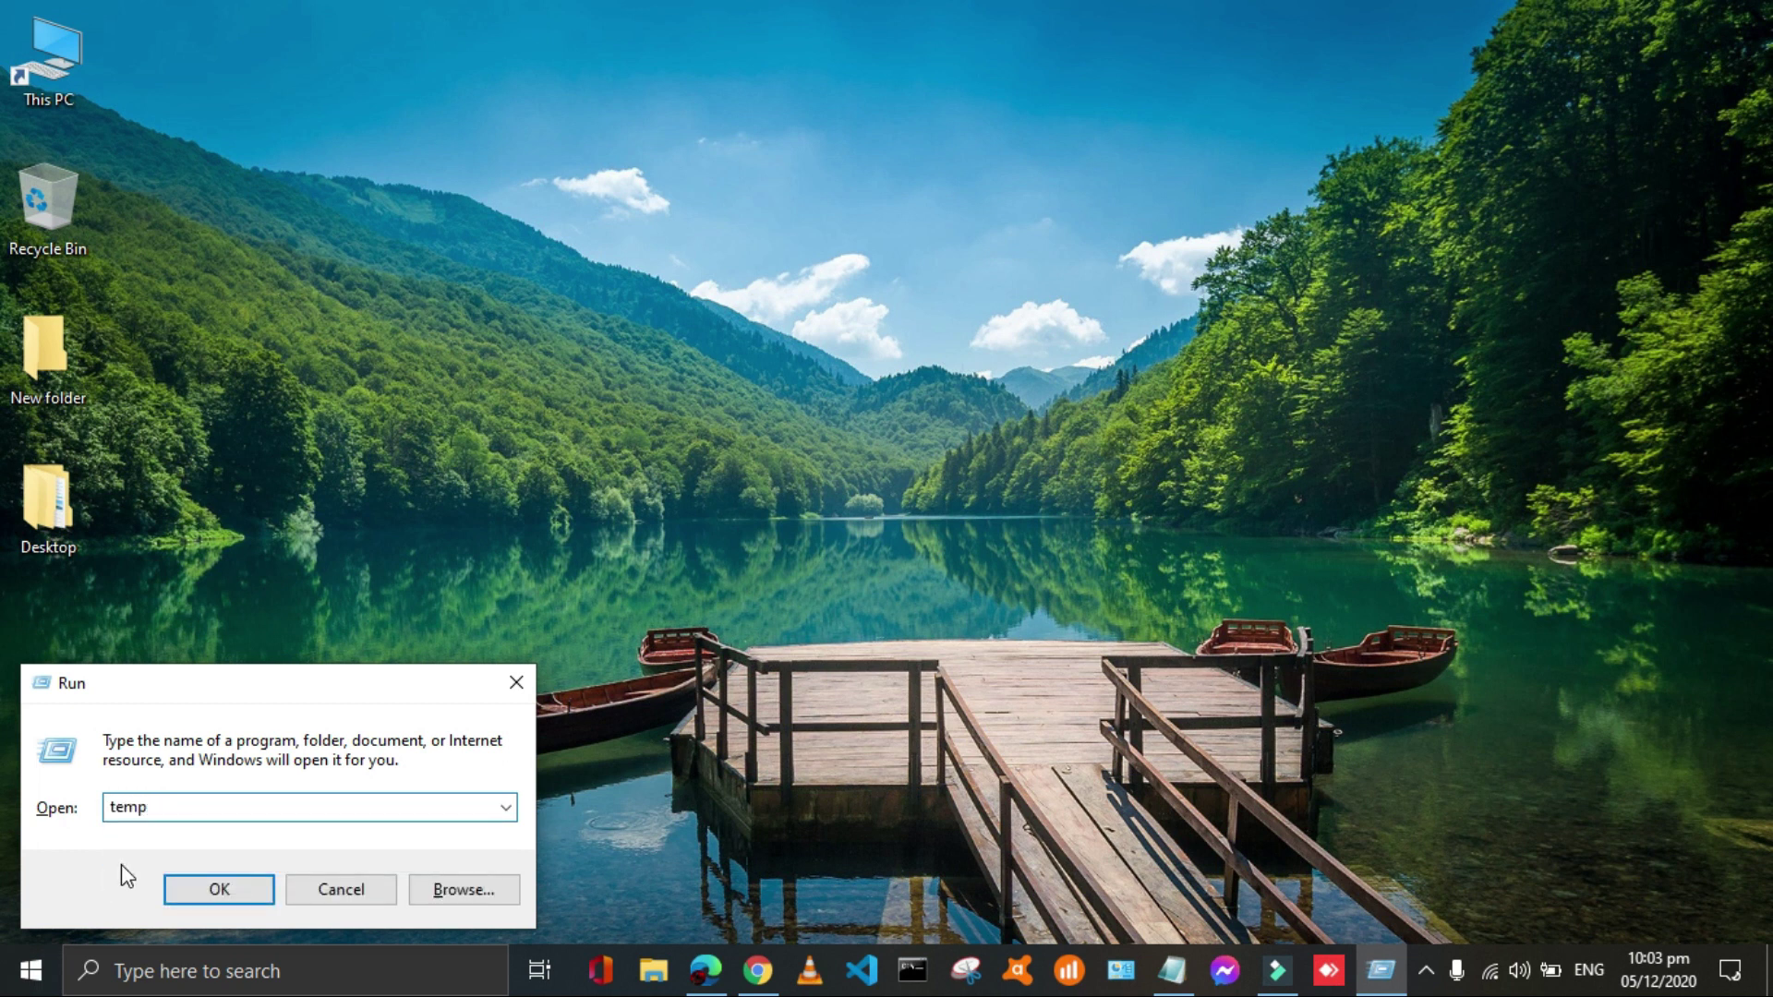
pyautogui.press('Return')
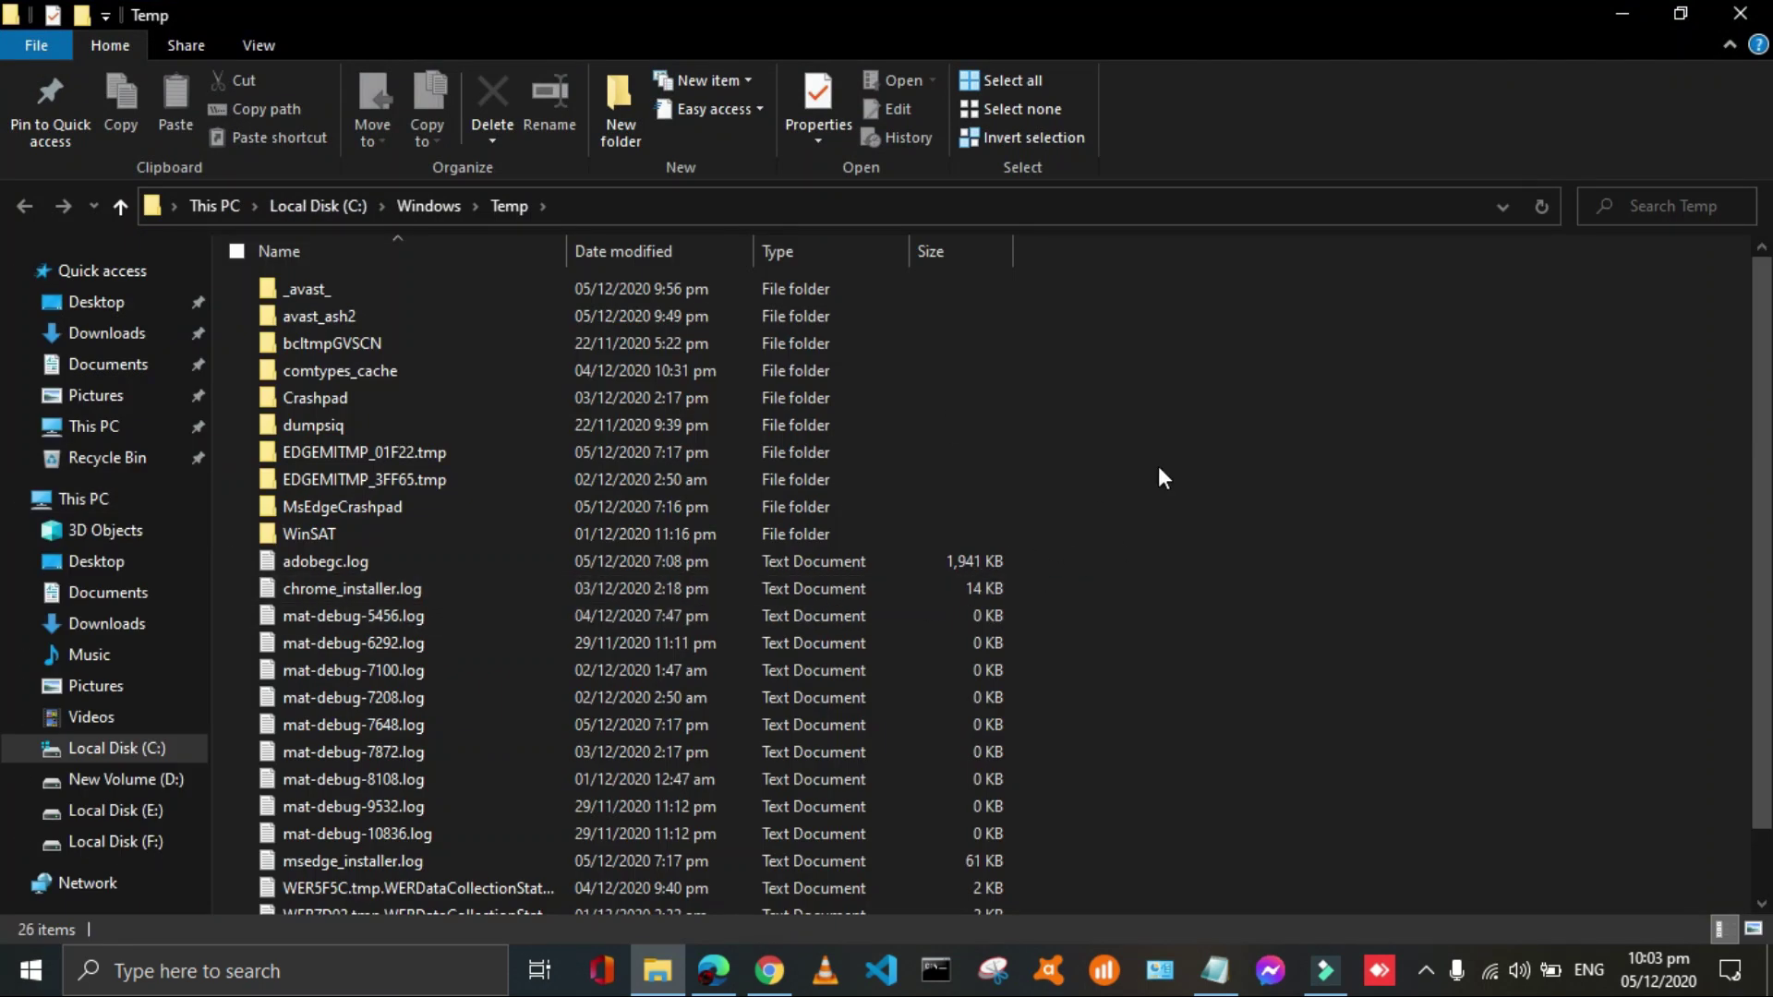
# - Delete all Windows Temp items with admin permission, skipping every item still in use
pyautogui.hotkey('ctrl', 'a')
pyautogui.rightClick(599, 534)
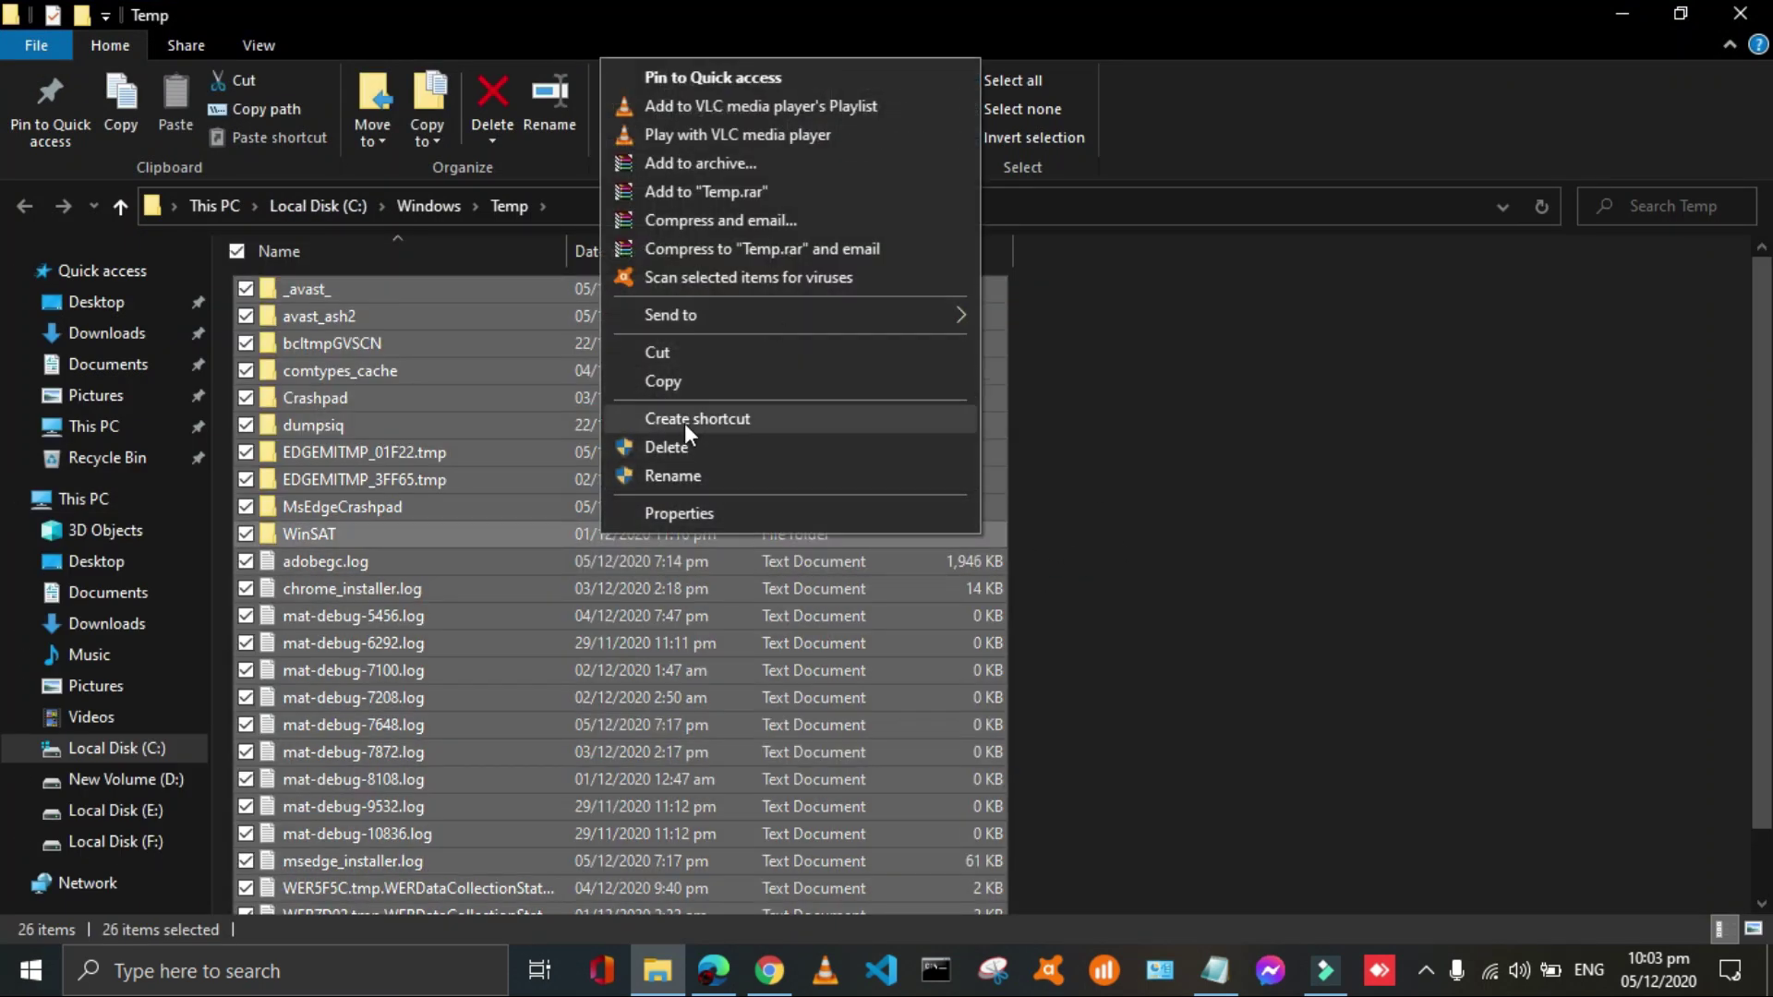
pyautogui.click(677, 445)
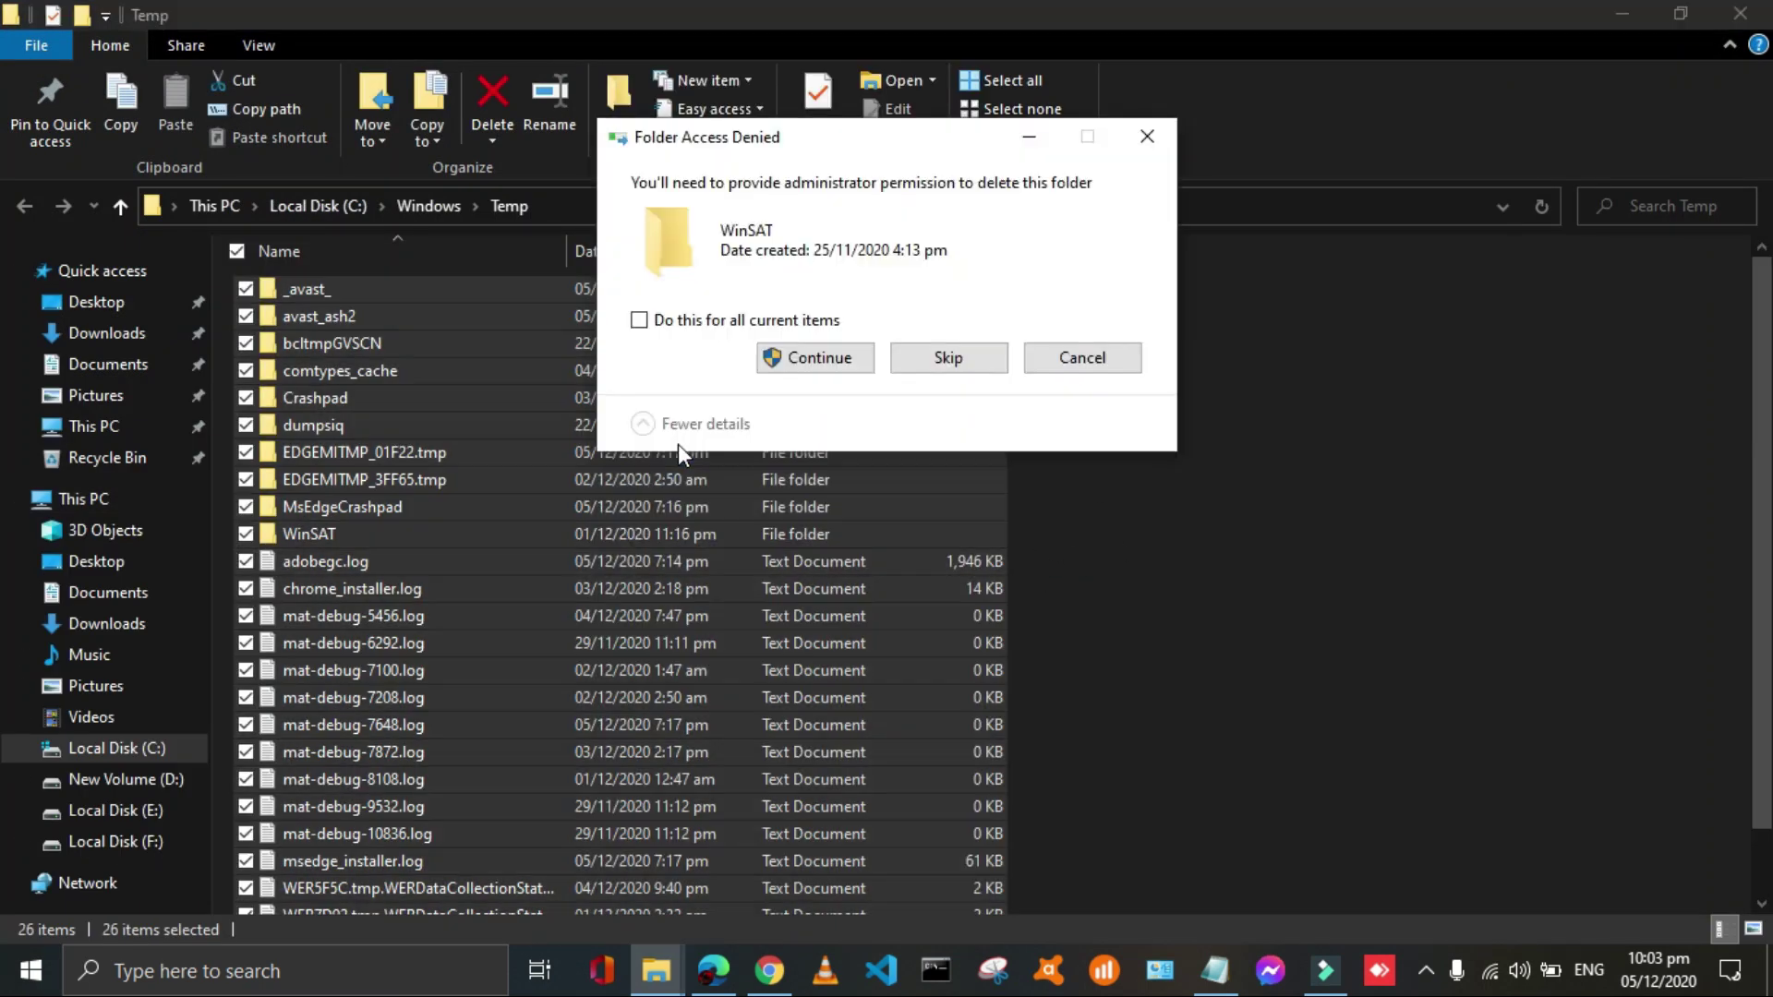
pyautogui.click(816, 359)
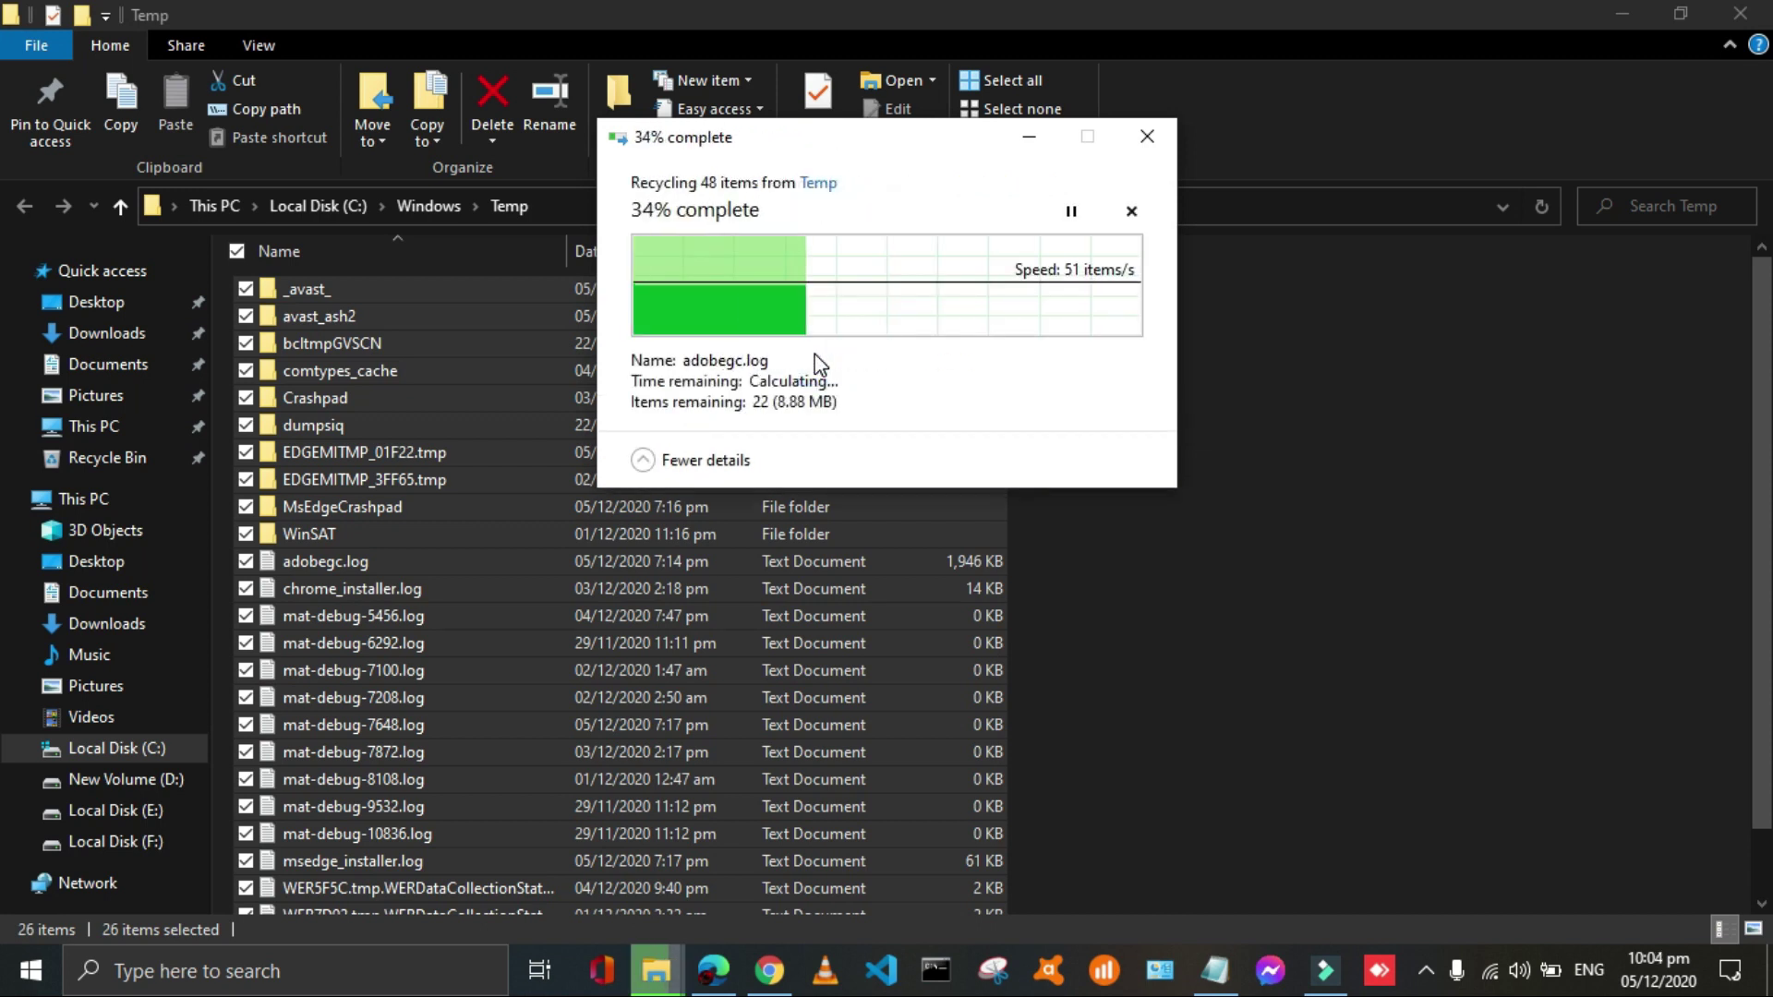
pyautogui.click(735, 392)
pyautogui.click(947, 419)
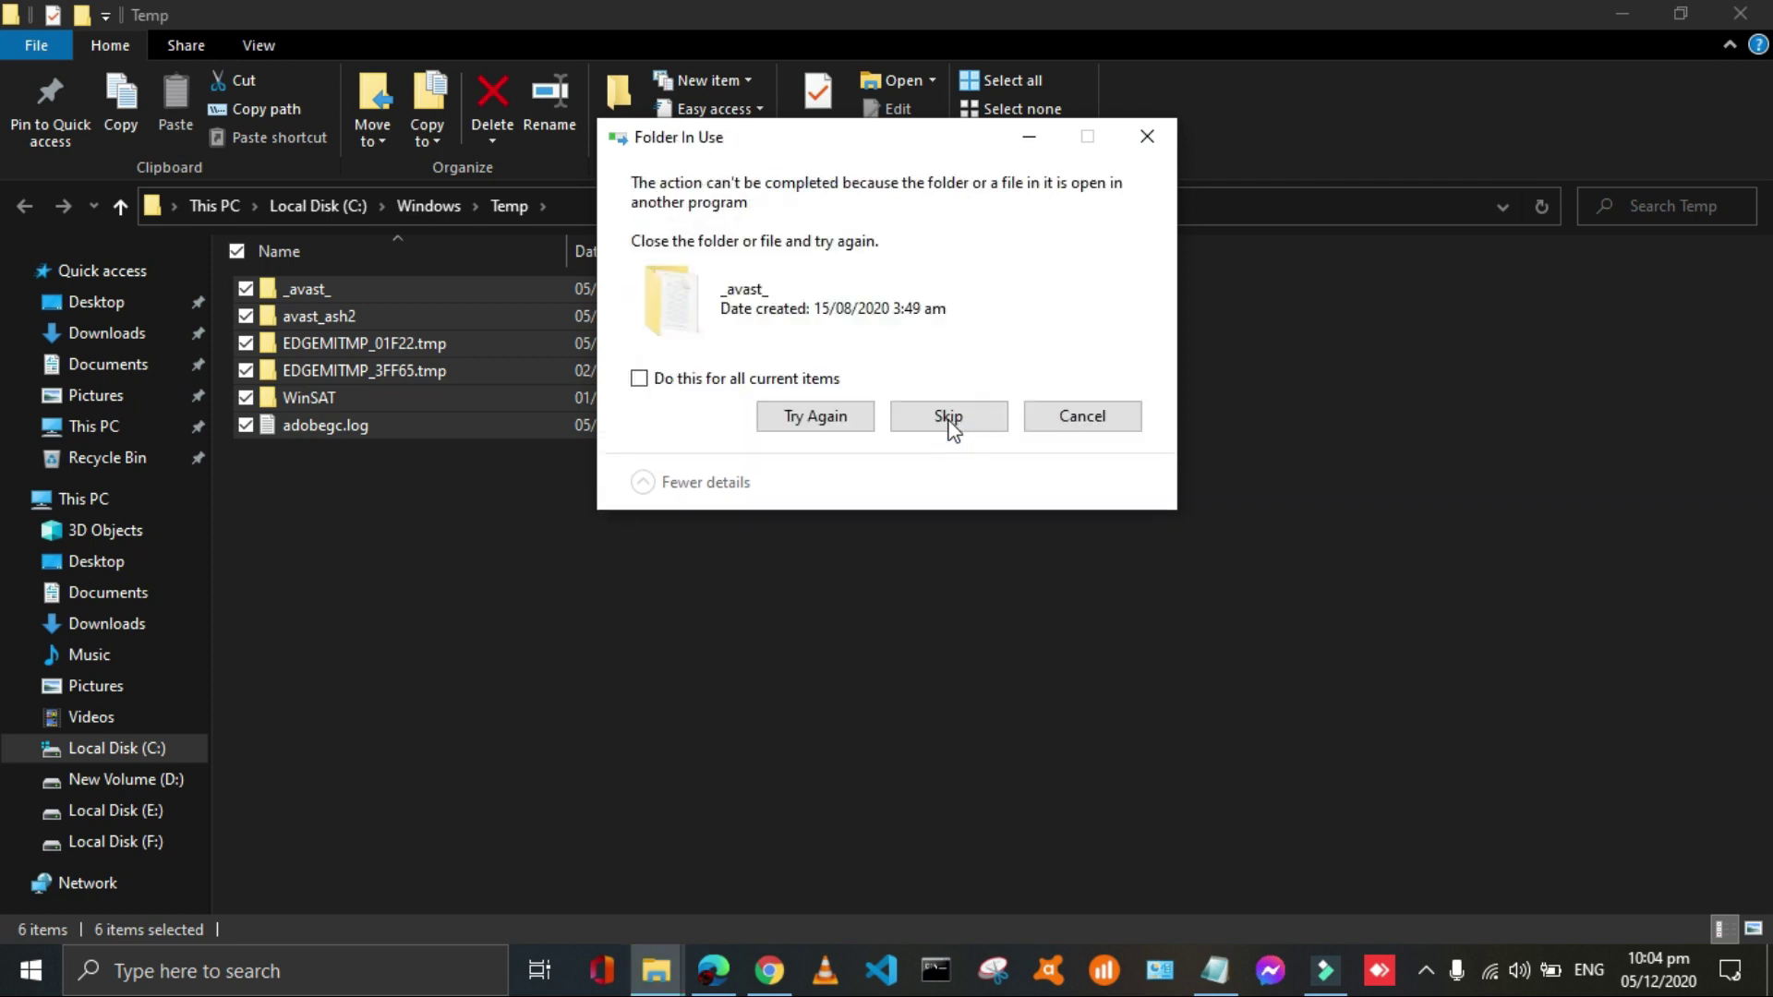
pyautogui.click(780, 385)
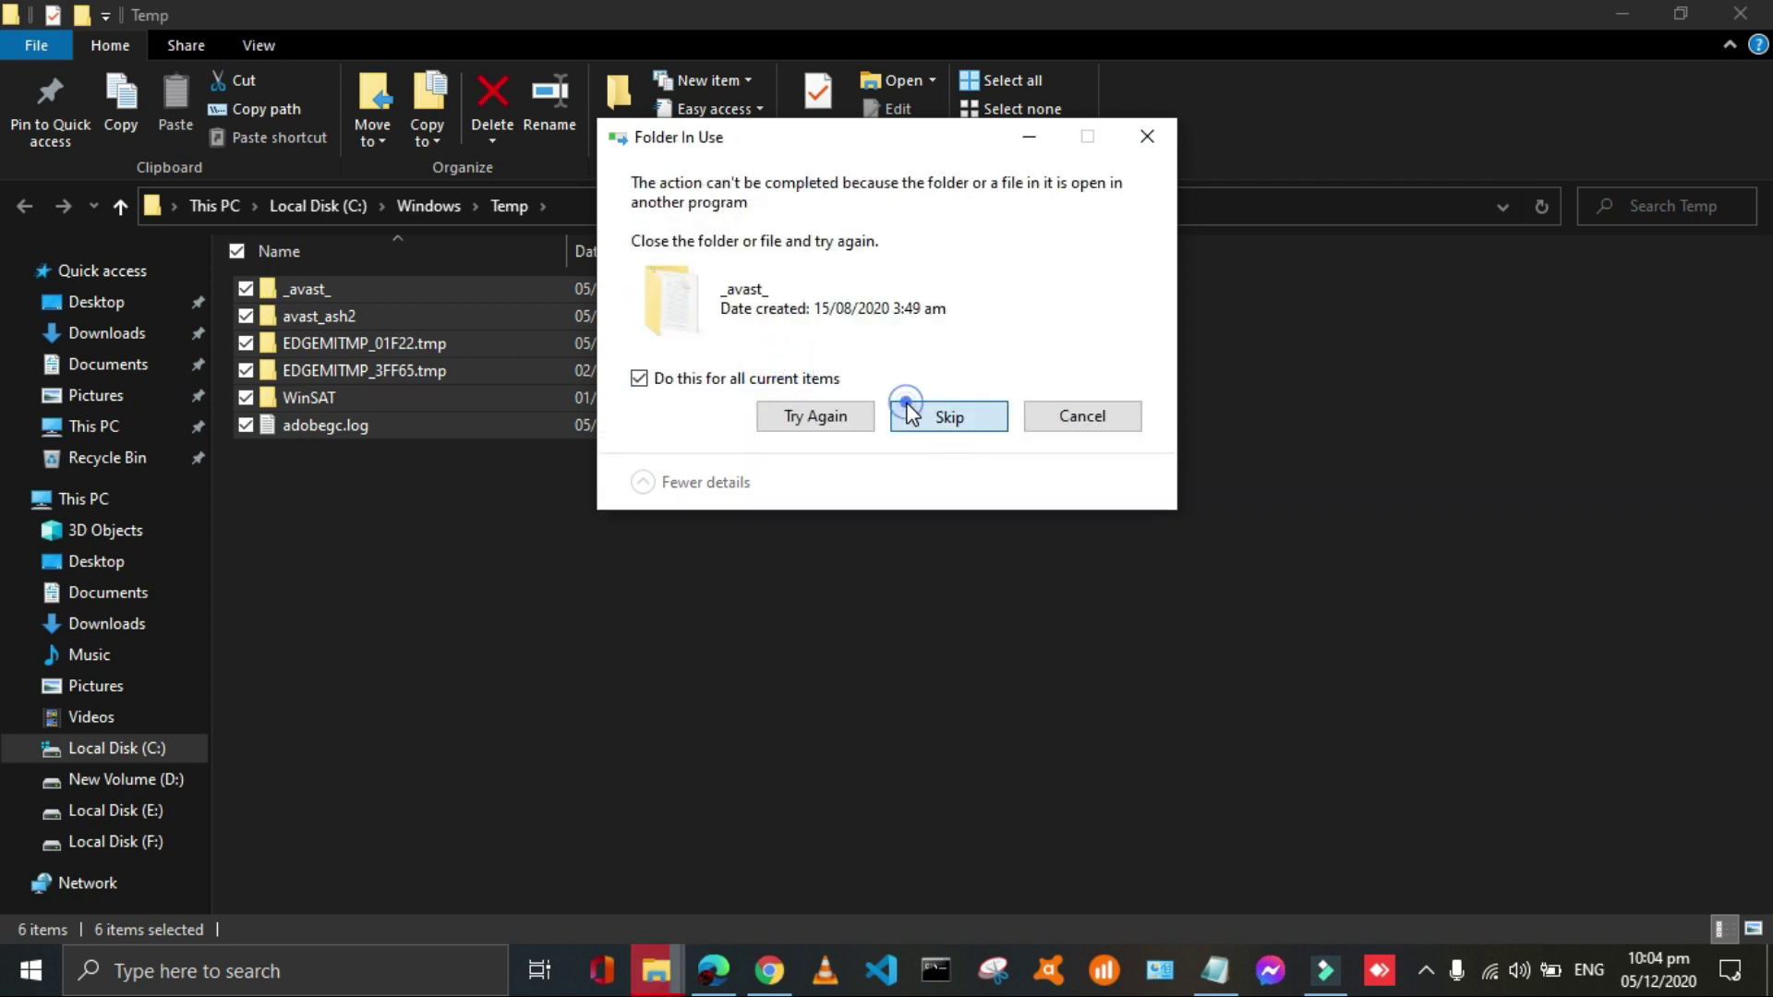
pyautogui.click(903, 410)
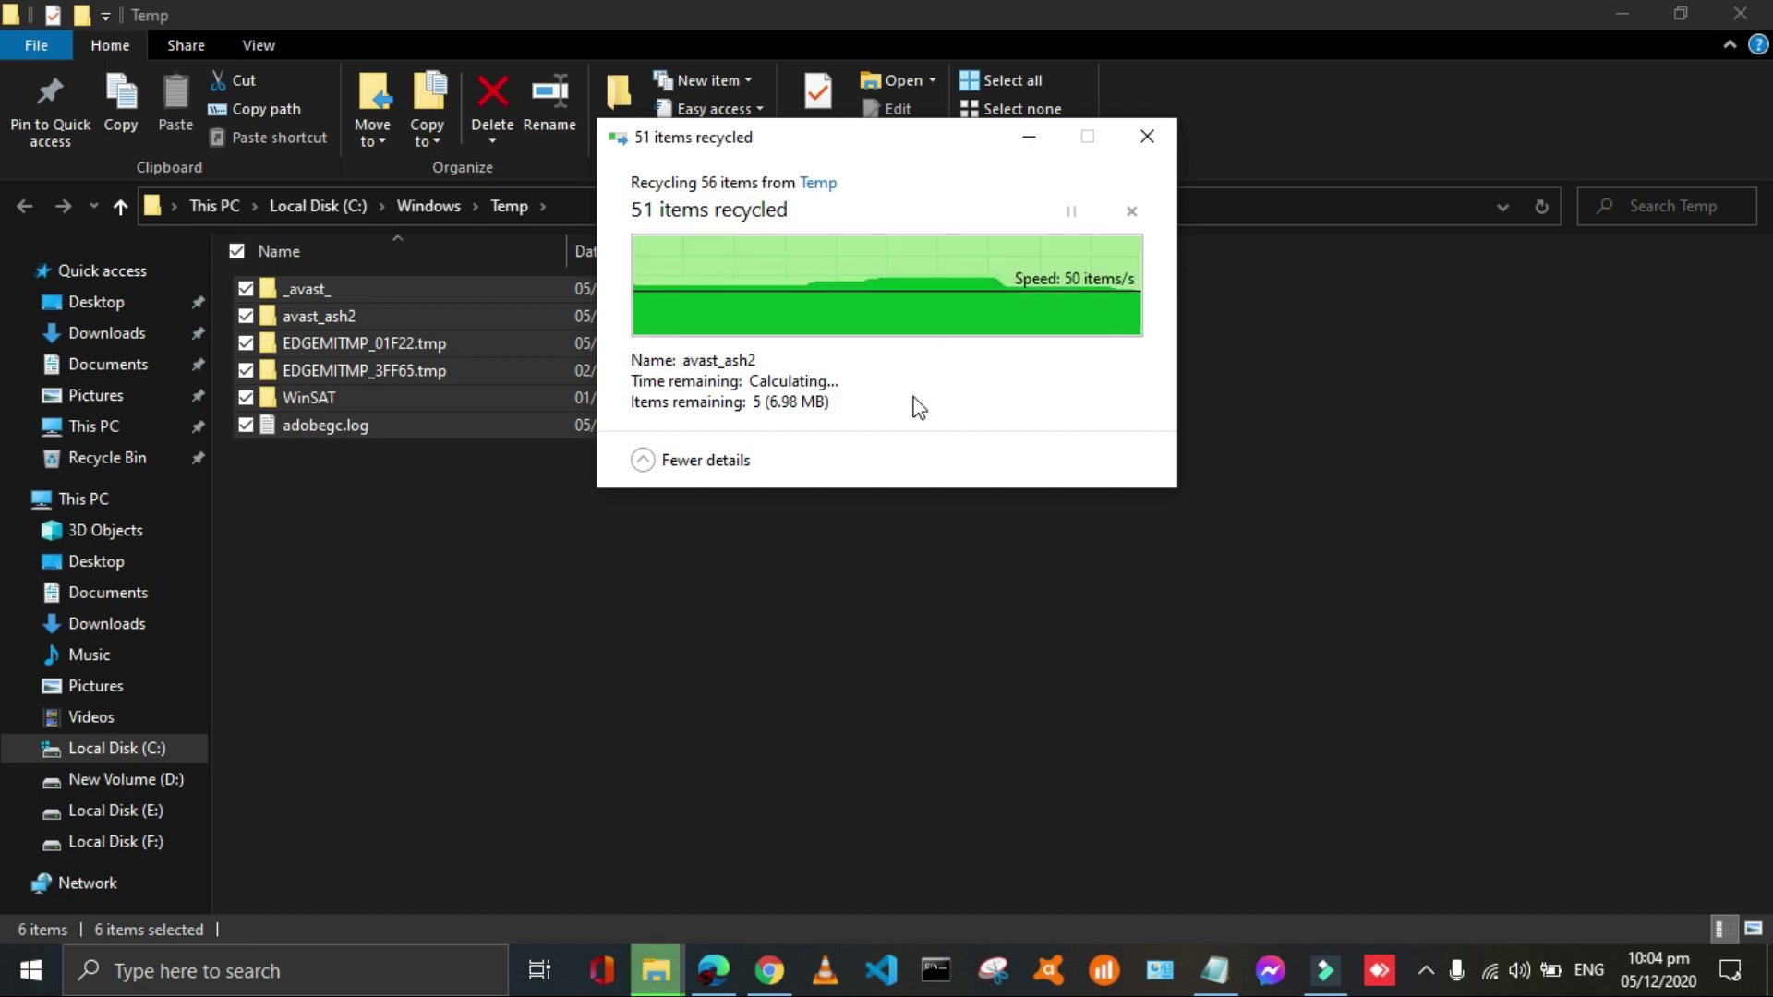
# - Close Temp, then permanently empty the Recycle Bin's 20 items and close it
pyautogui.doubleClick(10, 15)
pyautogui.doubleClick(48, 208)
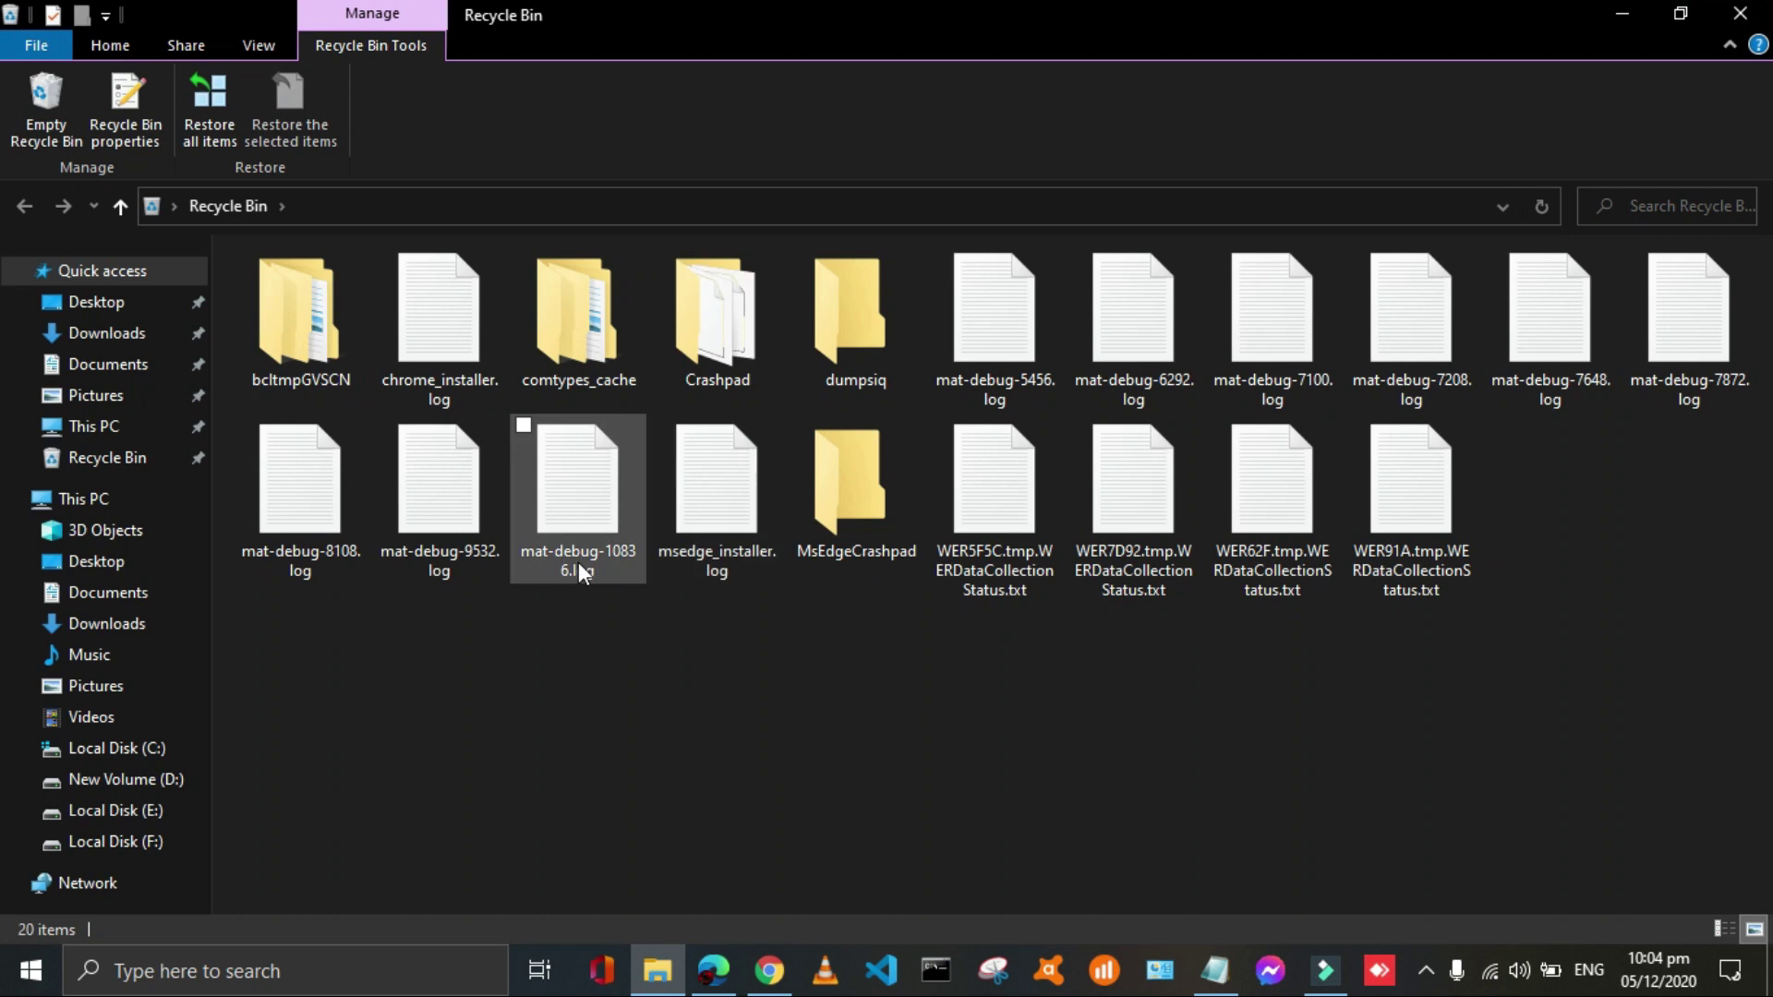
pyautogui.rightClick(415, 641)
pyautogui.click(453, 869)
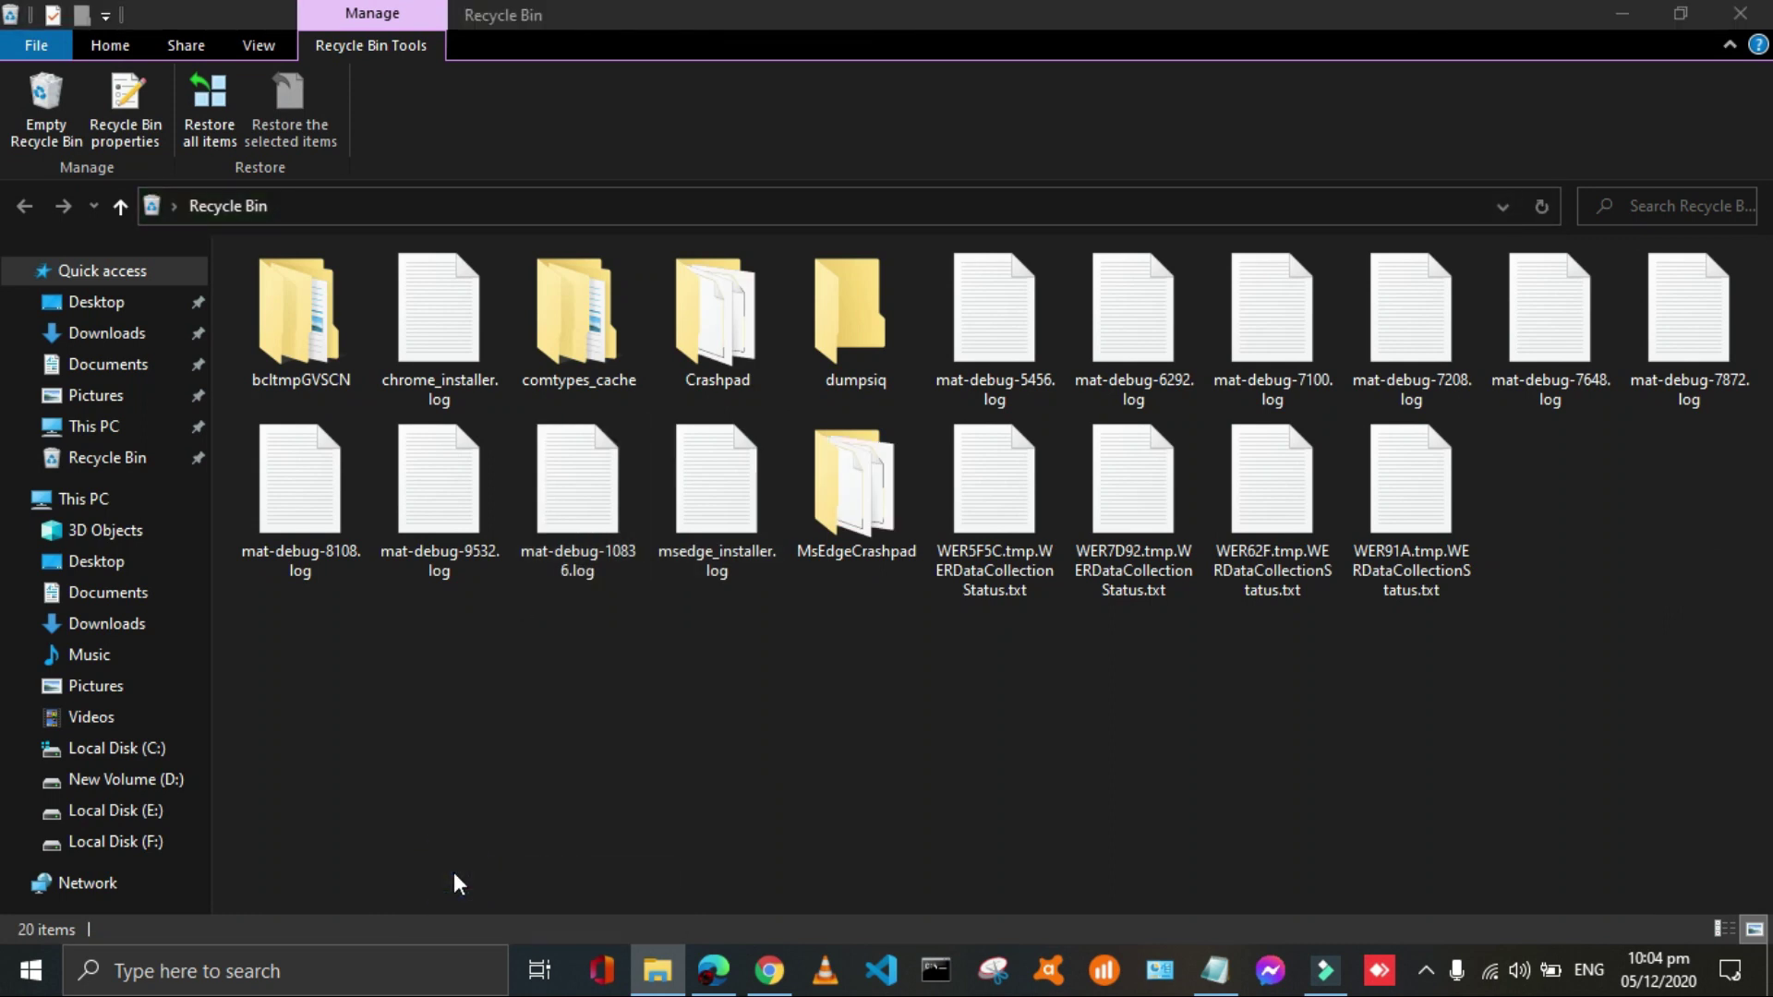
pyautogui.click(992, 507)
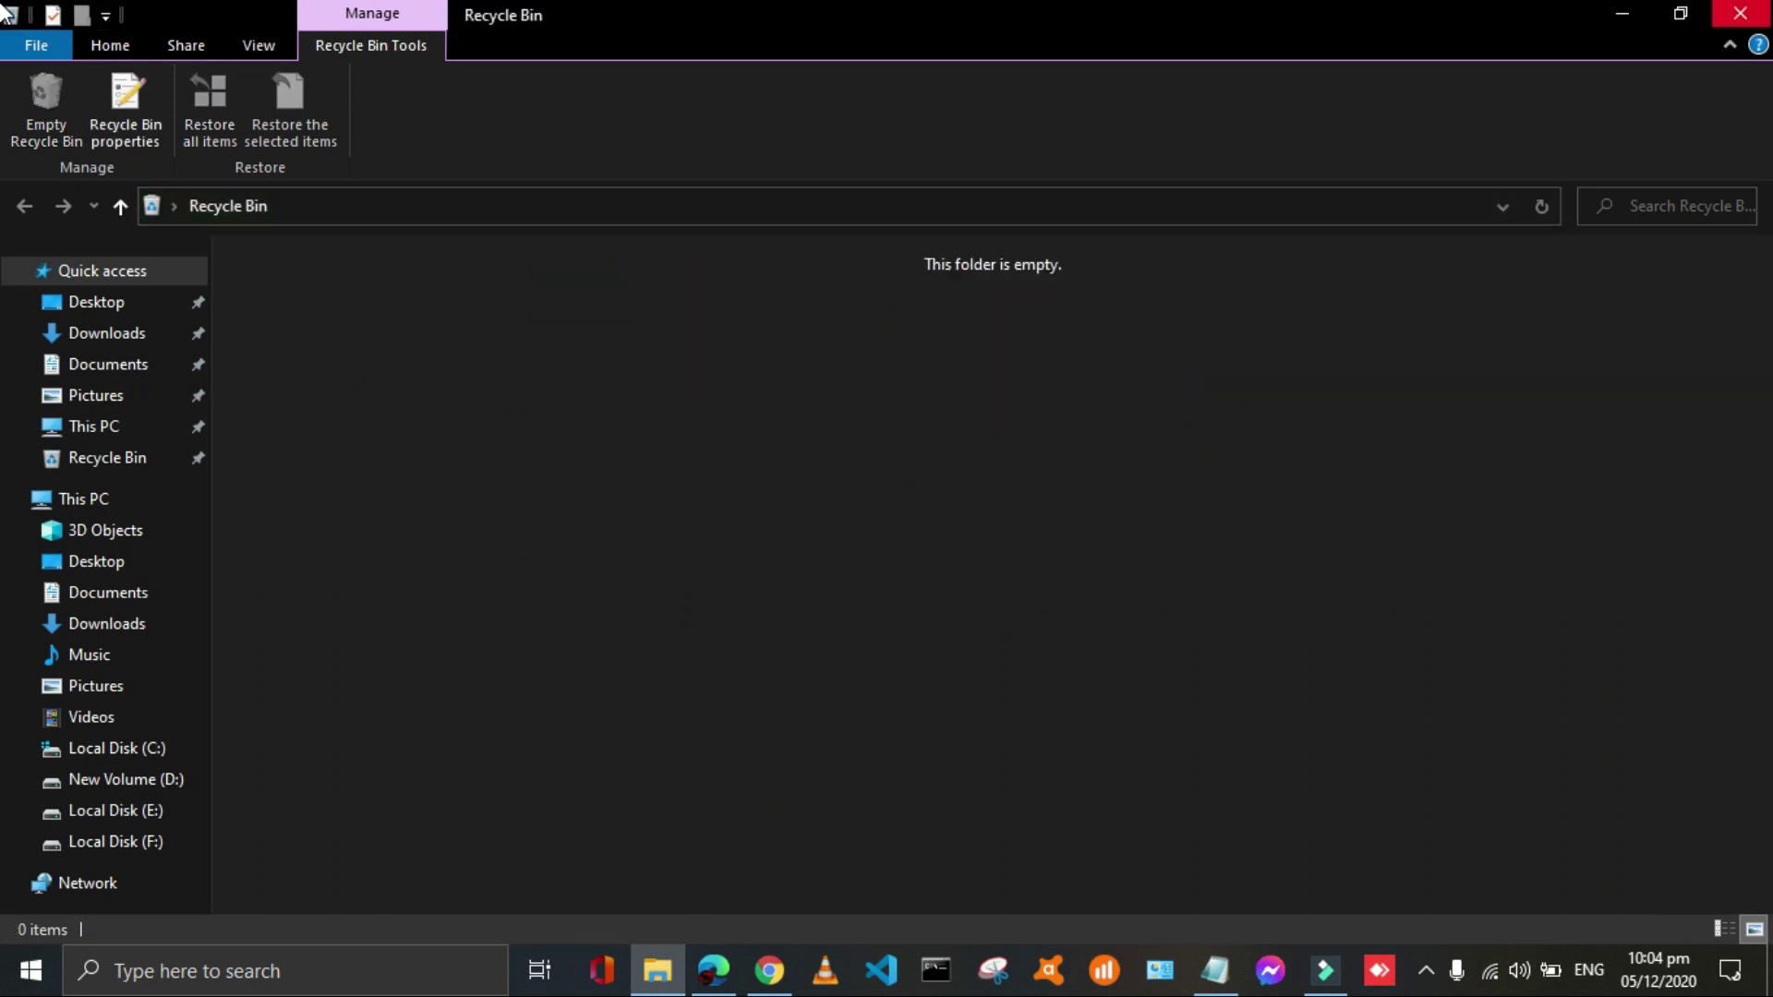
pyautogui.doubleClick(5, 10)
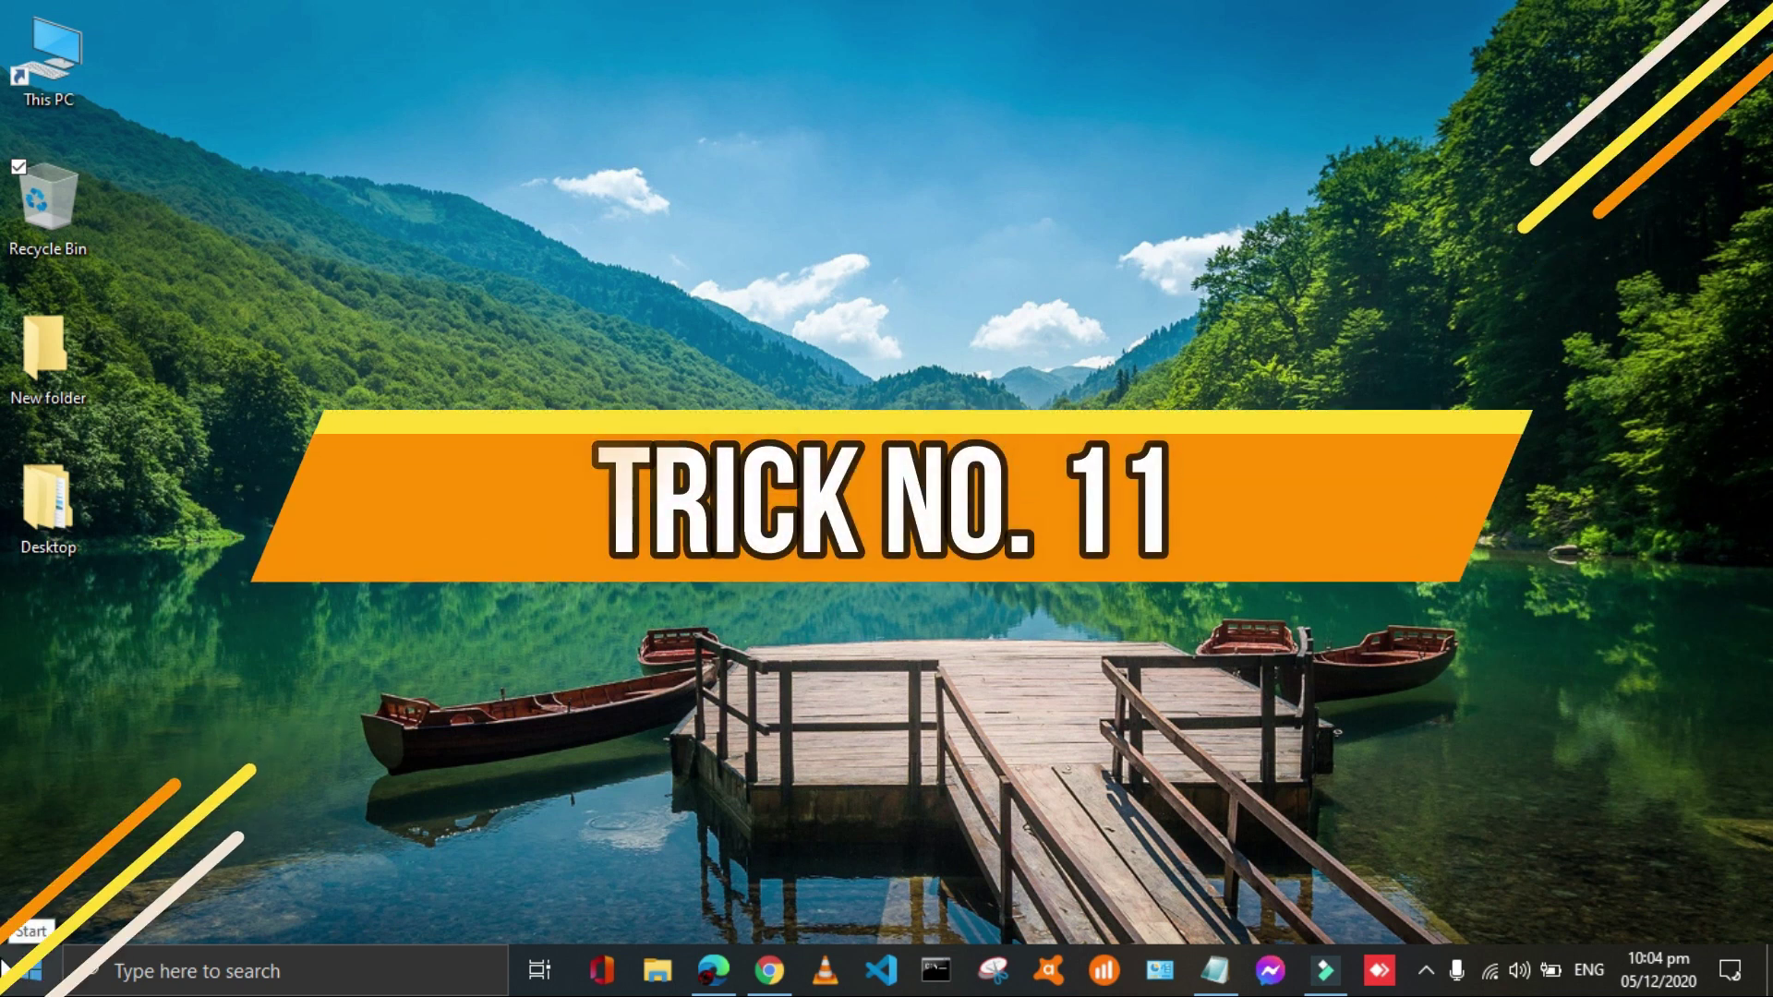
# - Open the user's Local Temp folder by running '%temp%' from Run
pyautogui.click(5, 964)
pyautogui.write('run')
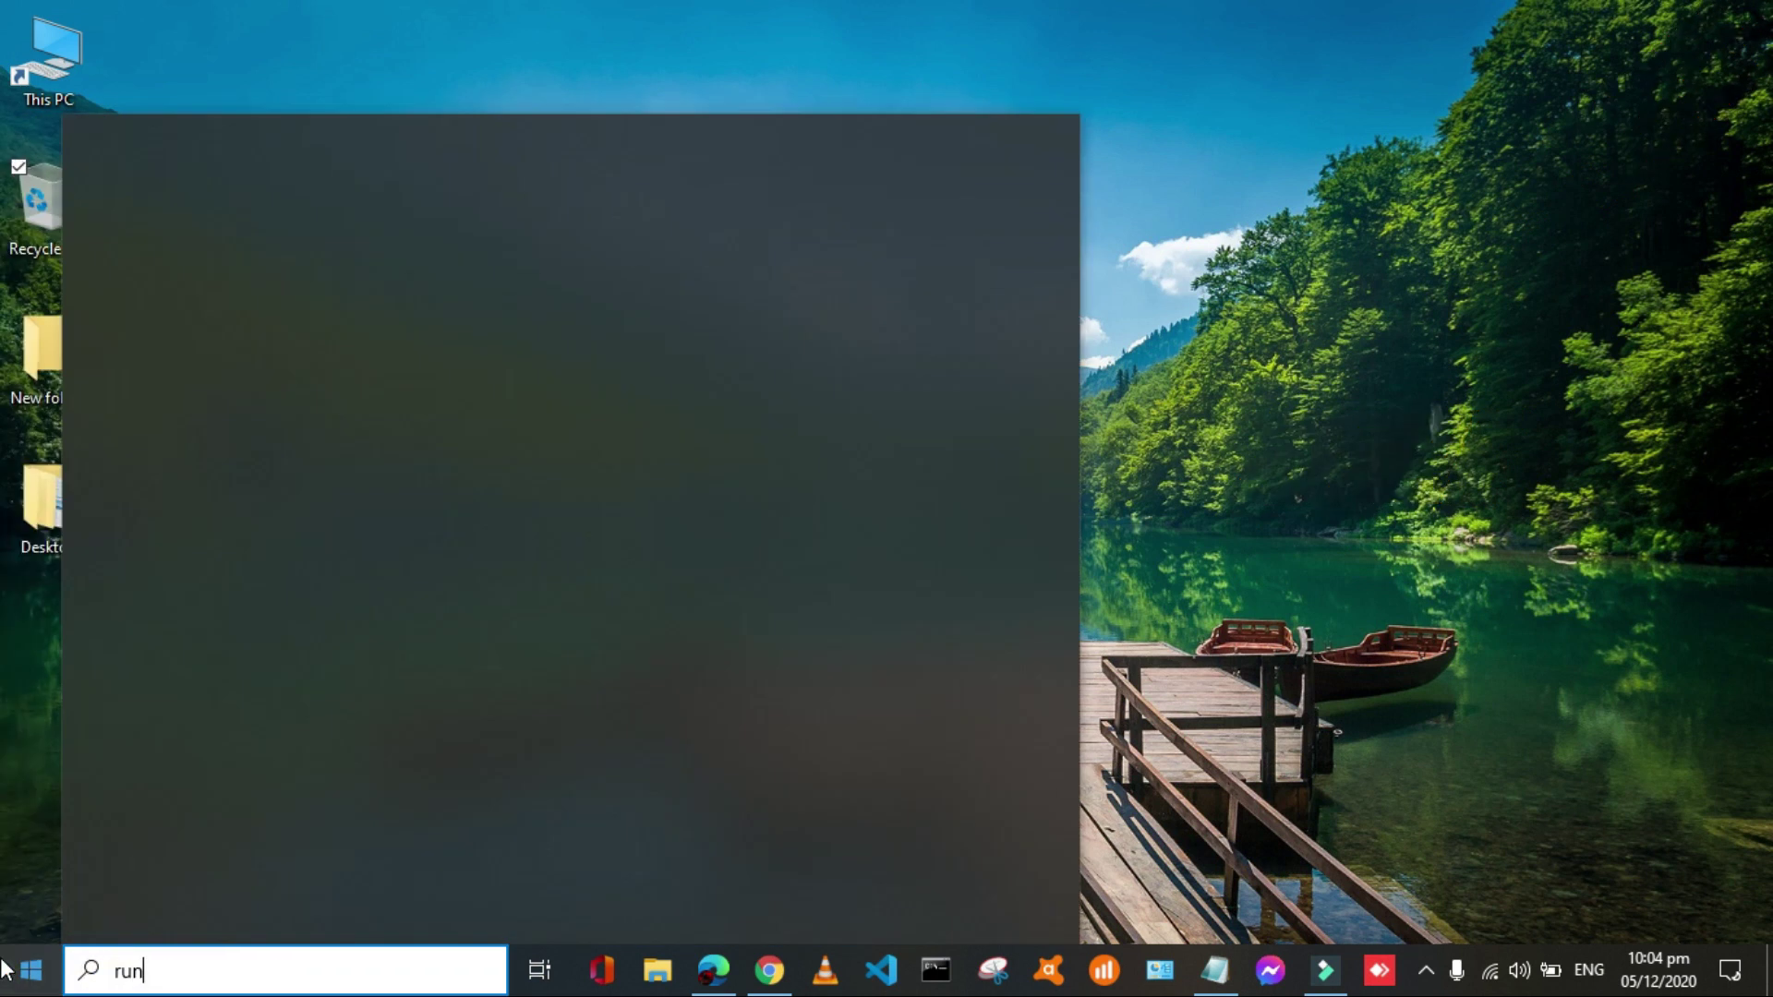
pyautogui.press('Return')
pyautogui.press('BackSpace')
pyautogui.write('%te')
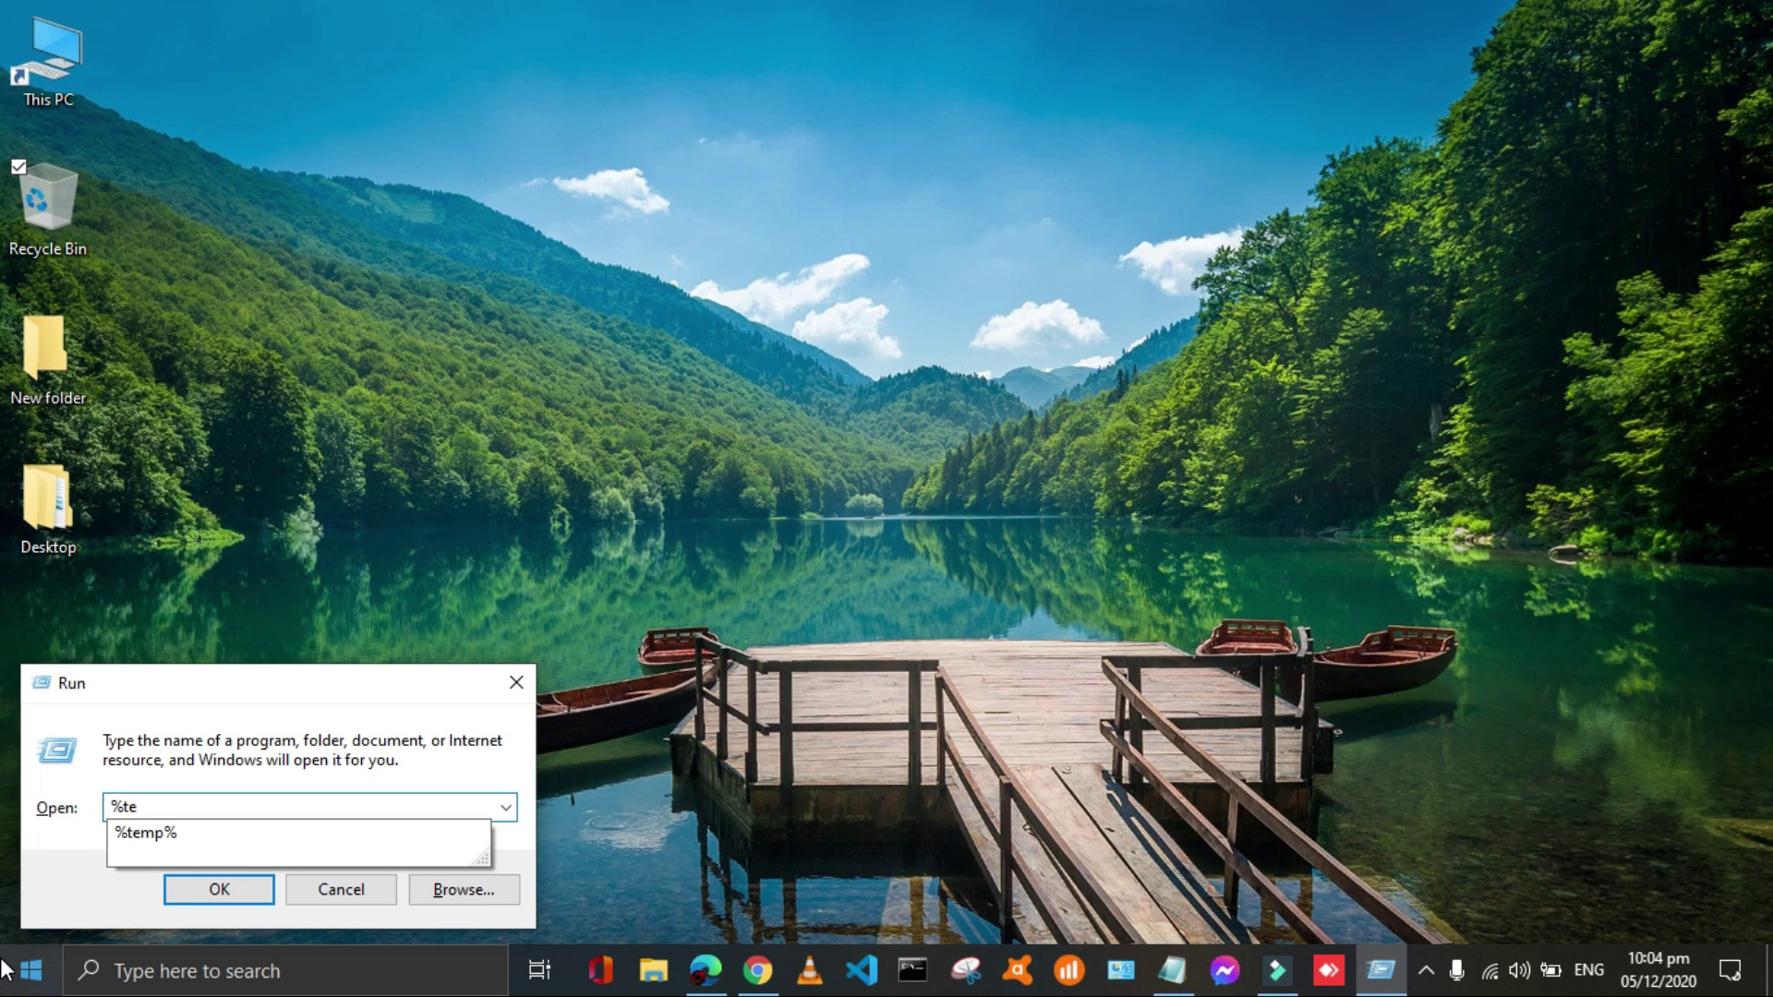
pyautogui.press('Down')
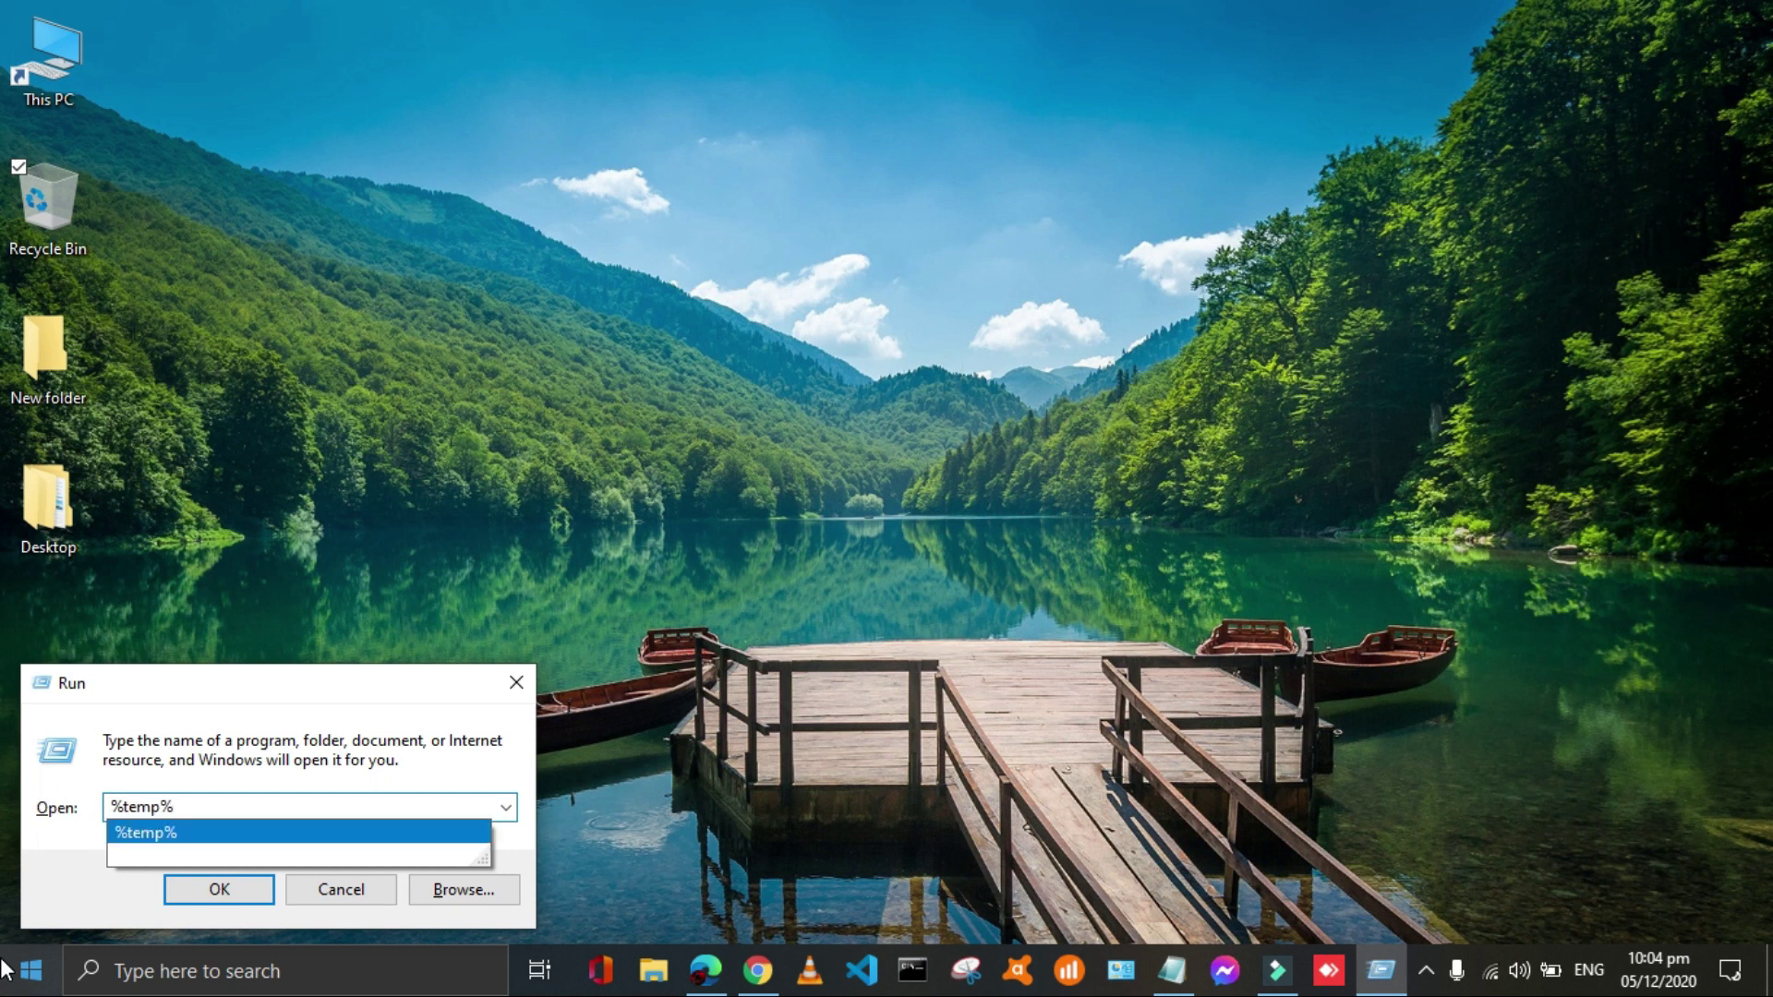
pyautogui.press('Return')
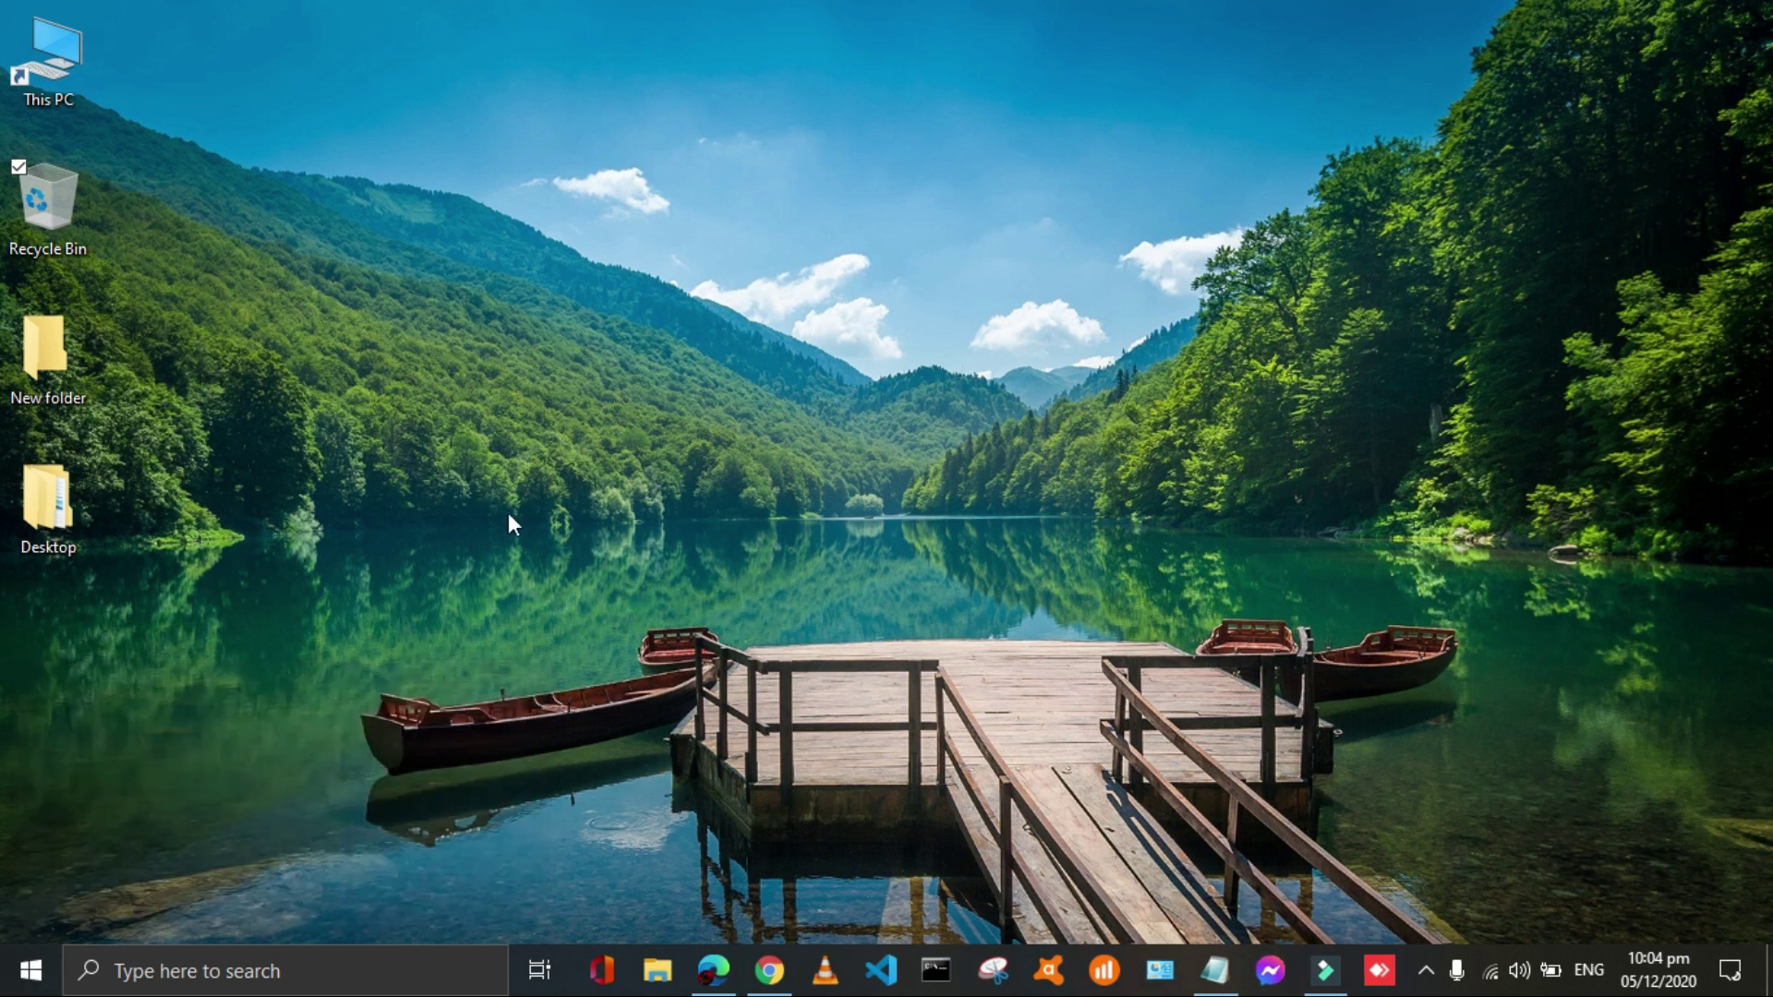
# - Delete all Local Temp files, skipping the 21 items still in use
pyautogui.hotkey('ctrl', 'a')
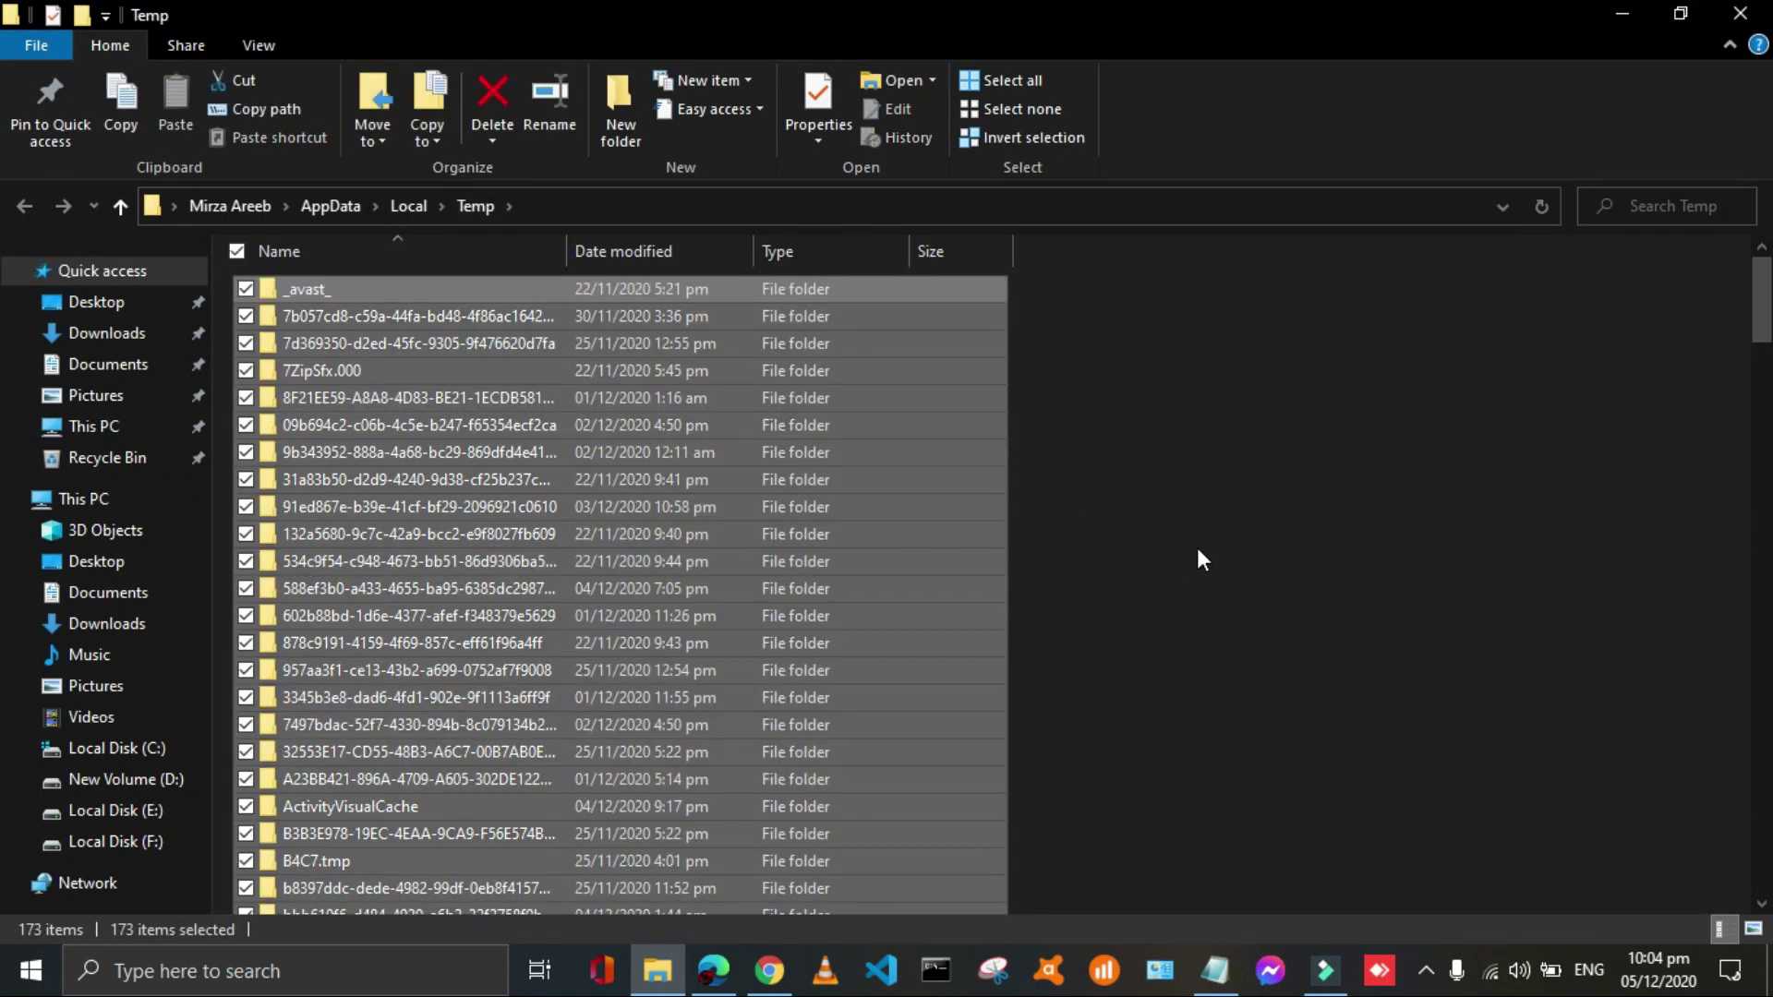
pyautogui.press('Delete')
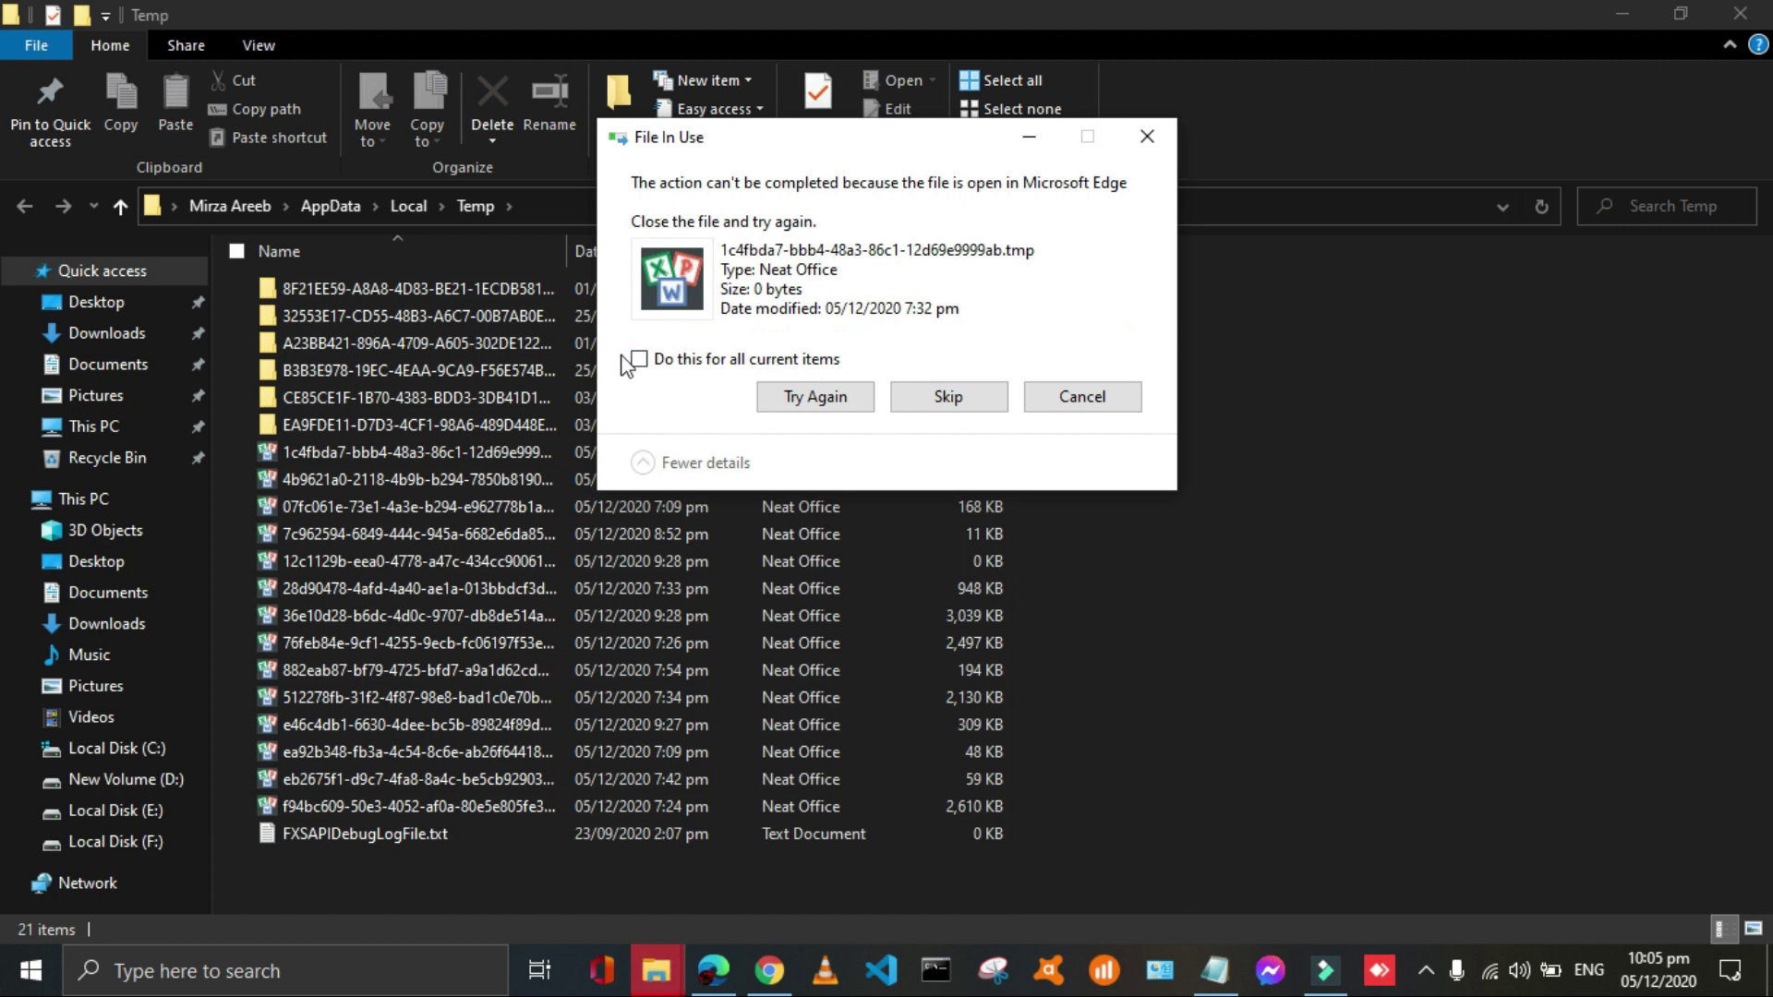
pyautogui.click(639, 358)
pyautogui.click(913, 405)
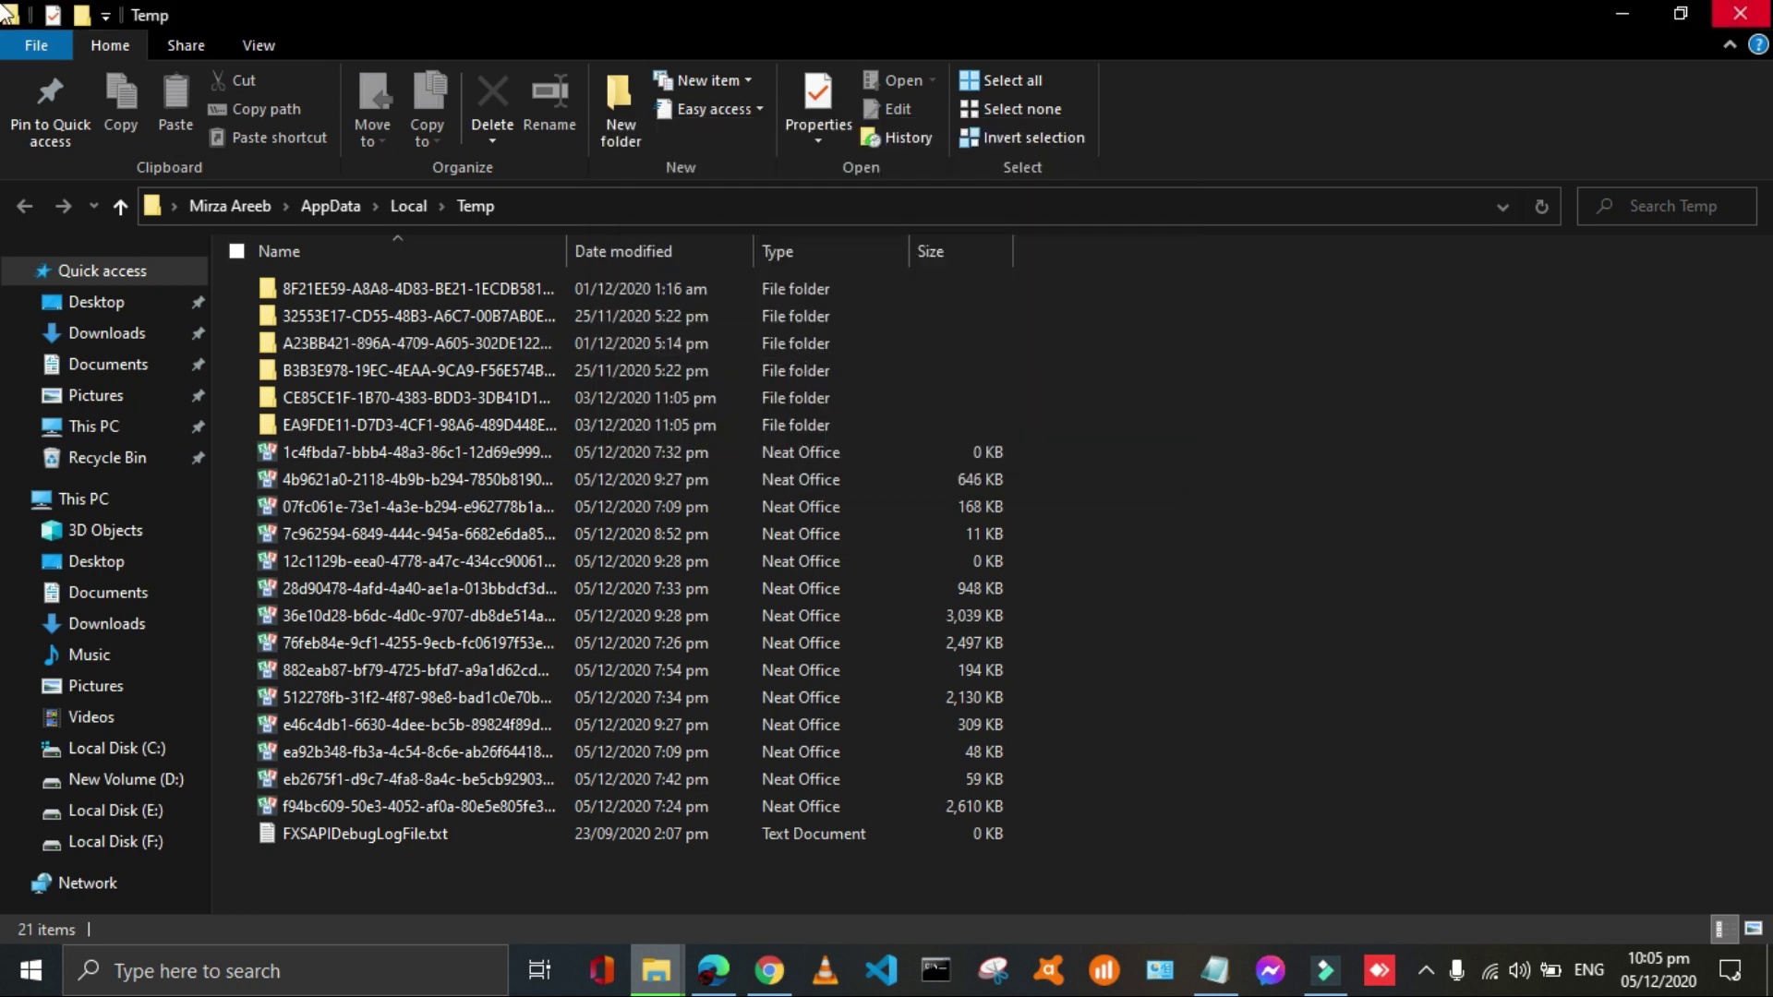
# - Close the Temp folder, empty the Recycle Bin, and refresh the desktop
pyautogui.click(1736, 13)
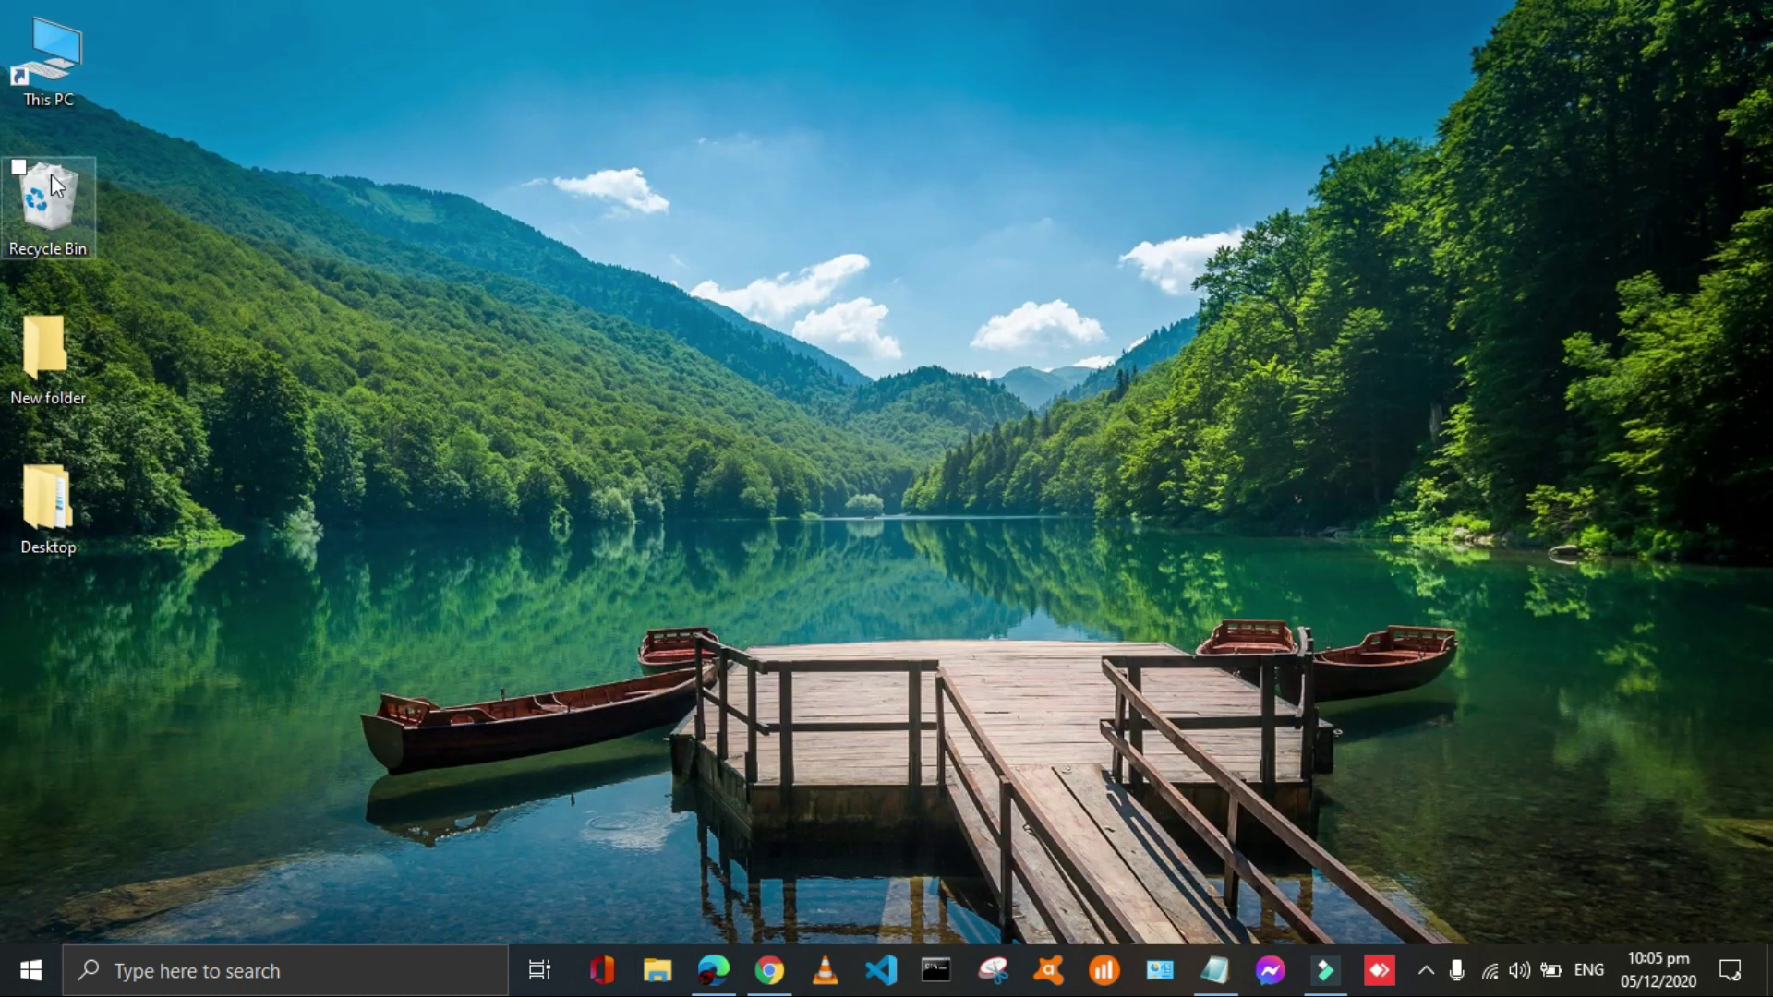
pyautogui.rightClick(50, 175)
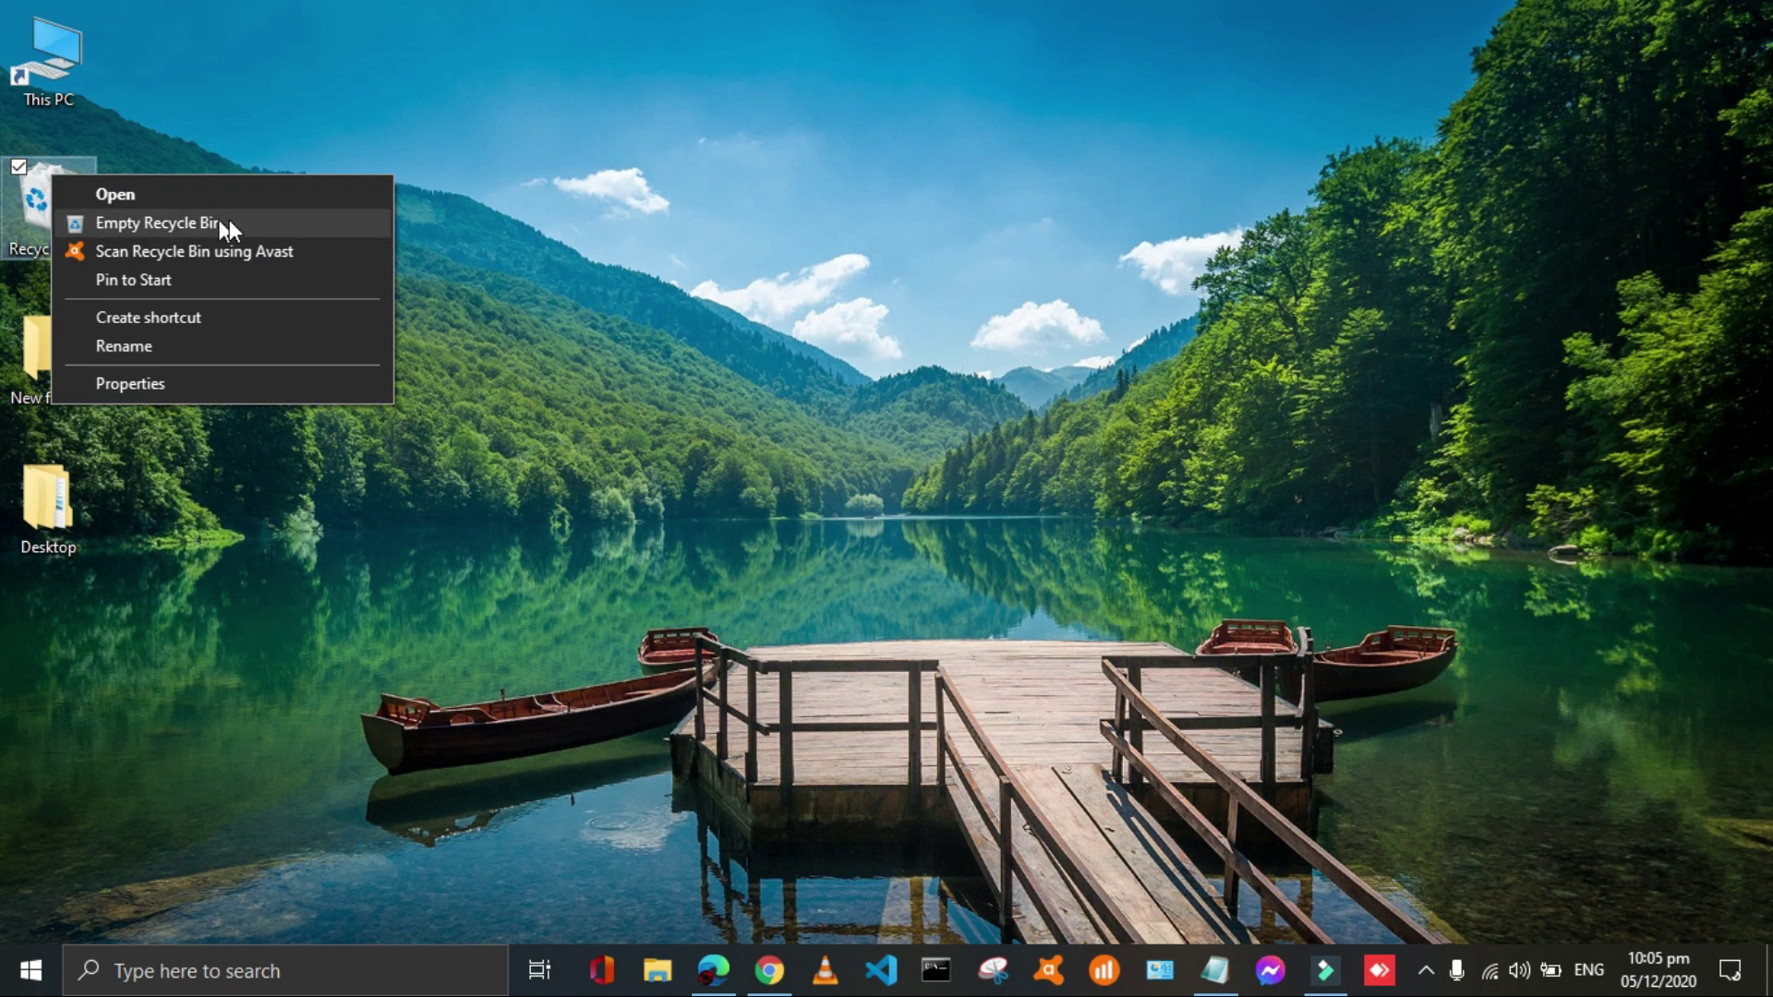
pyautogui.click(134, 221)
pyautogui.press('Return')
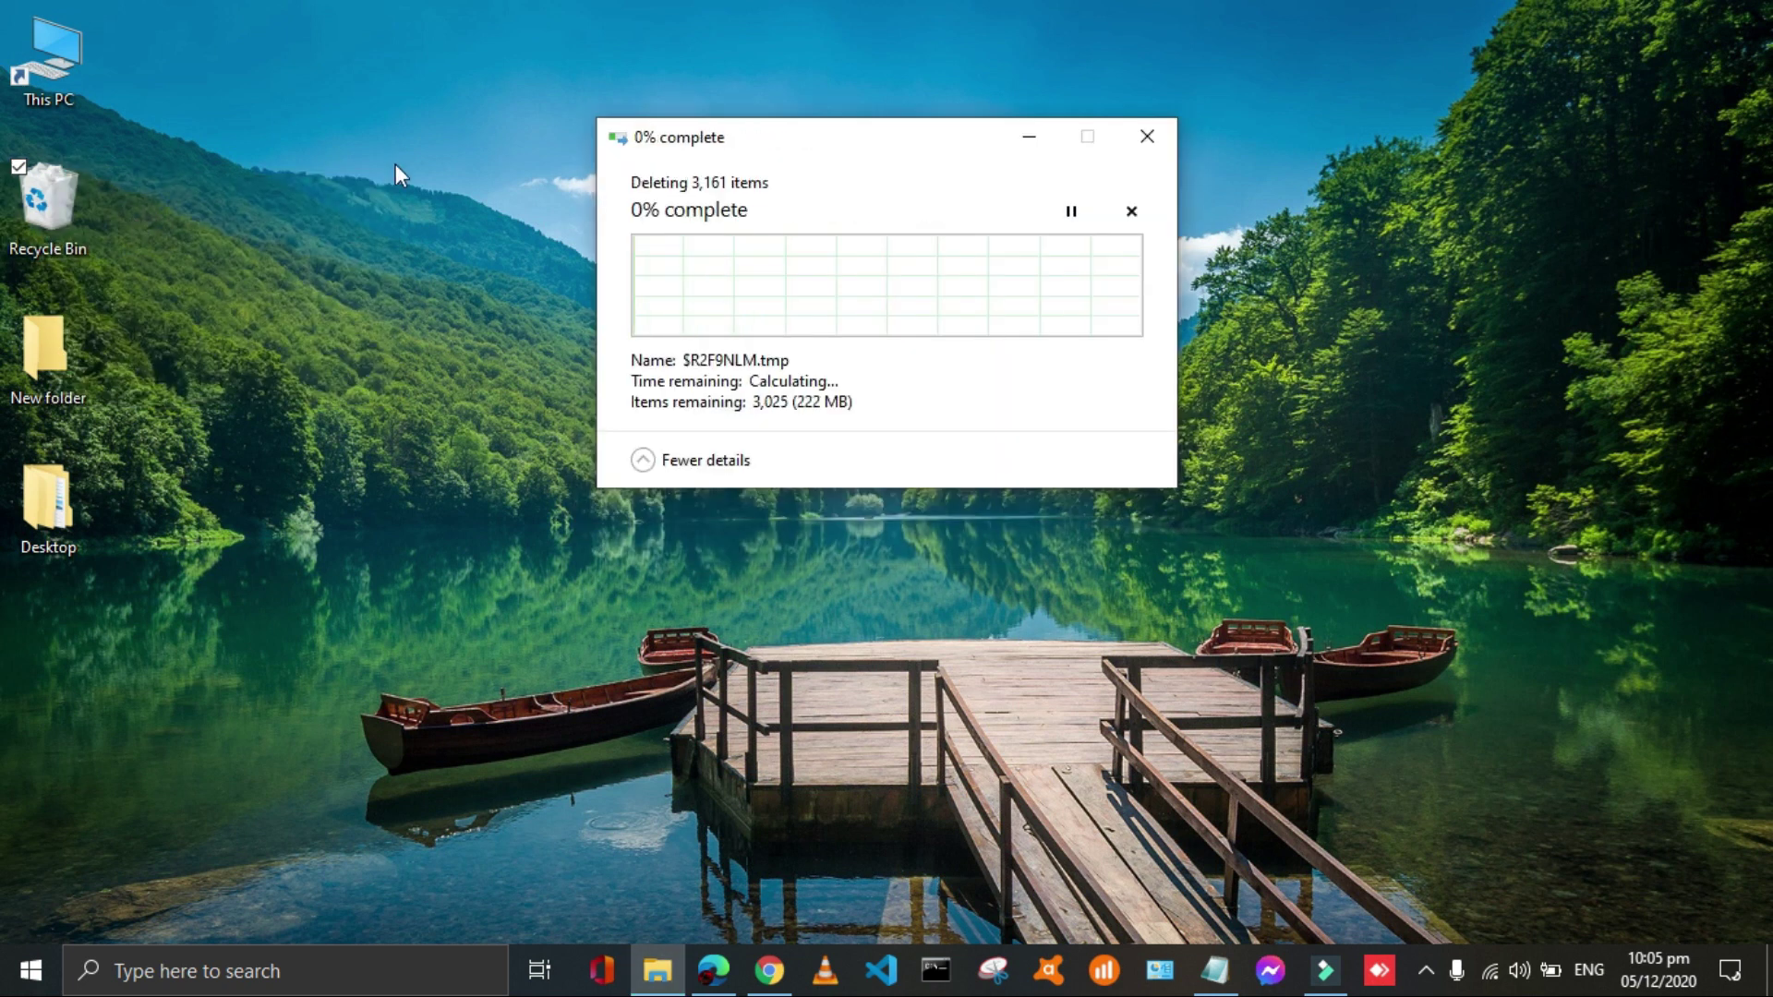
pyautogui.rightClick(395, 165)
pyautogui.click(414, 240)
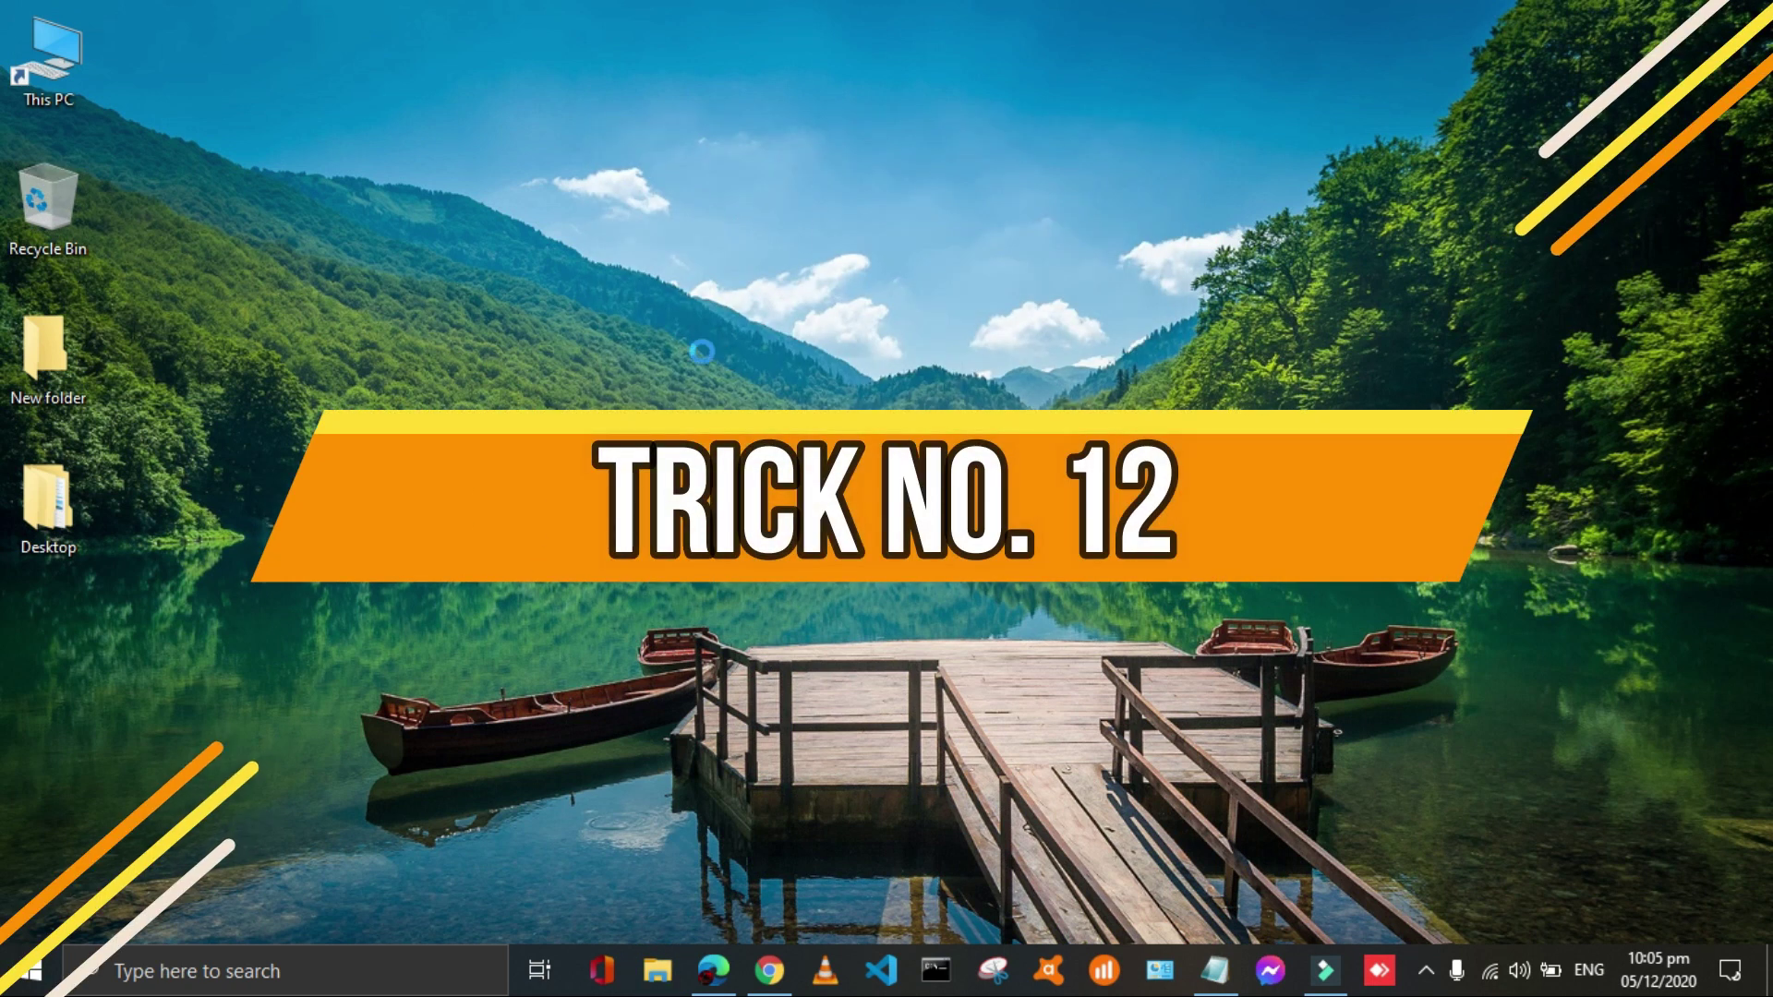
# - Open the Prefetch folder through Run, granting permission to access it
pyautogui.click(31, 969)
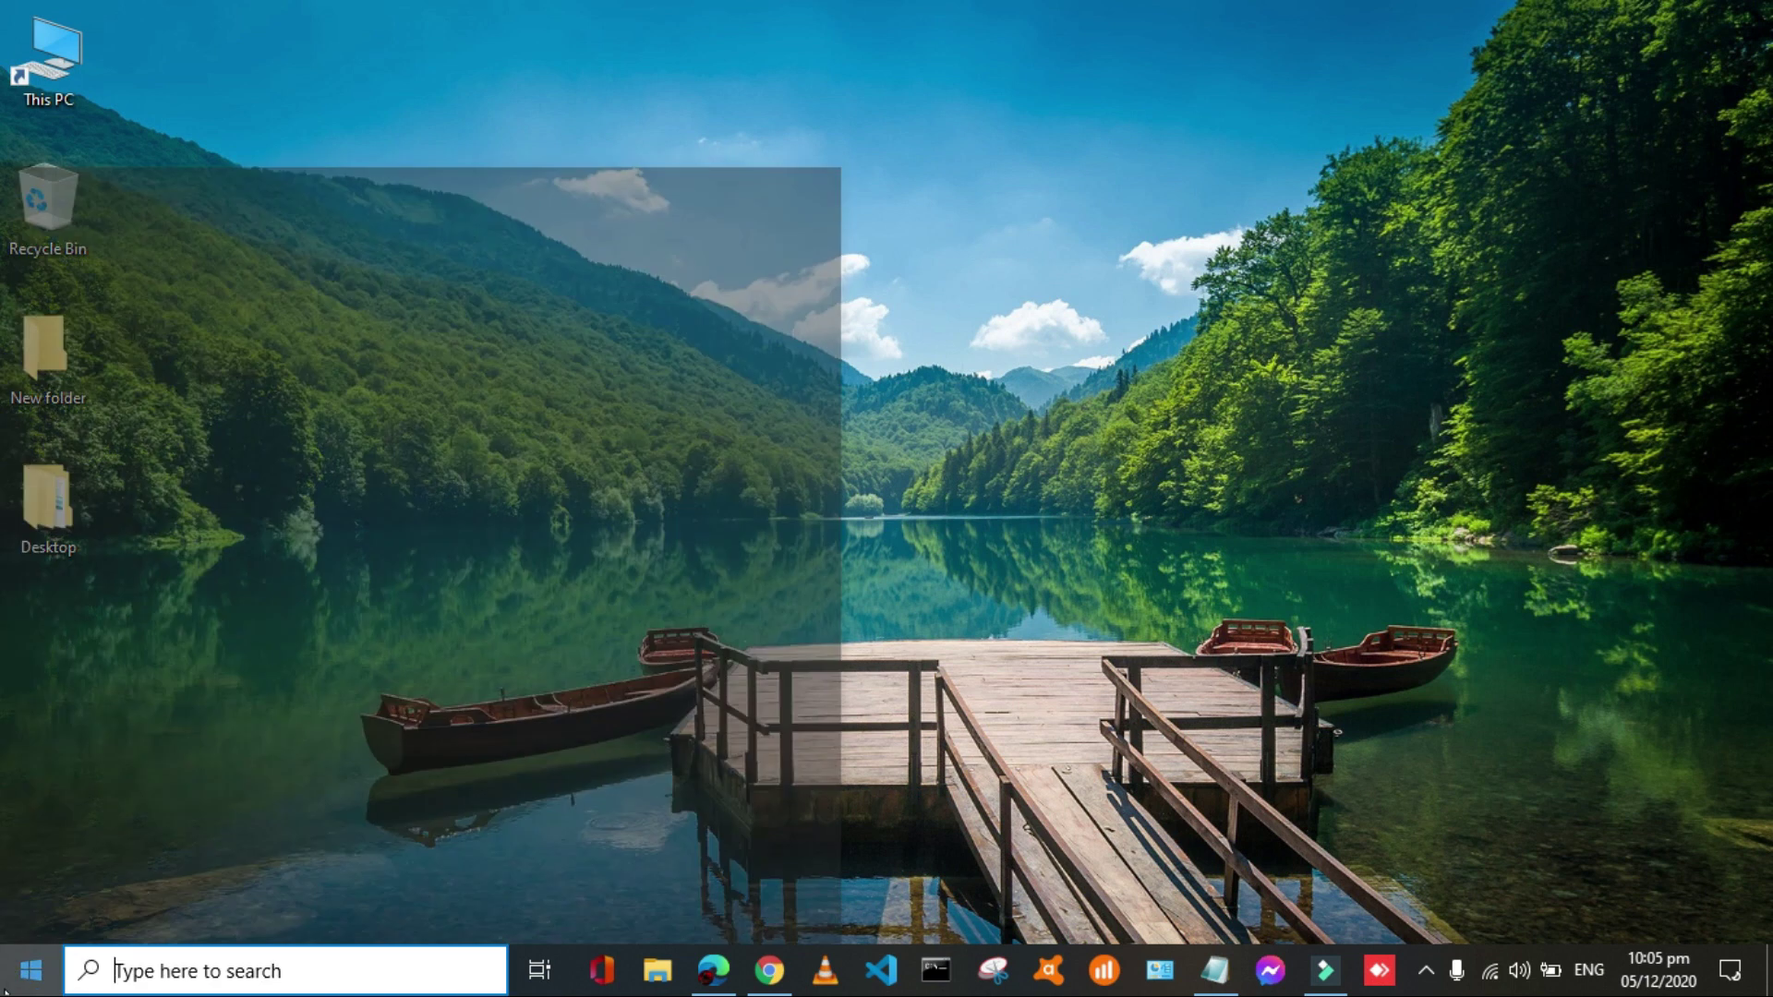
pyautogui.write('run')
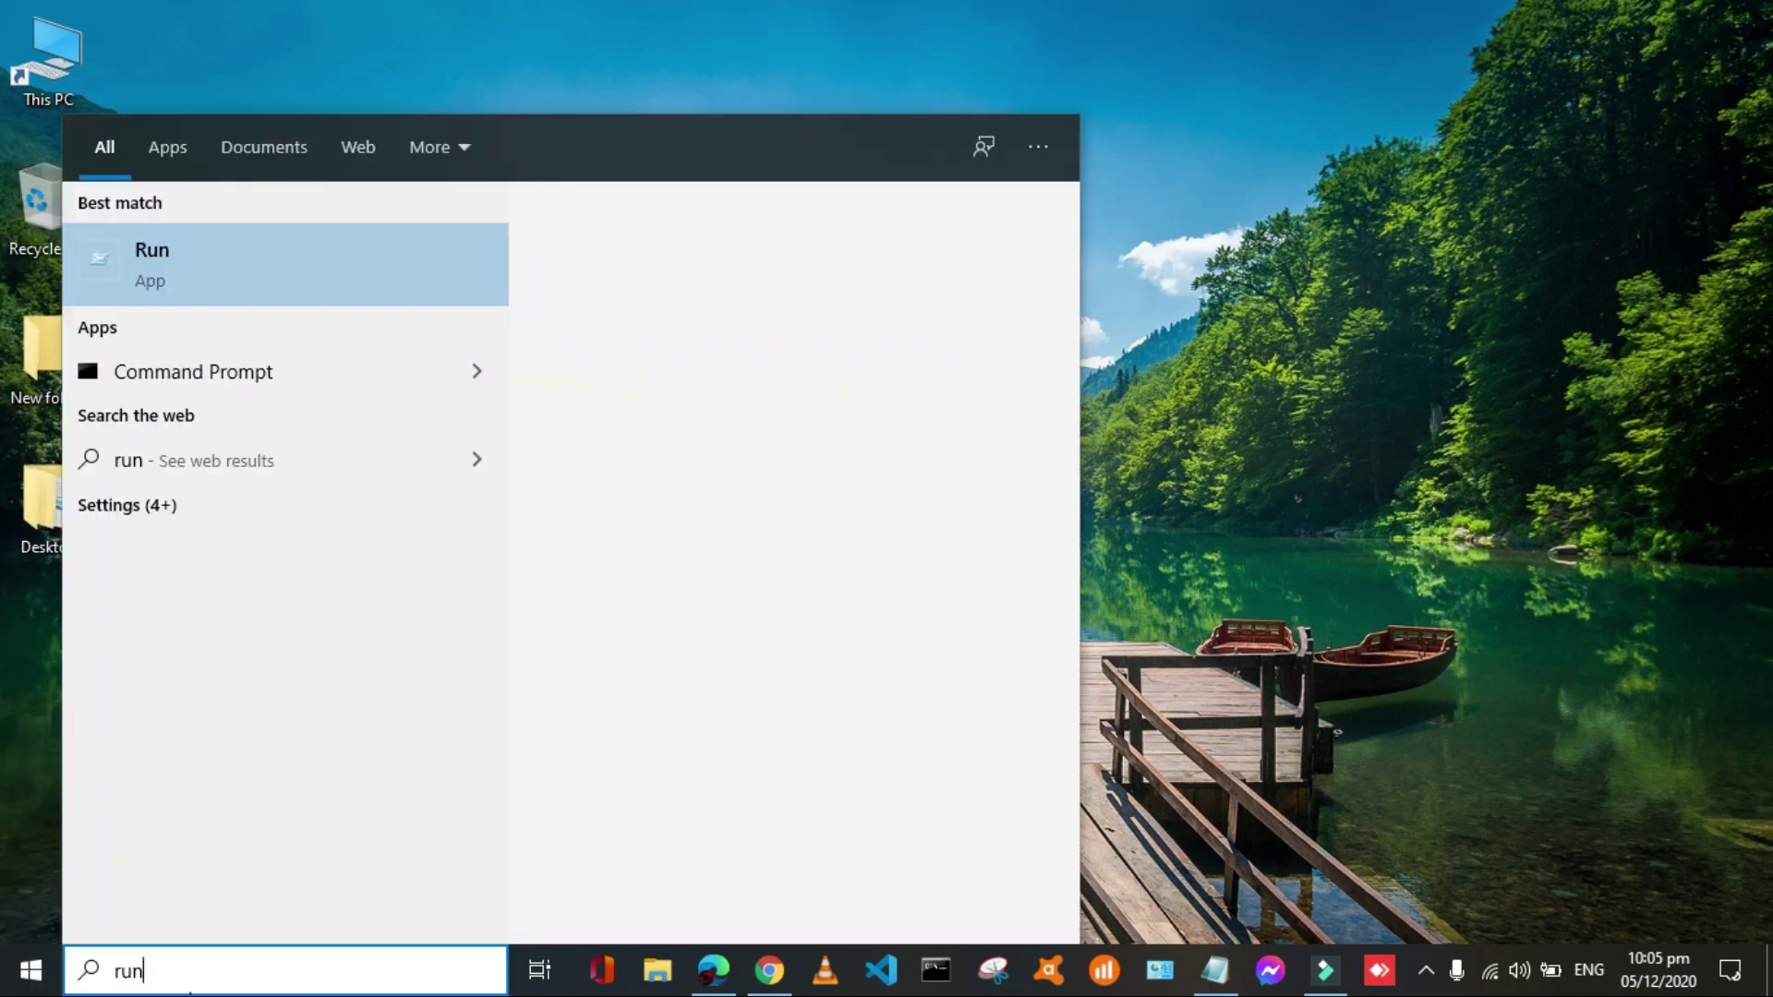
pyautogui.press('Return')
pyautogui.press('BackSpace')
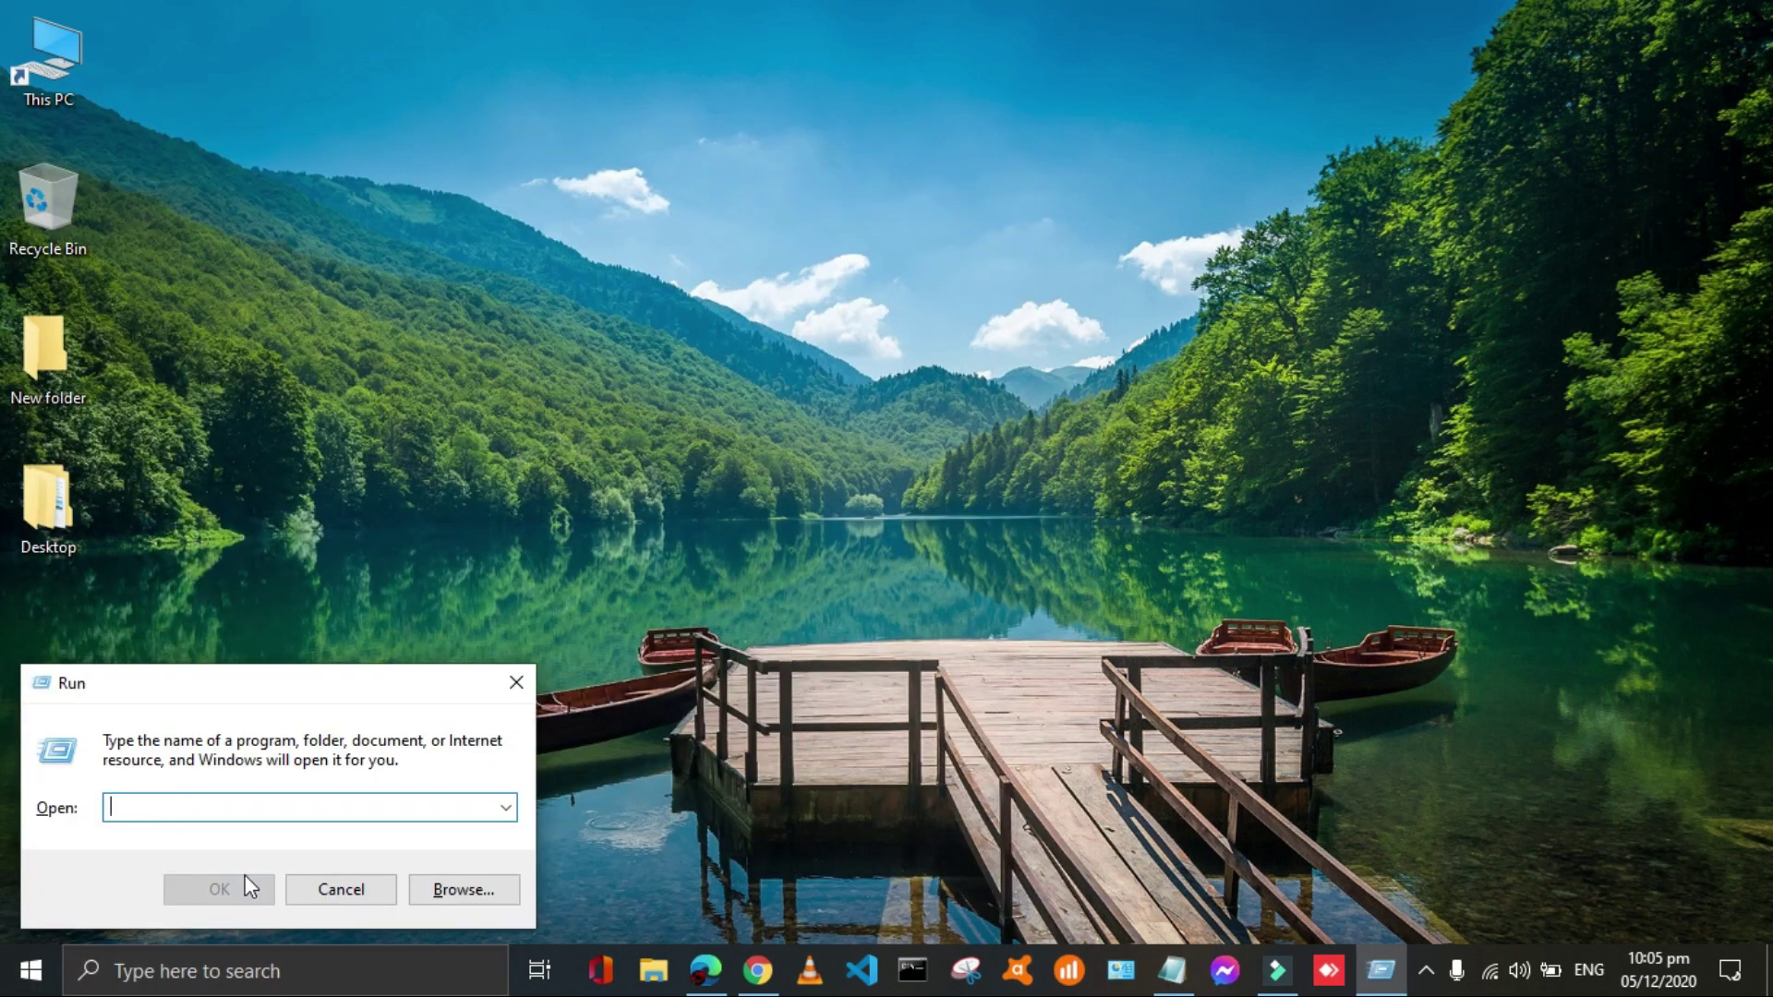
pyautogui.write('prefetch')
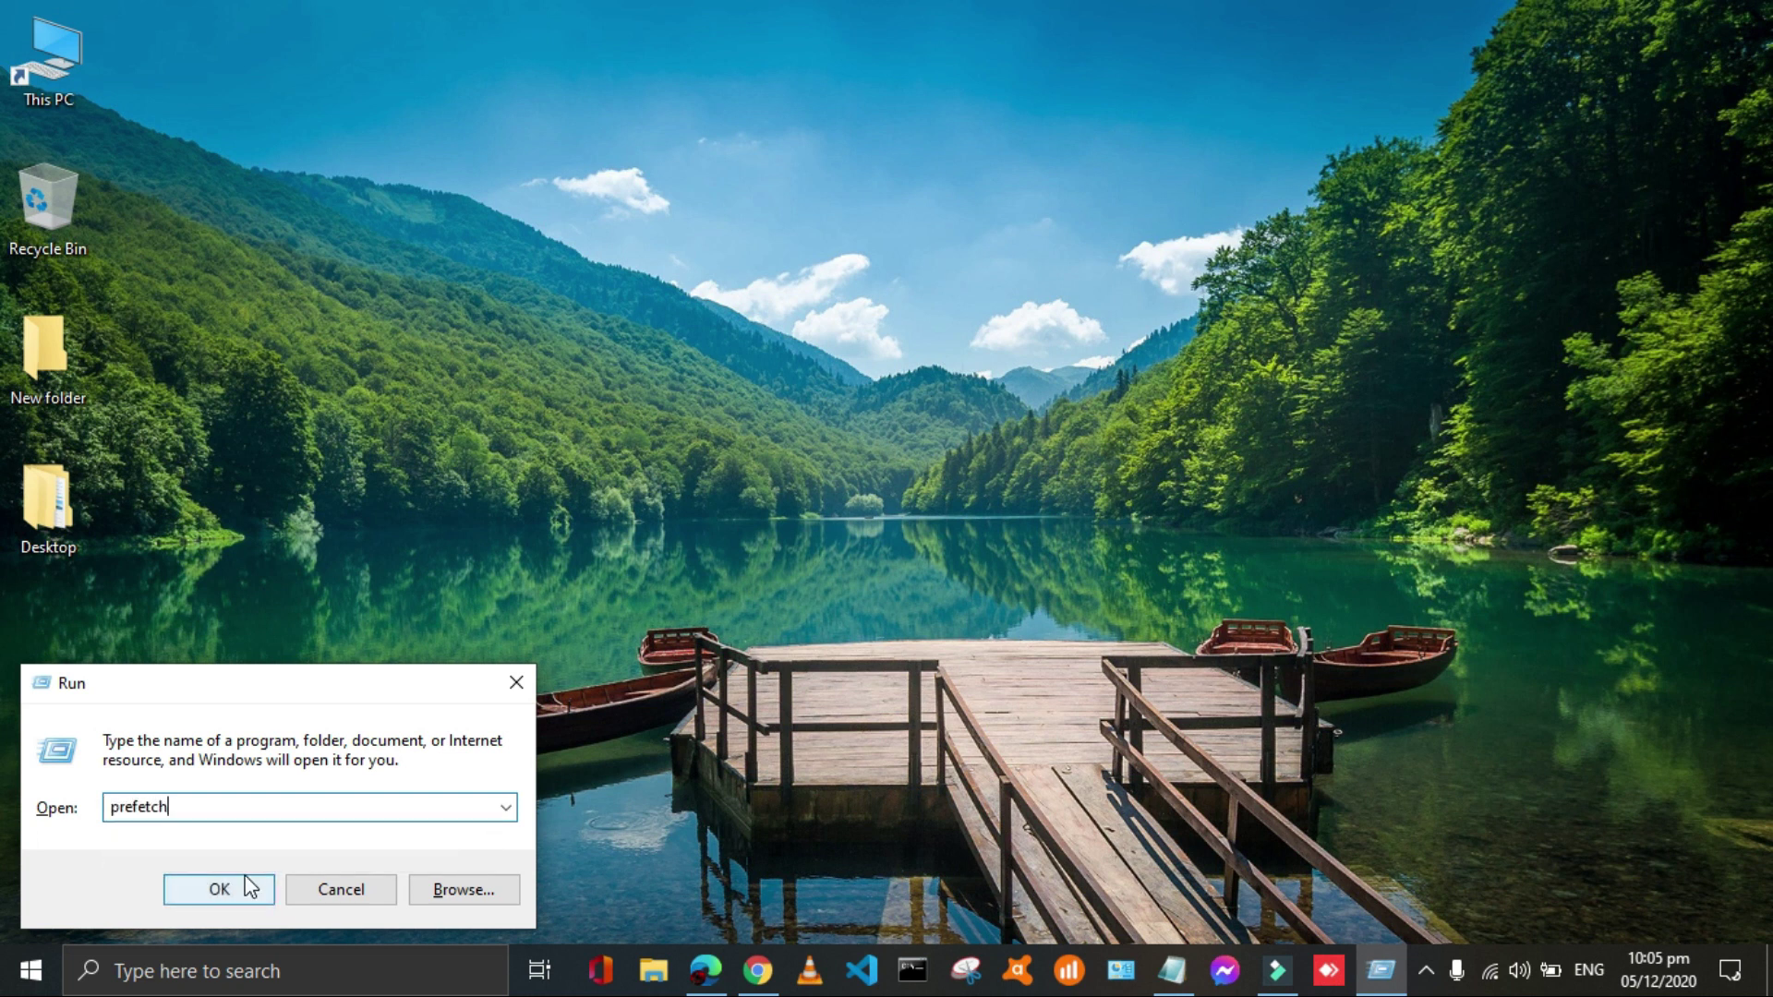
pyautogui.click(245, 886)
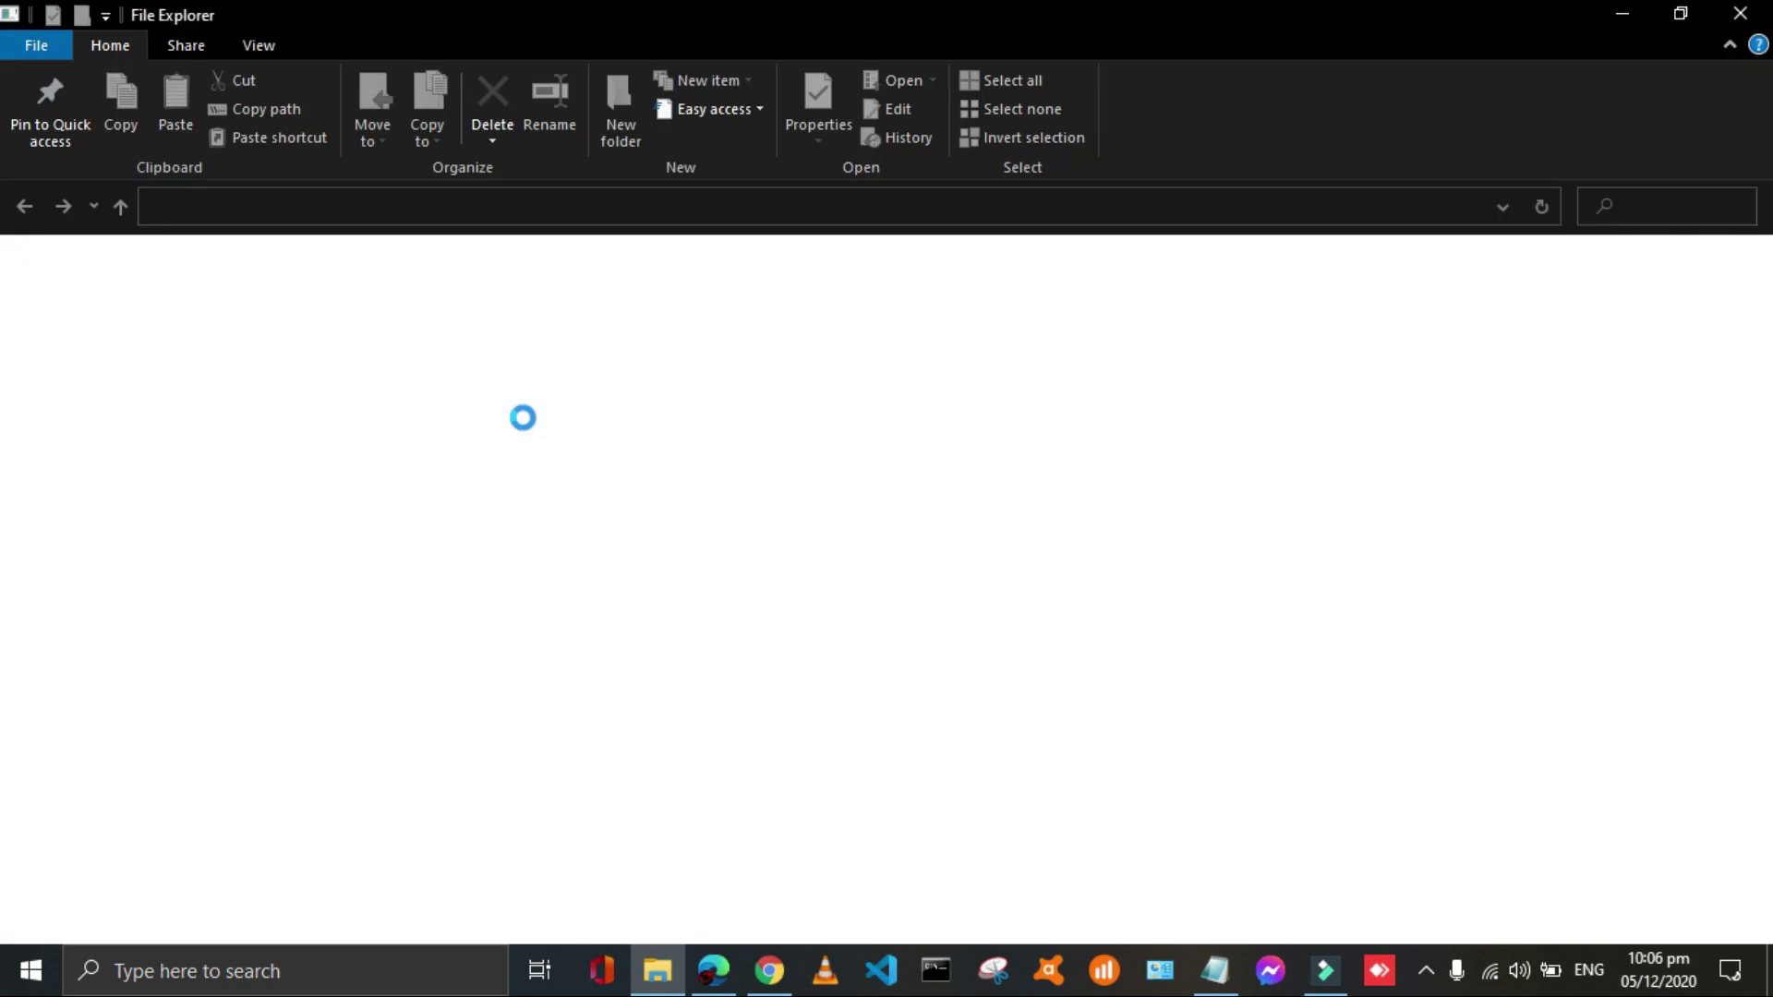
pyautogui.click(891, 523)
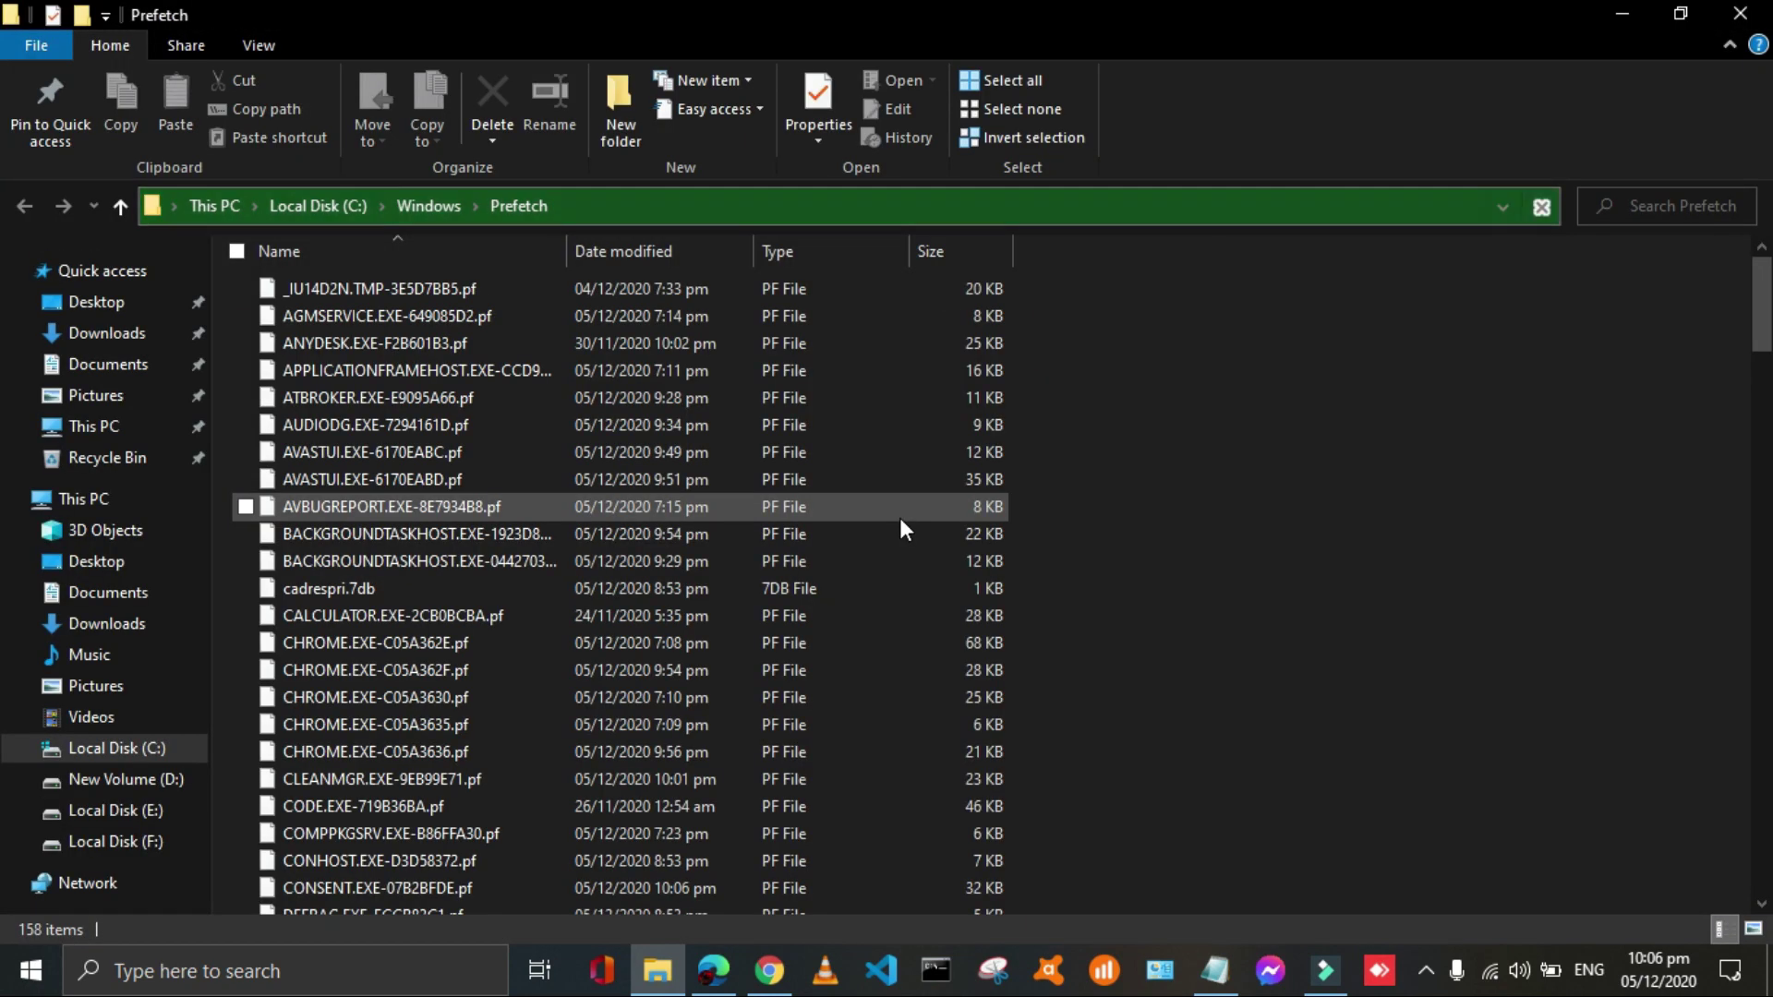
# - Delete all Prefetch files, skipping the two still in use
pyautogui.hotkey('ctrl', 'a')
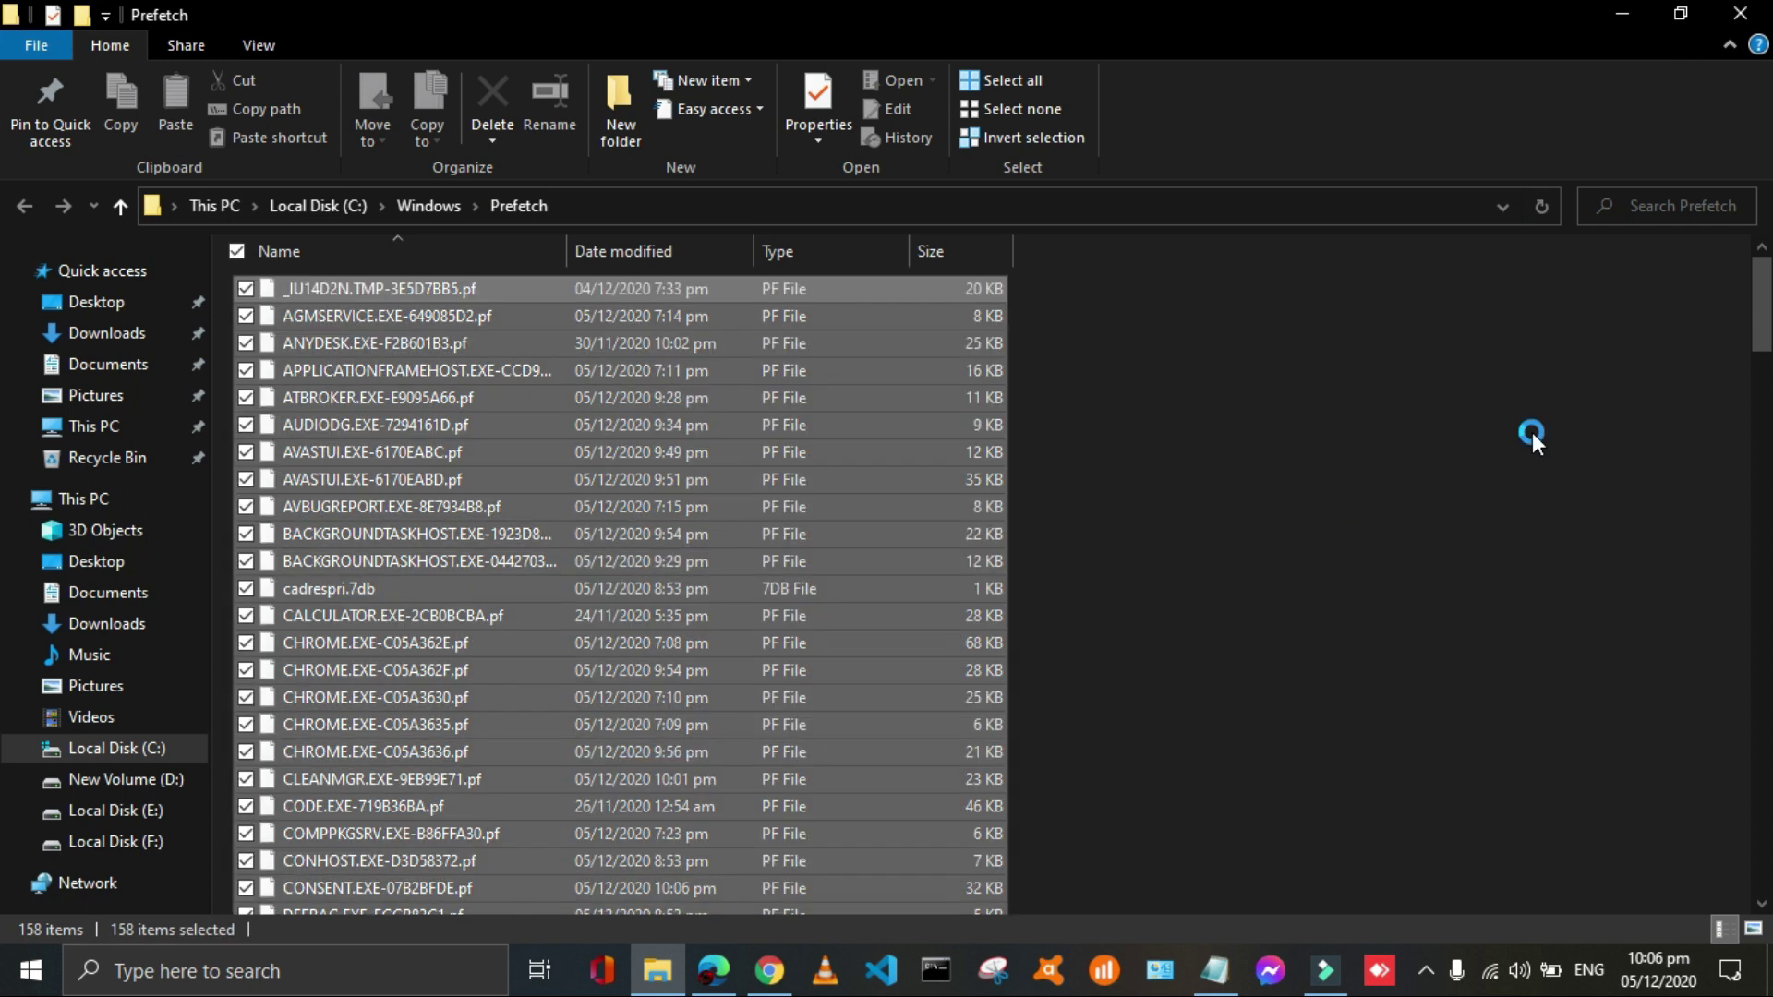
pyautogui.press('Delete')
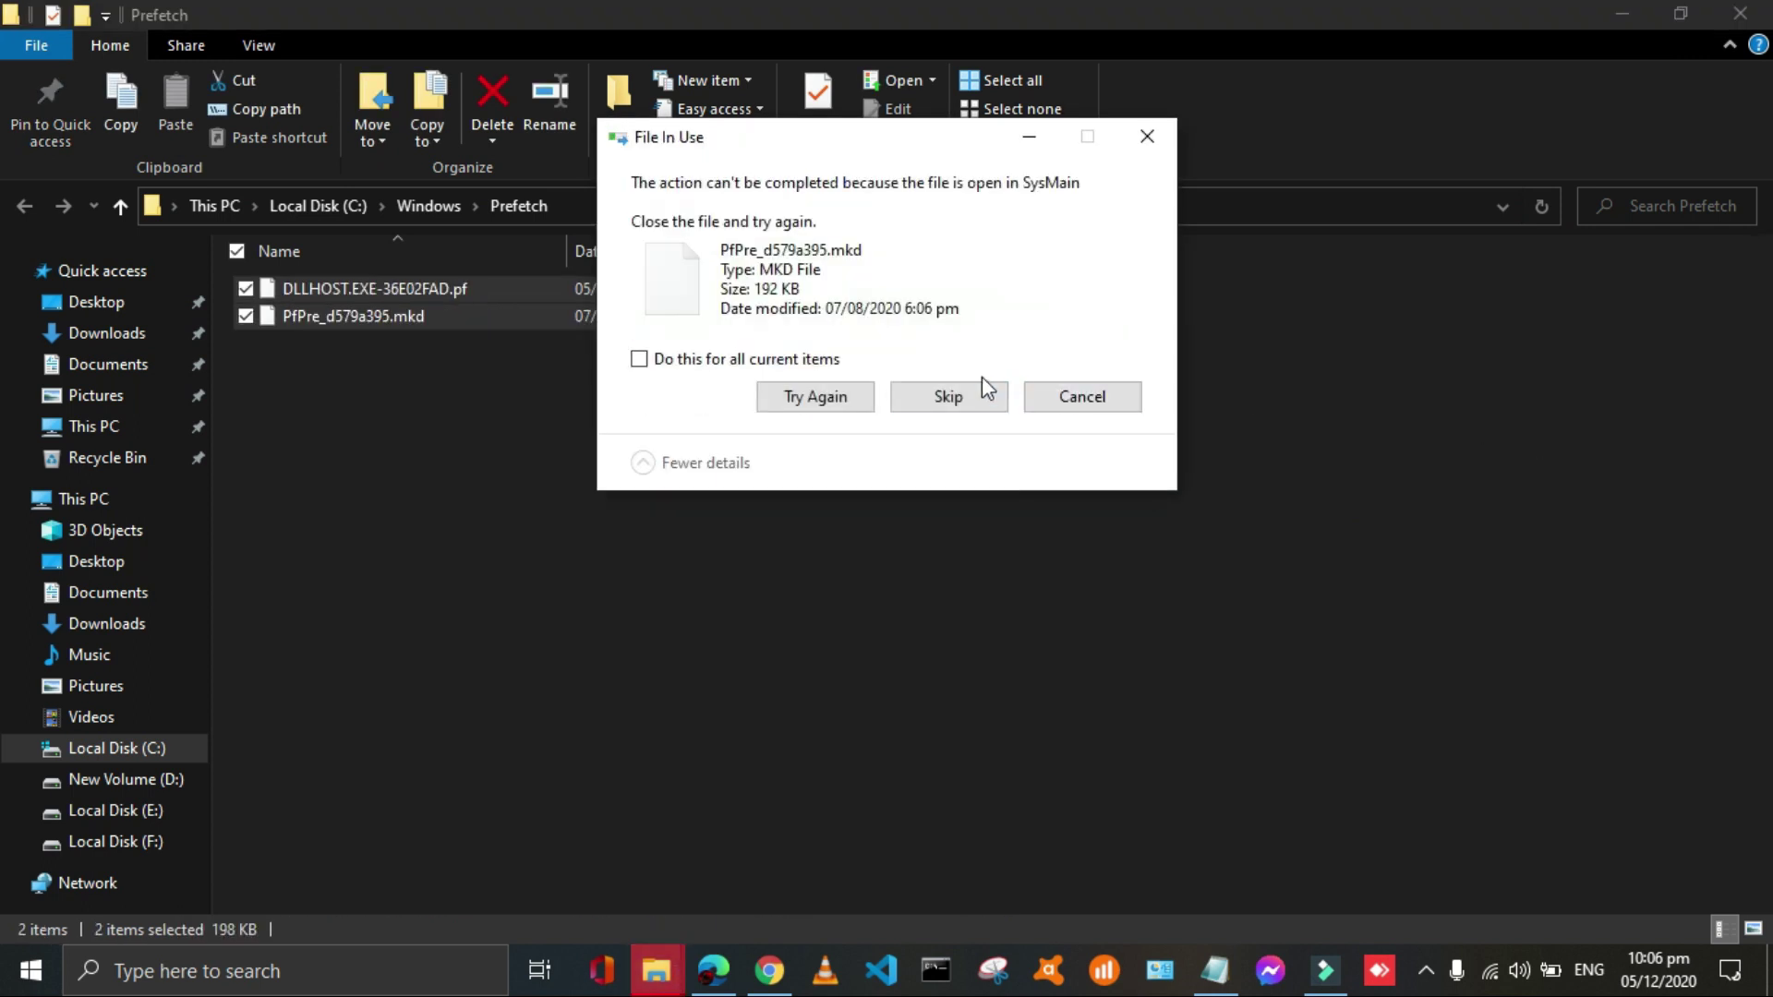
pyautogui.click(966, 389)
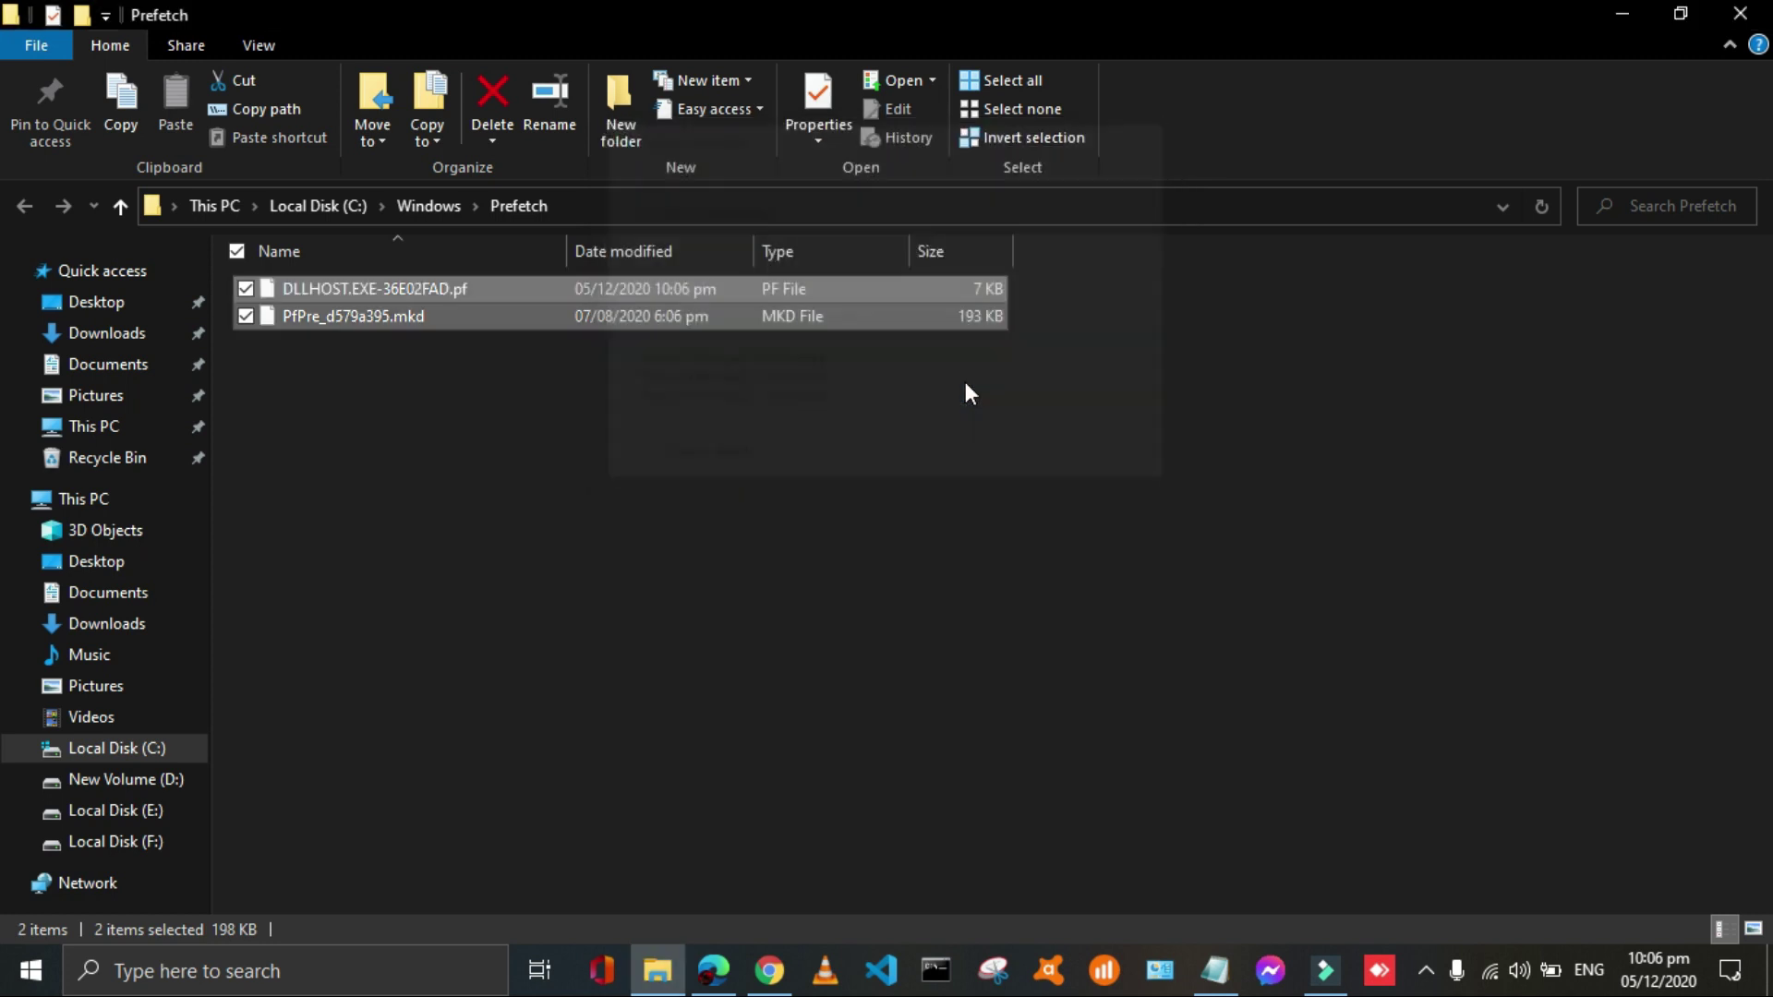
# - Close the Prefetch window and permanently empty the Recycle Bin of the Prefetch deletions
pyautogui.click(1739, 14)
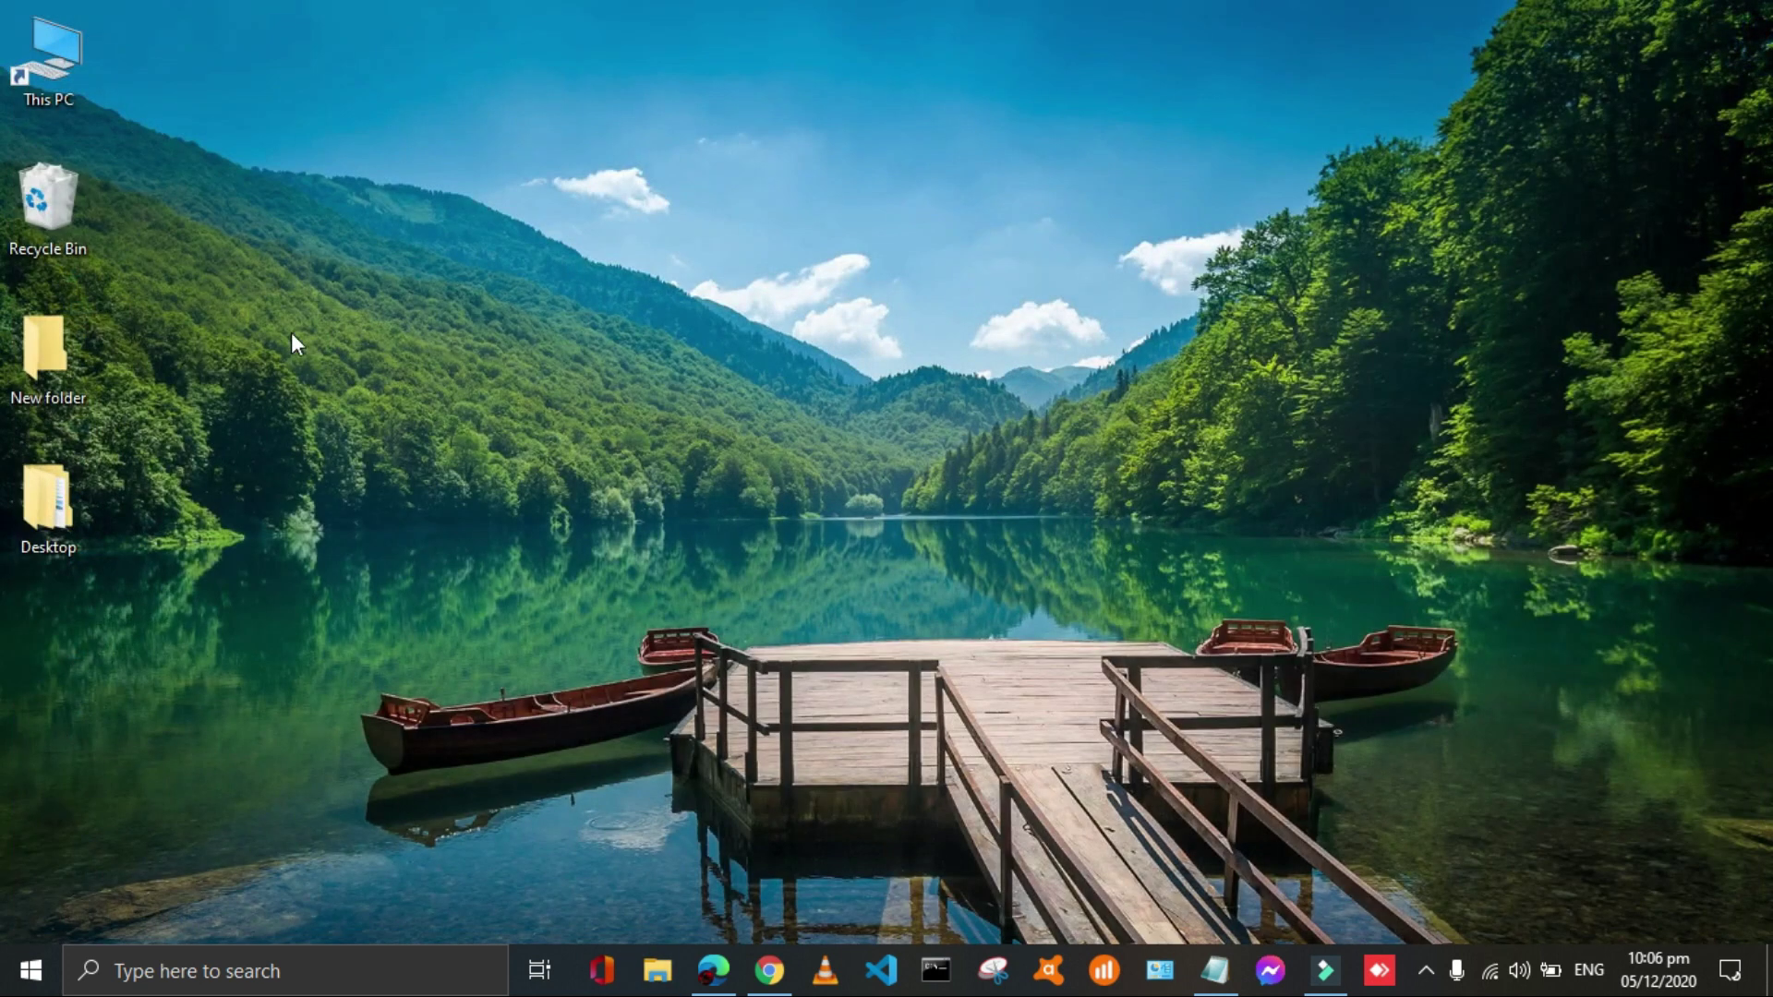
pyautogui.rightClick(57, 215)
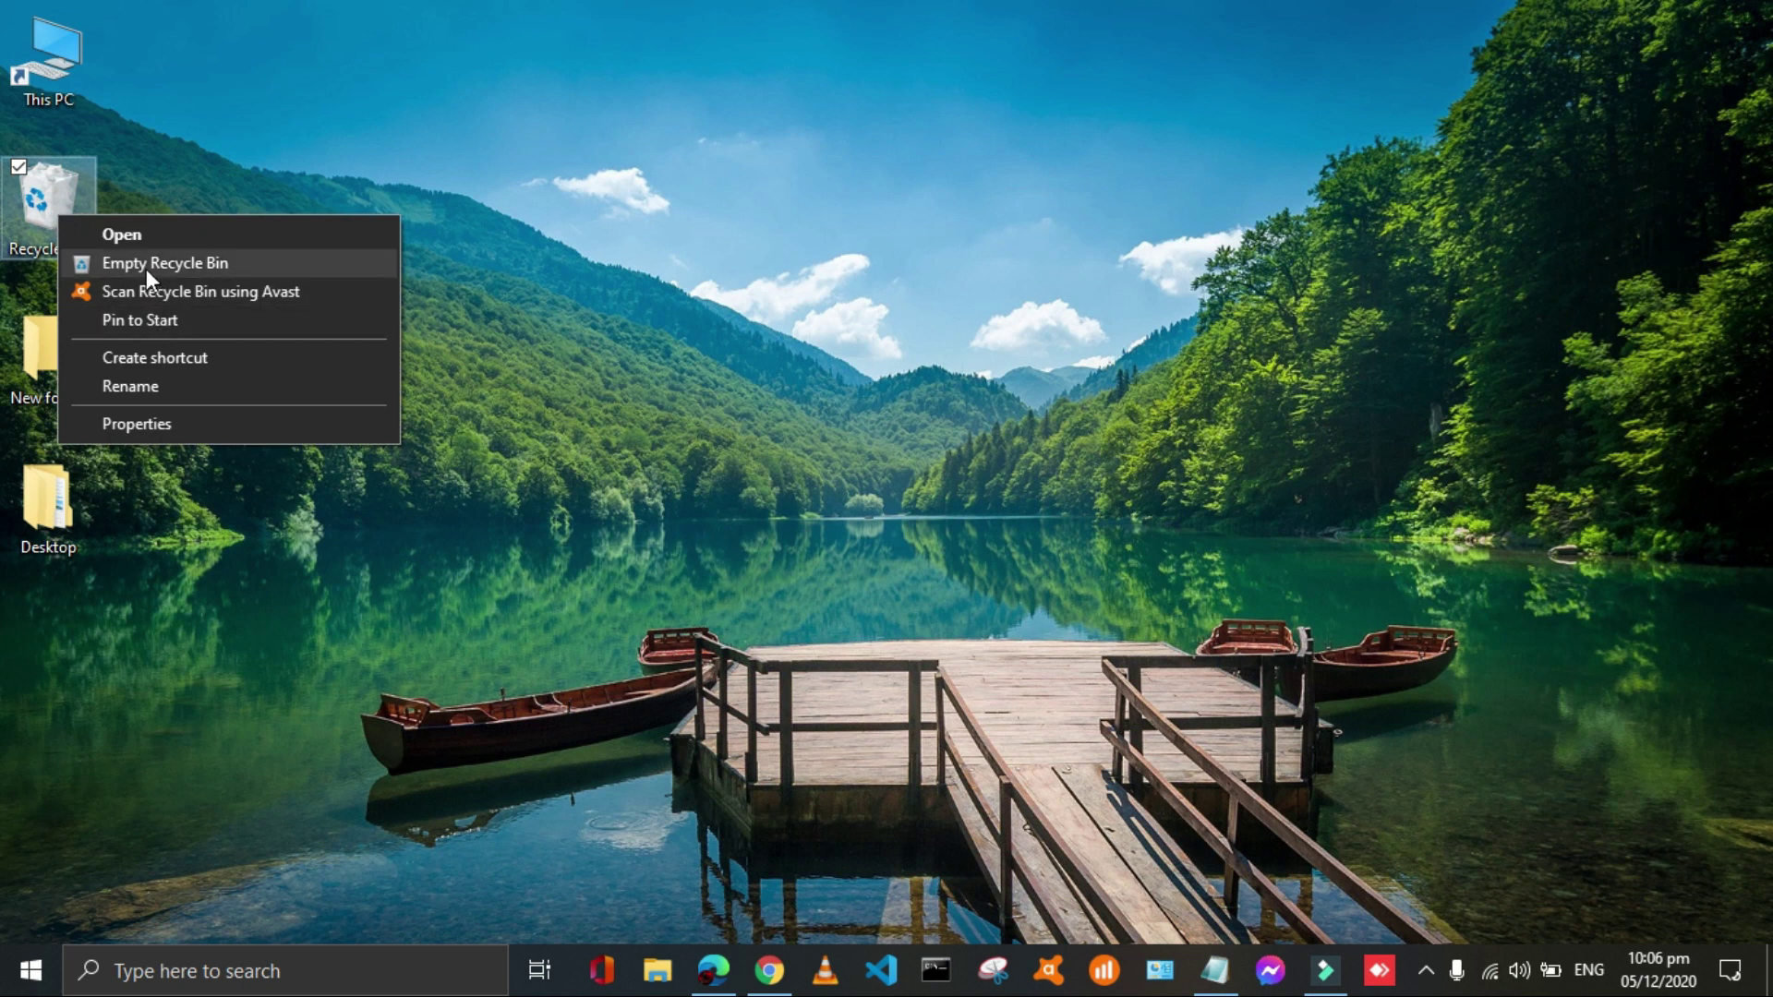
pyautogui.click(146, 268)
pyautogui.press('Return')
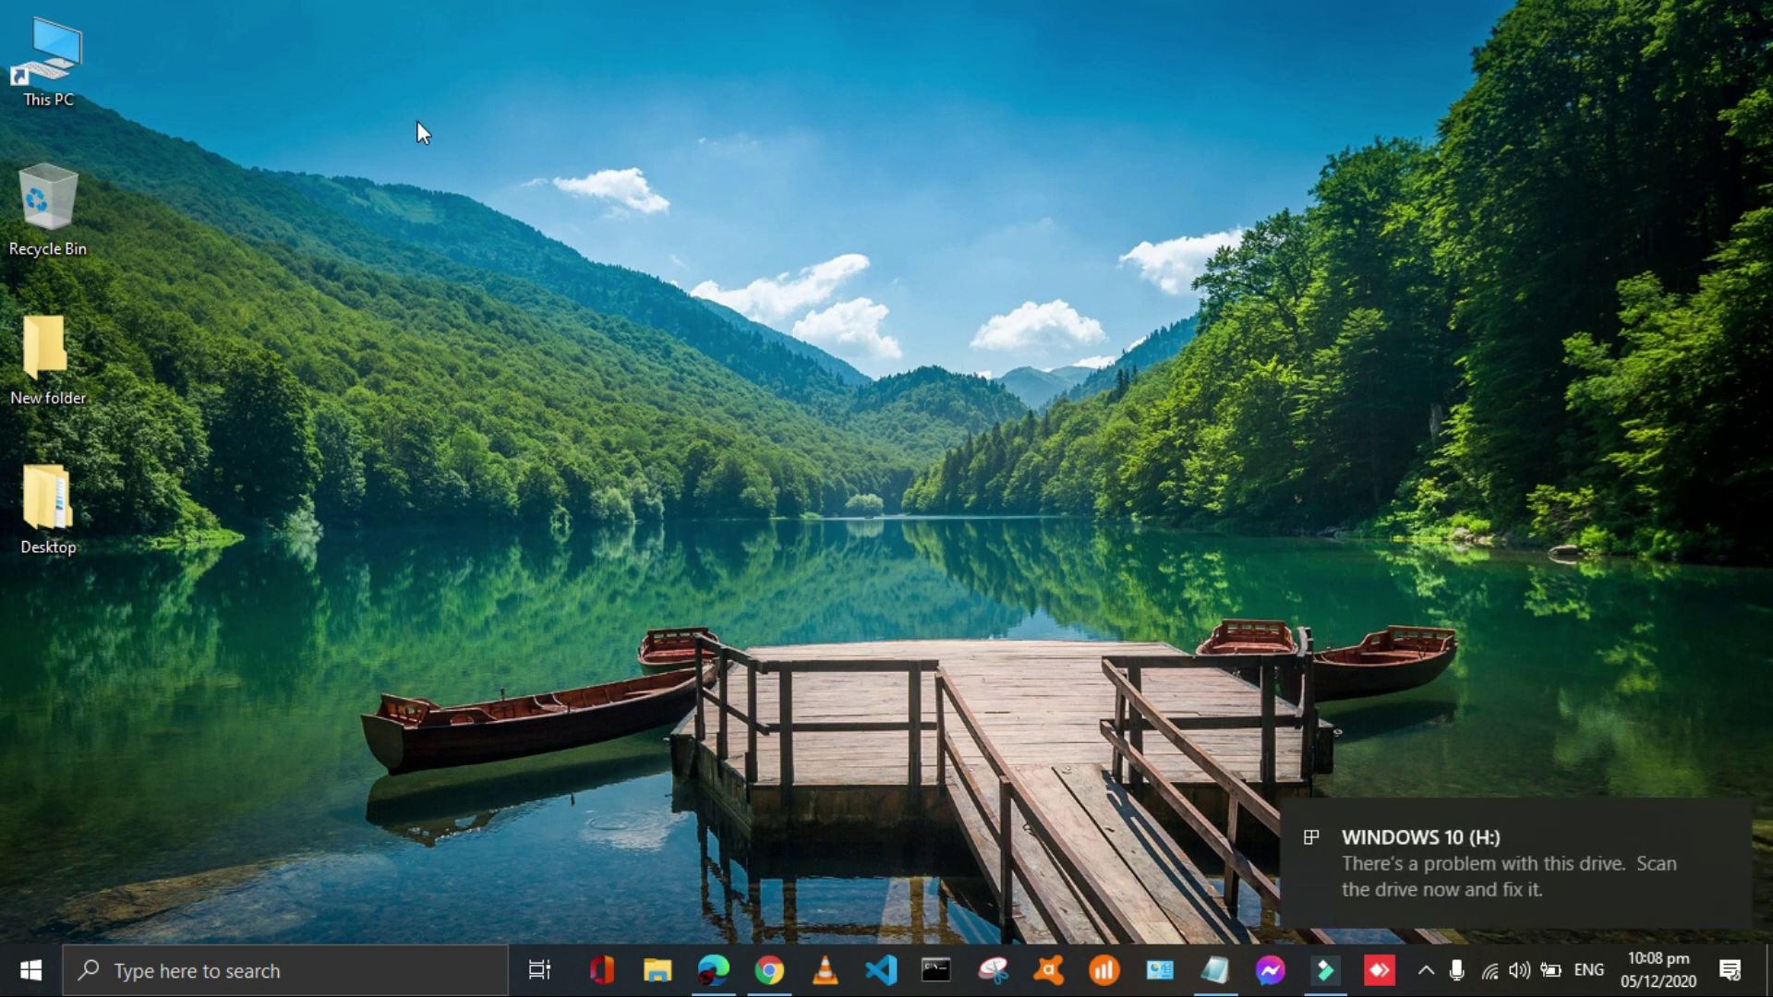
pyautogui.click(52, 63)
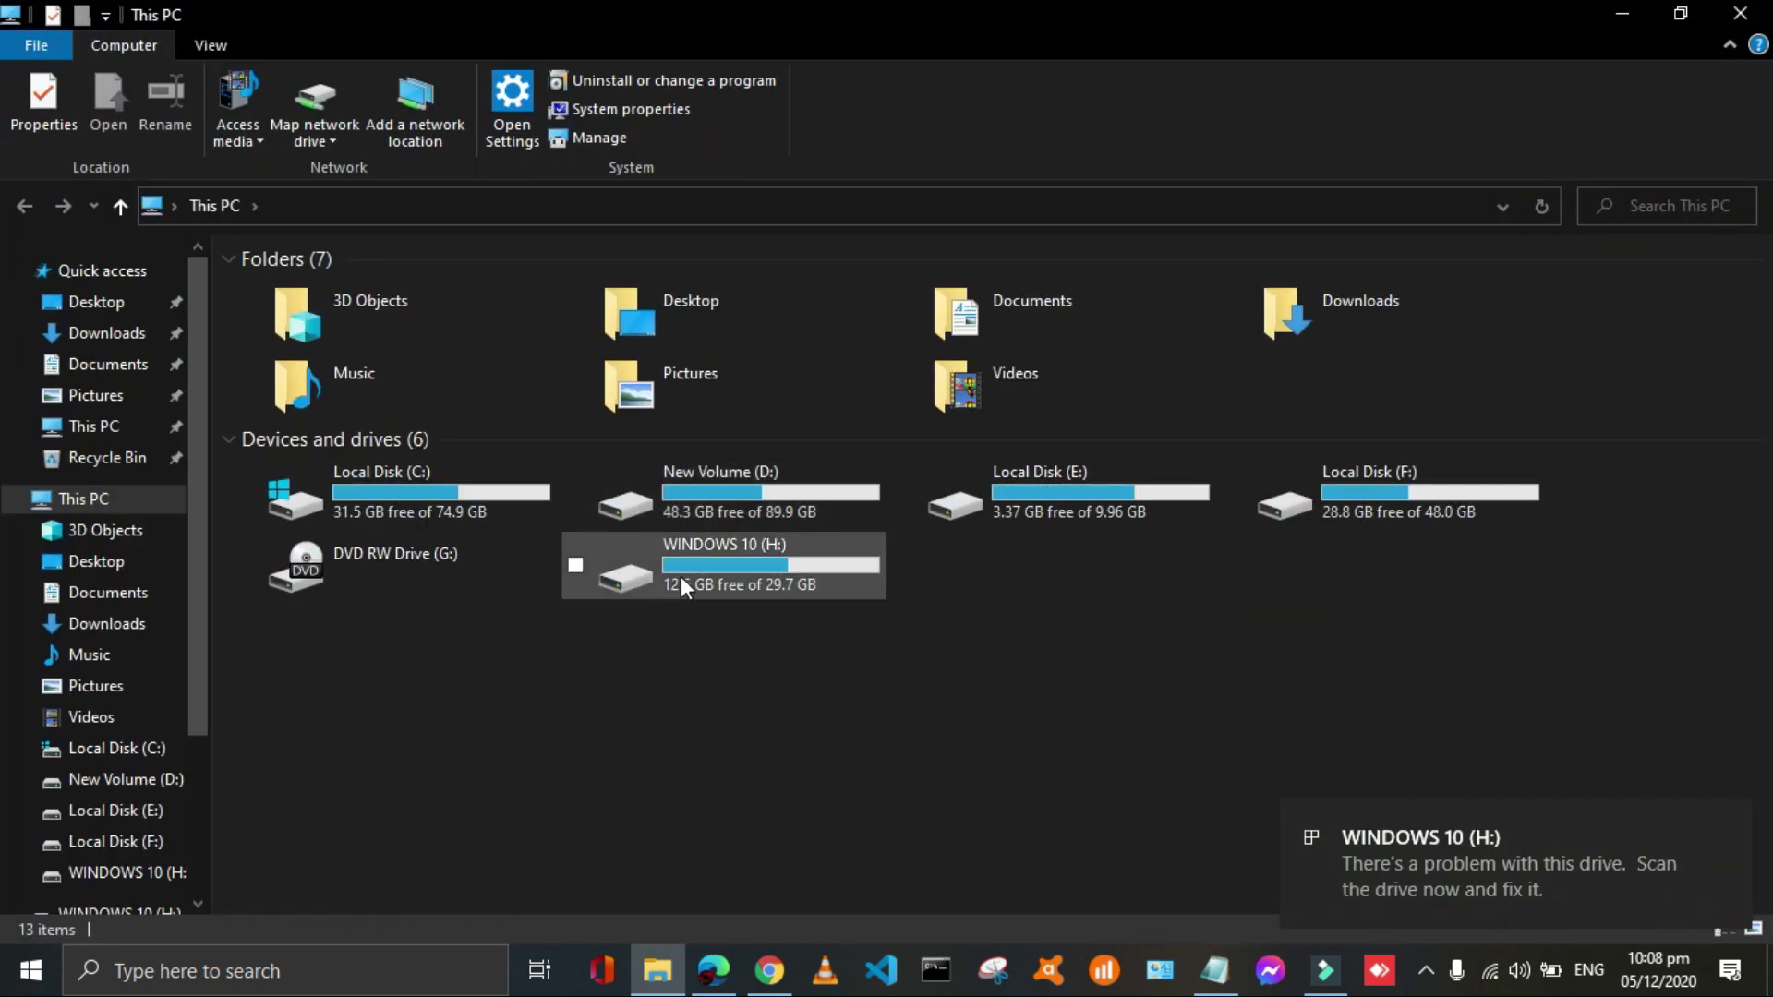
pyautogui.click(607, 571)
pyautogui.rightClick(608, 571)
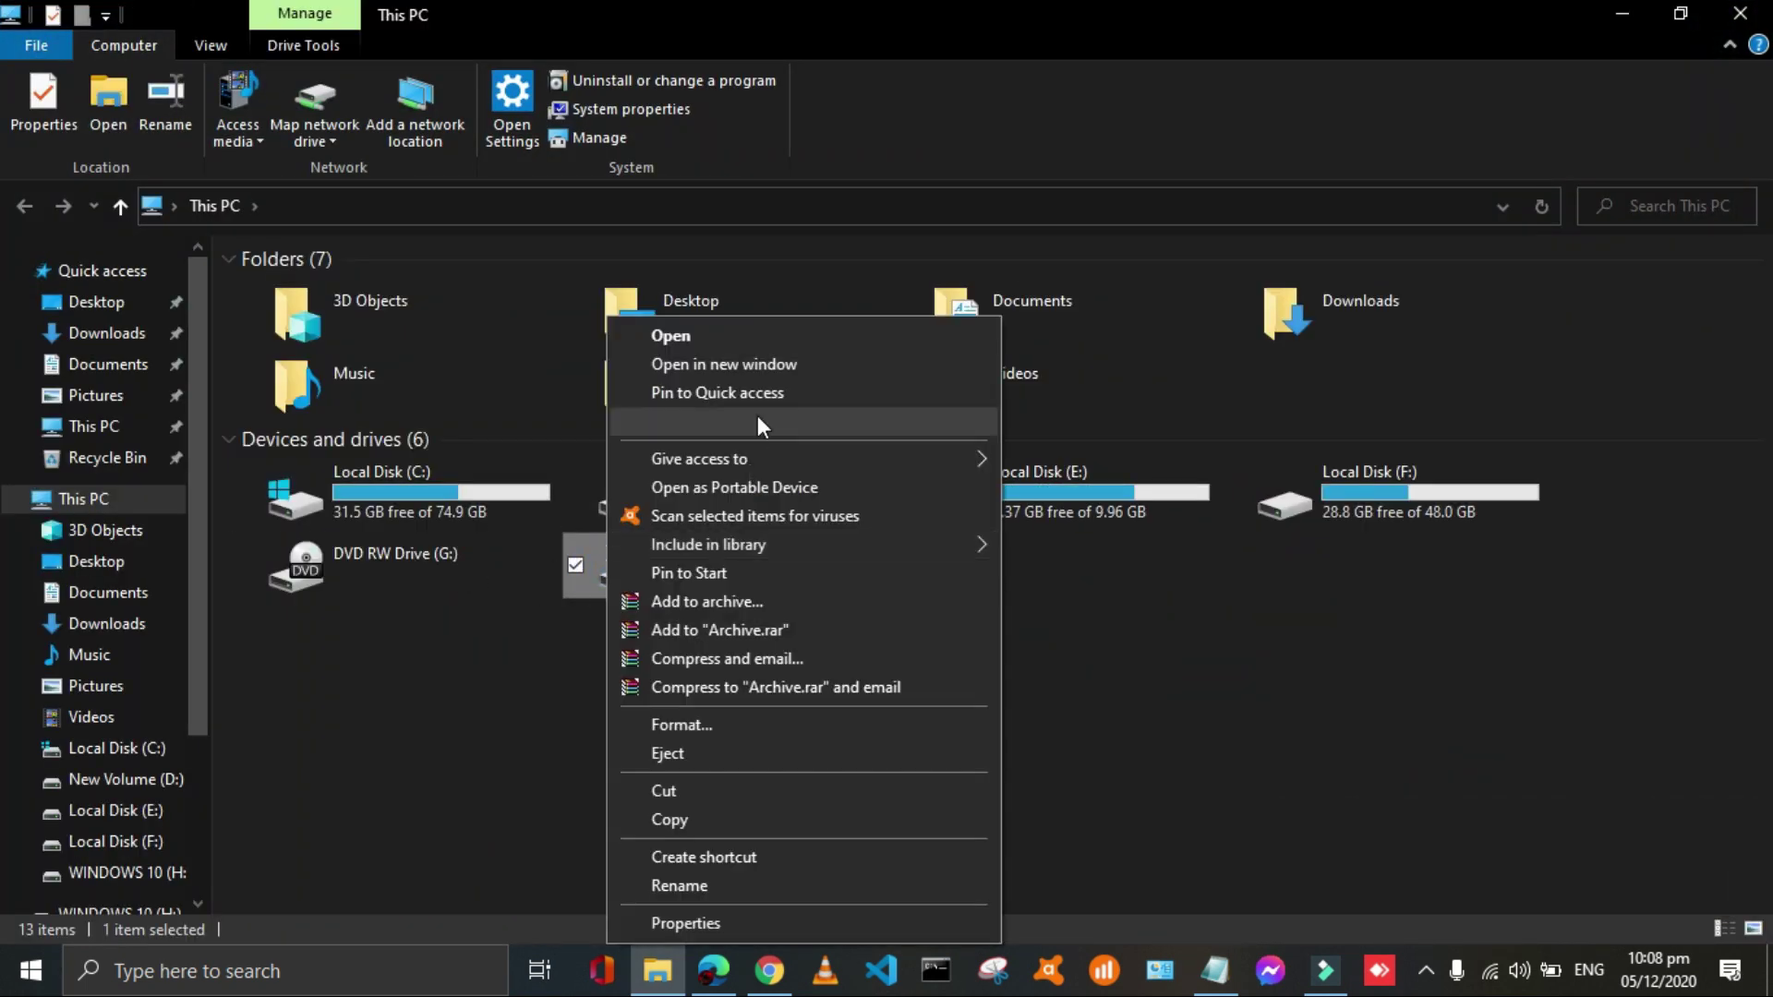
pyautogui.click(688, 923)
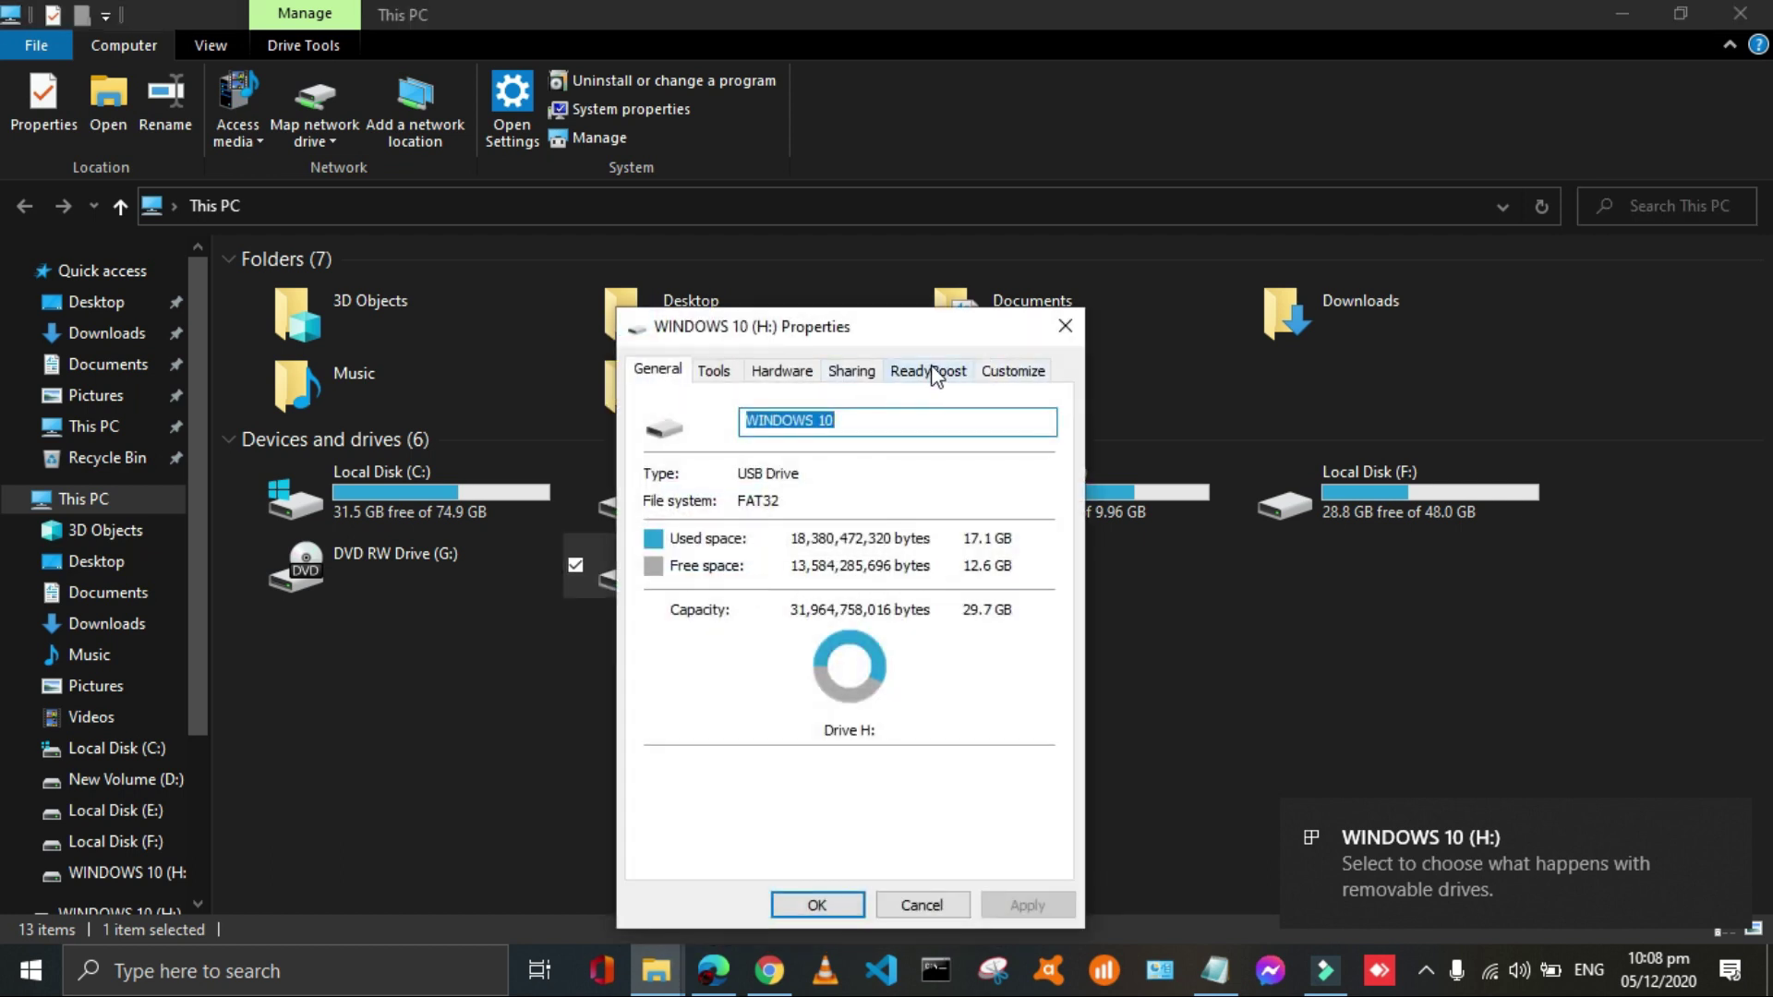
pyautogui.click(934, 371)
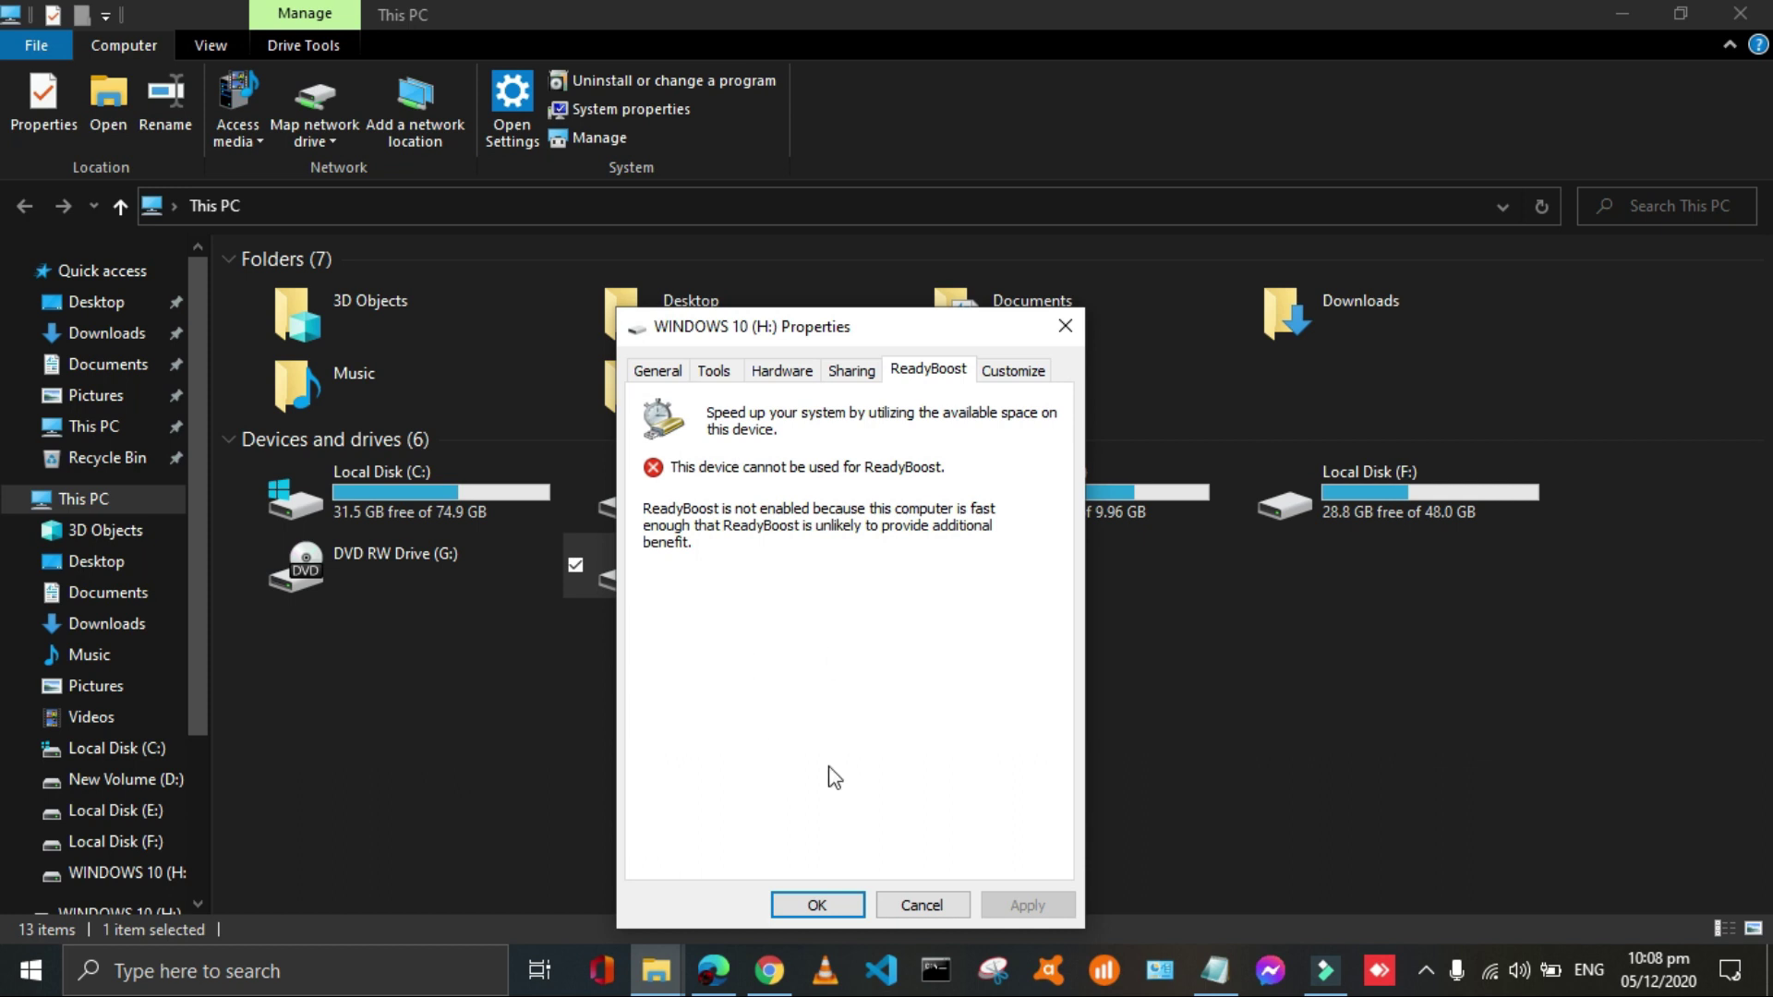
pyautogui.click(819, 905)
pyautogui.click(1623, 17)
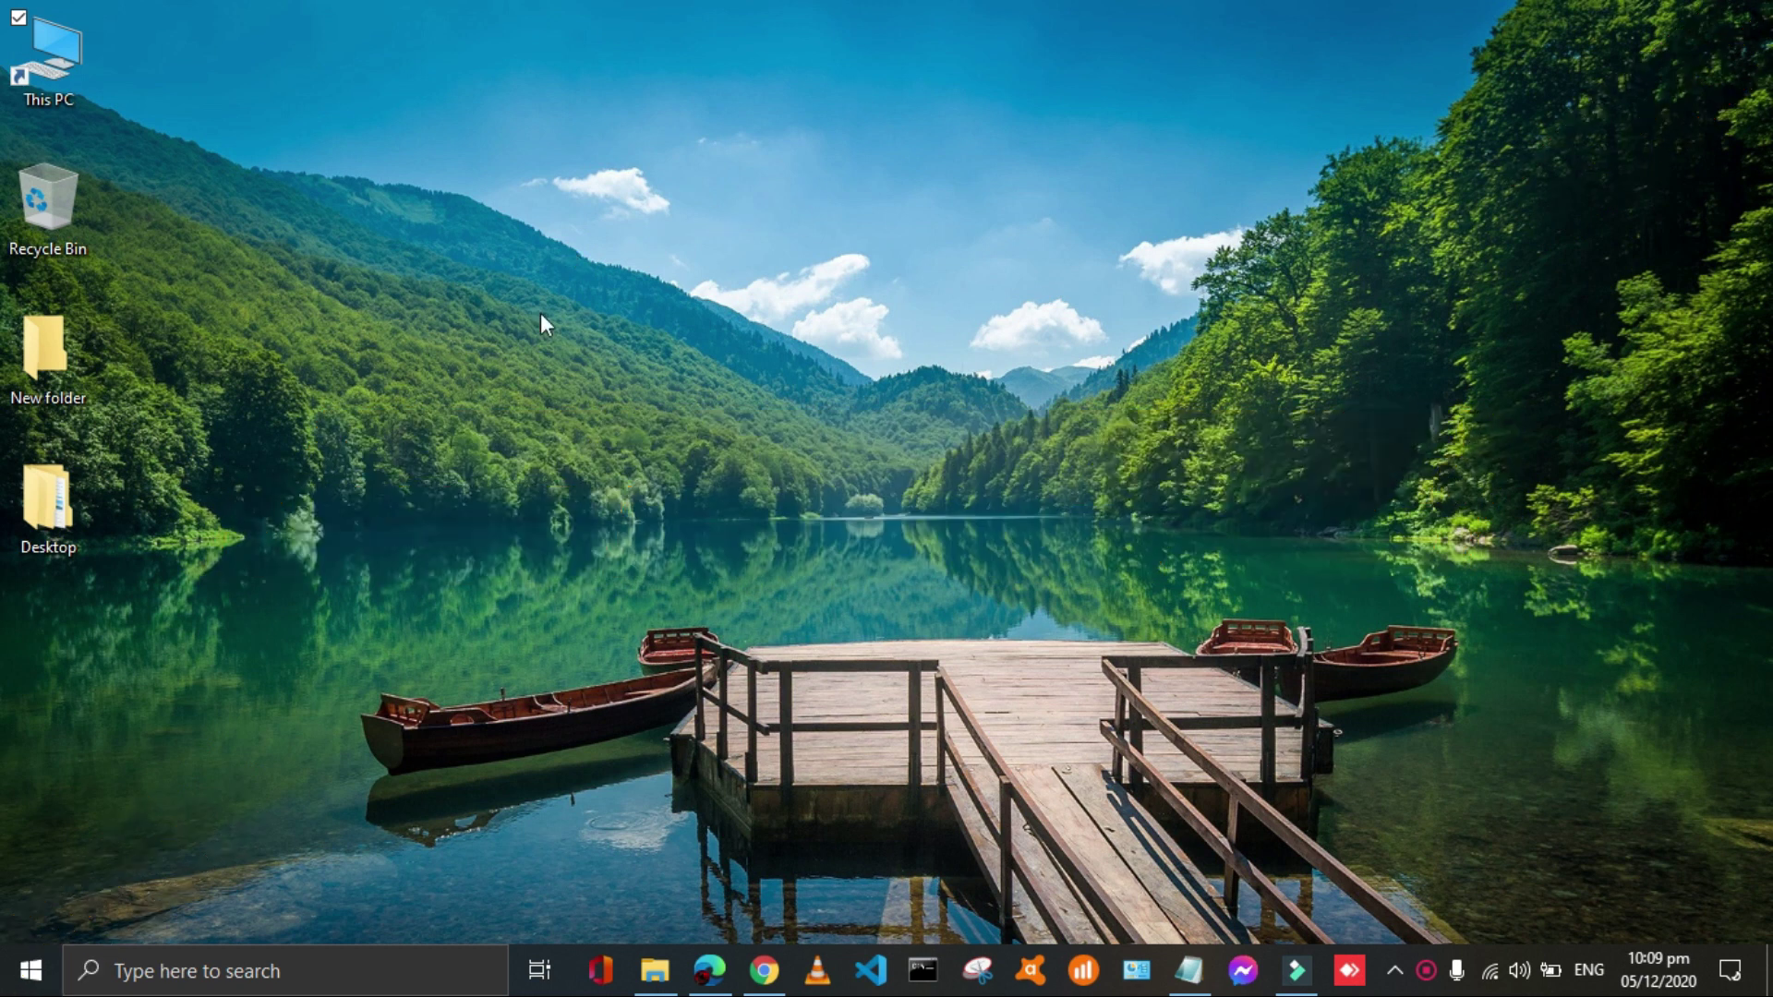
# - Open Control Panel's 'Uninstall a program' list of installed programs
pyautogui.click(31, 972)
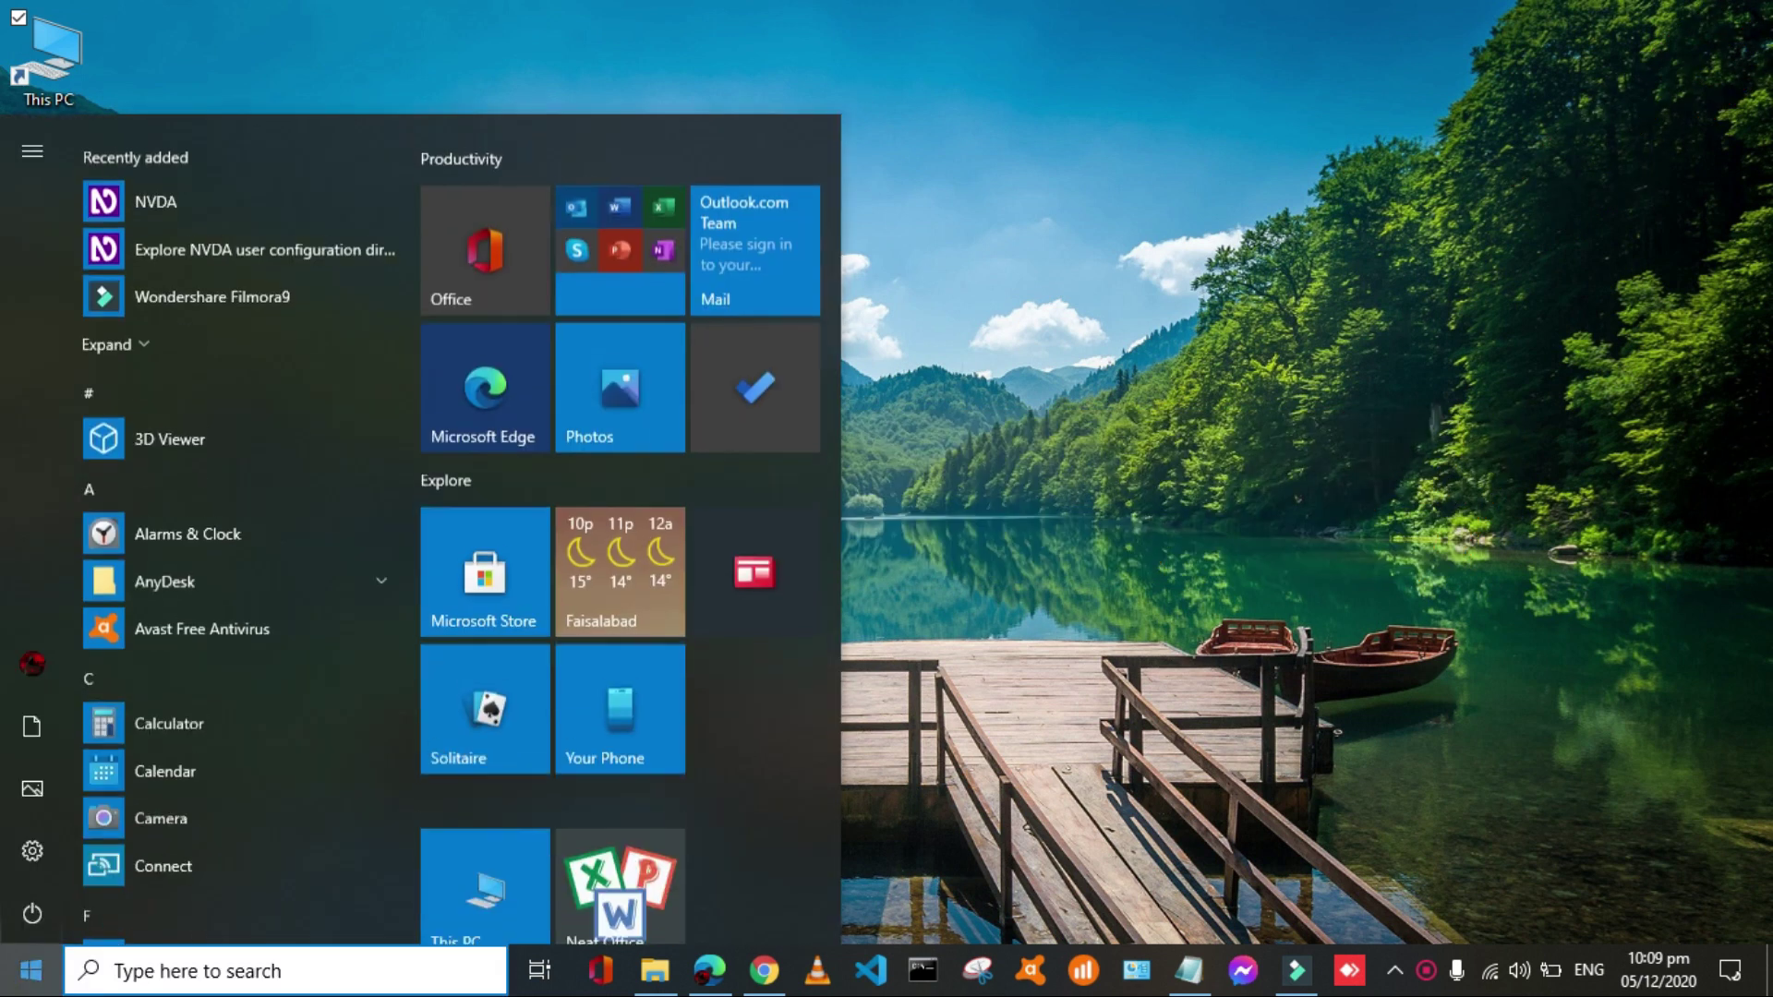
pyautogui.write('control')
pyautogui.press('Return')
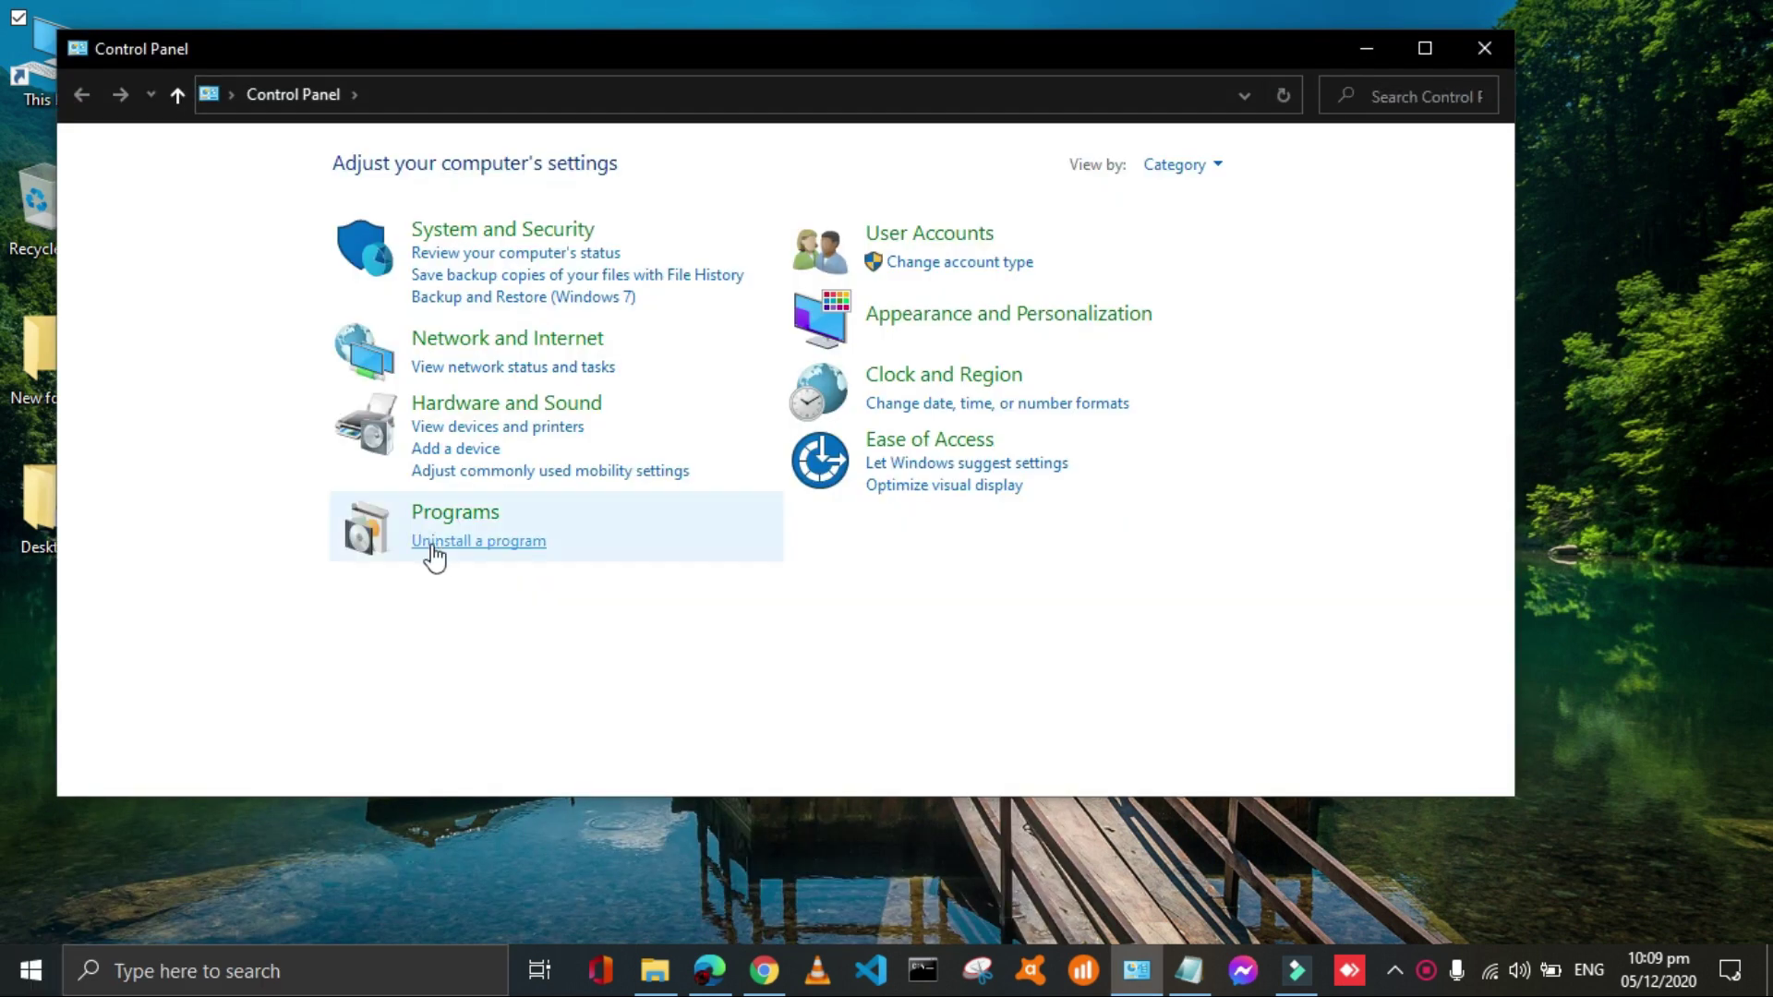
pyautogui.click(480, 544)
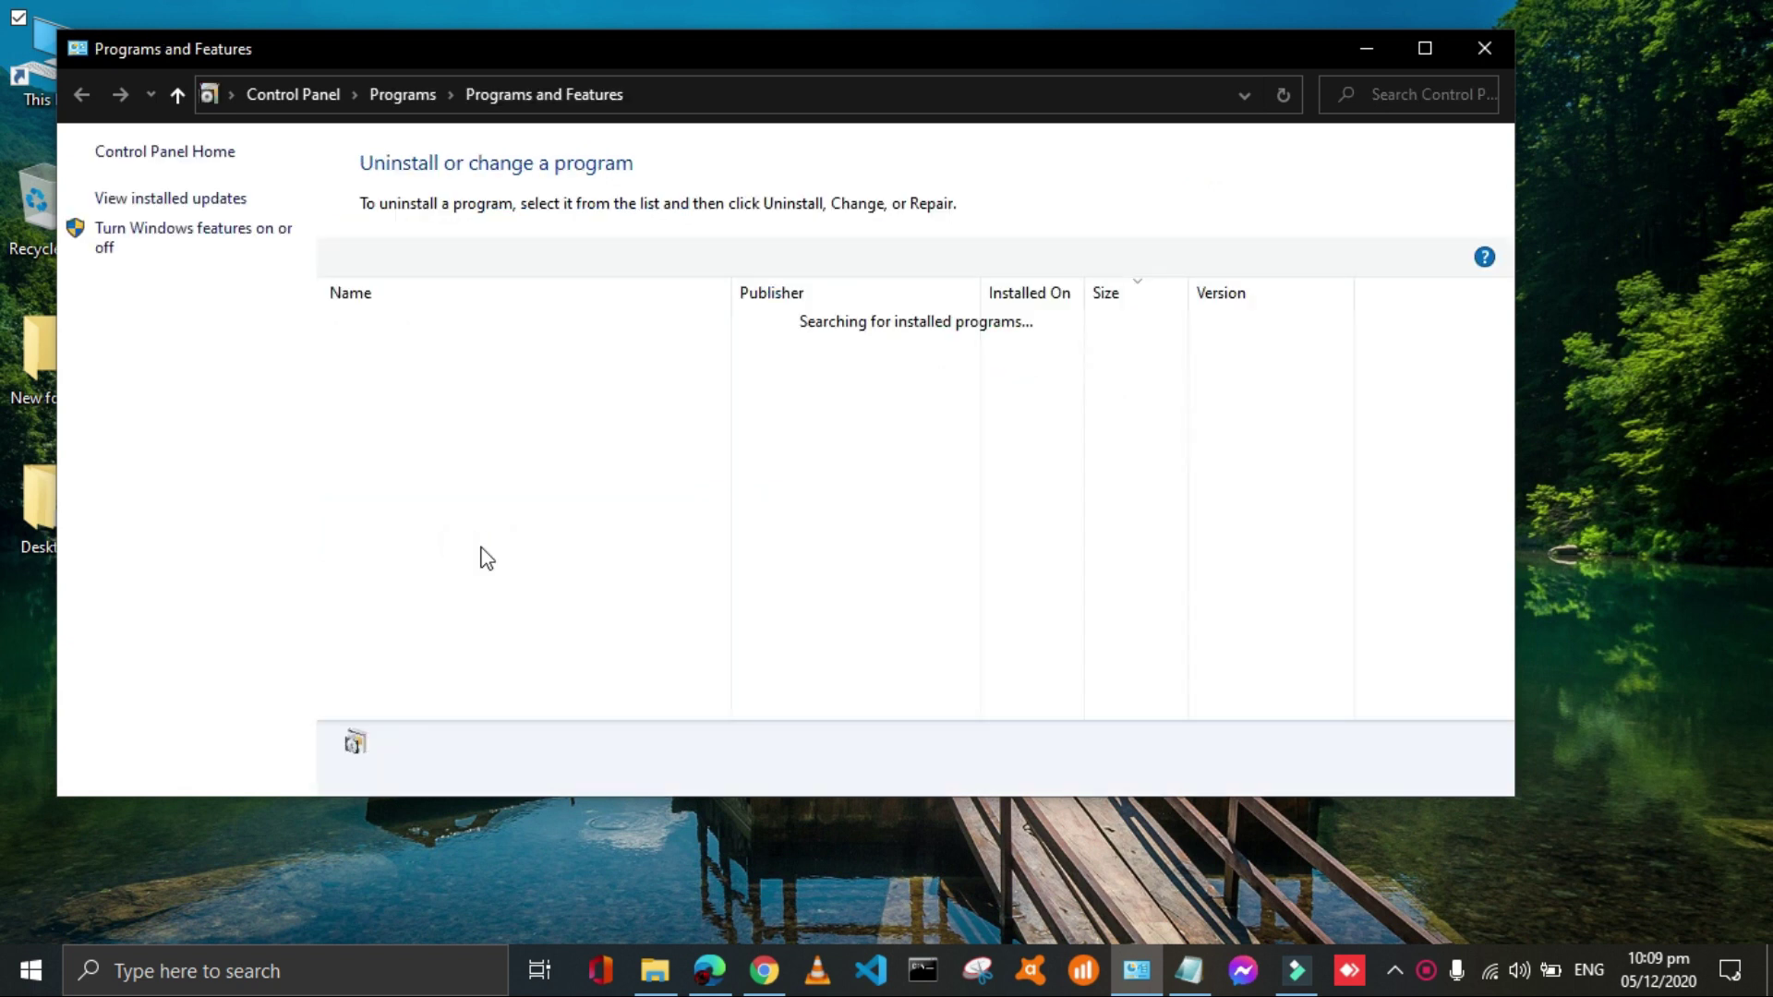
pyautogui.scroll(-5, 676, 562)
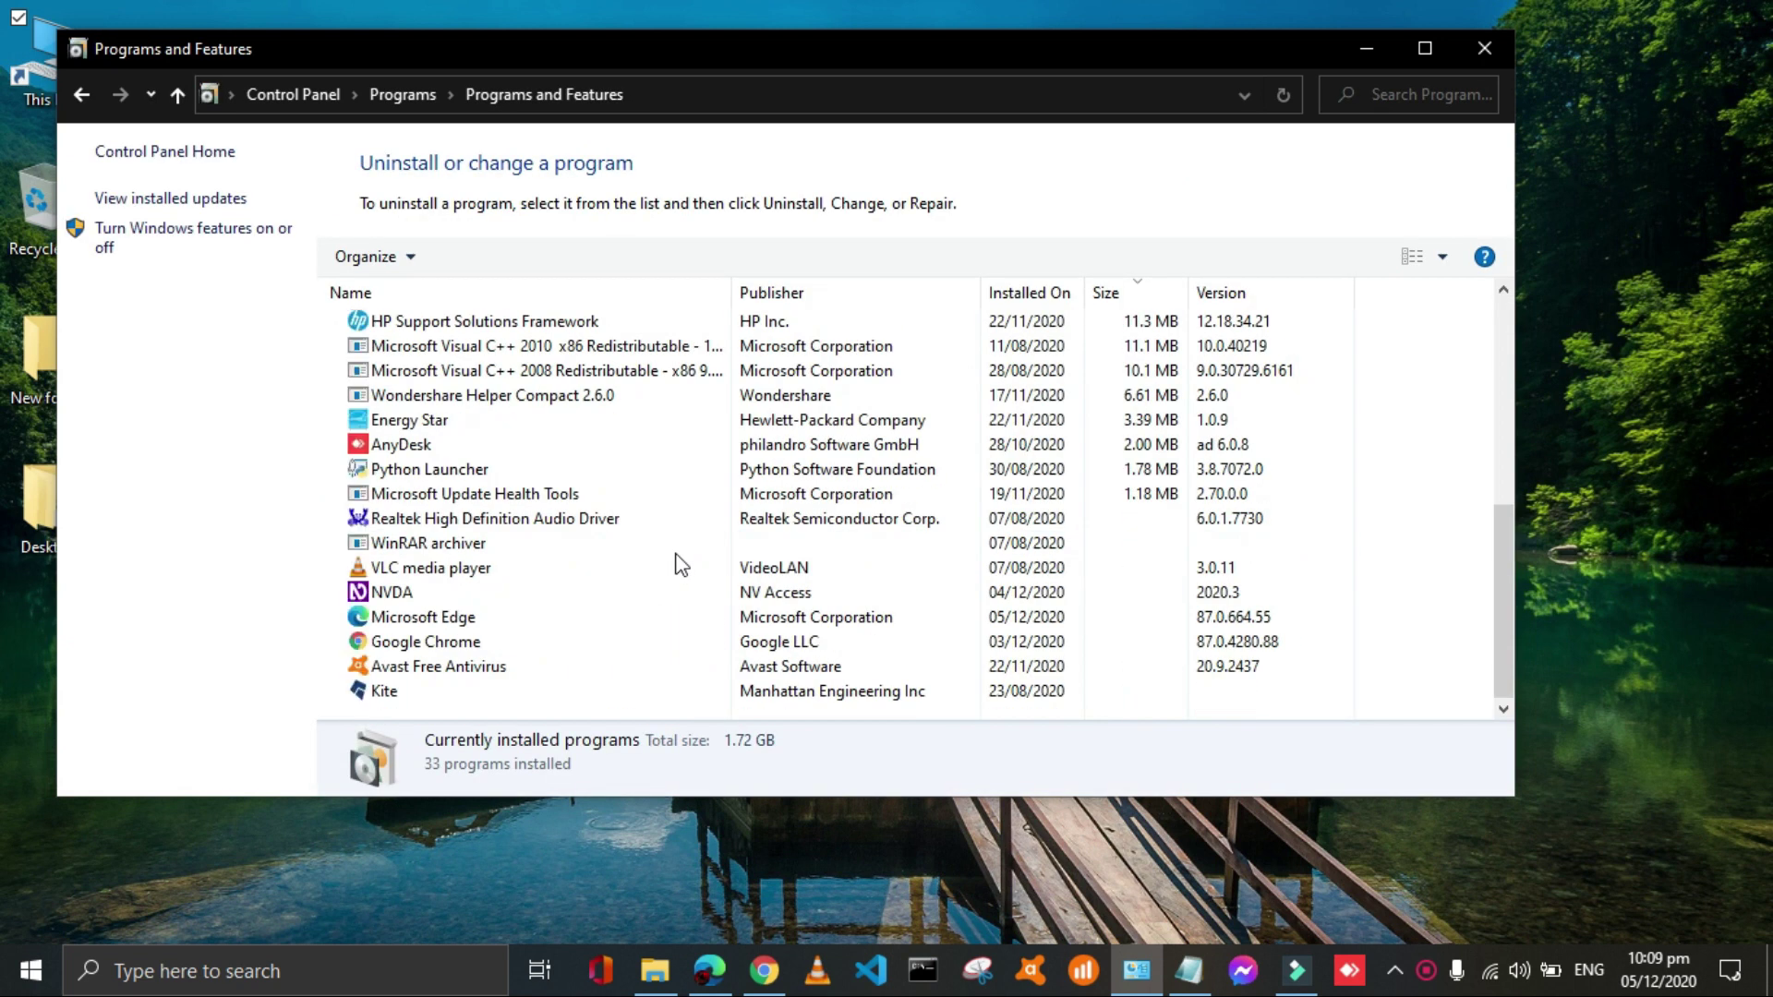
pyautogui.scroll(5, 677, 562)
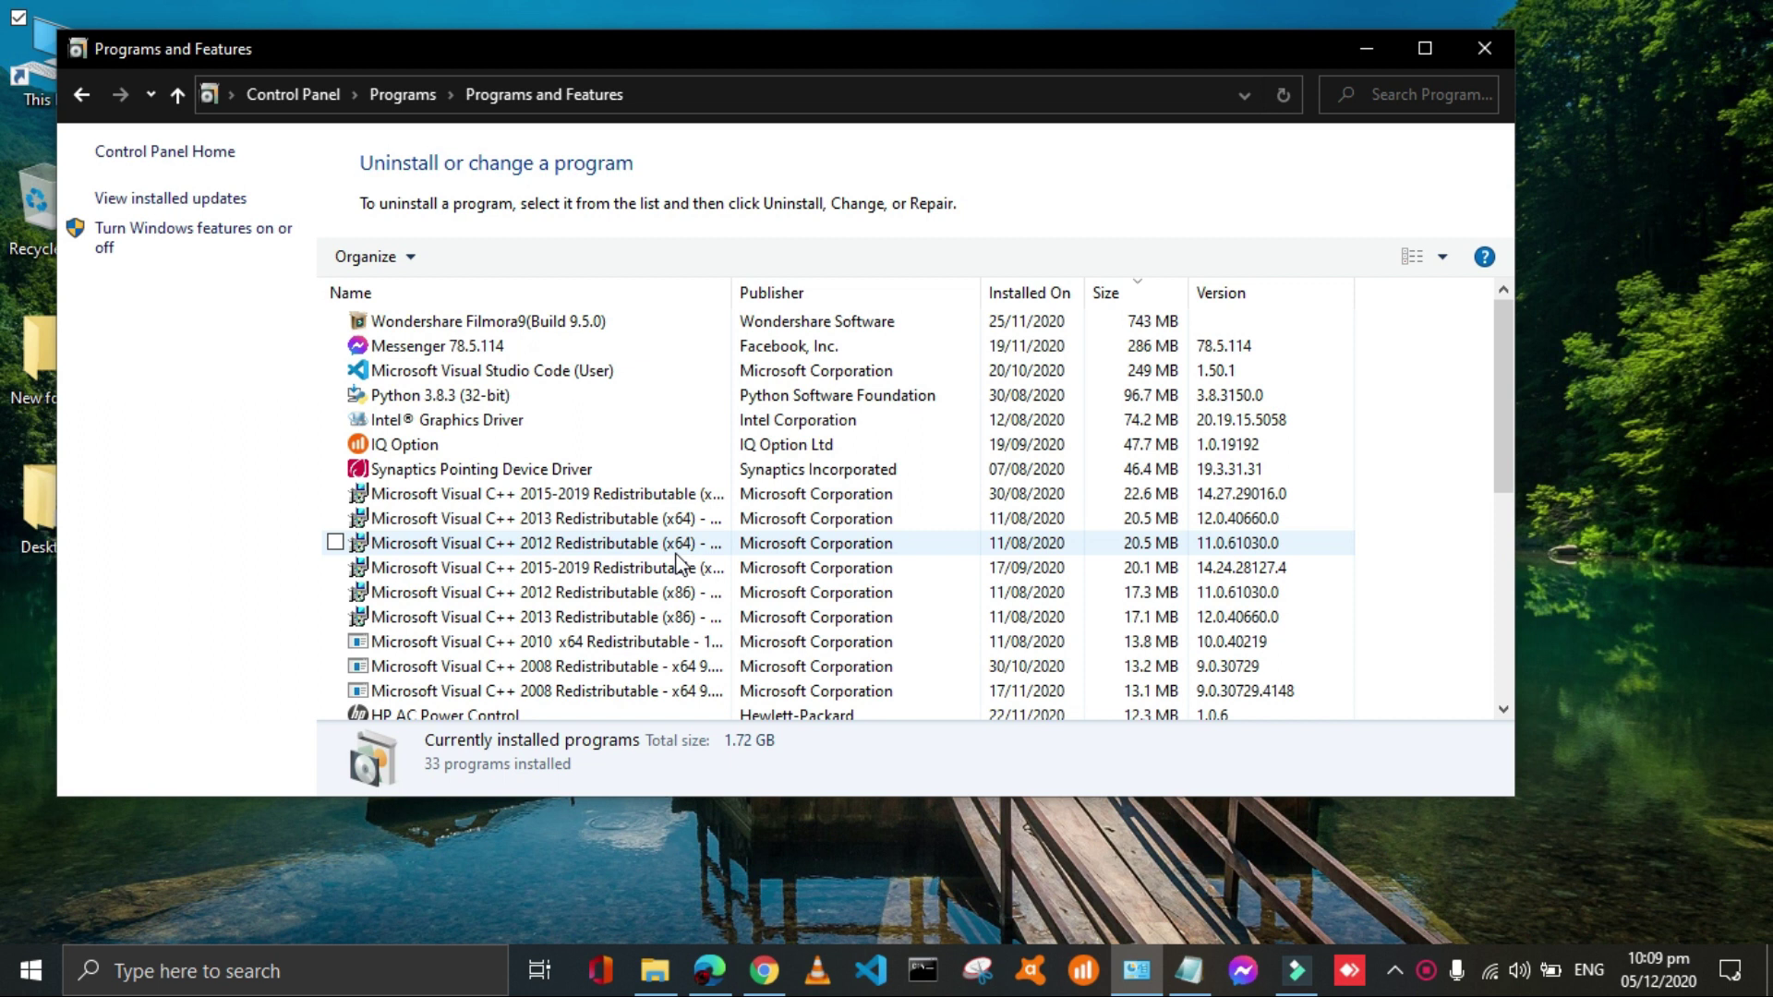
pyautogui.scroll(-2, 677, 562)
pyautogui.scroll(-1, 674, 562)
pyautogui.scroll(-2, 480, 551)
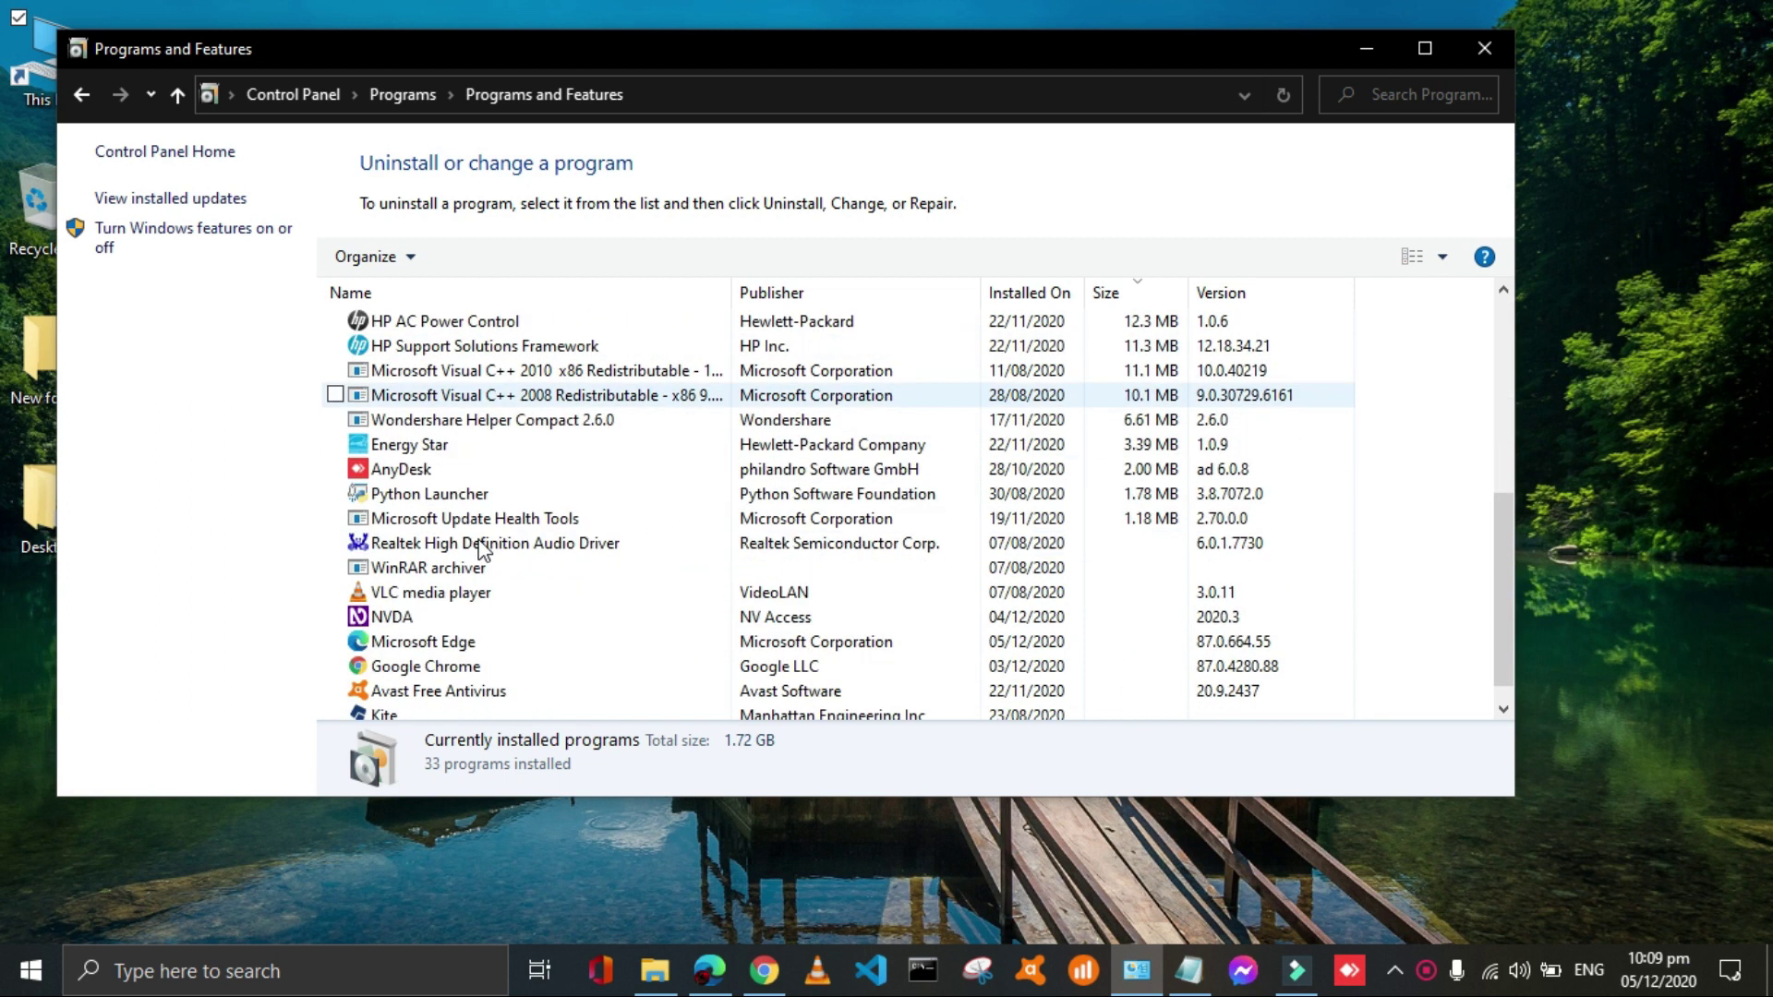
pyautogui.scroll(-1, 378, 627)
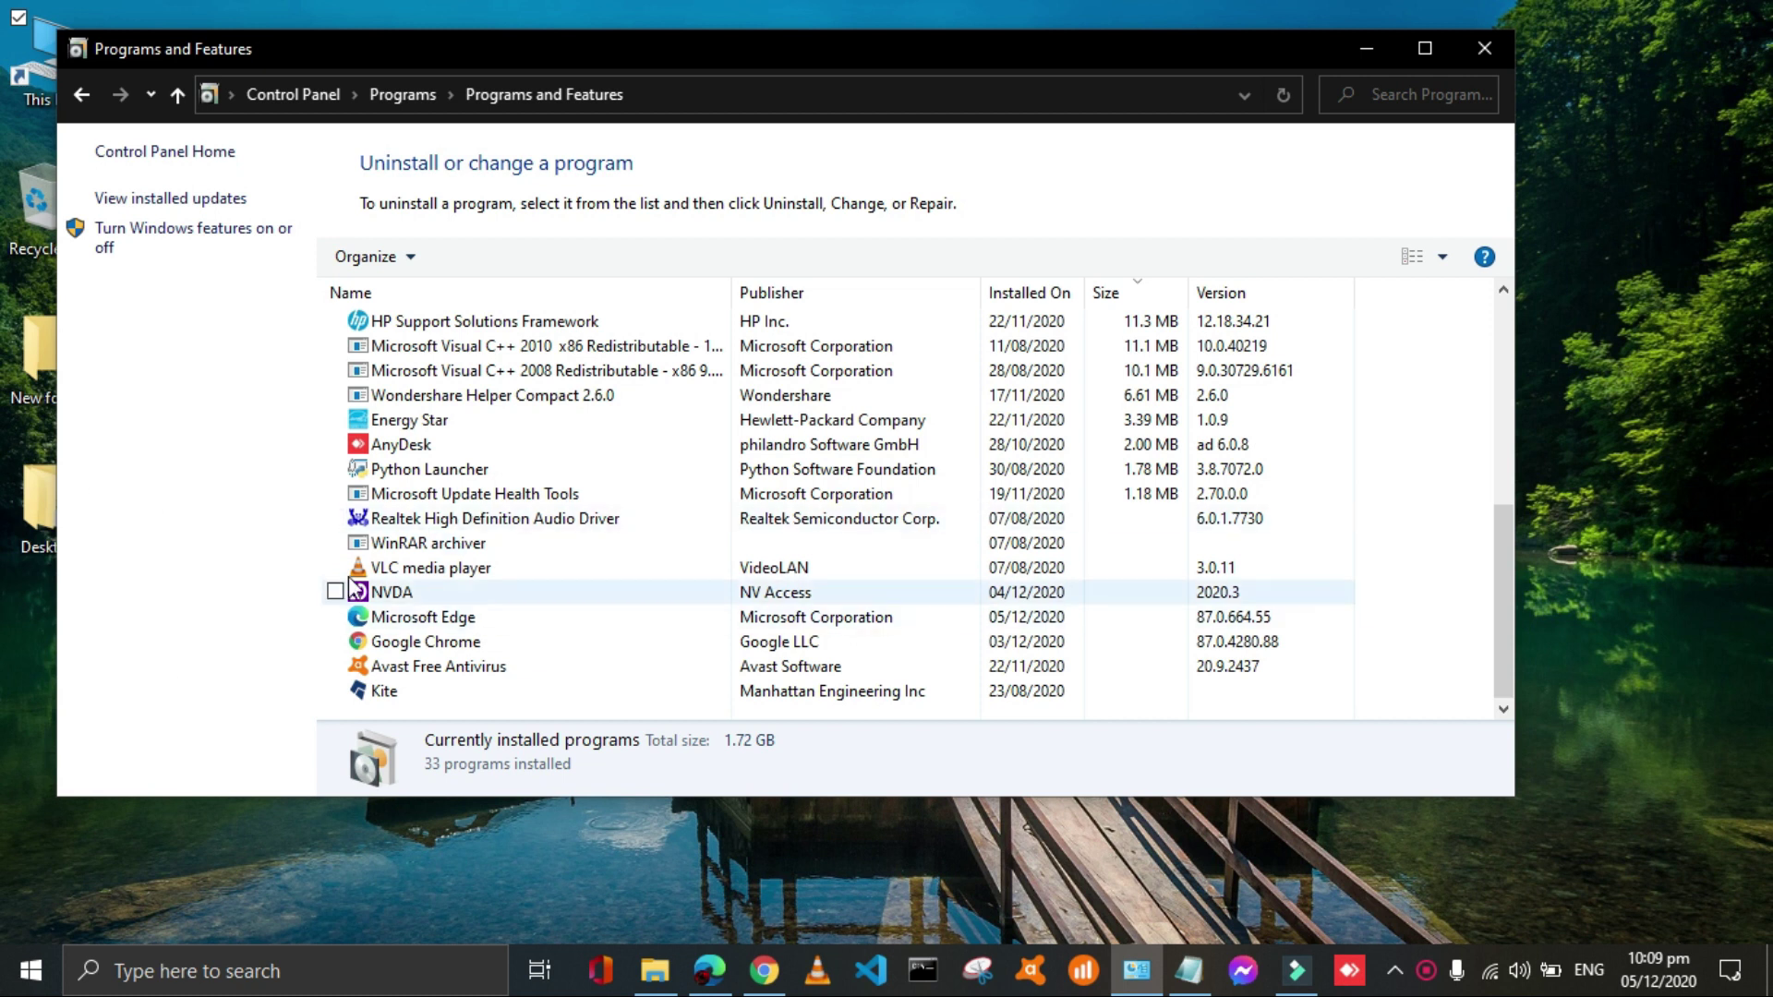
# - Uninstall NVDA, choosing to reboot later, and close Programs and Features
pyautogui.click(377, 605)
pyautogui.rightClick(374, 599)
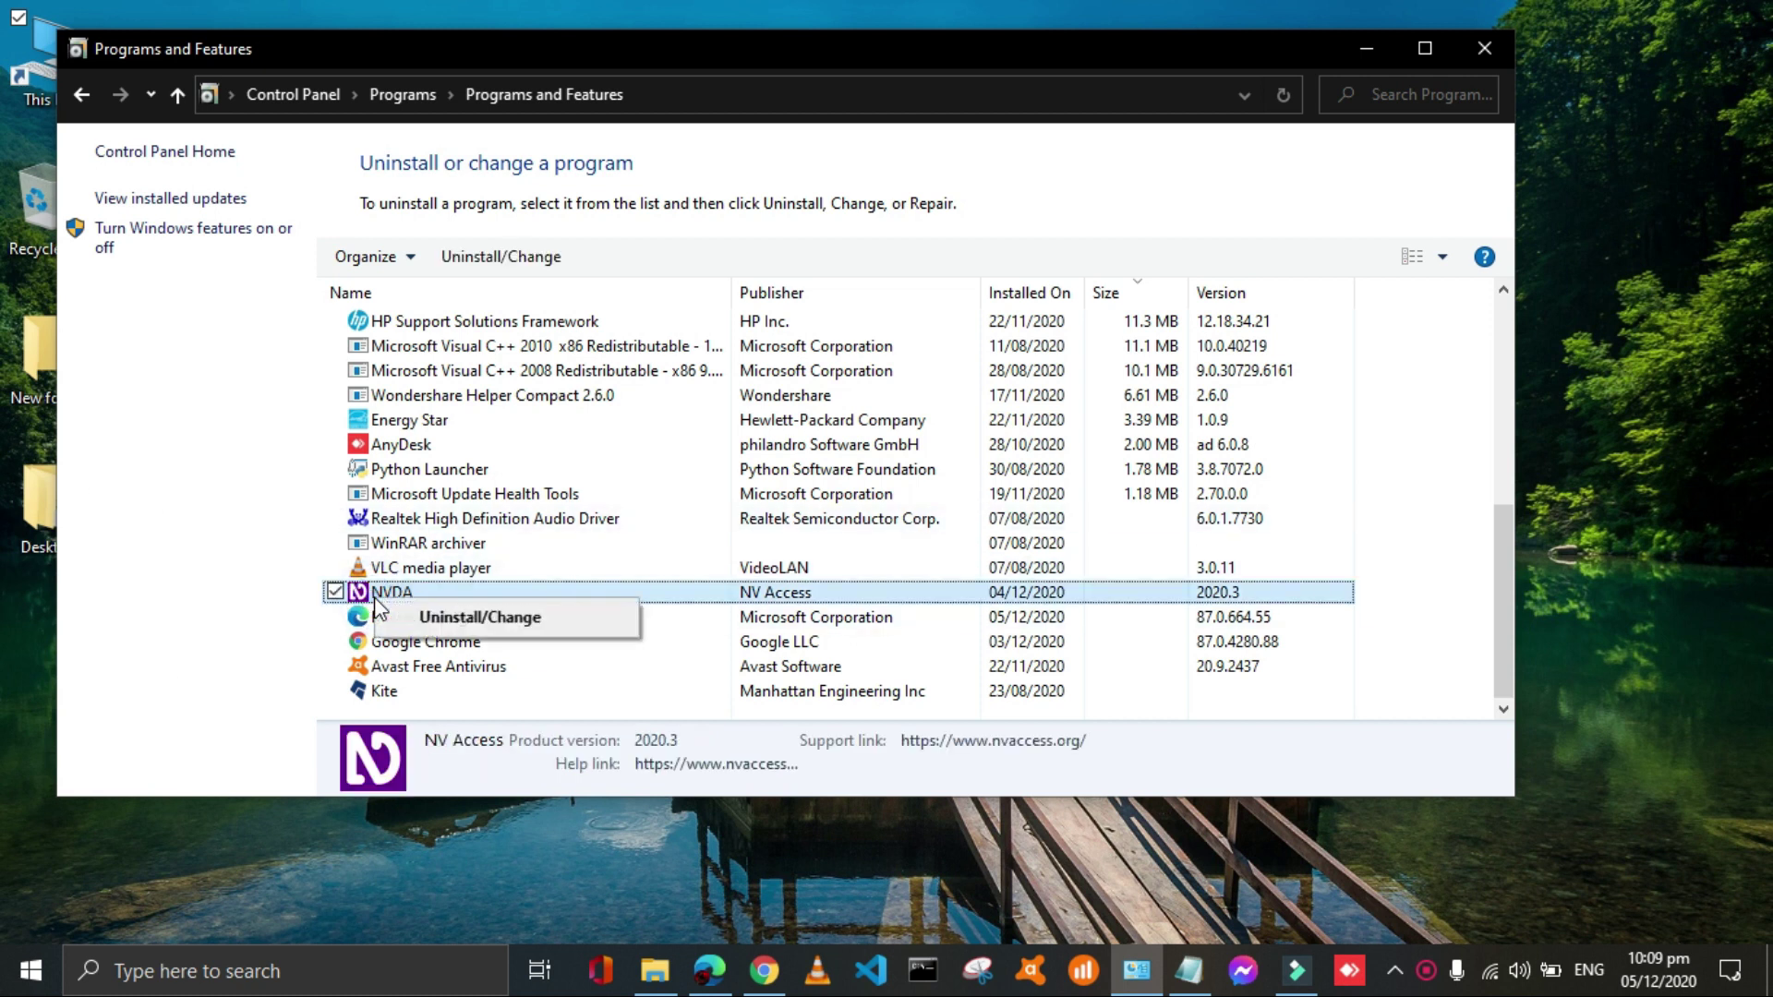
pyautogui.click(420, 621)
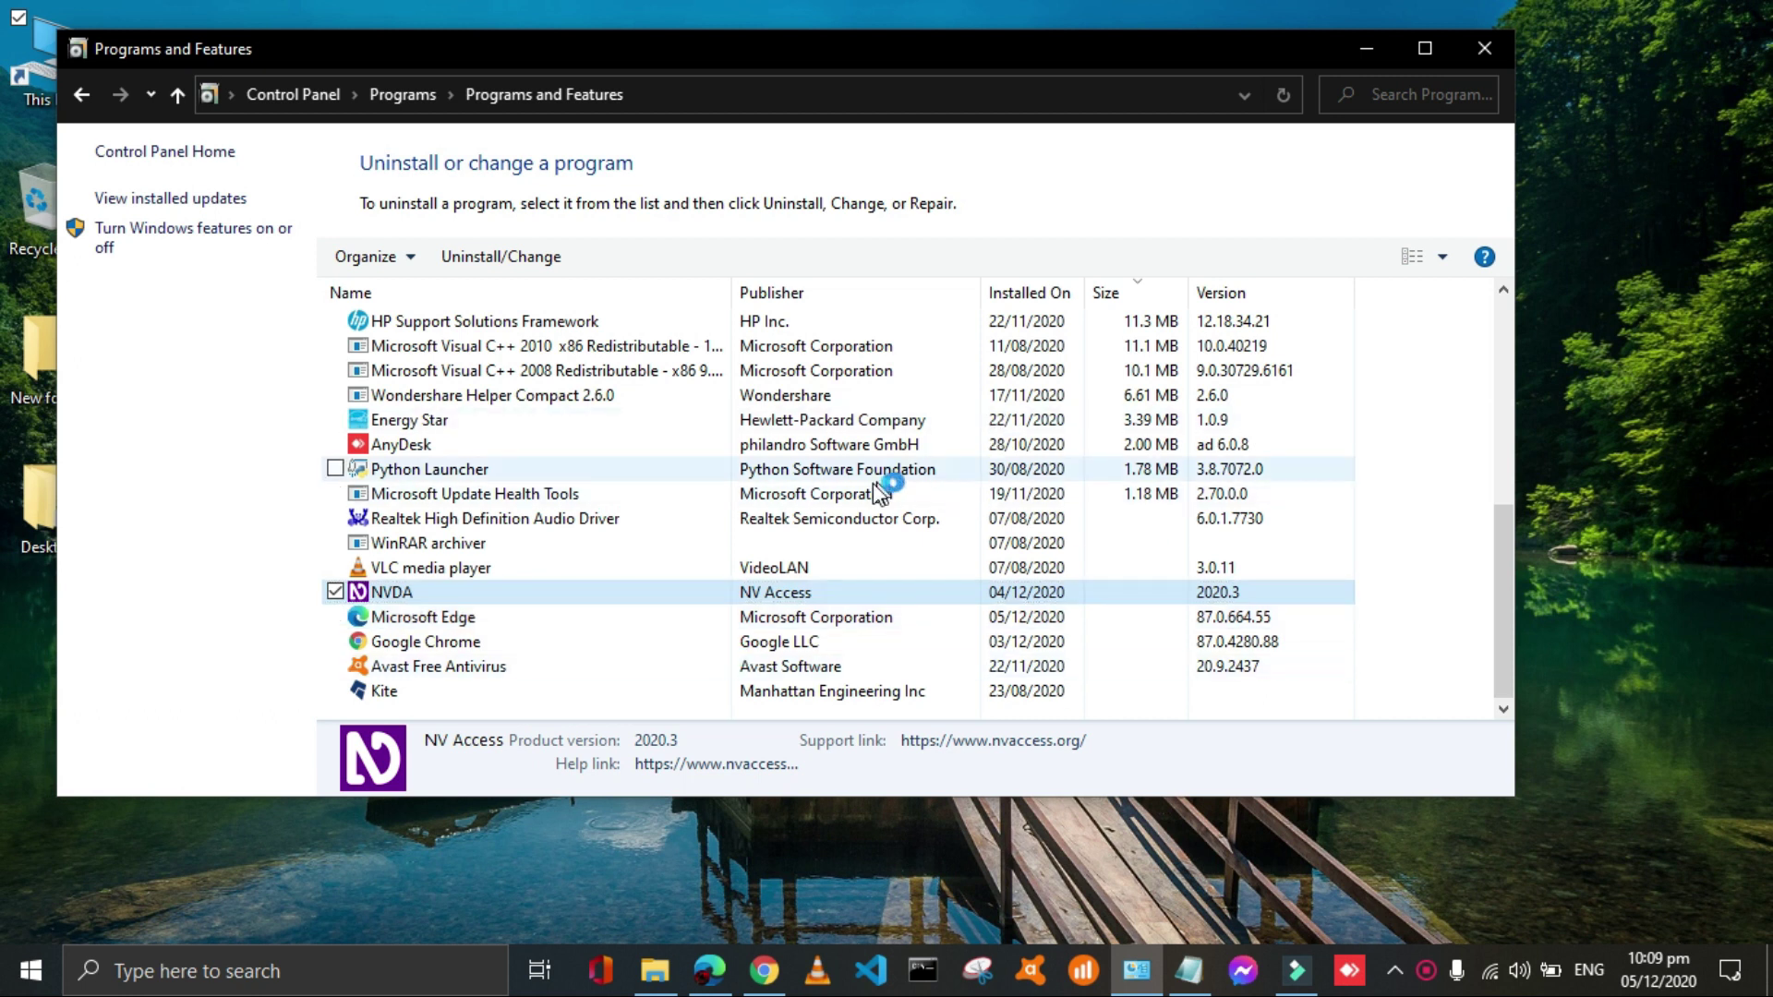
pyautogui.click(998, 699)
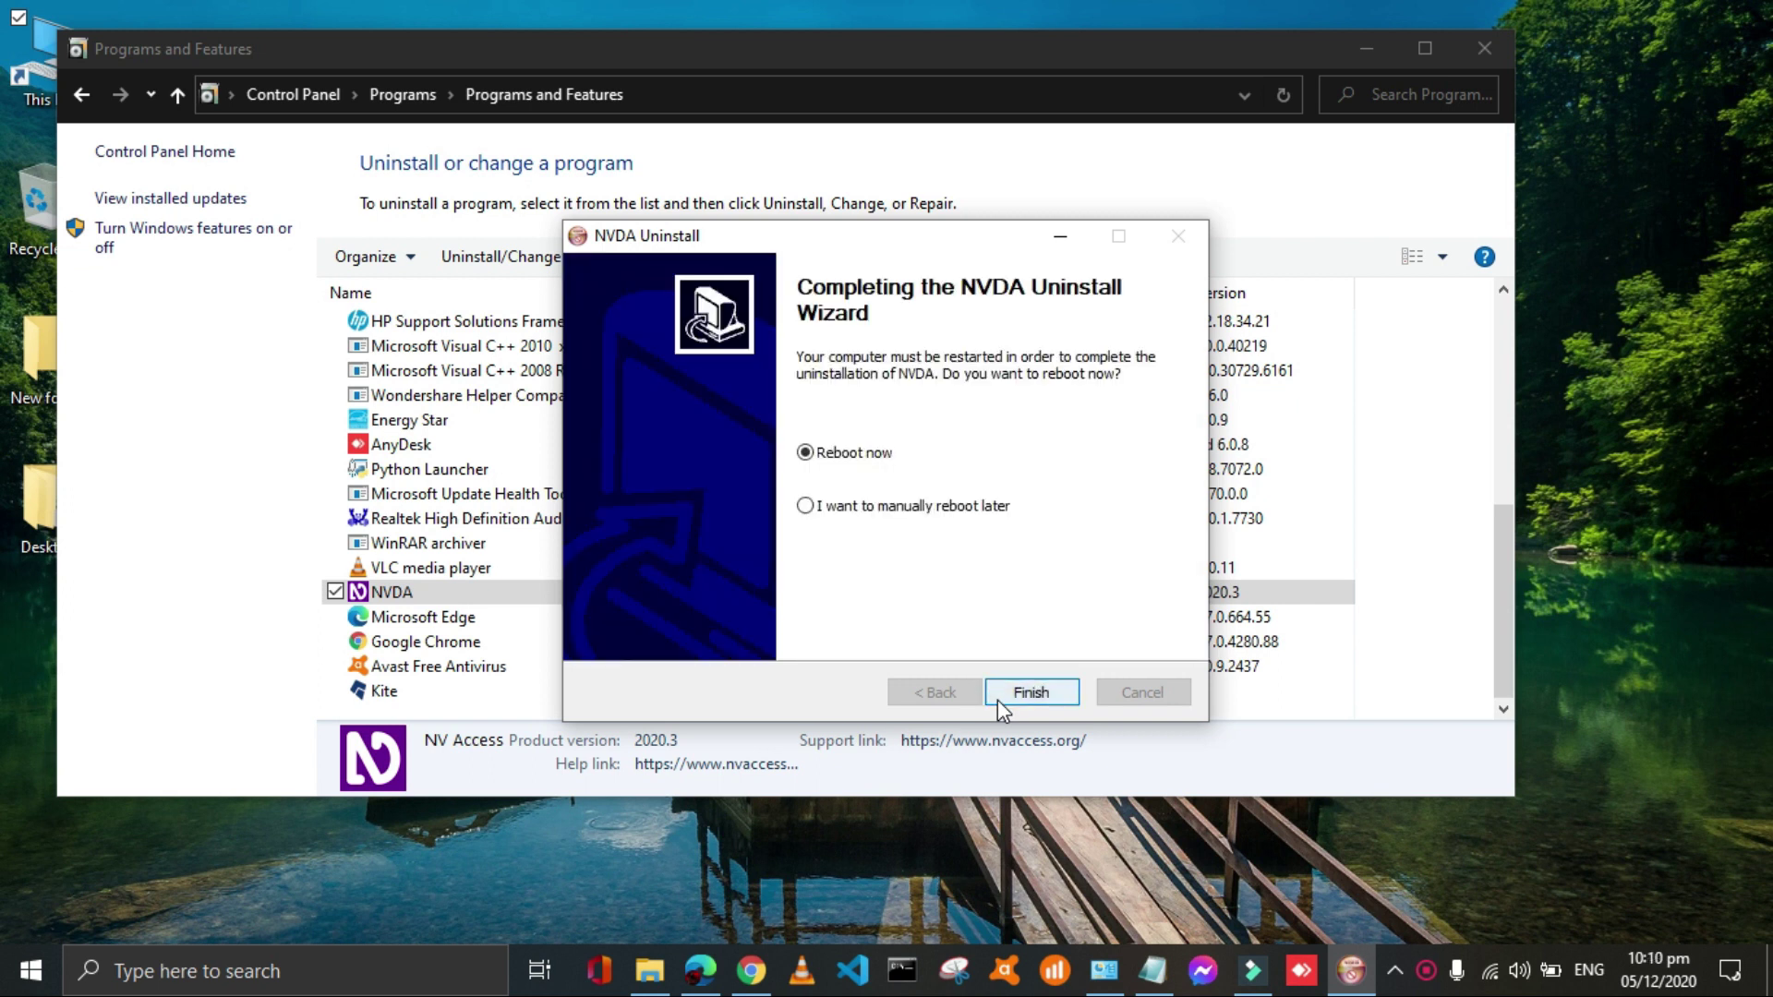
pyautogui.press('Down')
pyautogui.click(1026, 698)
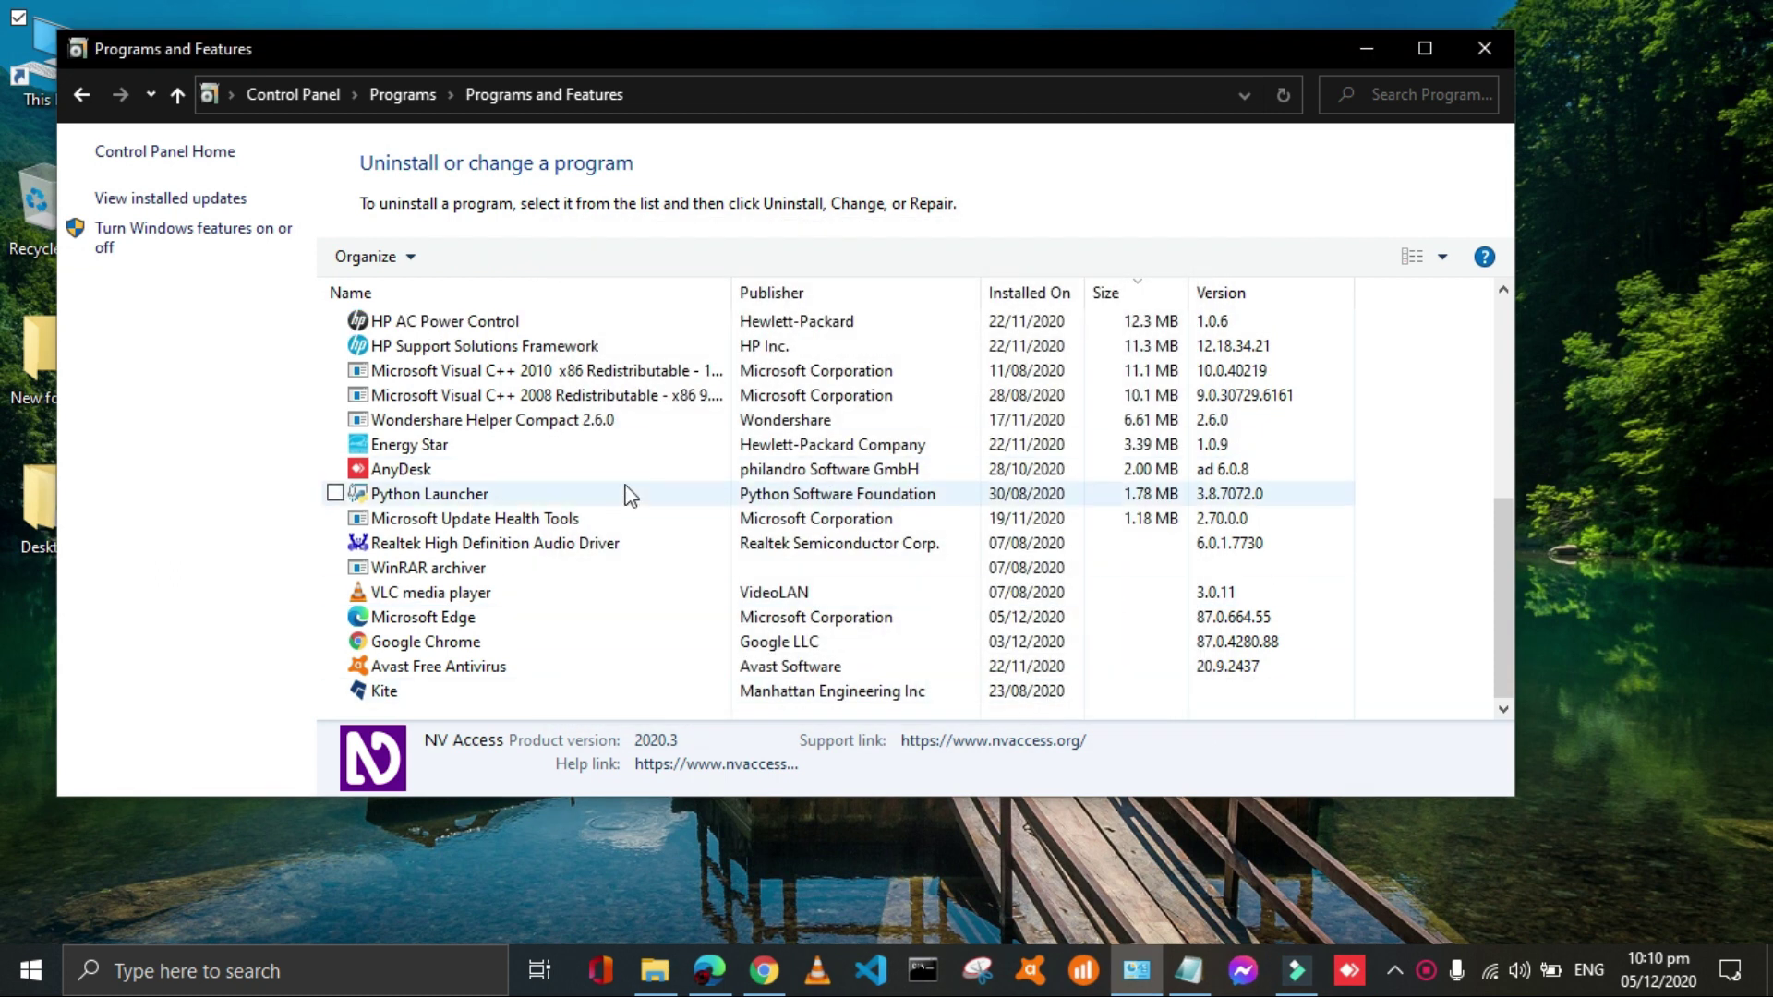
pyautogui.scroll(5, 621, 495)
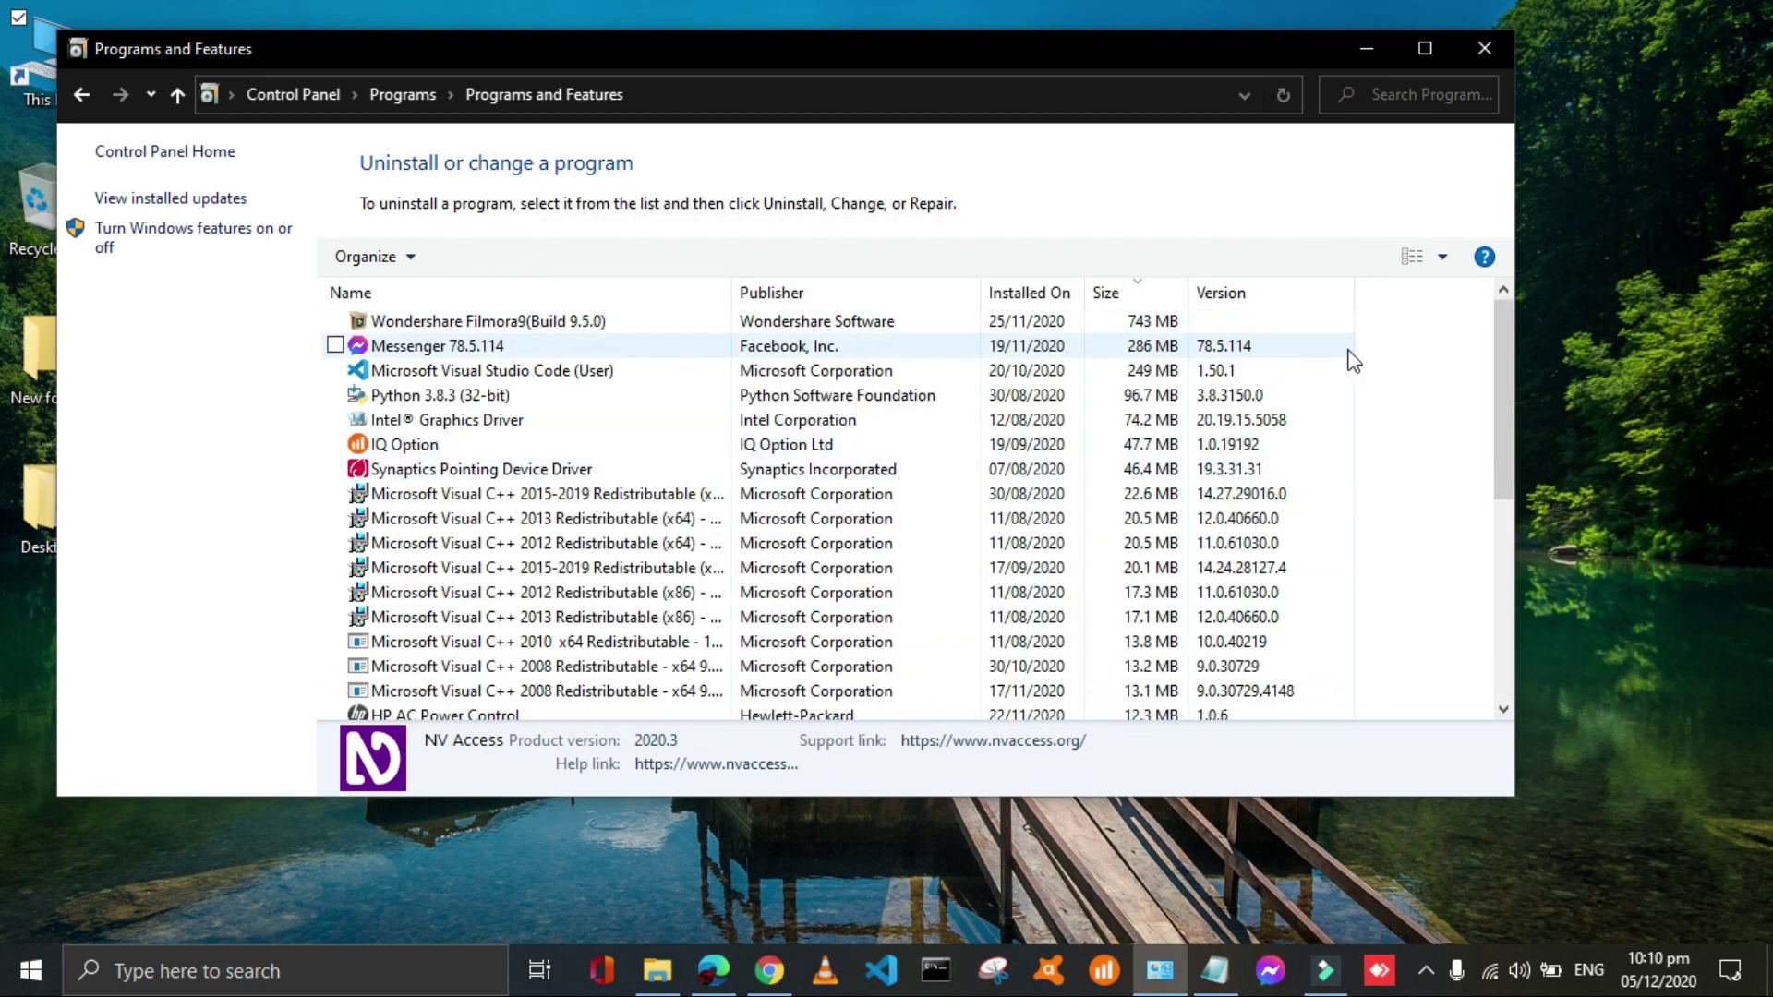
pyautogui.click(1476, 55)
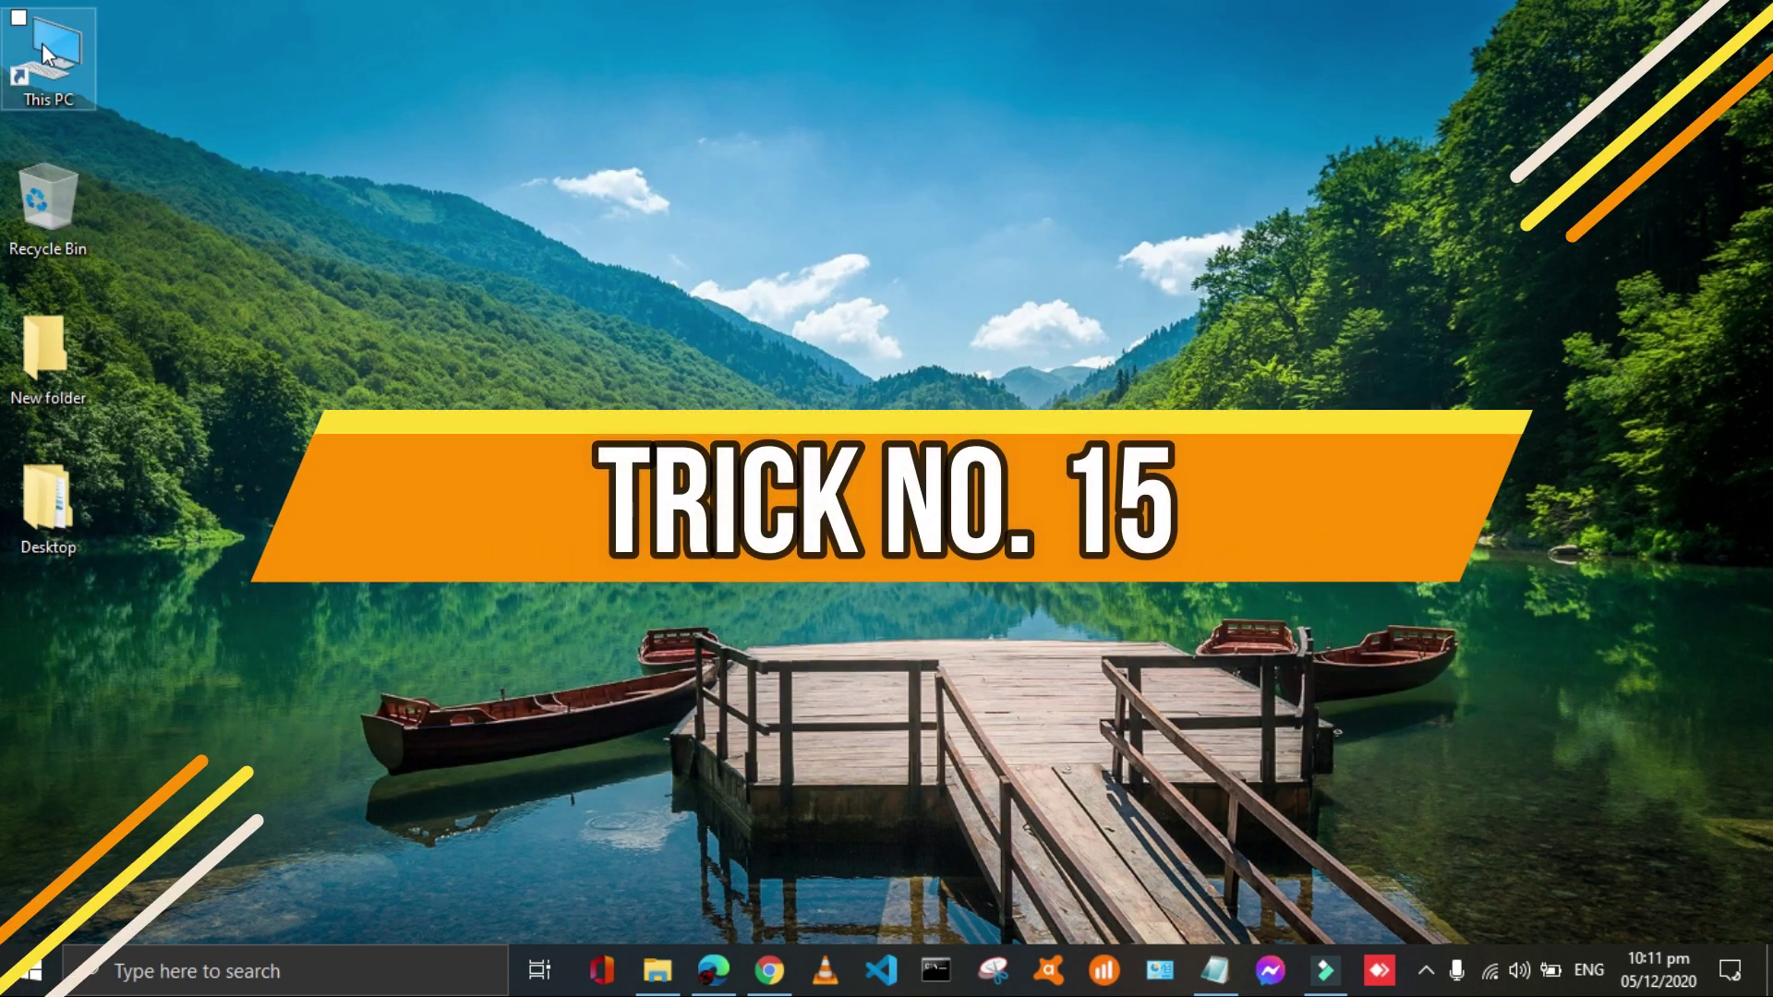
pyautogui.doubleClick(42, 43)
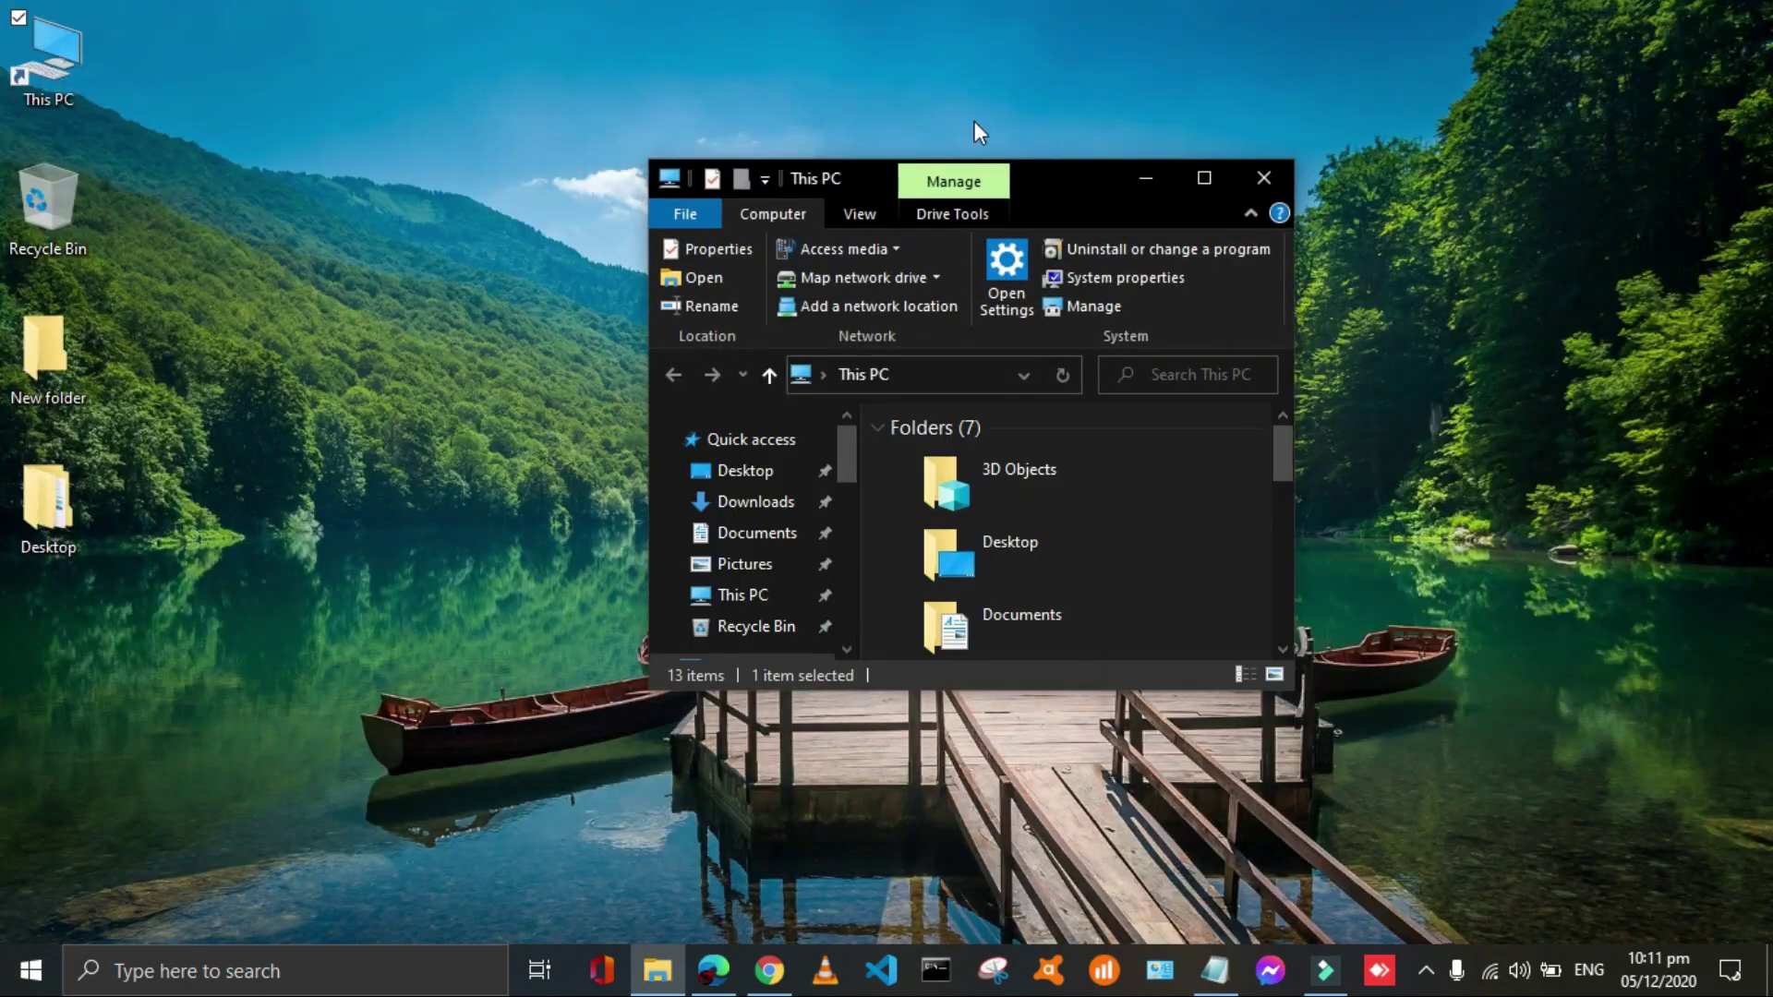
pyautogui.doubleClick(1052, 174)
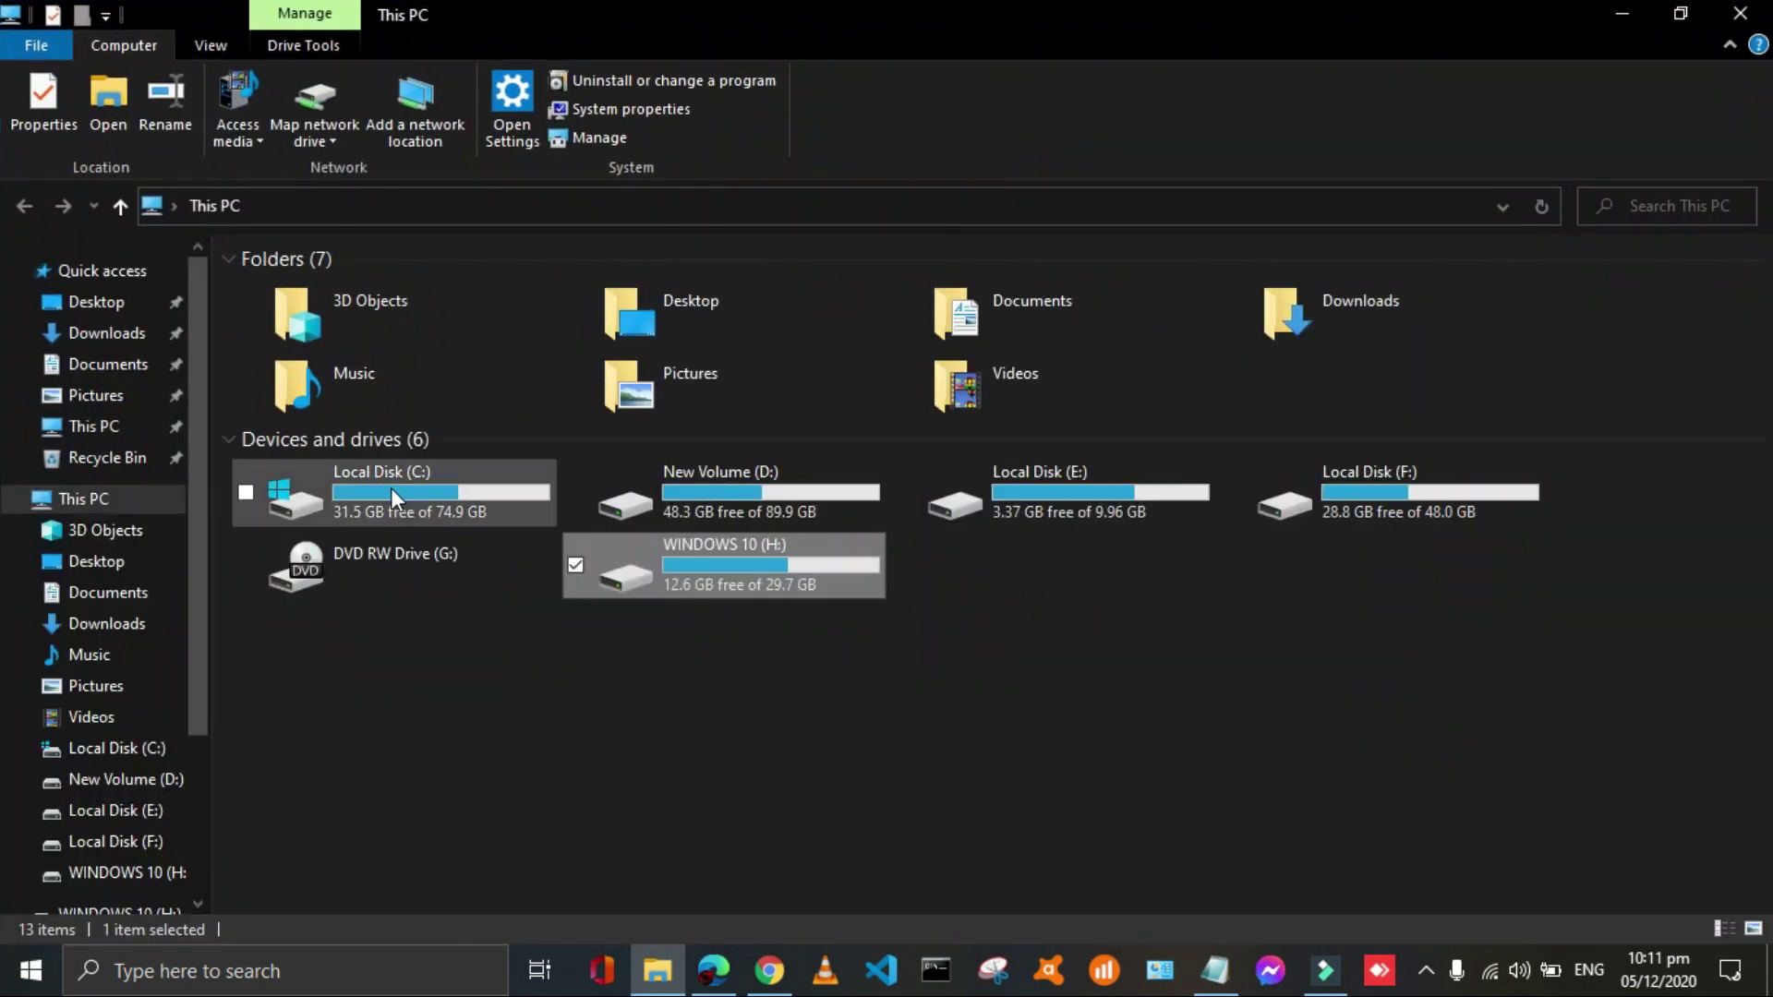
pyautogui.click(360, 501)
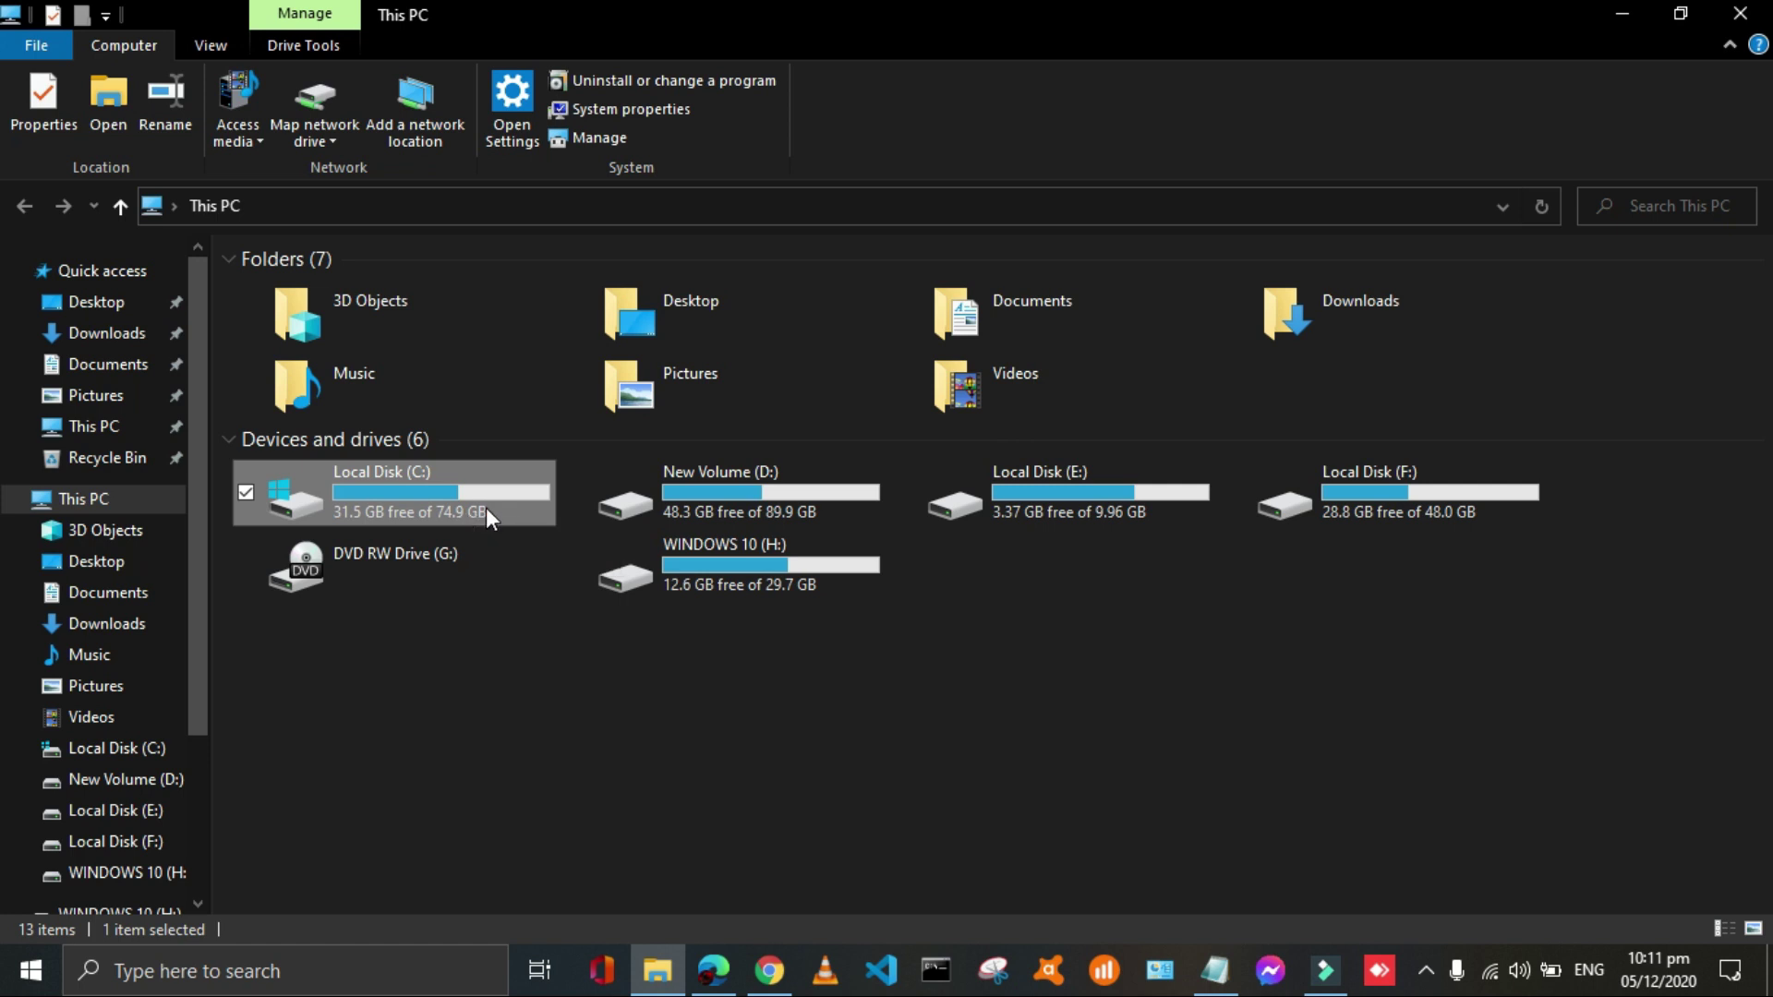
pyautogui.rightClick(487, 507)
pyautogui.click(552, 929)
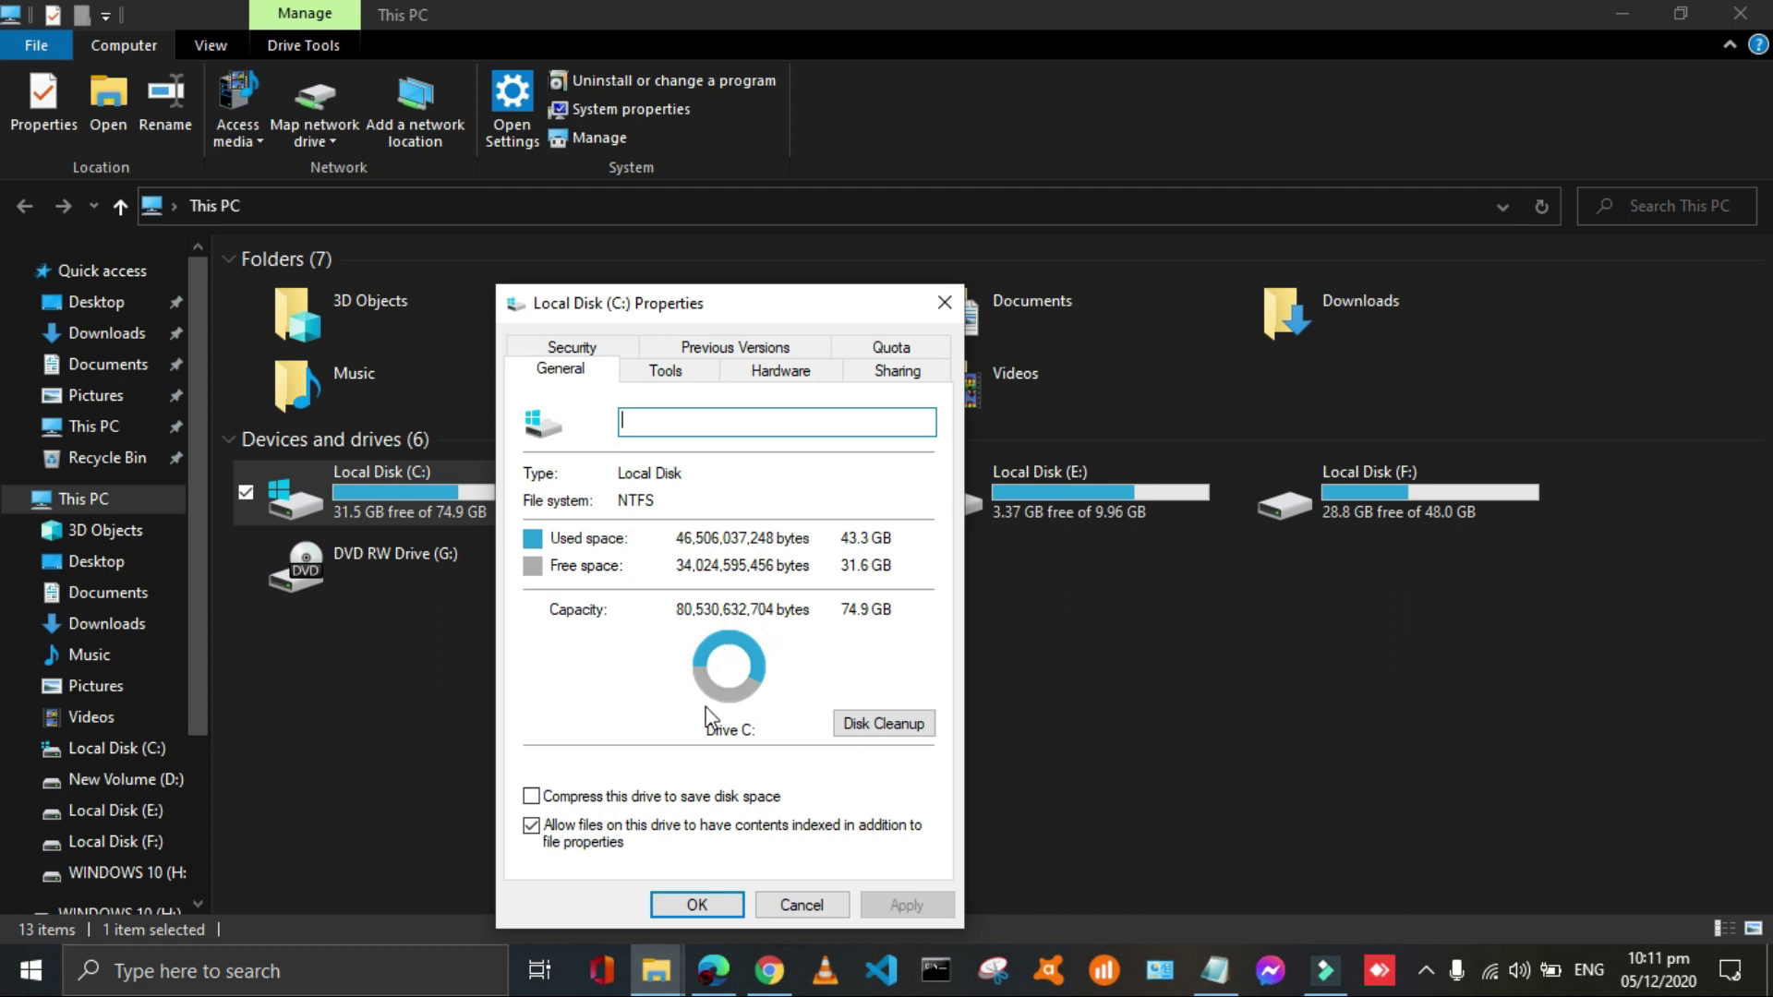
pyautogui.click(692, 911)
pyautogui.click(704, 912)
pyautogui.hotkey('alt', 'F4')
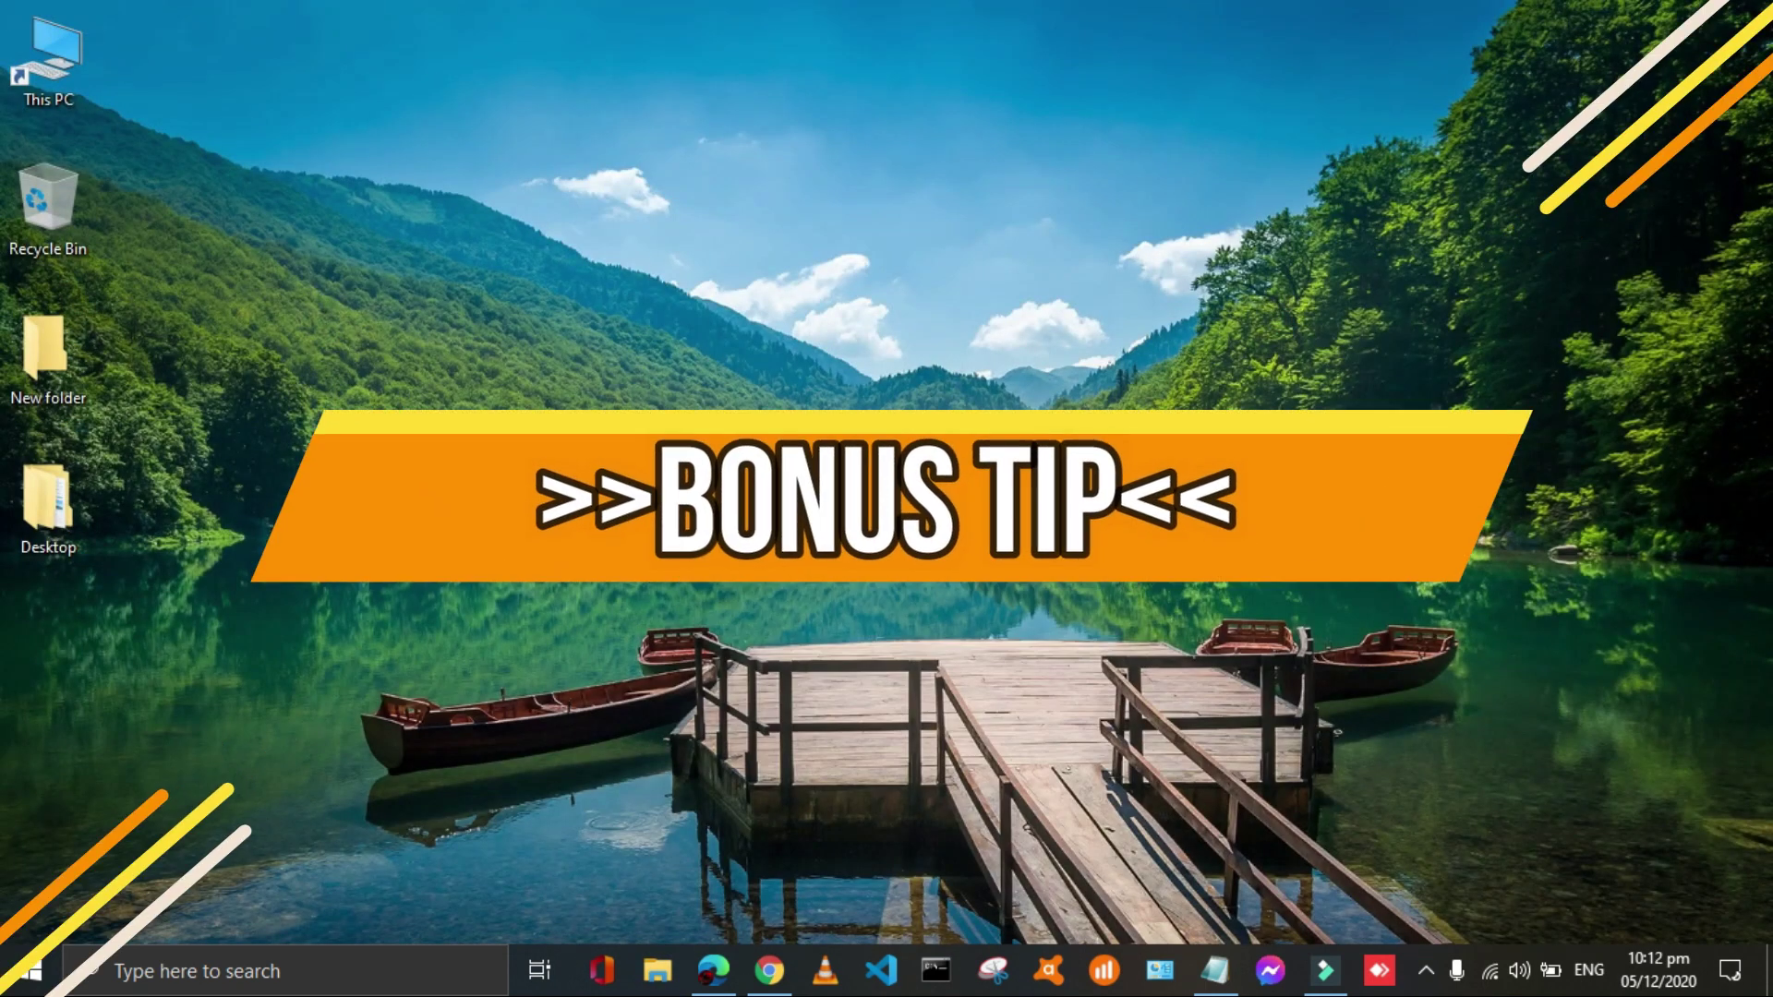